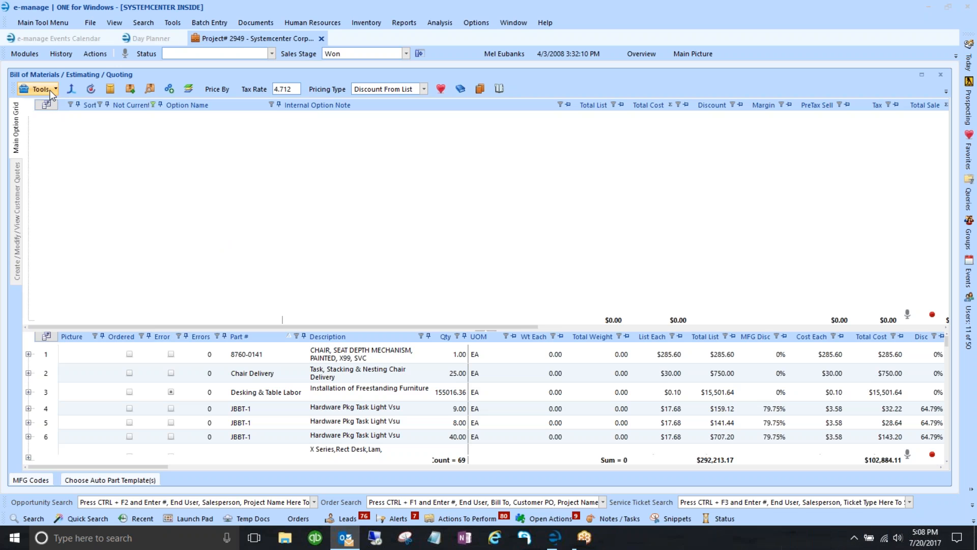
- Tick Use on the 01) Furniture Line Item Quote auto-part template
left_click(104, 481)
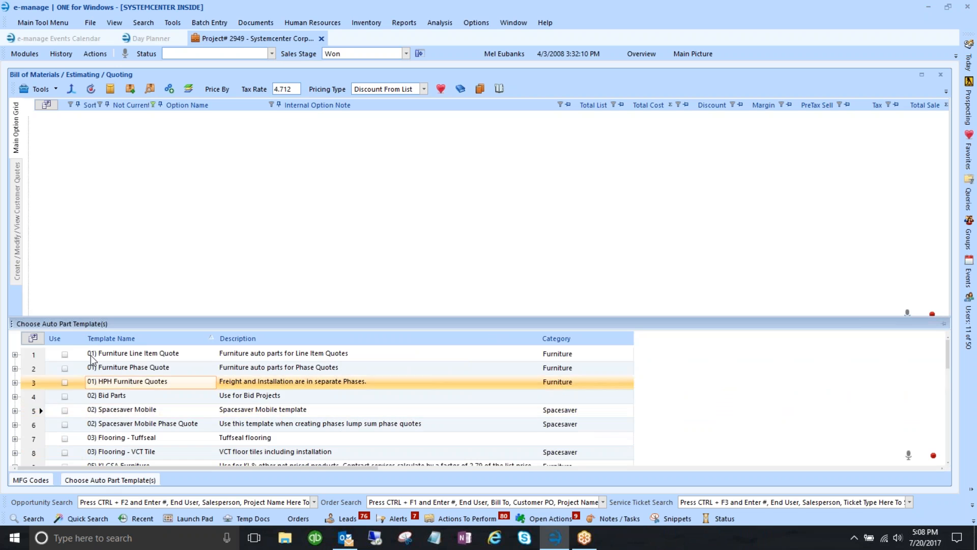
scroll(94, 392, "down", 3)
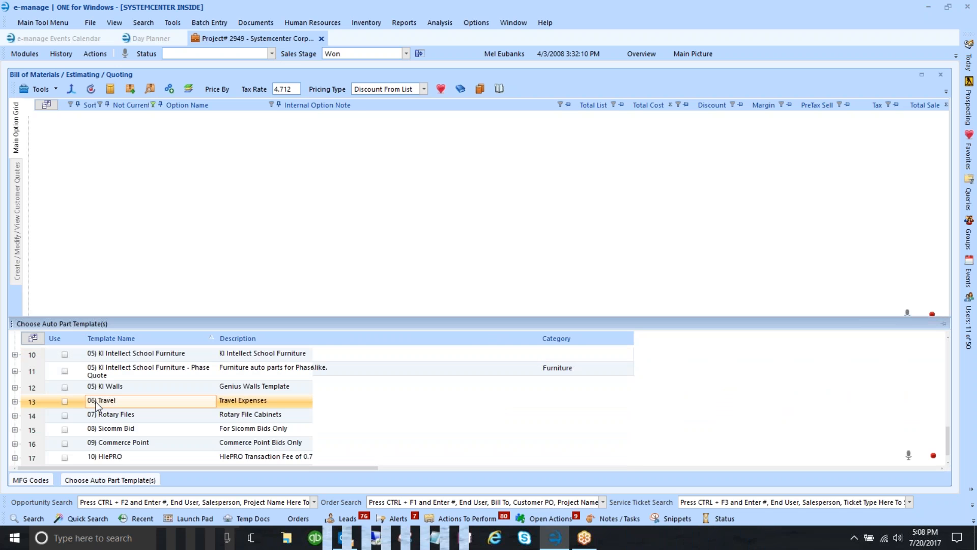
scroll(97, 405, "up", 3)
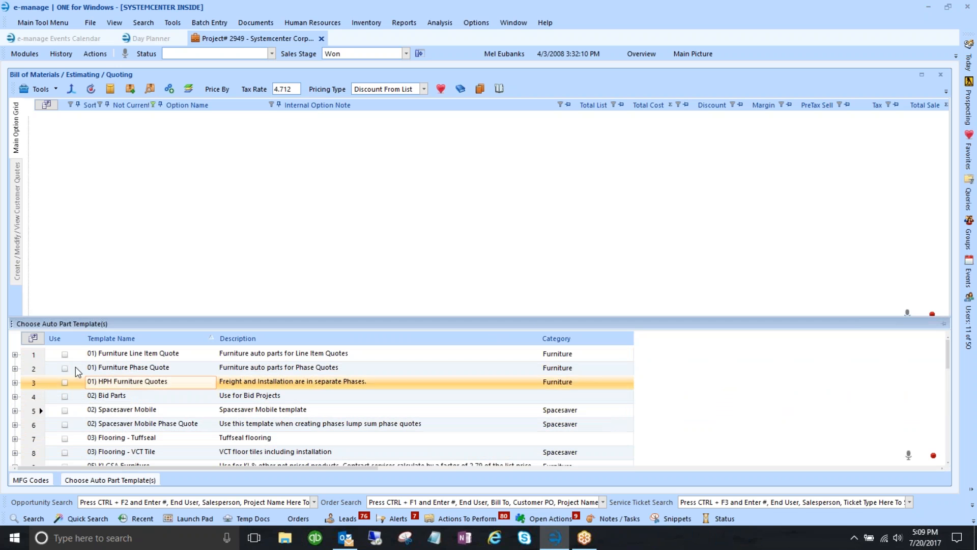
left_click(65, 355)
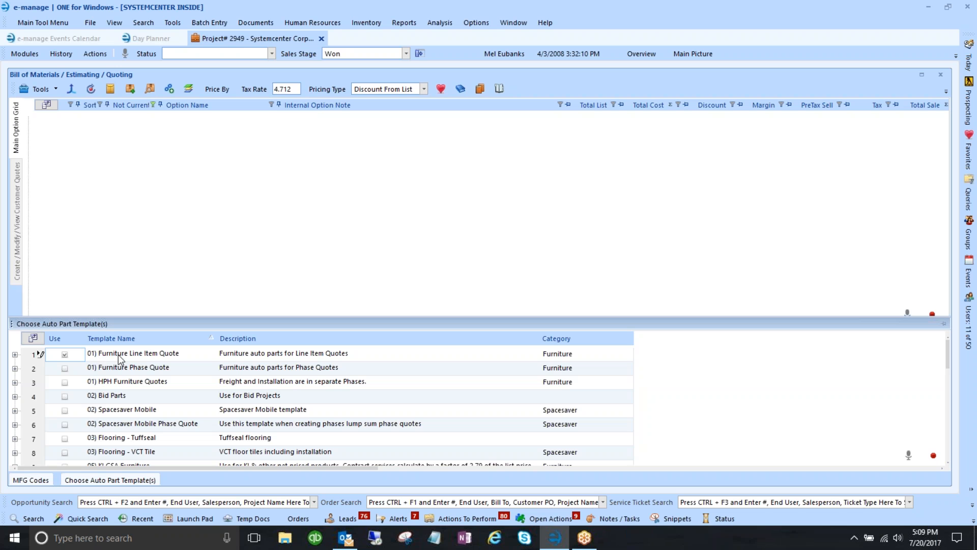
- Review that template's included parts, then add a new option via Tools > New Option
left_click(15, 355)
scroll(36, 385, "down", 1)
scroll(36, 384, "down", 5)
scroll(44, 424, "up", 5)
scroll(44, 402, "up", 3)
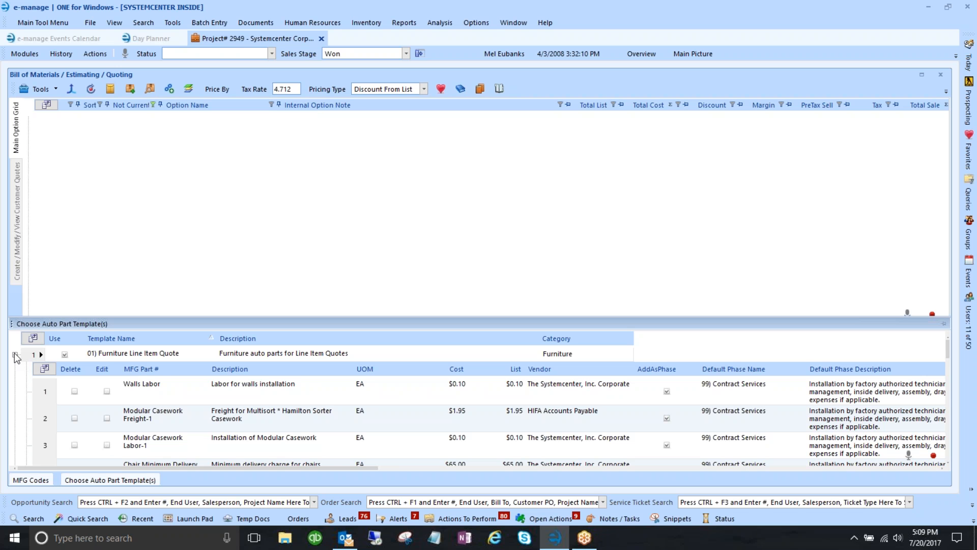
left_click(14, 353)
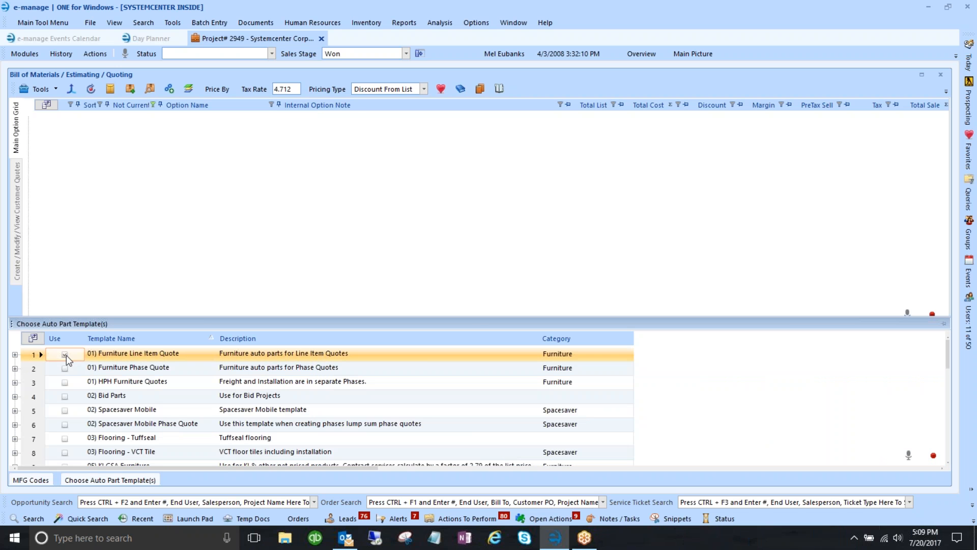
left_click(42, 90)
left_click(51, 106)
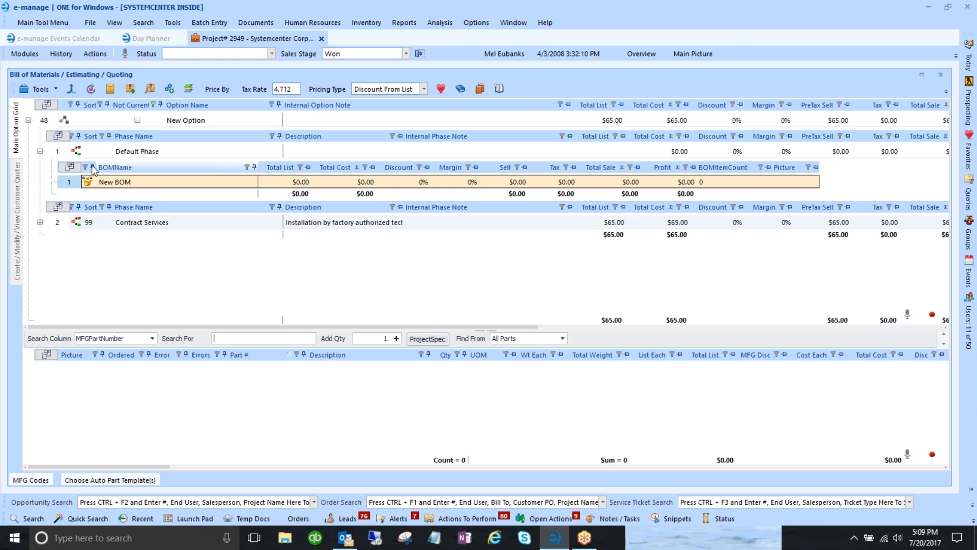
- Rename the new option from New Option to 'Sample Auto Parts'
left_click(39, 152)
left_click(188, 122)
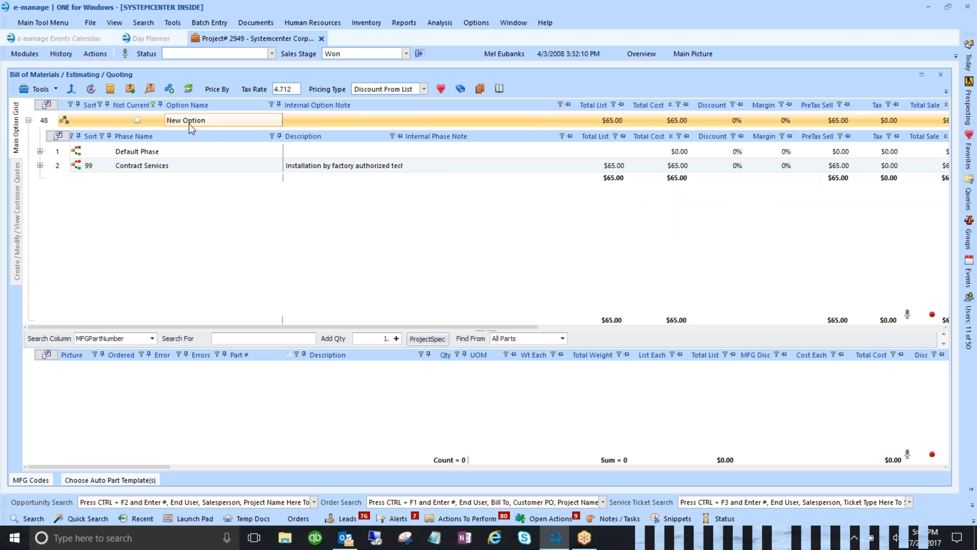
left_click(197, 121)
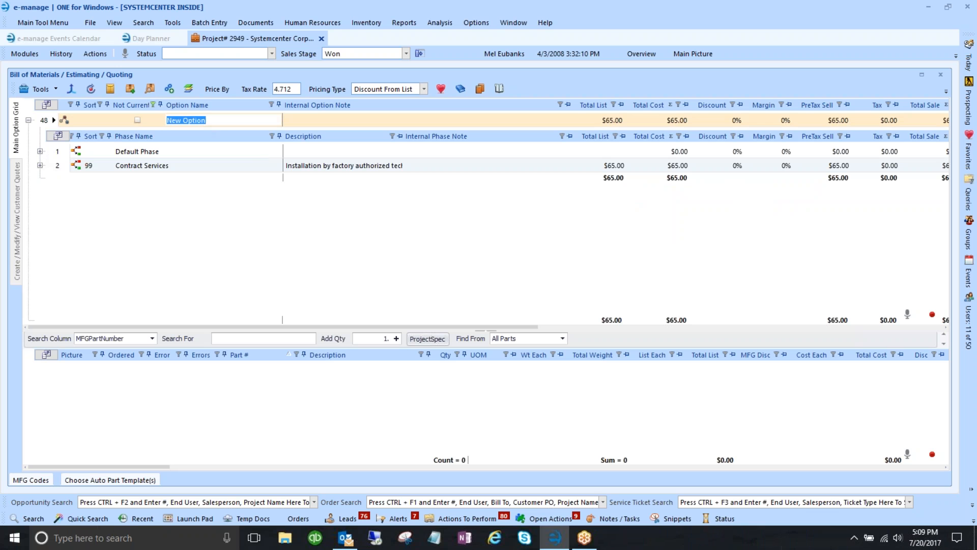
type("Sample Auto Pa")
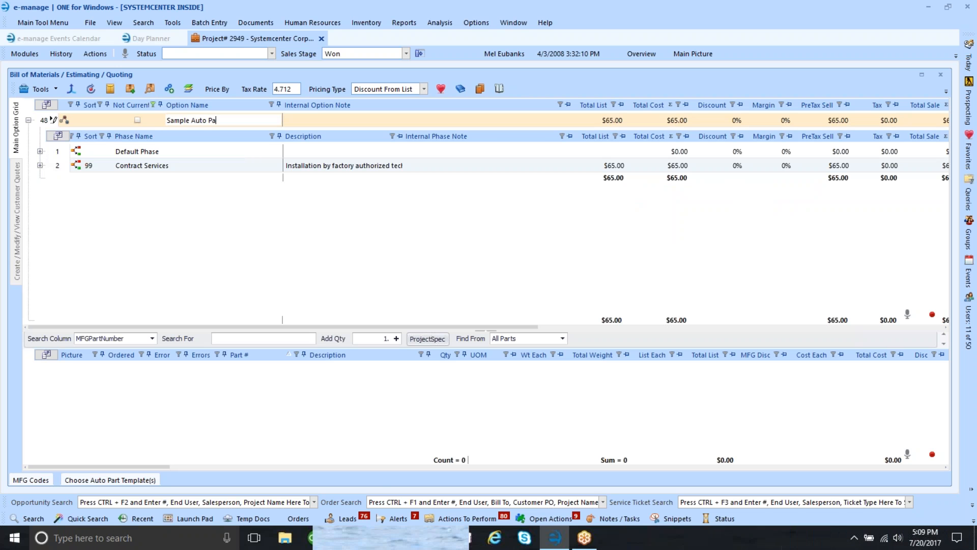
type("rts")
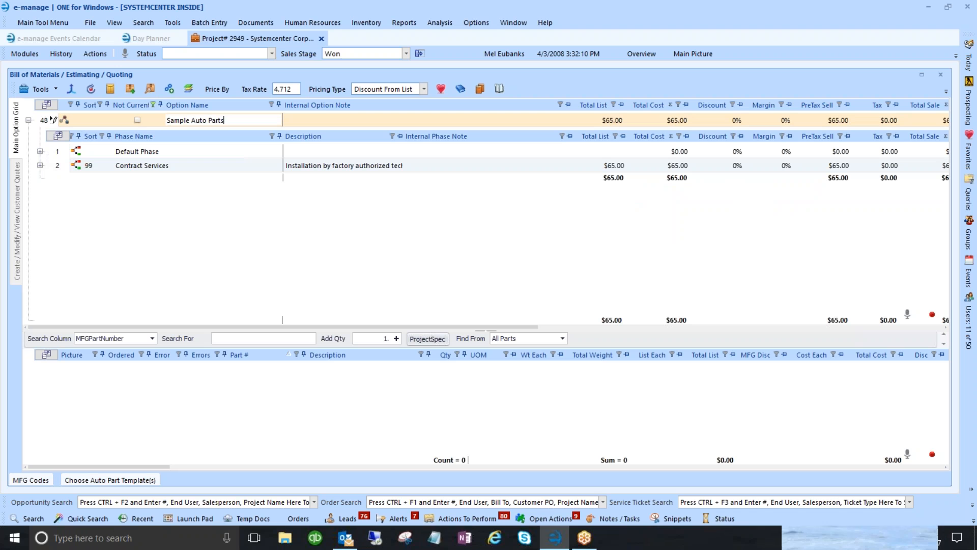
- Rename the Default Phase to 'Seating', then select the Contract Services phase
left_click(134, 151)
type("Seating")
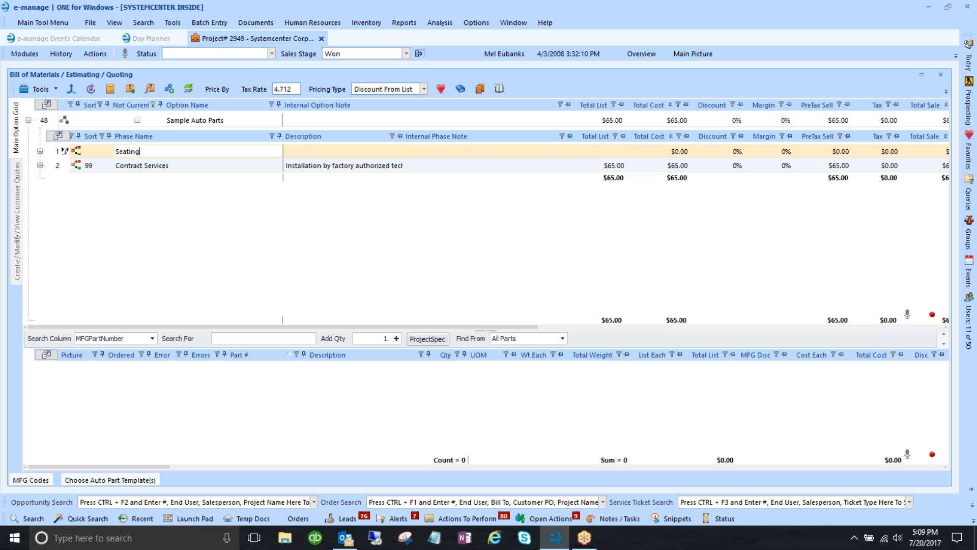
key("Tab")
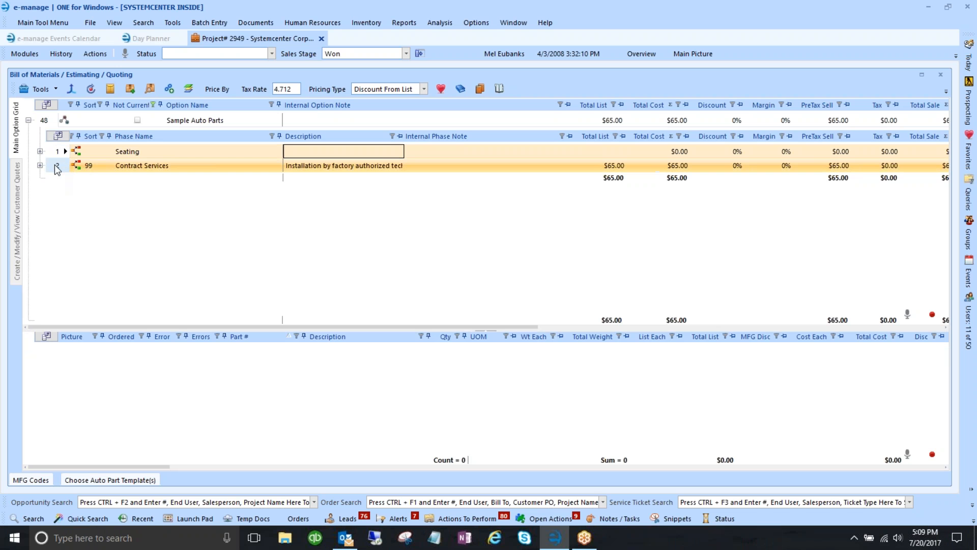
left_click(85, 167)
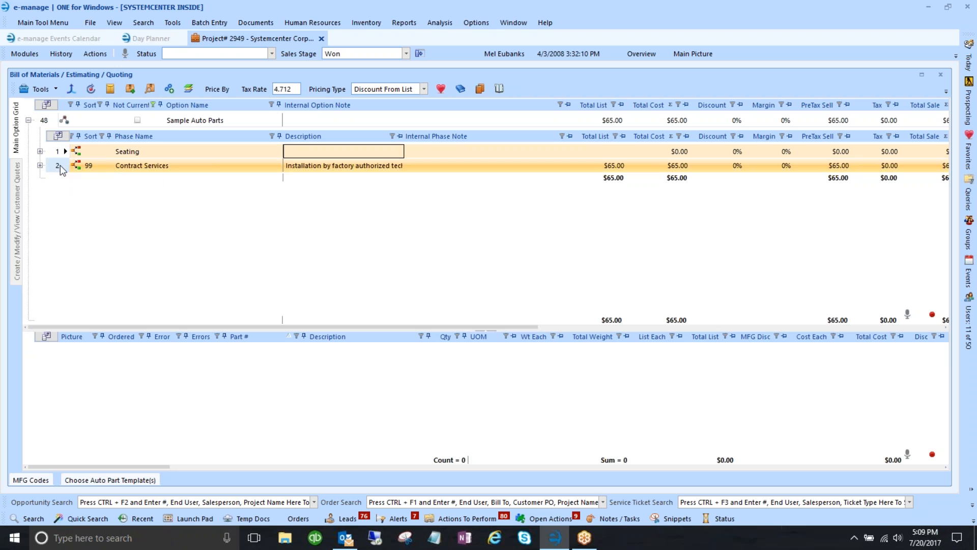
left_click(156, 170)
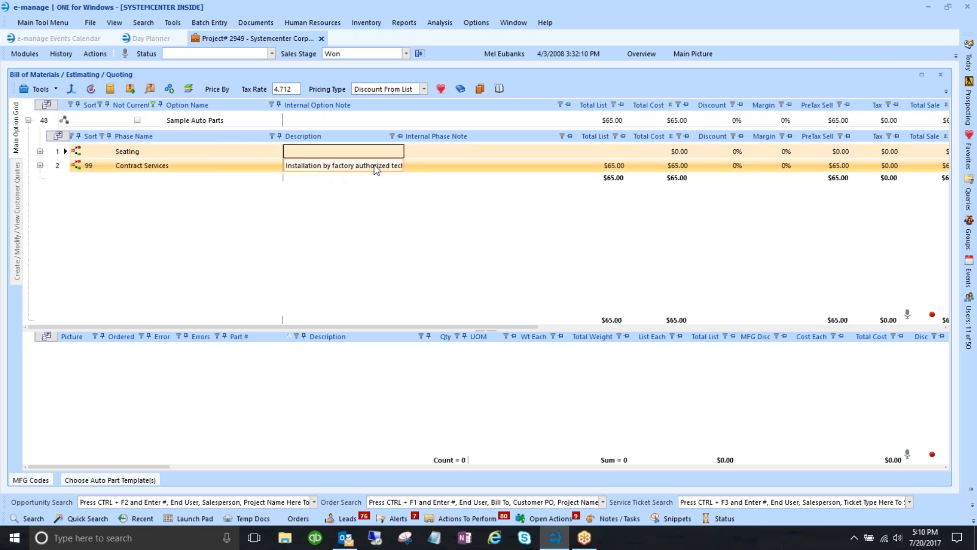
- Review the labor parts listed in the $65.00 Contract Services phase
left_click(56, 166)
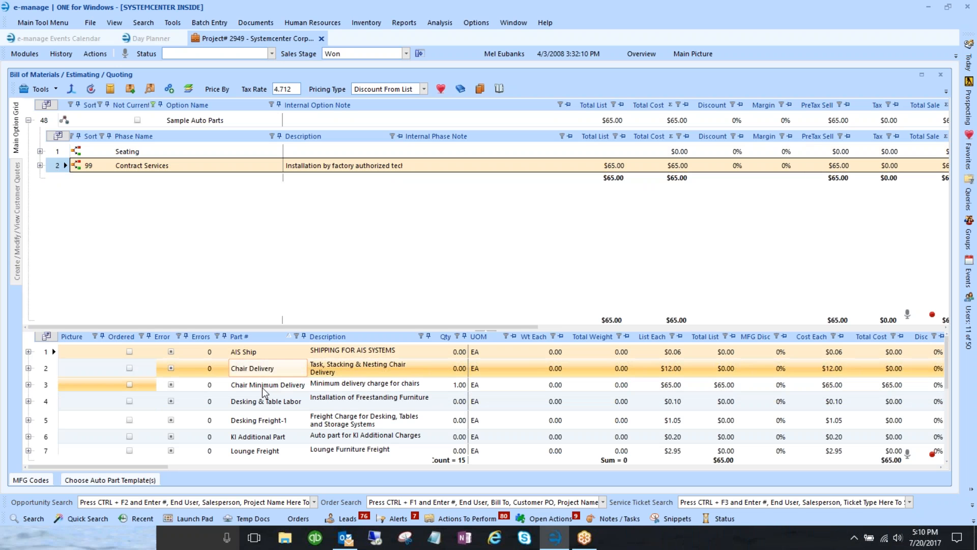
scroll(266, 429, "down", 2)
scroll(266, 433, "down", 1)
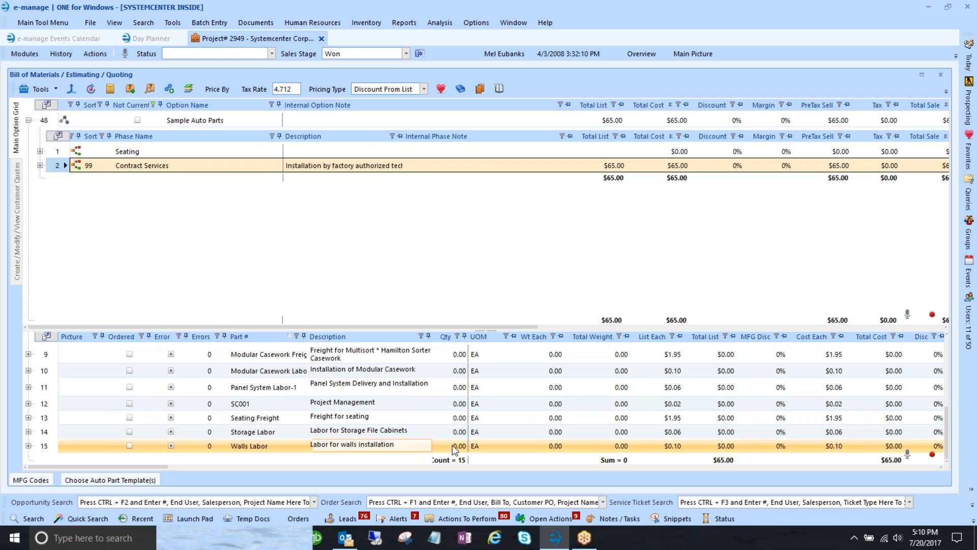
scroll(462, 389, "up", 3)
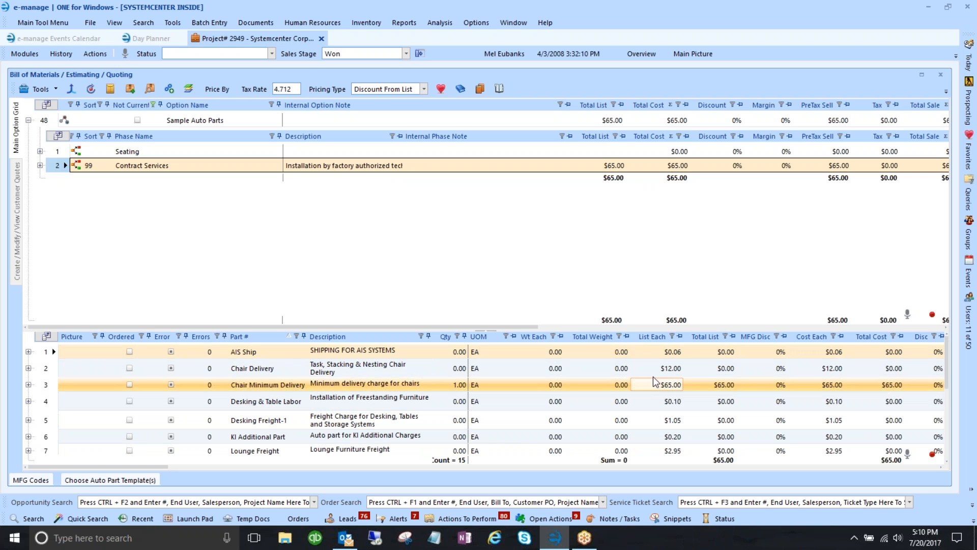
scroll(671, 362, "down", 1)
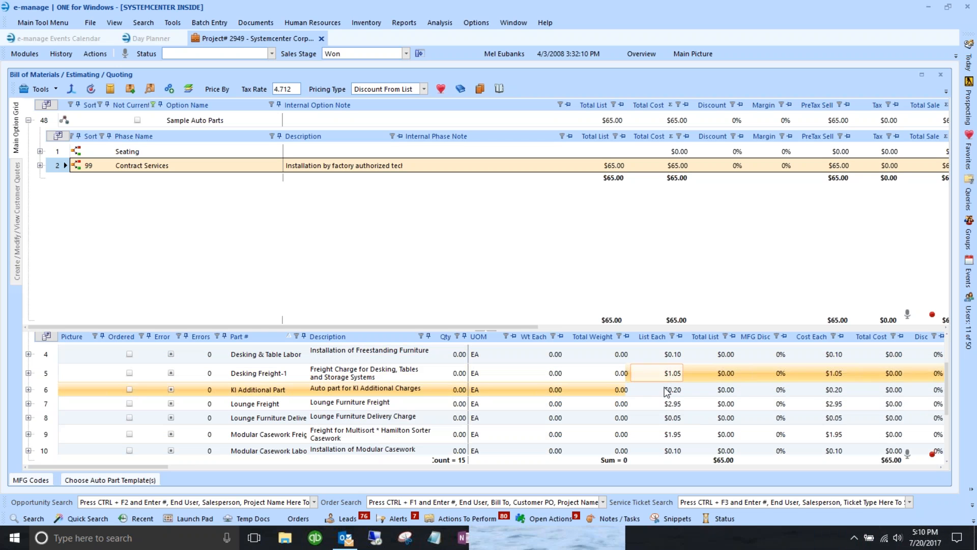
scroll(672, 408, "down", 1)
scroll(672, 439, "down", 1)
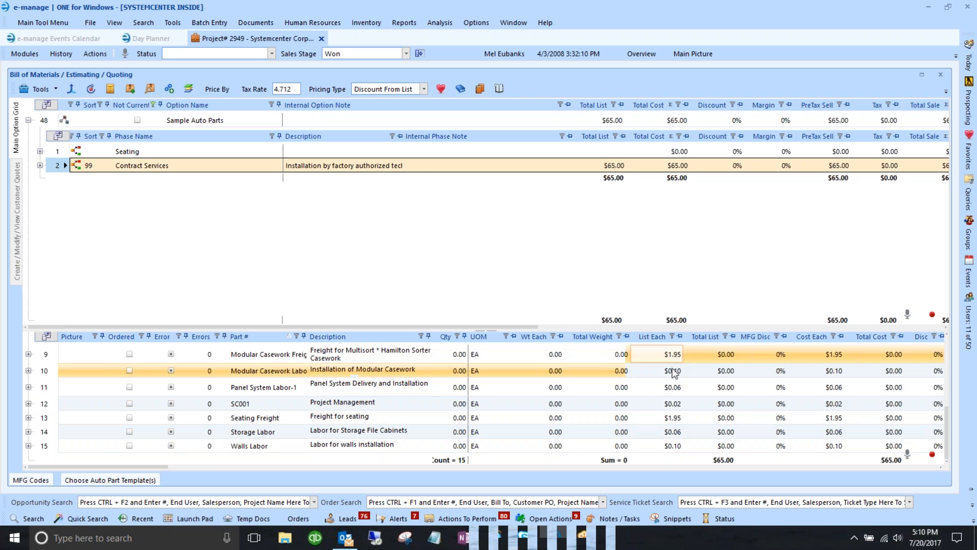
scroll(671, 427, "up", 1)
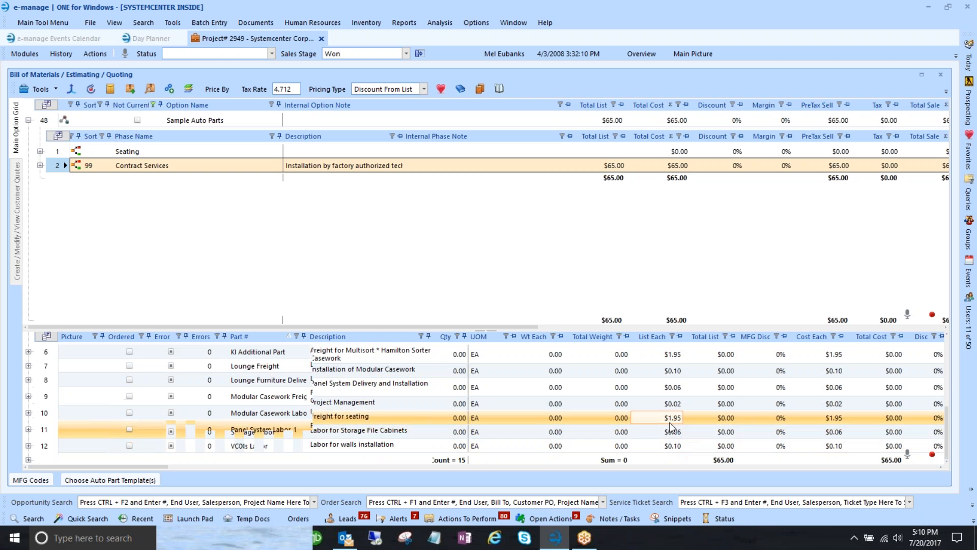
scroll(671, 428, "up", 2)
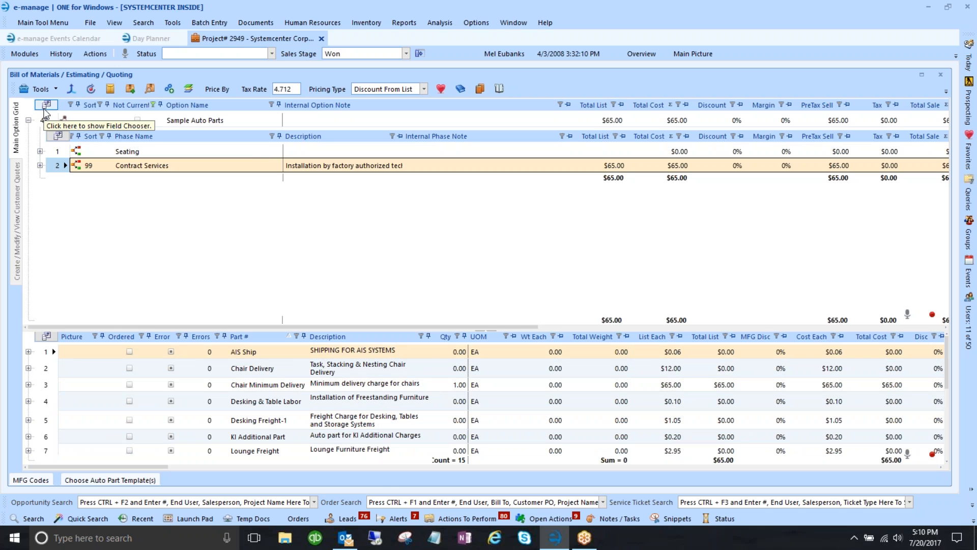
- Open the Seating phase's empty New BOM and launch ProjectSpec past the license warning
left_click(40, 152)
left_click(94, 156)
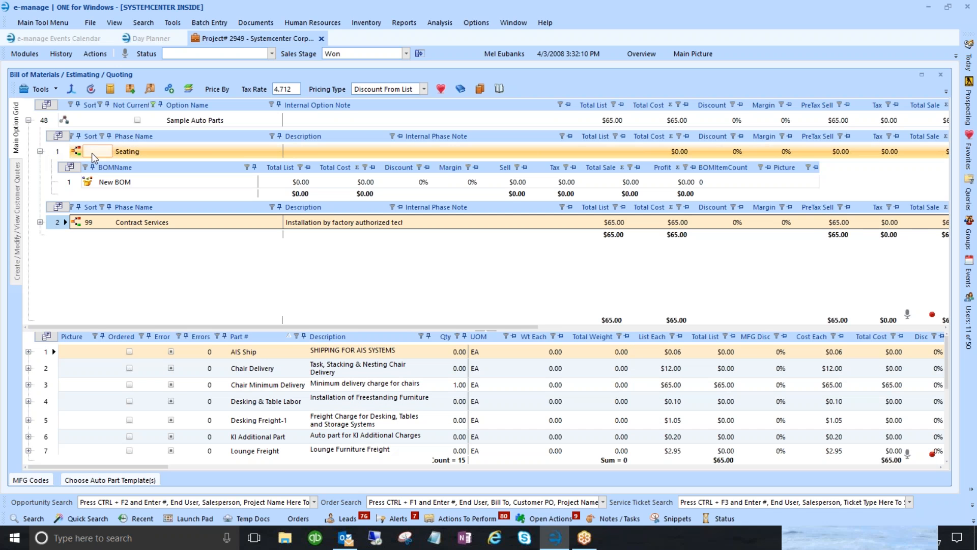
left_click(67, 181)
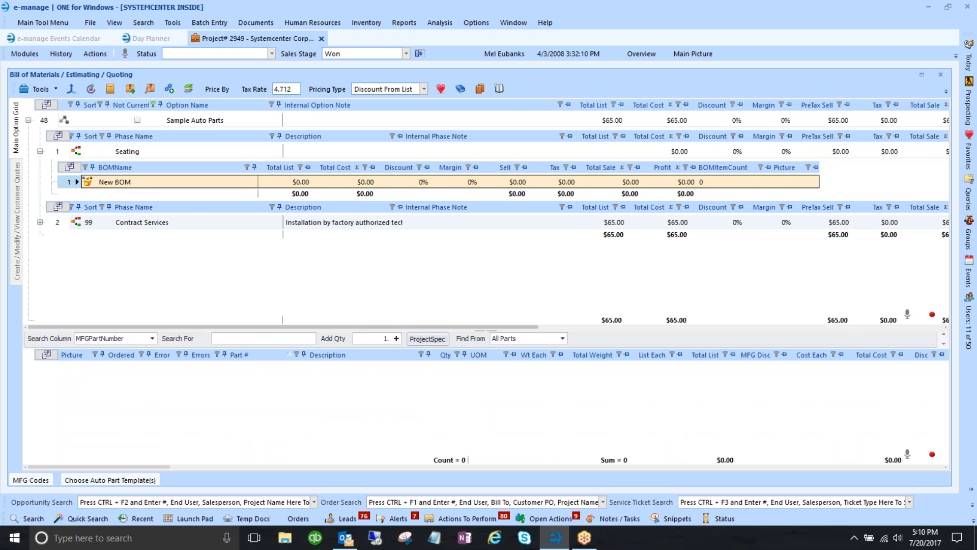
left_click(427, 338)
left_click(539, 285)
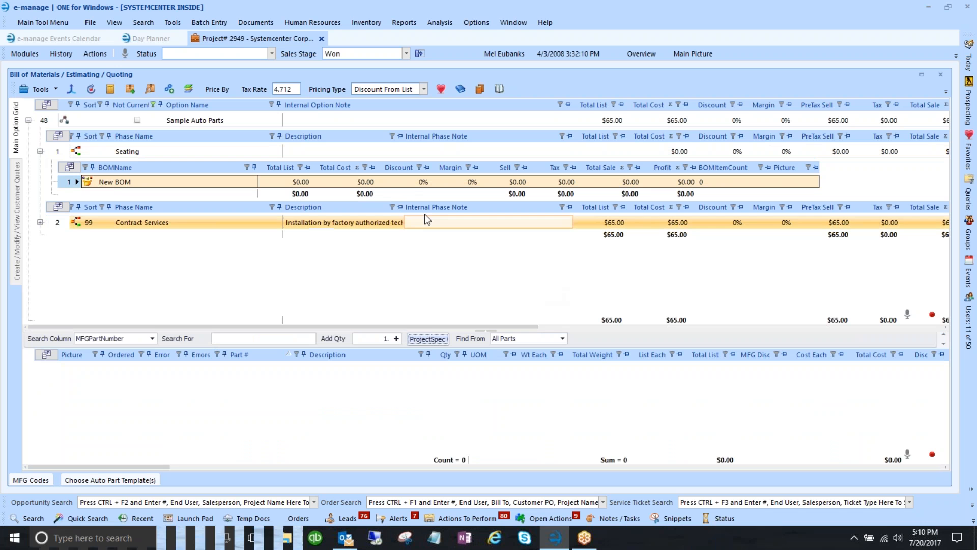
- Browse KI Seating to the Grazie Four-Leg Armless chair GLNAP and preview its model
scroll(162, 196, "down", 10)
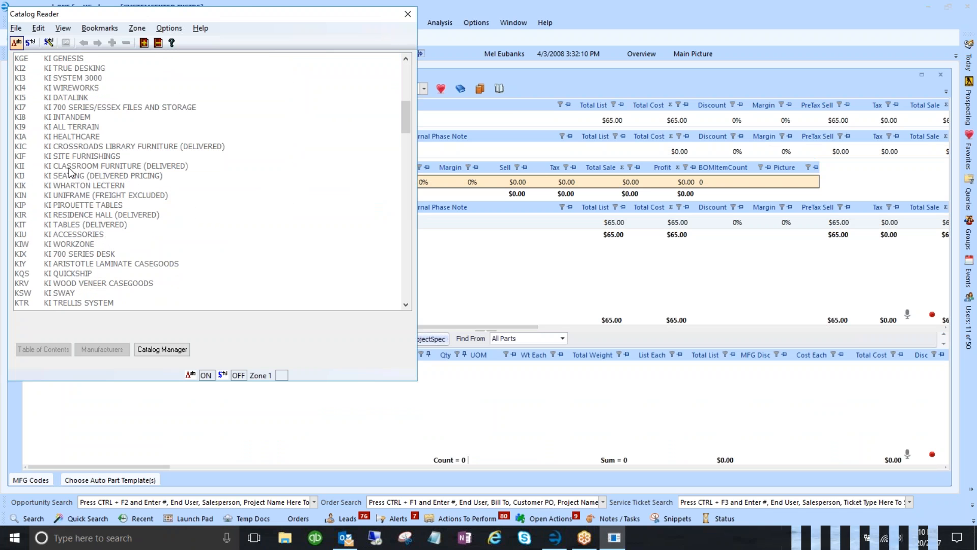
double_click(77, 178)
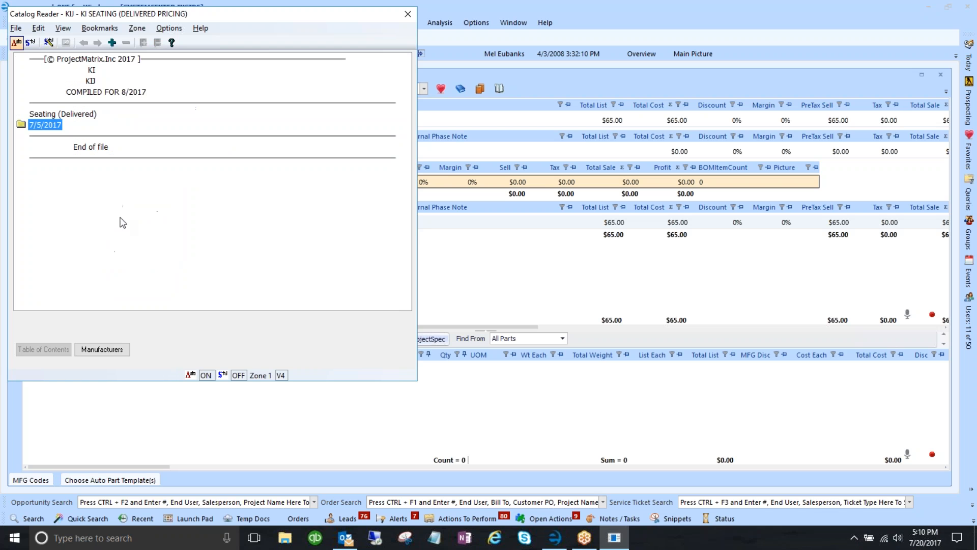
double_click(63, 137)
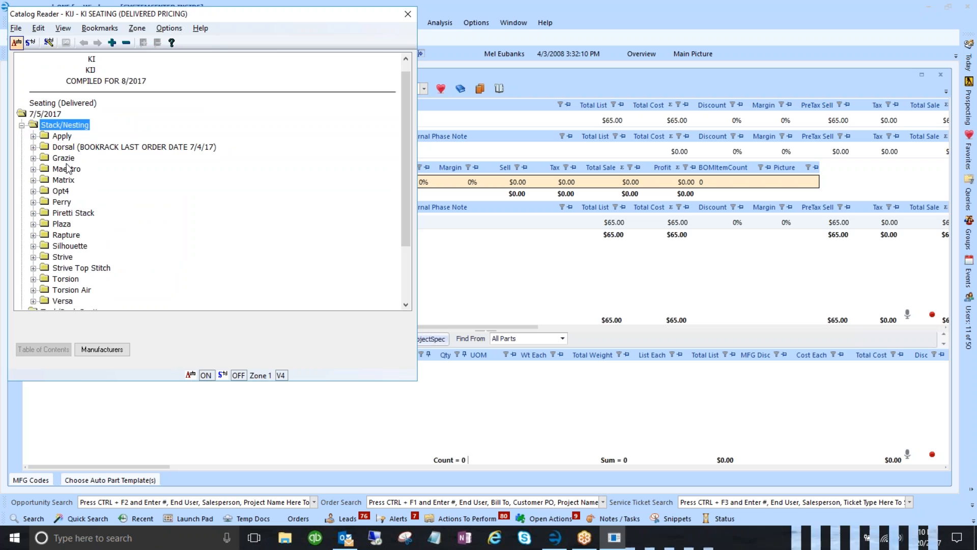
double_click(67, 162)
double_click(76, 169)
double_click(96, 131)
double_click(109, 215)
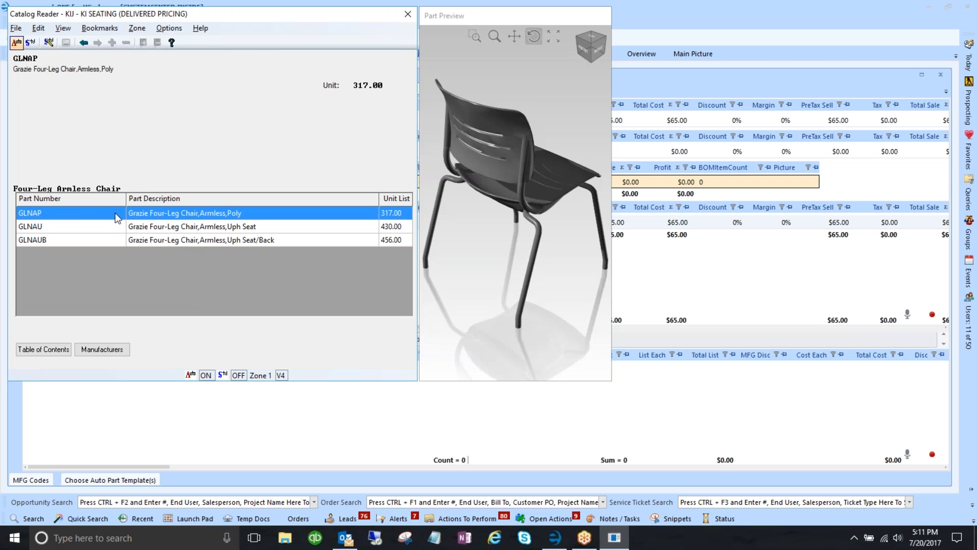
left_click_drag(523, 165, 311, 169)
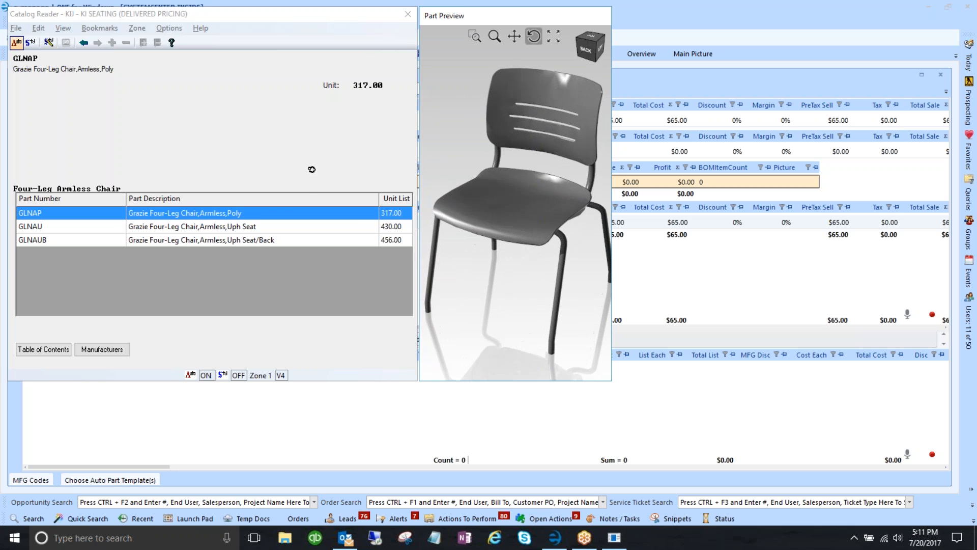
- Configure GLNAP with plastic glides, Black (/BL) frame and Blue Grey (/PGR) seat back
double_click(174, 214)
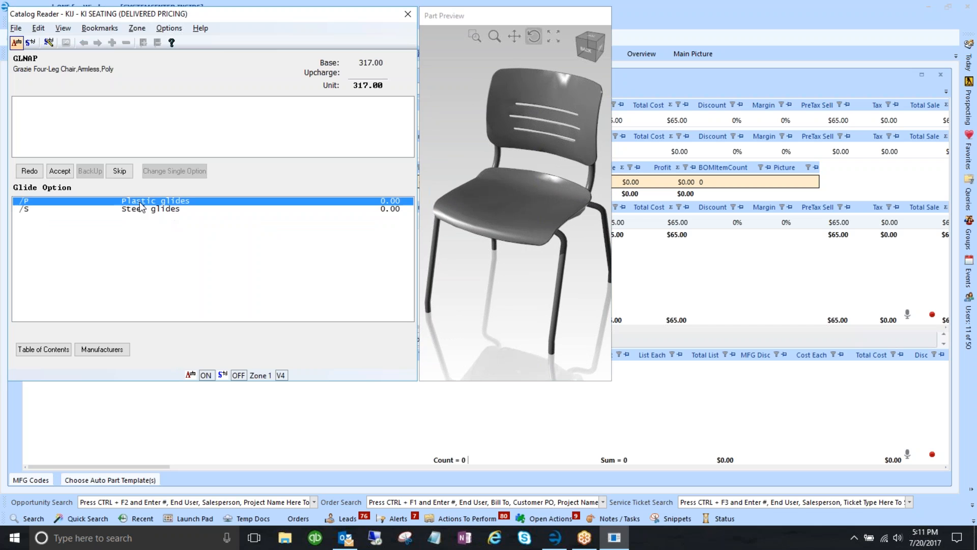
double_click(141, 203)
double_click(140, 209)
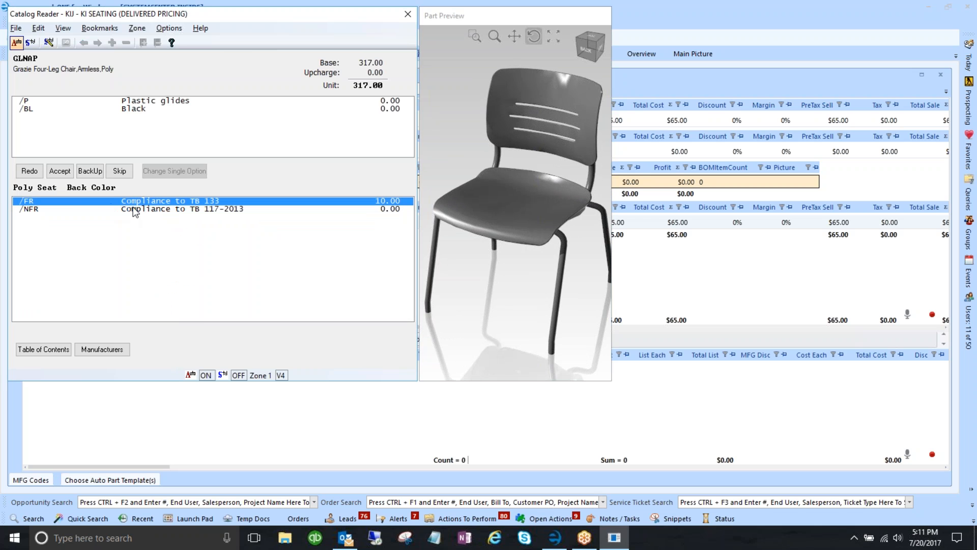
double_click(136, 213)
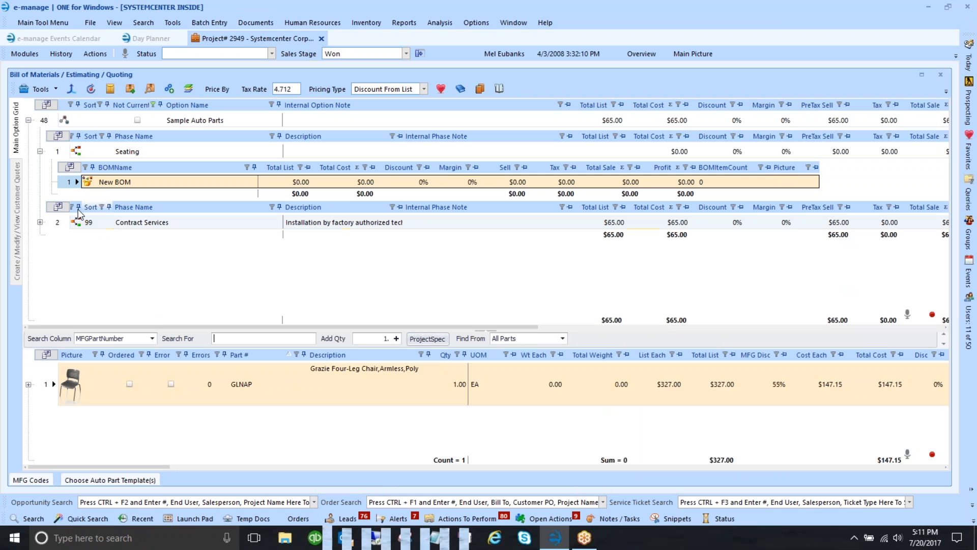
- Set the GLNAP chair quantity to 25 in the Sample Auto Parts parts list
left_click(40, 152)
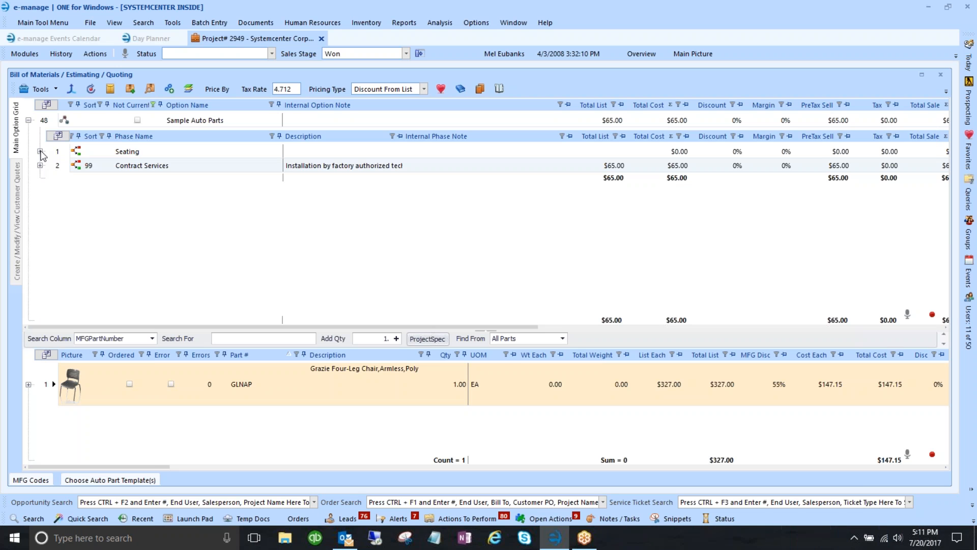
left_click(50, 119)
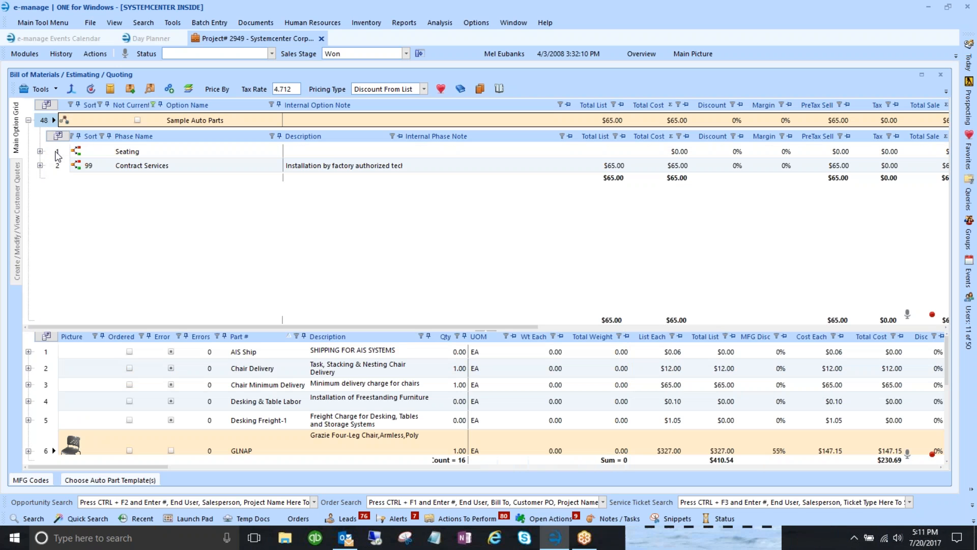
left_click_drag(173, 325, 173, 219)
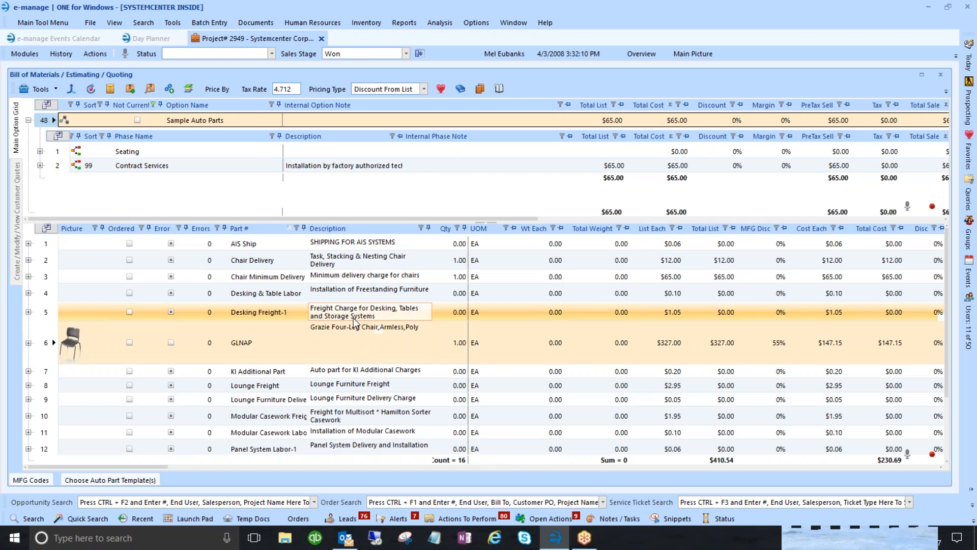
left_click(50, 344)
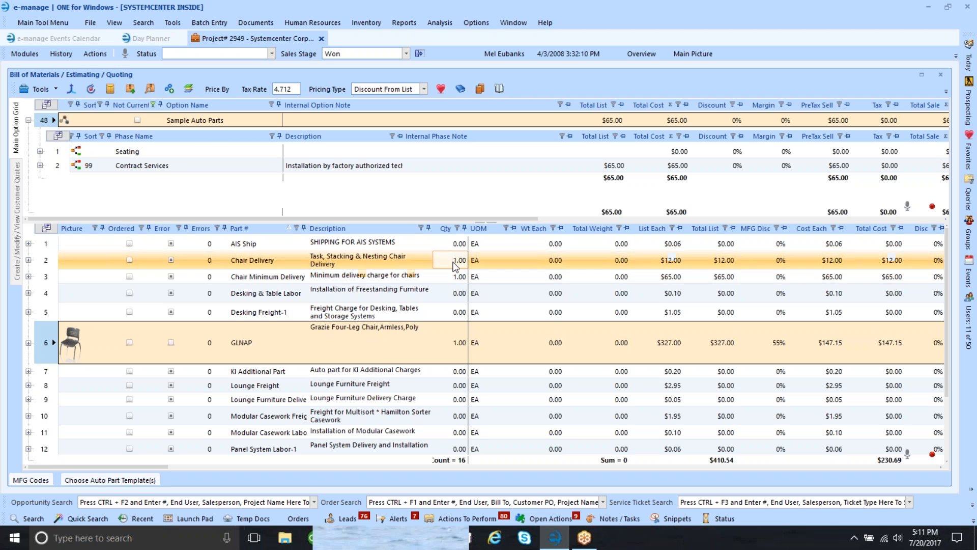
left_click(459, 342)
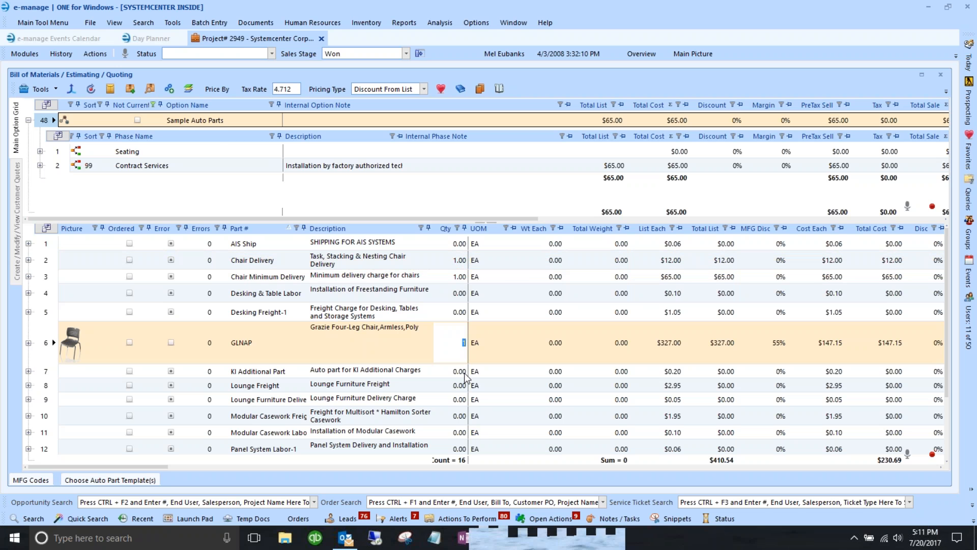
type("25")
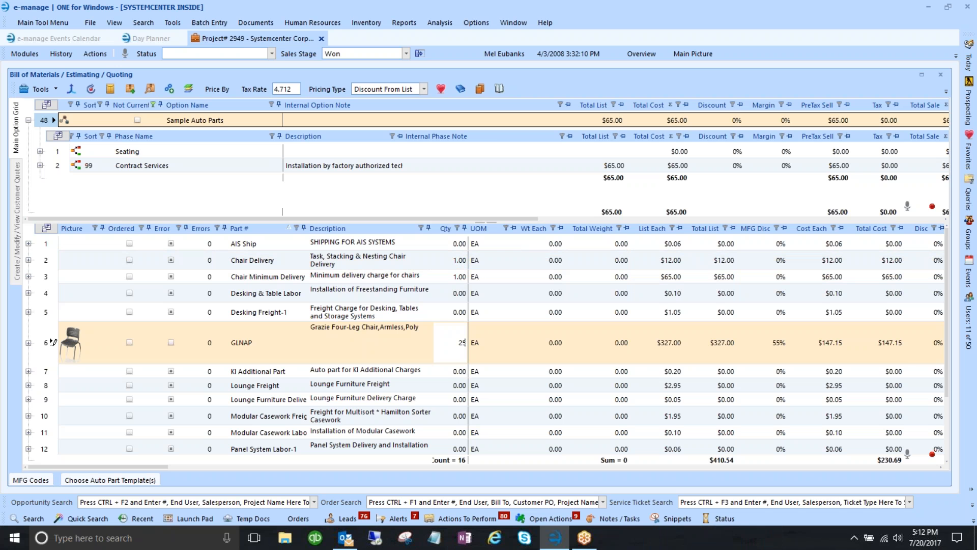
key("Return")
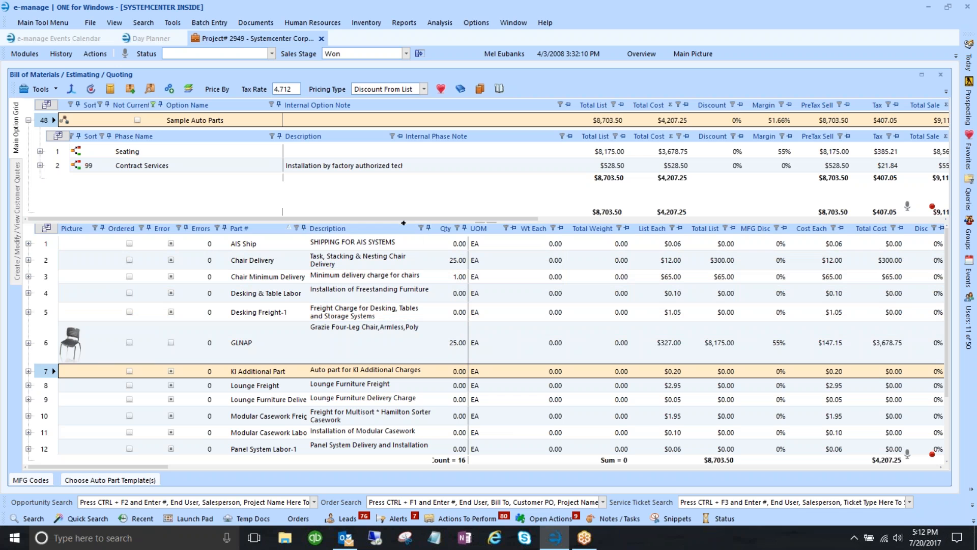
- Rename the Seating phase to 'Seating & Tables' and reopen its New BOM in ProjectSpec
left_click_drag(396, 313, 396, 330)
left_click(62, 152)
left_click(153, 151)
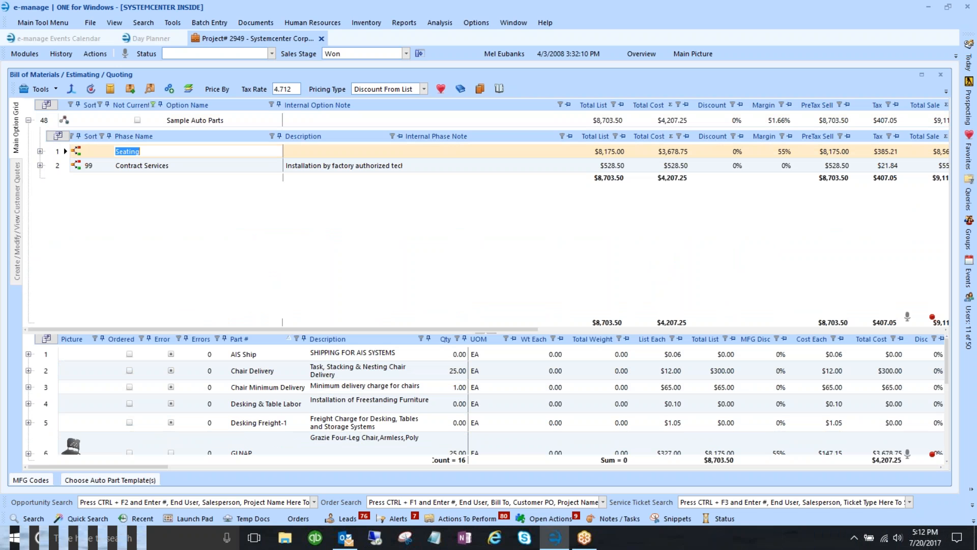
type("& Ta")
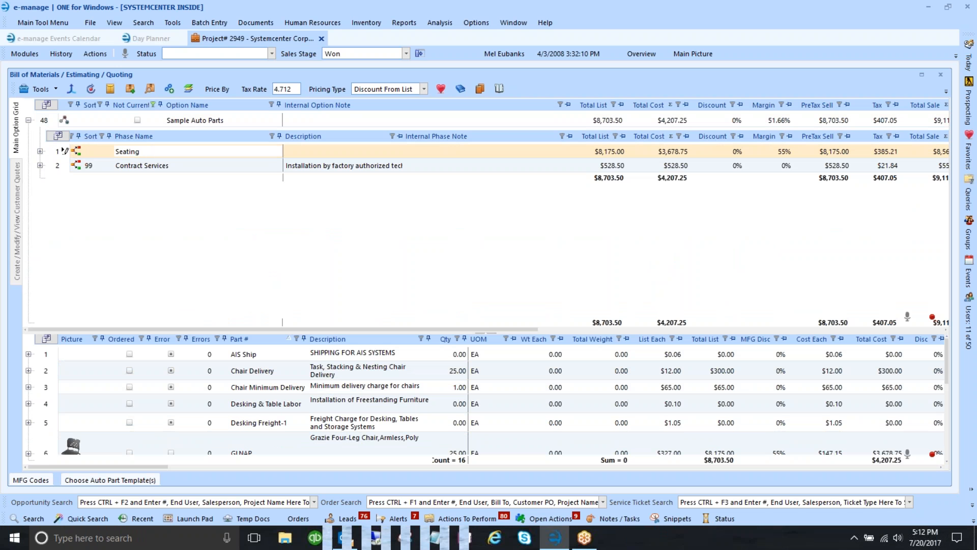
type("bles")
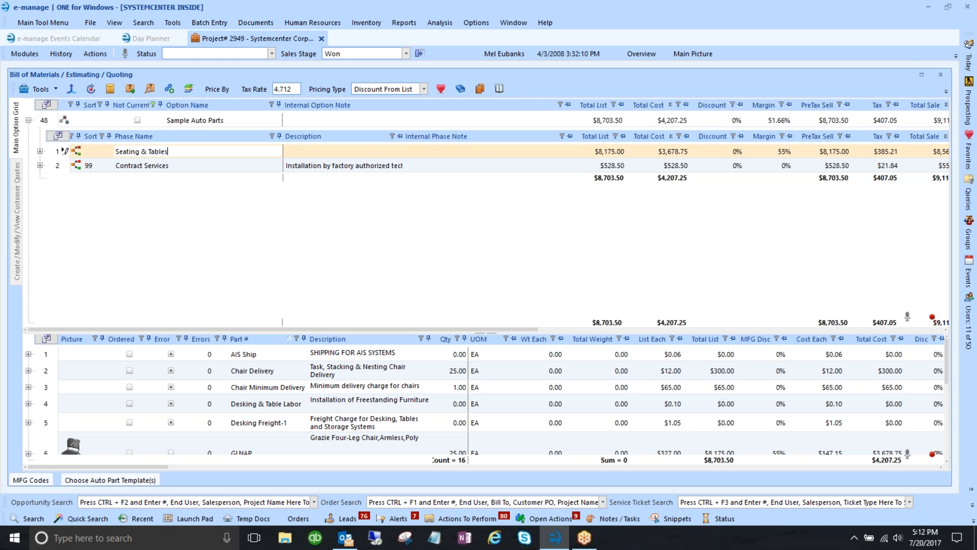
left_click(40, 151)
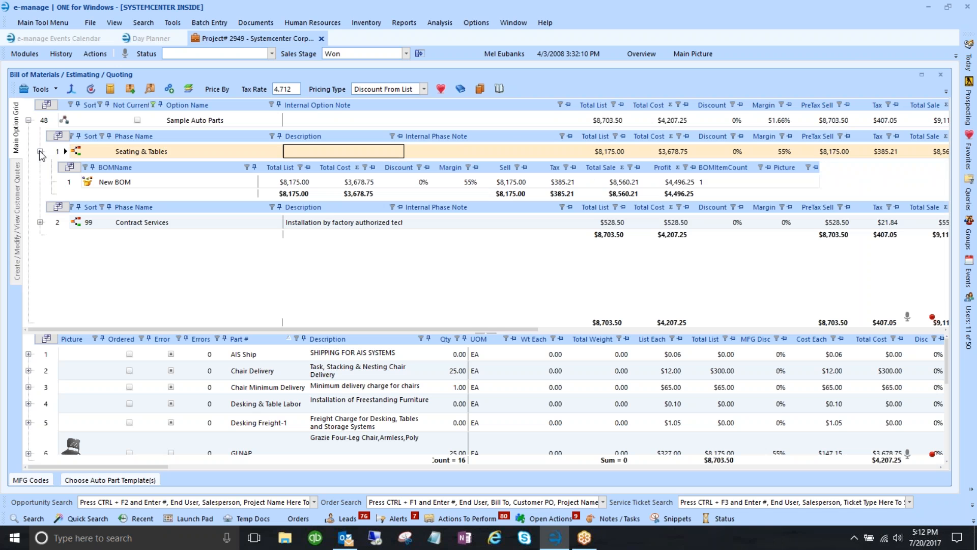
left_click(76, 181)
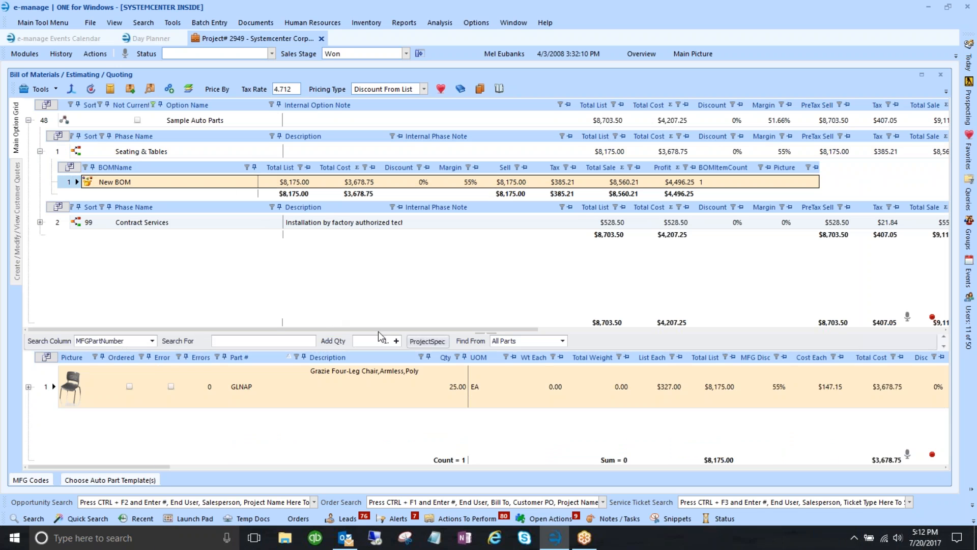
left_click(426, 341)
- In KI Pirouette Tables, locate the 29" Training, 24" Deep 74P Edge table PIFR2448T-74P
left_click(508, 288)
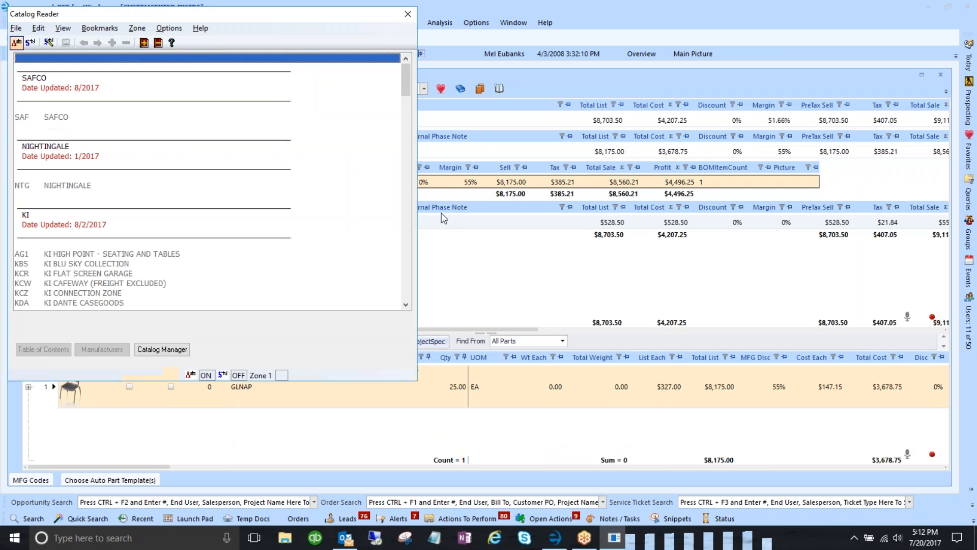
scroll(169, 240, "down", 1)
scroll(170, 247, "down", 5)
scroll(84, 224, "down", 2)
double_click(89, 265)
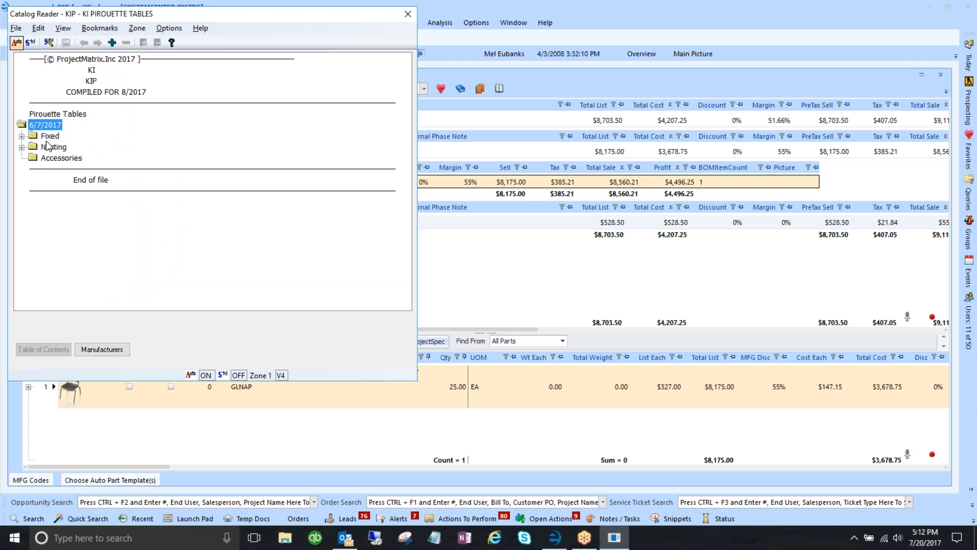
left_click(49, 136)
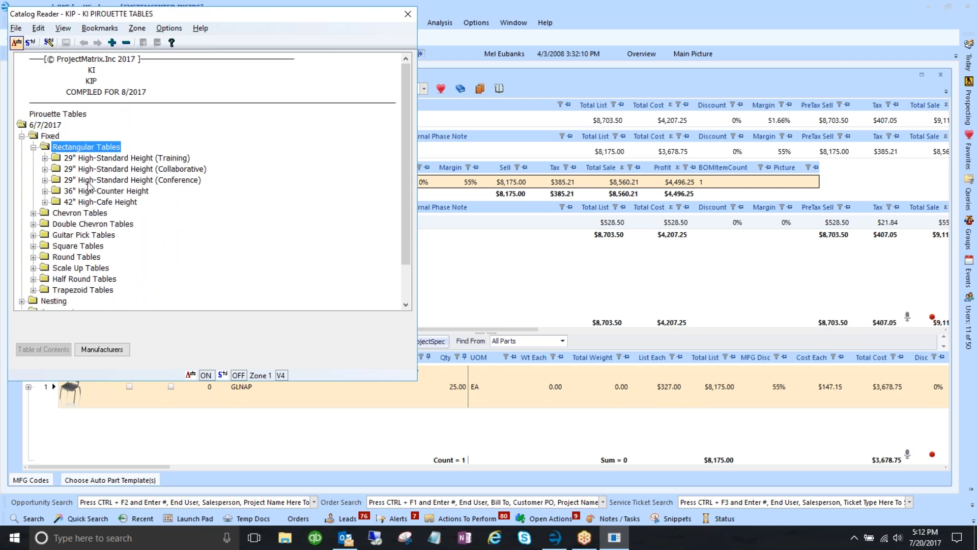
double_click(92, 159)
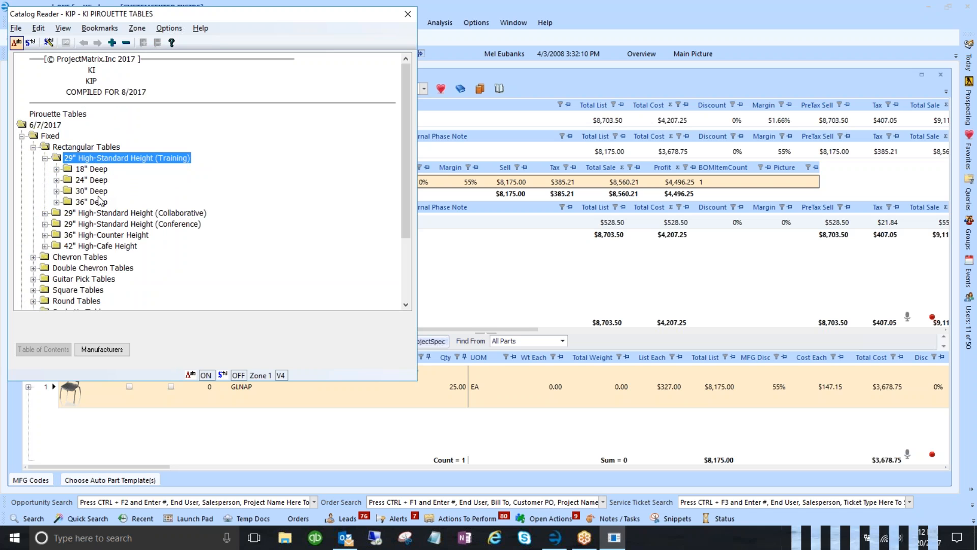
double_click(100, 181)
double_click(103, 191)
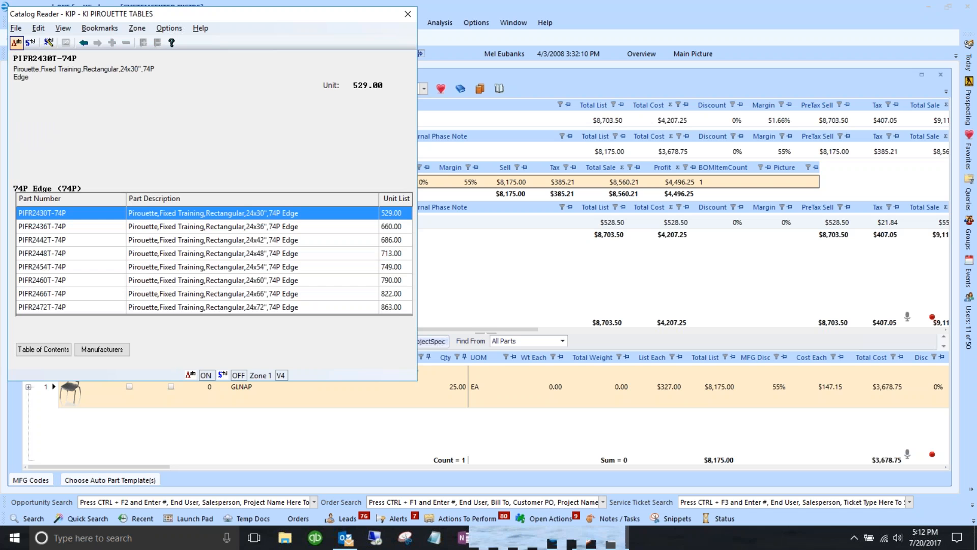
left_click(143, 253)
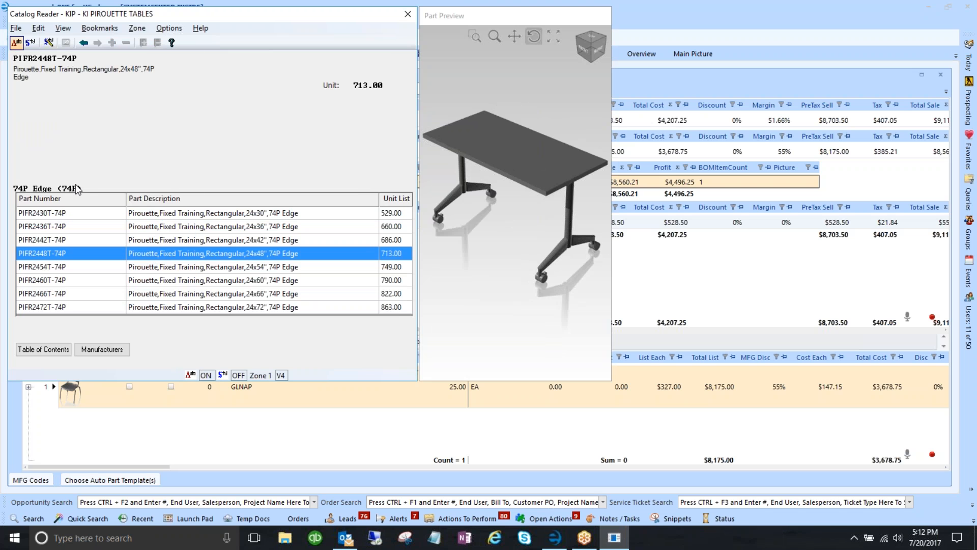
- Configure PIFR2448T-74P with black edge (/EBL) and black legs (/BL), skip other options, and accept
double_click(149, 255)
double_click(135, 210)
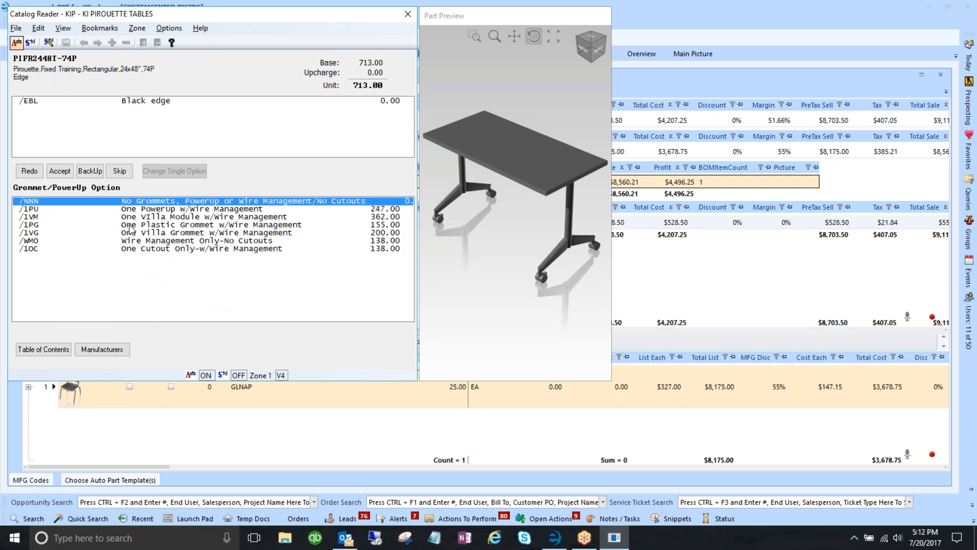
left_click(119, 172)
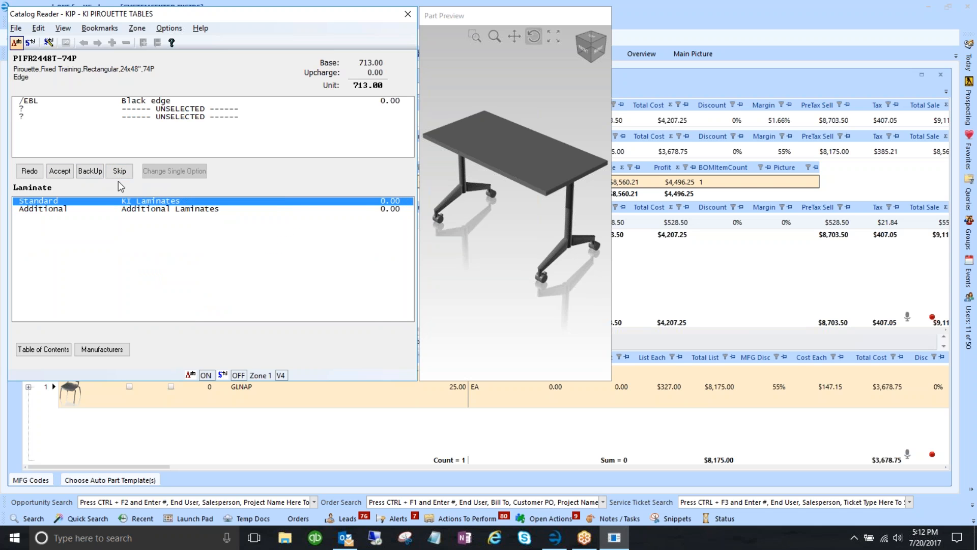
left_click(118, 174)
double_click(127, 210)
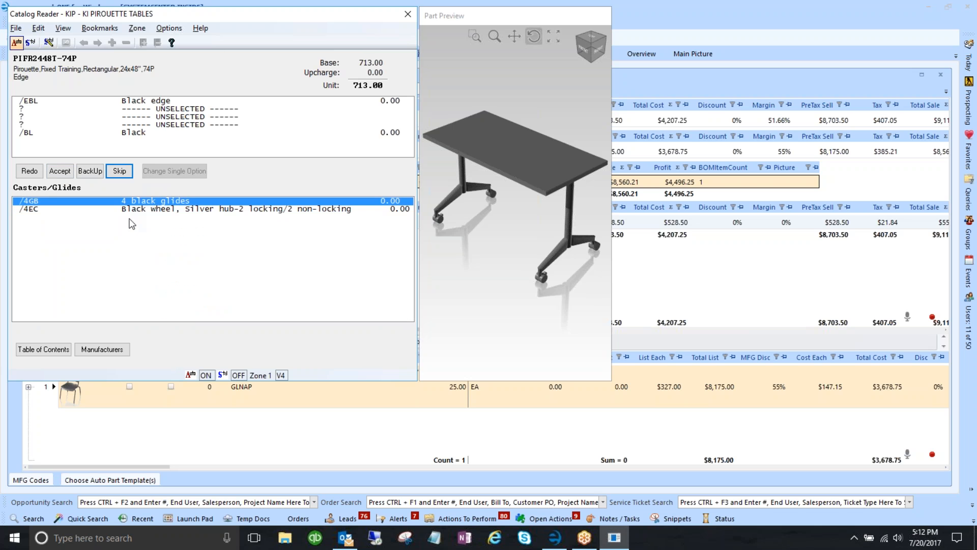
left_click(112, 171)
left_click(60, 171)
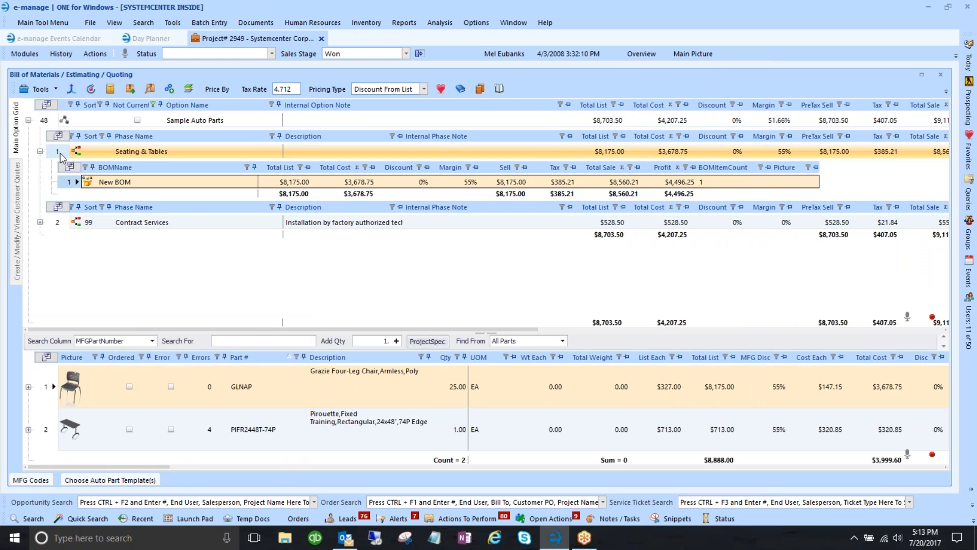
- List all 17 Sample Auto Parts parts and select the new PIFR2448T-74P table row
left_click(40, 151)
left_click(46, 121)
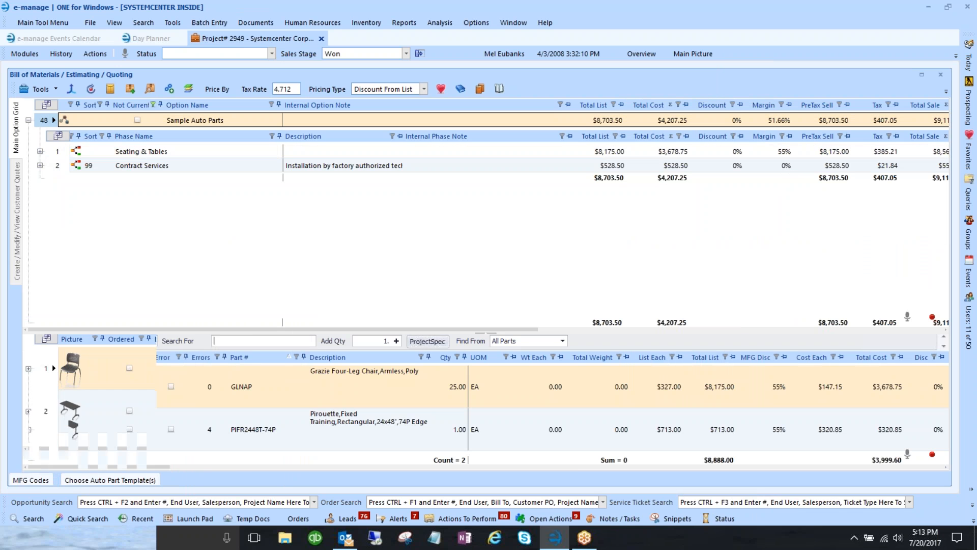
left_click_drag(170, 241, 172, 219)
scroll(69, 338, "down", 3)
left_click(50, 347)
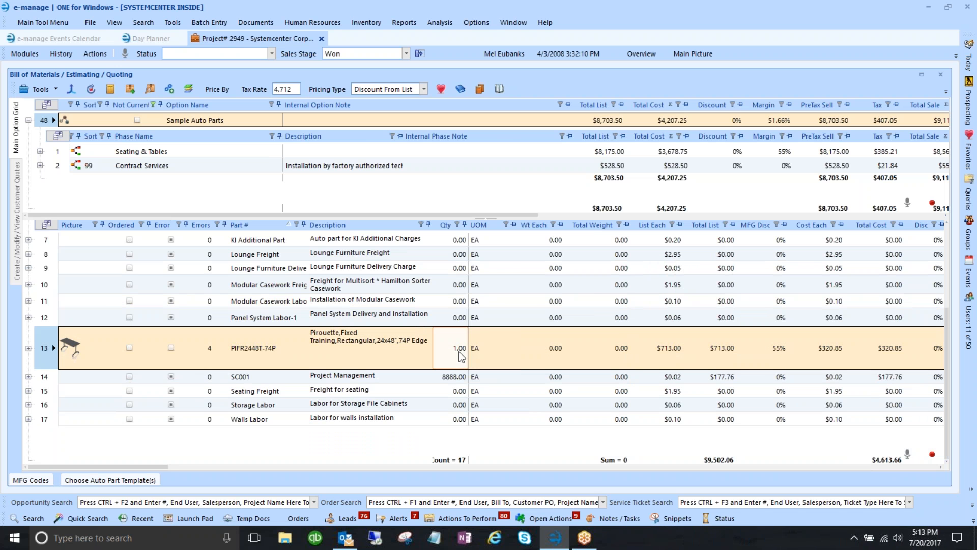
scroll(448, 335, "up", 2)
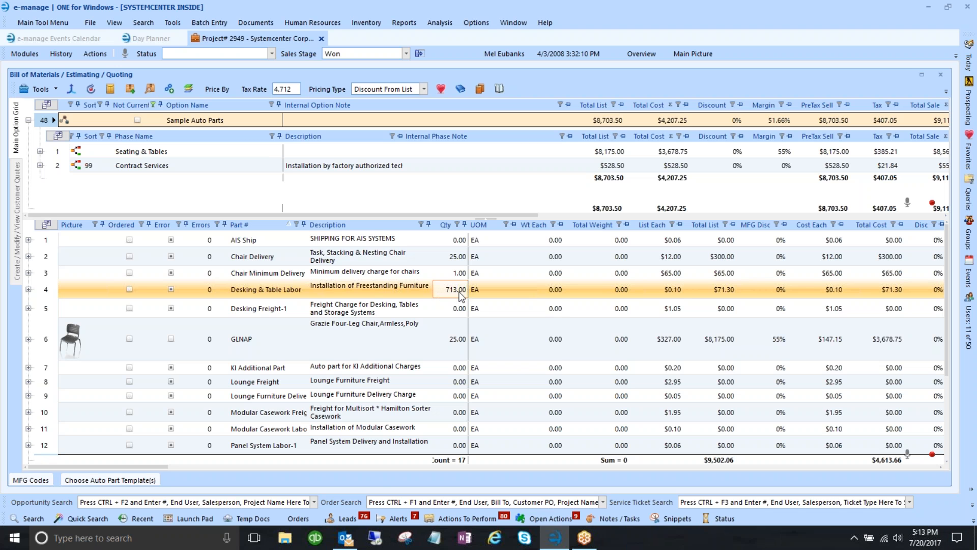
- Inspect the Desking & Table Labor part and set the table quantity to 12
left_click(671, 291)
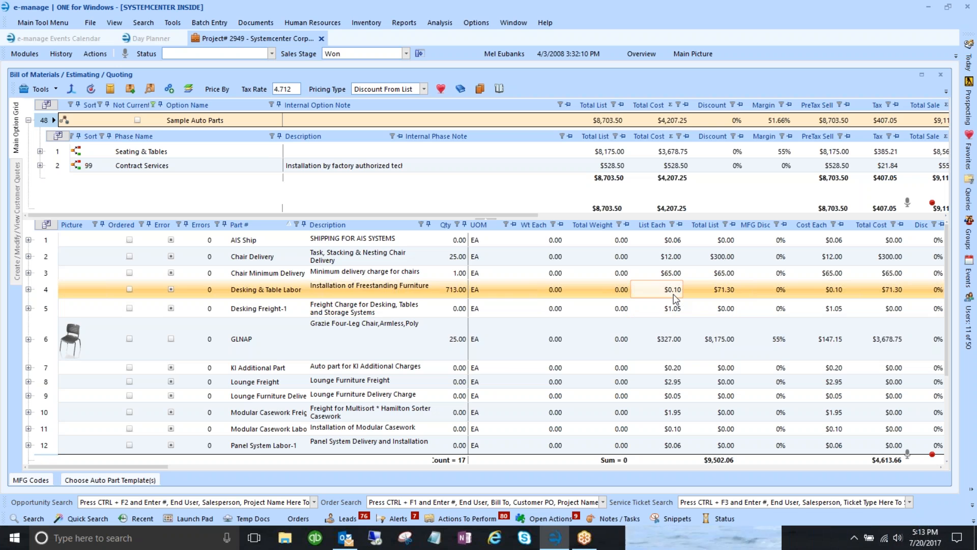
left_click(331, 290)
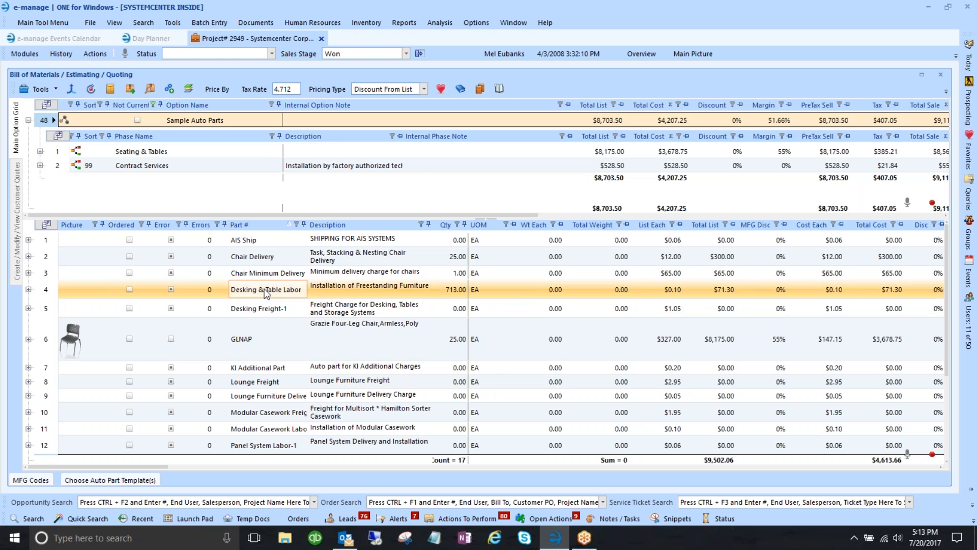
scroll(265, 289, "down", 2)
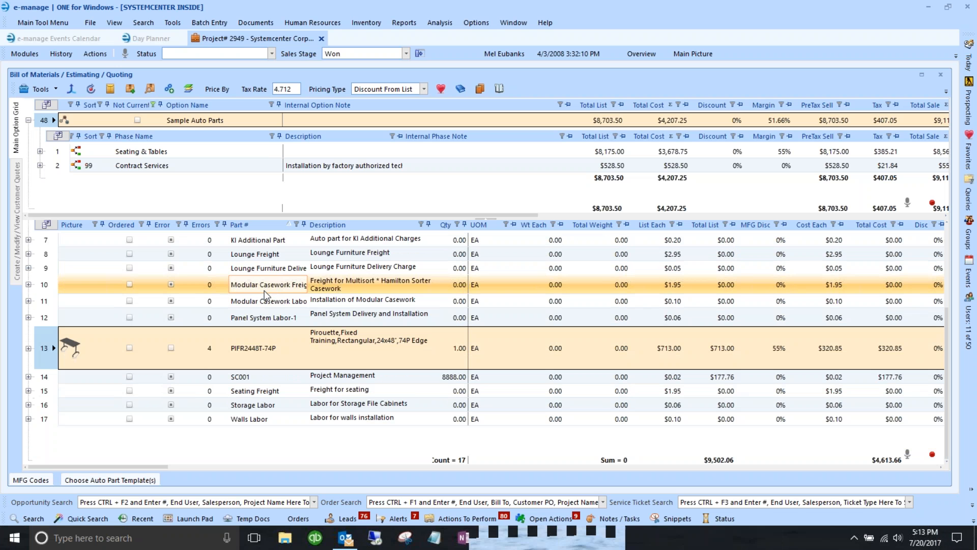
left_click(463, 361)
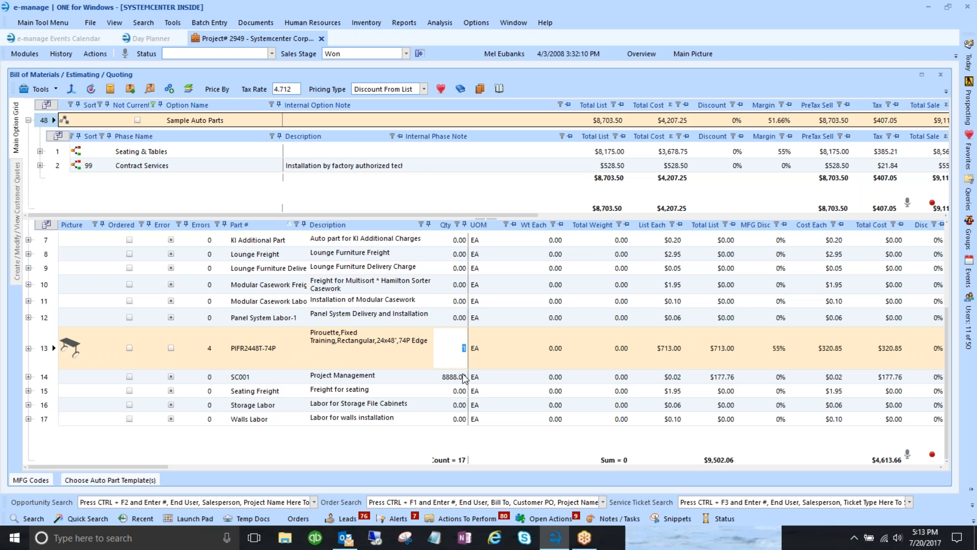
type("12")
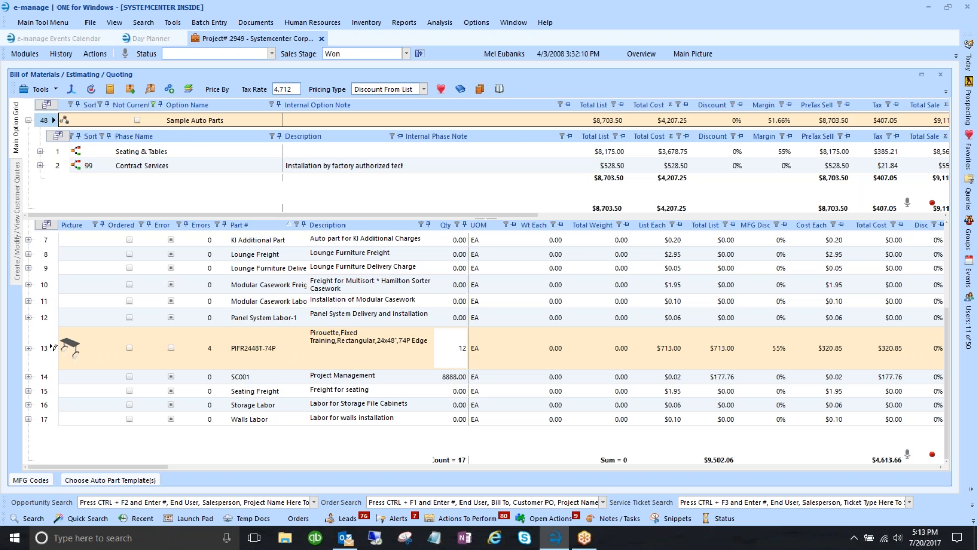
key("Return")
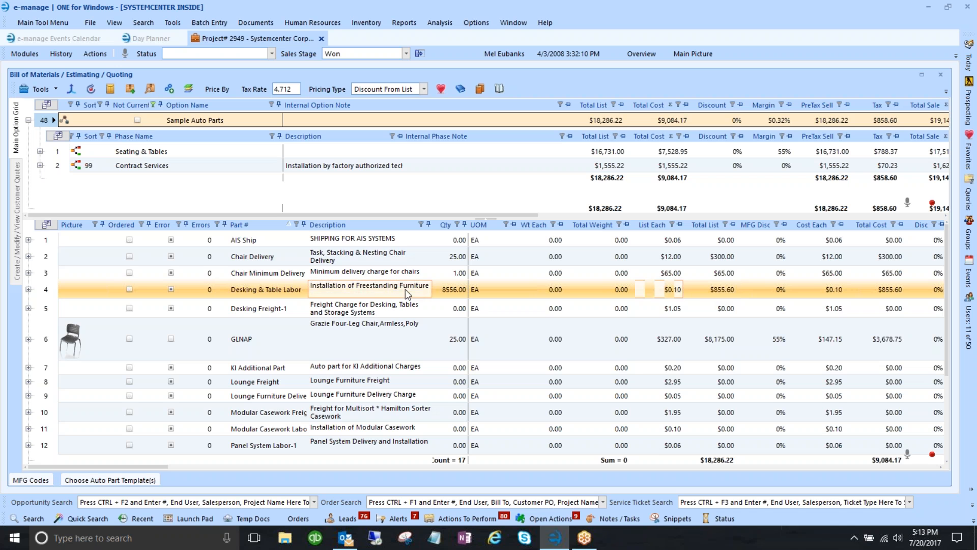
- Commit the Project Management quantity and drag the splitter down to enlarge the option/phase area
scroll(389, 291, "down", 2)
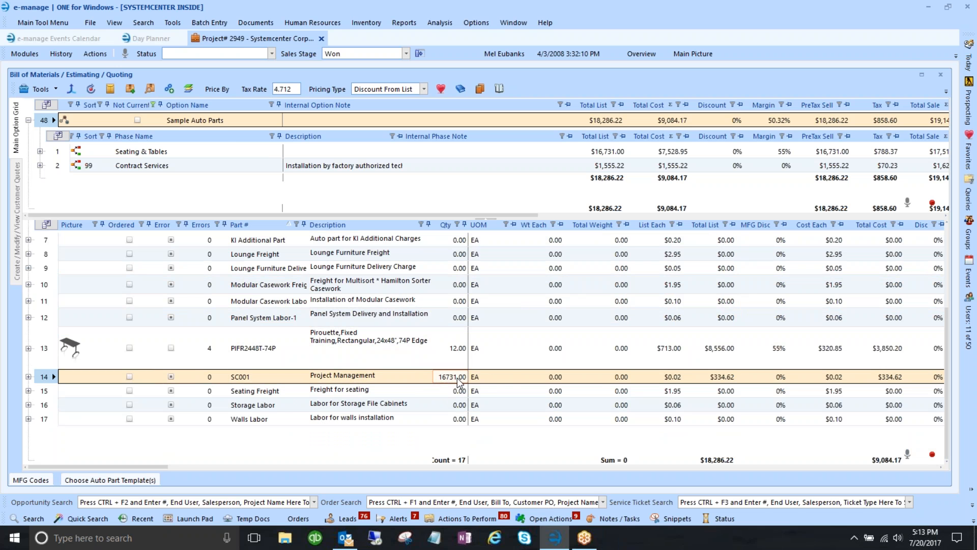
left_click(673, 380)
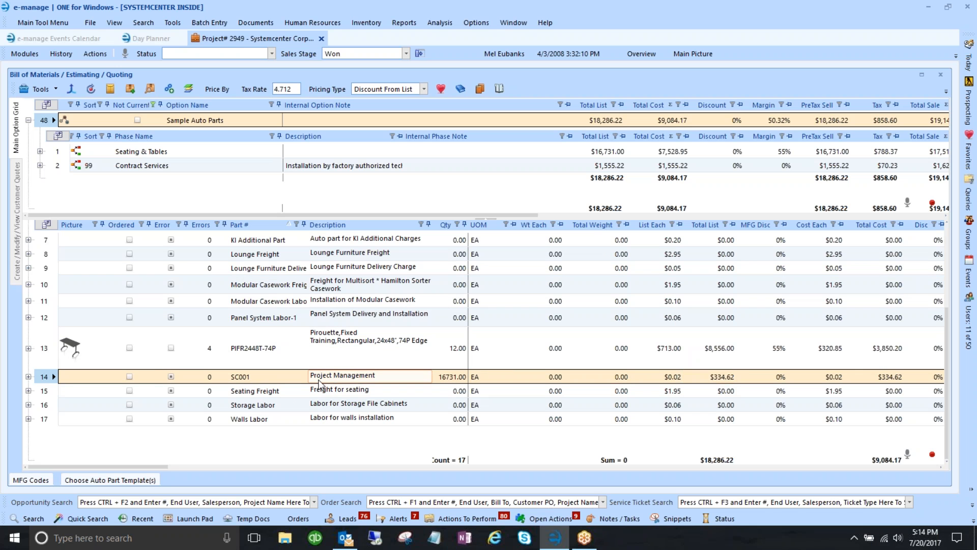
scroll(319, 385, "up", 3)
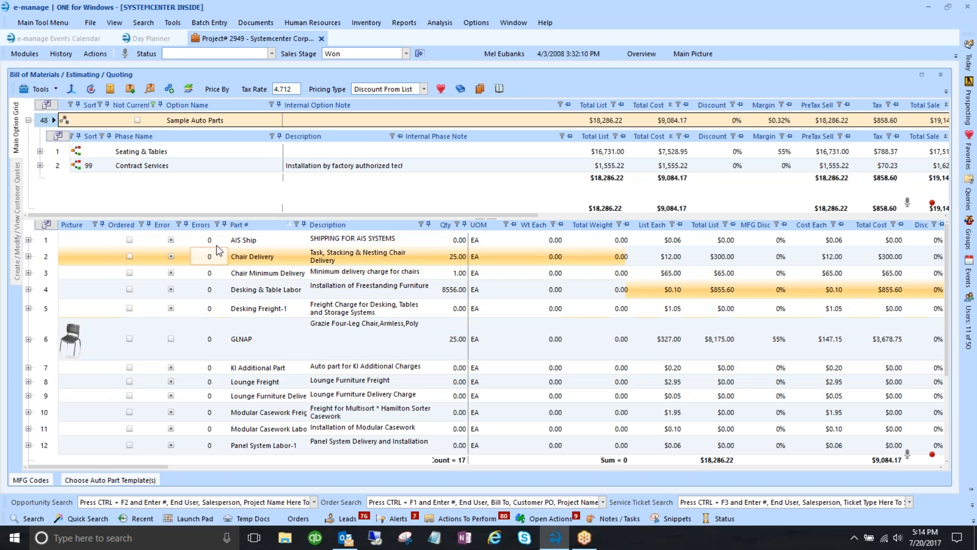
left_click_drag(201, 219, 200, 260)
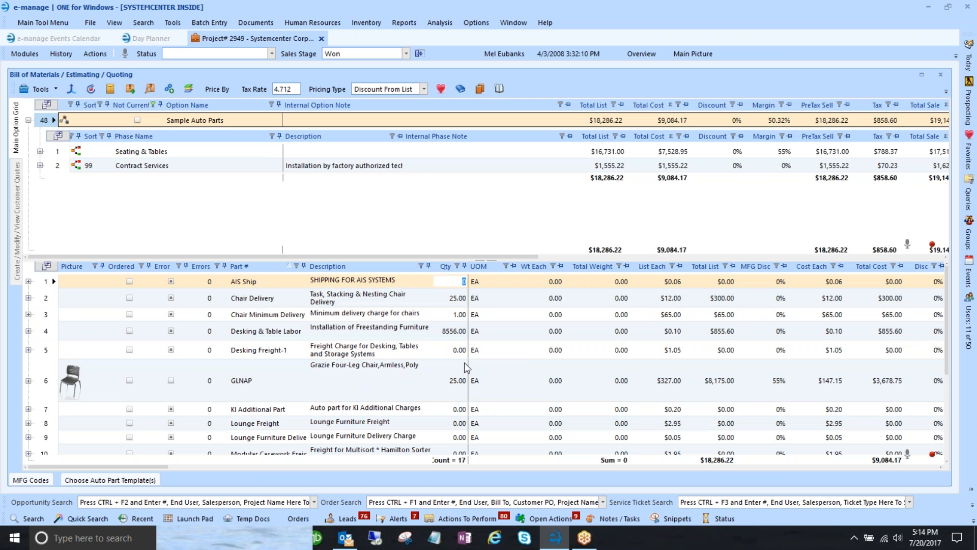
- Enter 3 as the new Chair Delivery quantity
left_click(464, 409)
left_click(464, 423)
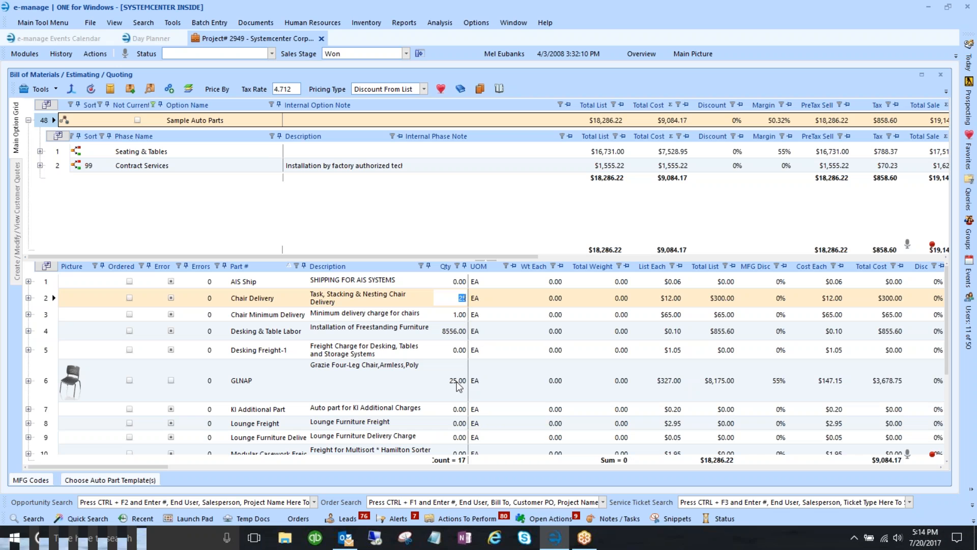
type("30")
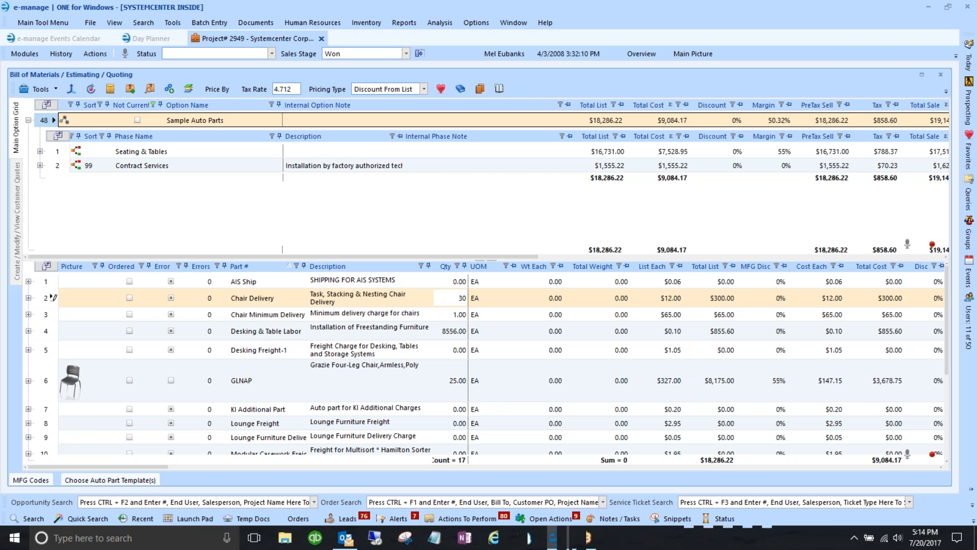
key("Tab")
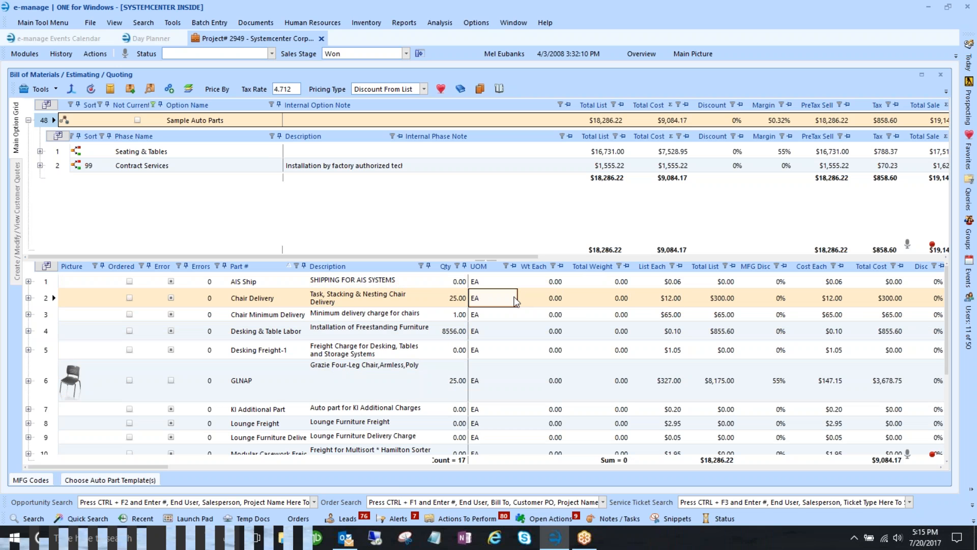
- Set the Chair Delivery list price to $16, then correct it to $10
left_click(671, 302)
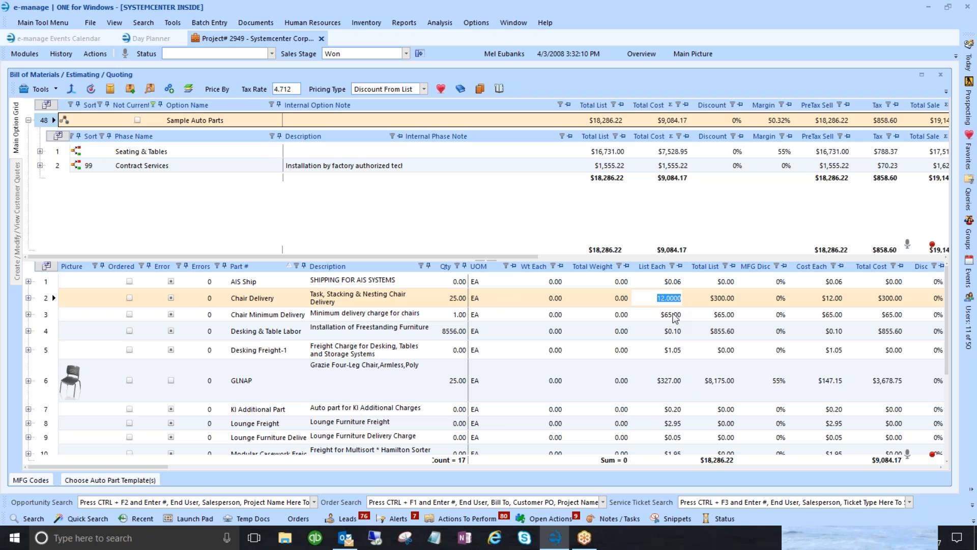
type("16")
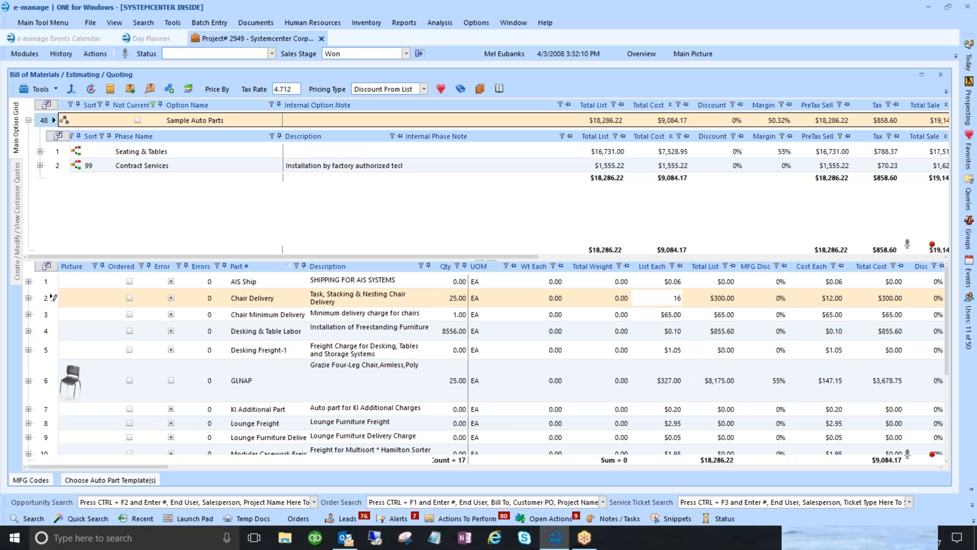
key("Tab")
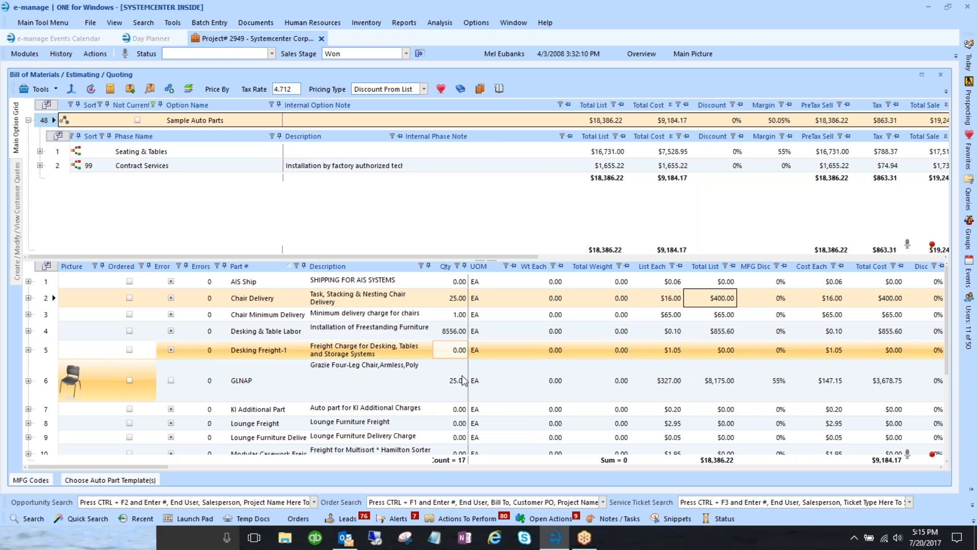
left_click(662, 299)
type("10")
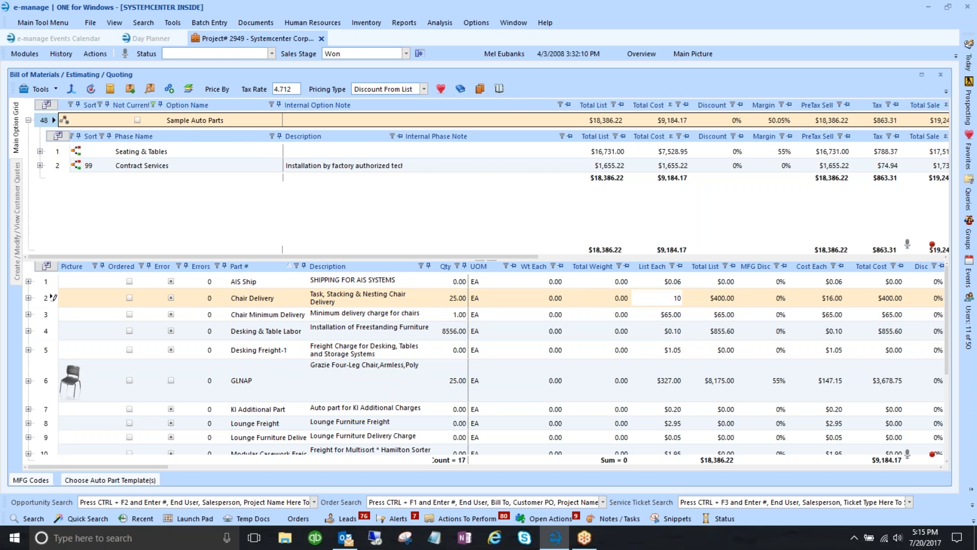
key("Tab")
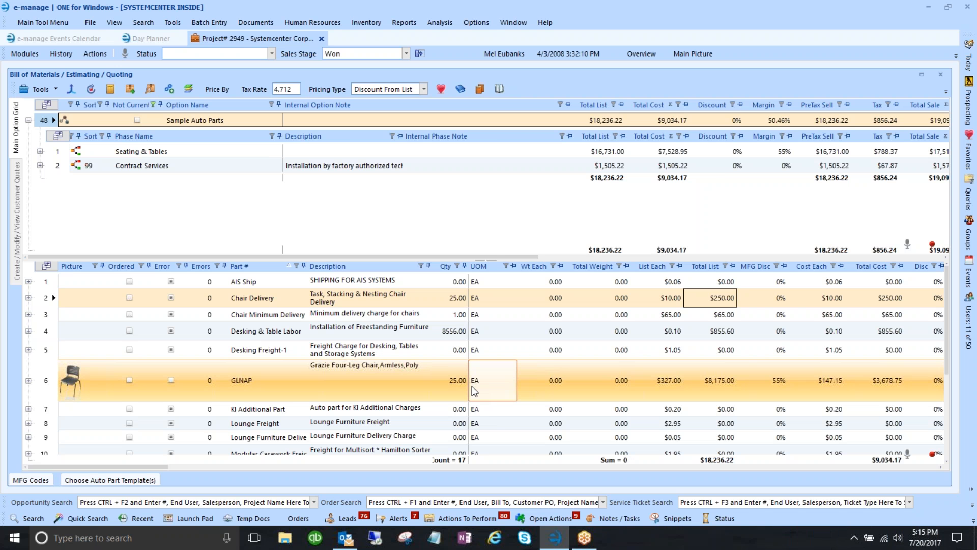
- Review the SC001 Project Management part's description, then bring up the auto part template chooser
scroll(475, 391, "down", 3)
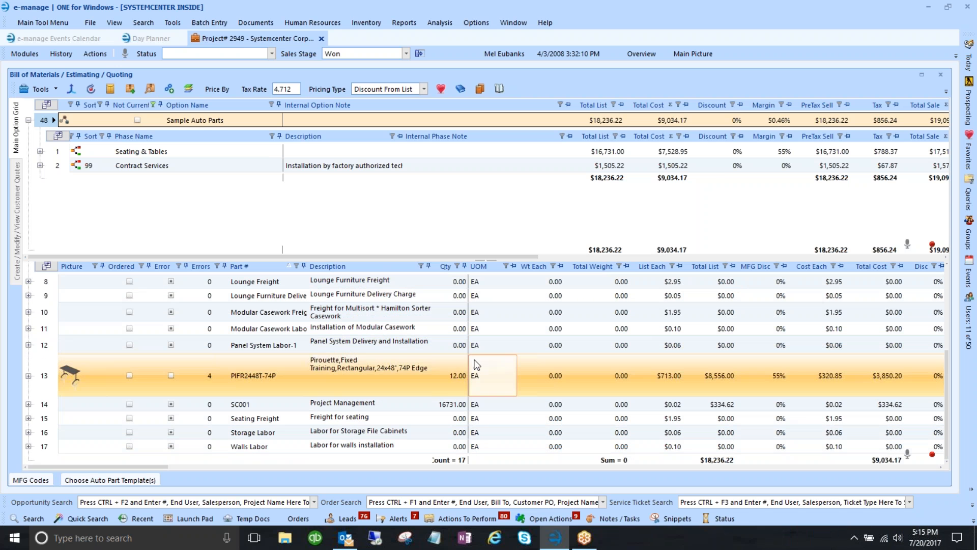
left_click(48, 404)
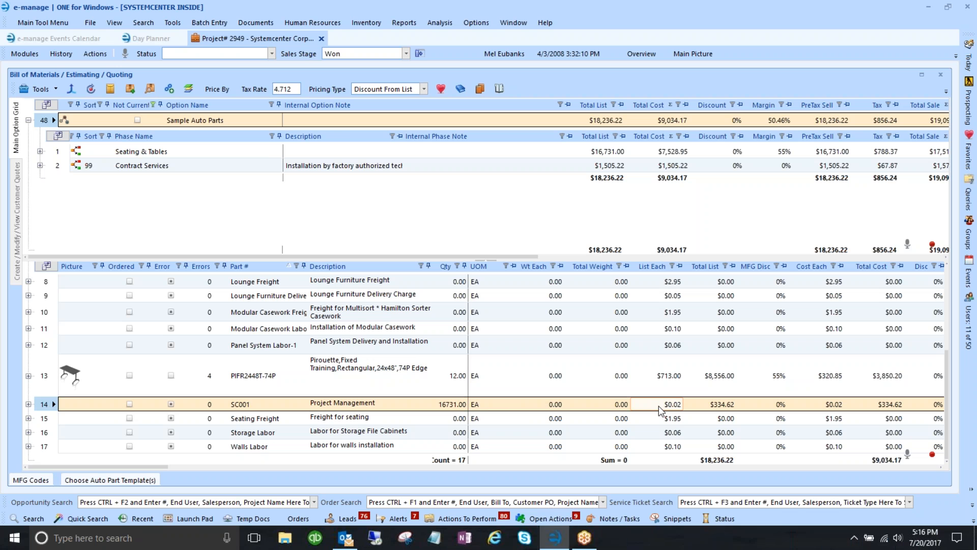
left_click(427, 408)
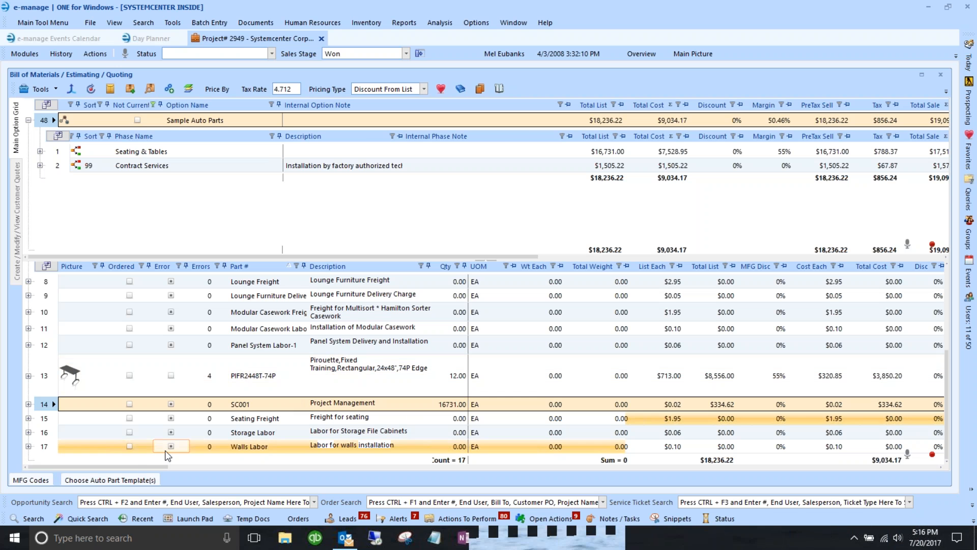
left_click(125, 481)
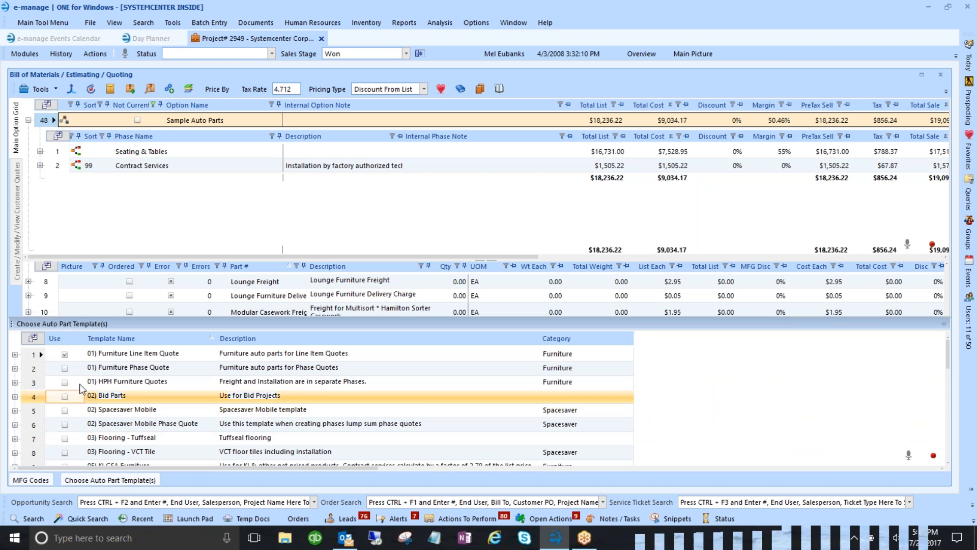
- Tick Use for the 06) Travel template in the Choose Auto Part Template(s) list
left_click(65, 354)
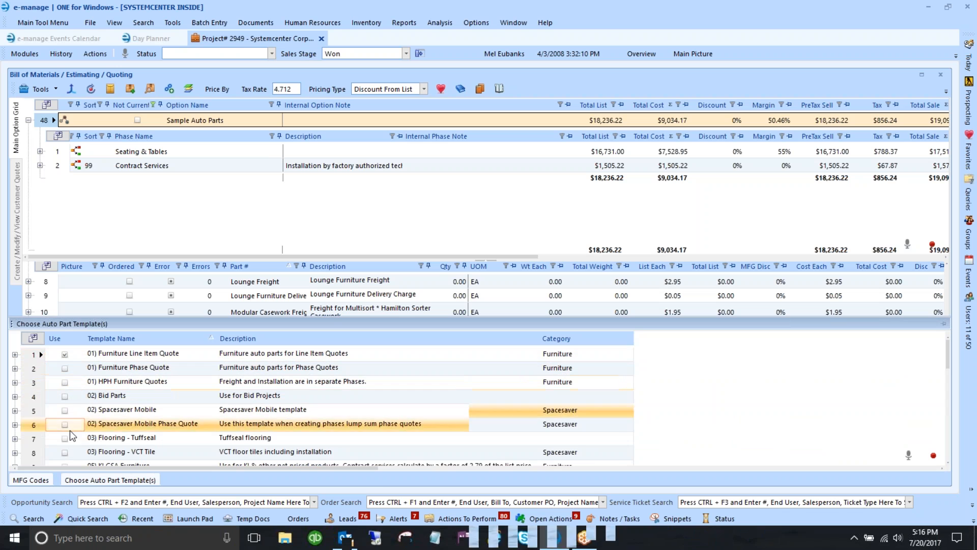
left_click(36, 357)
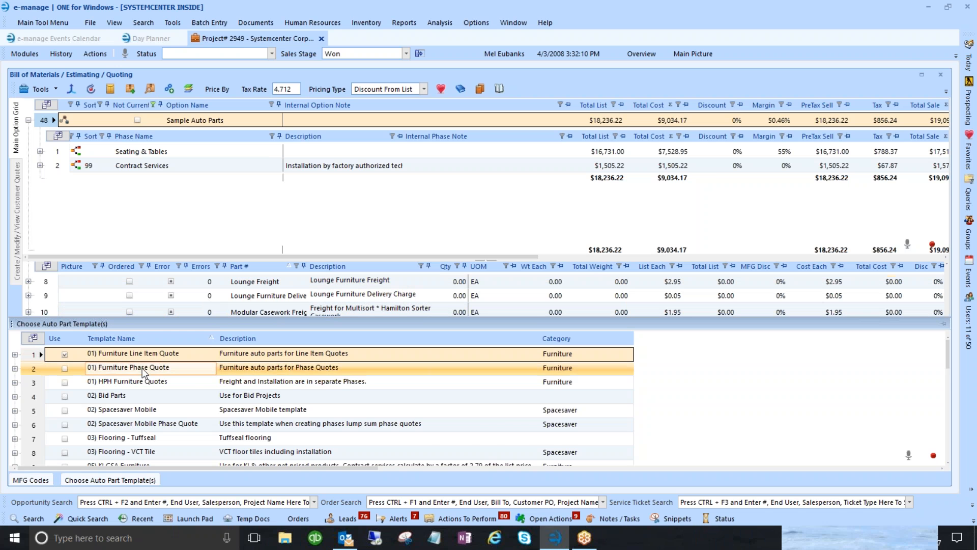
scroll(143, 371, "down", 3)
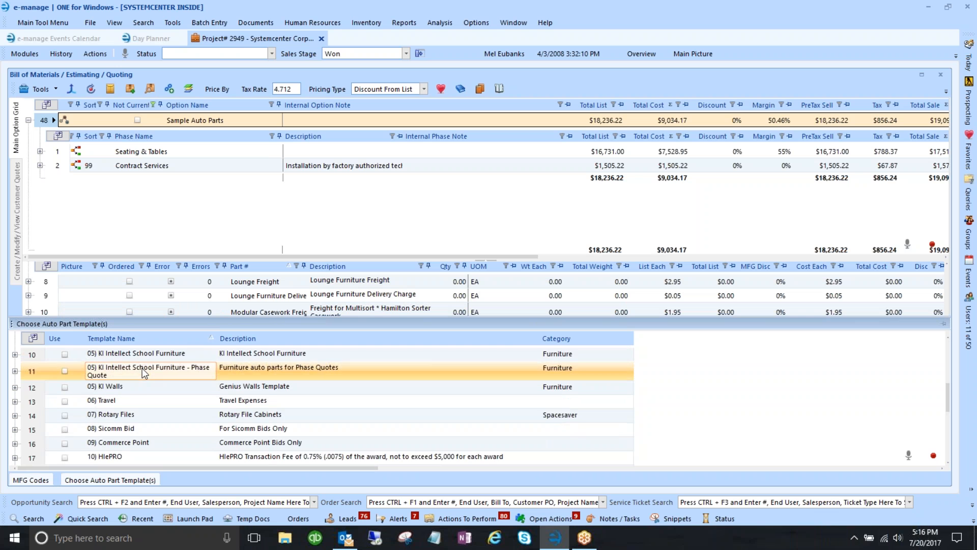
scroll(149, 390, "down", 1)
left_click(72, 353)
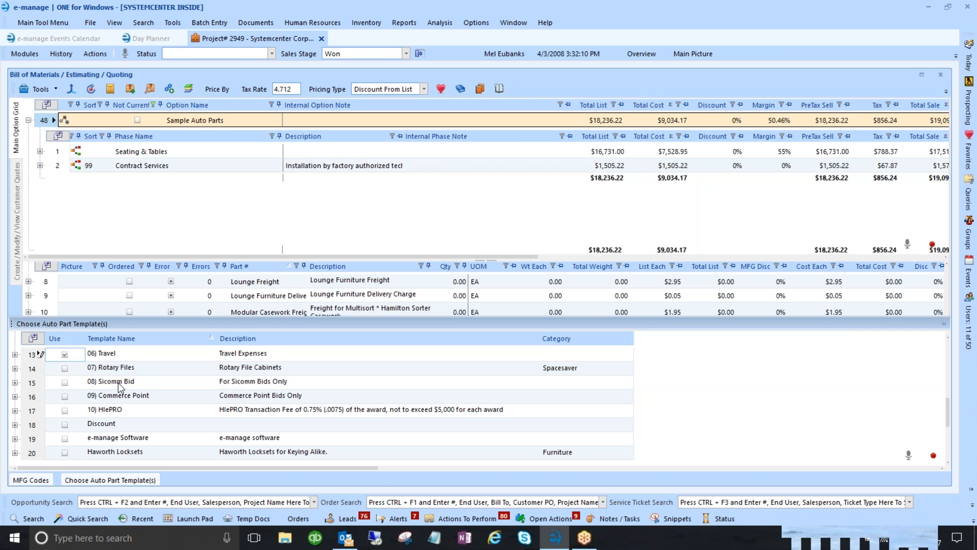
scroll(117, 383, "down", 1)
scroll(108, 403, "up", 2)
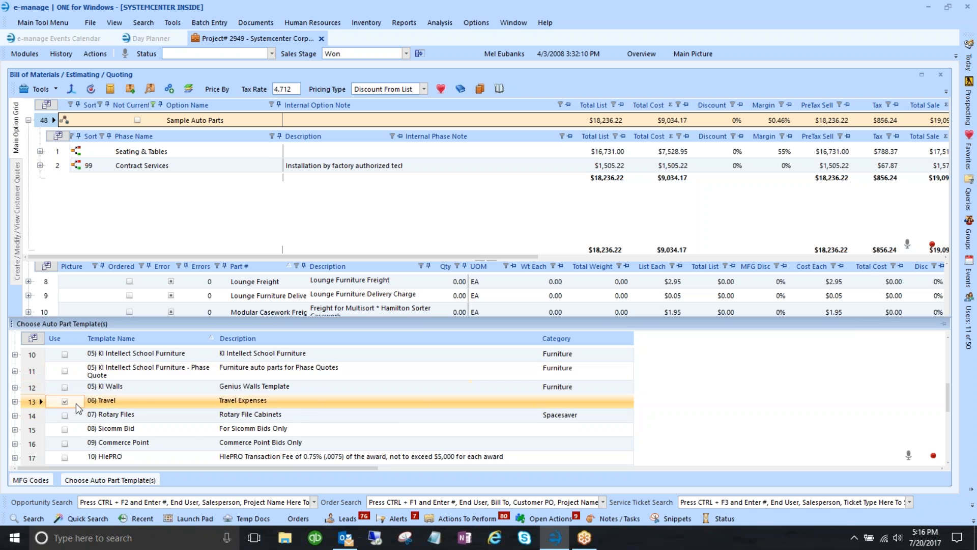
scroll(76, 403, "up", 3)
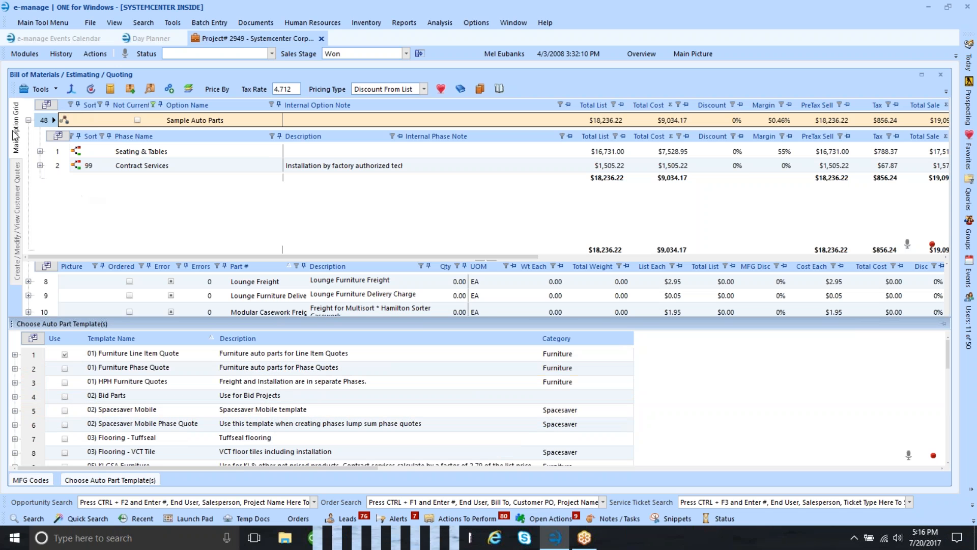
left_click(28, 120)
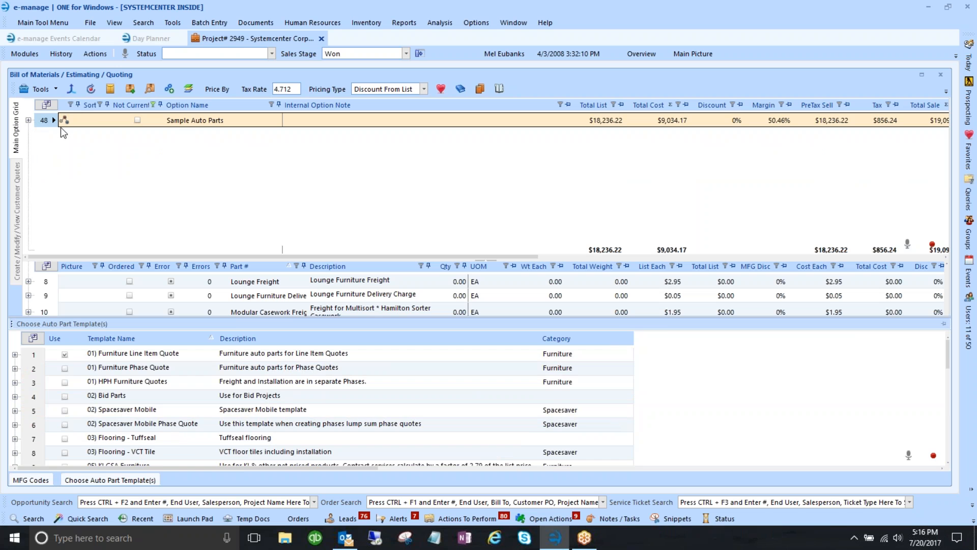
left_click(47, 90)
left_click(50, 106)
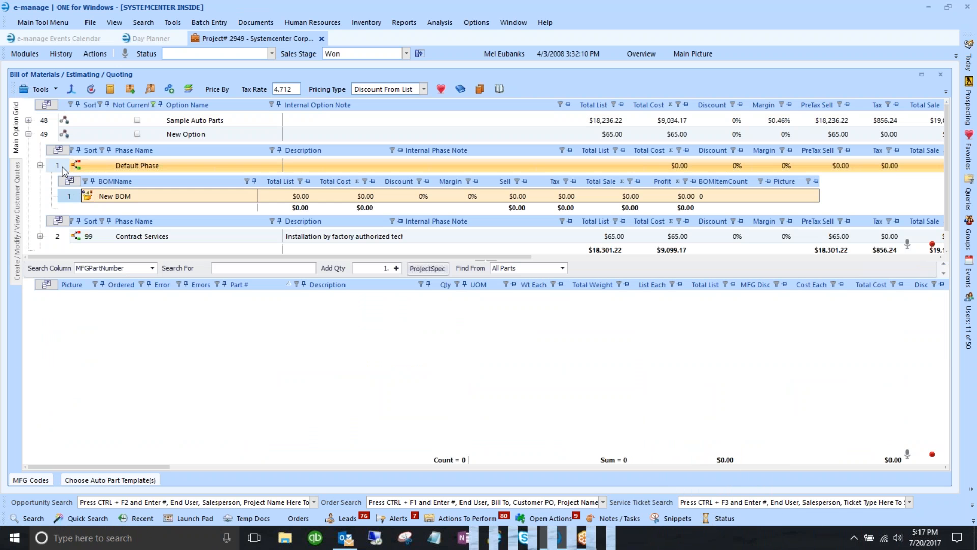
left_click(39, 166)
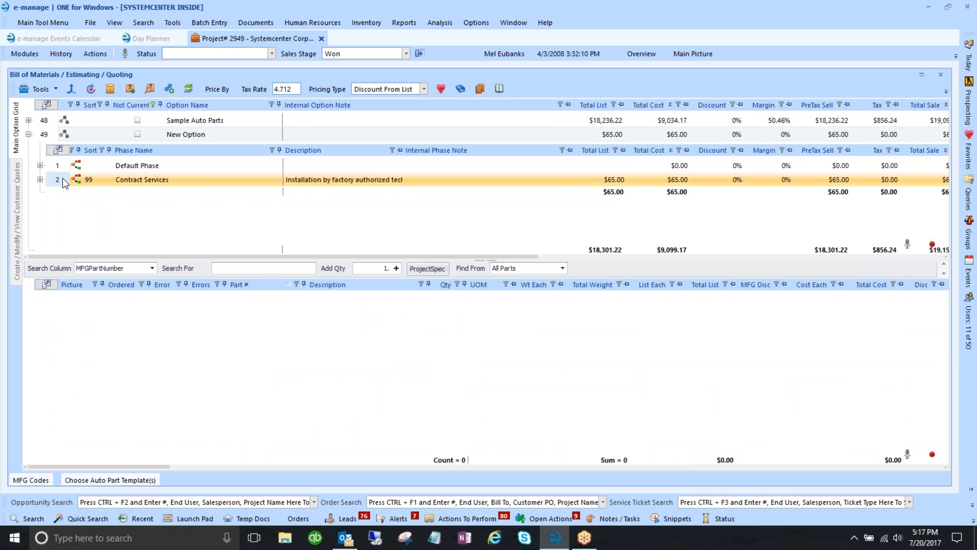
left_click(65, 182)
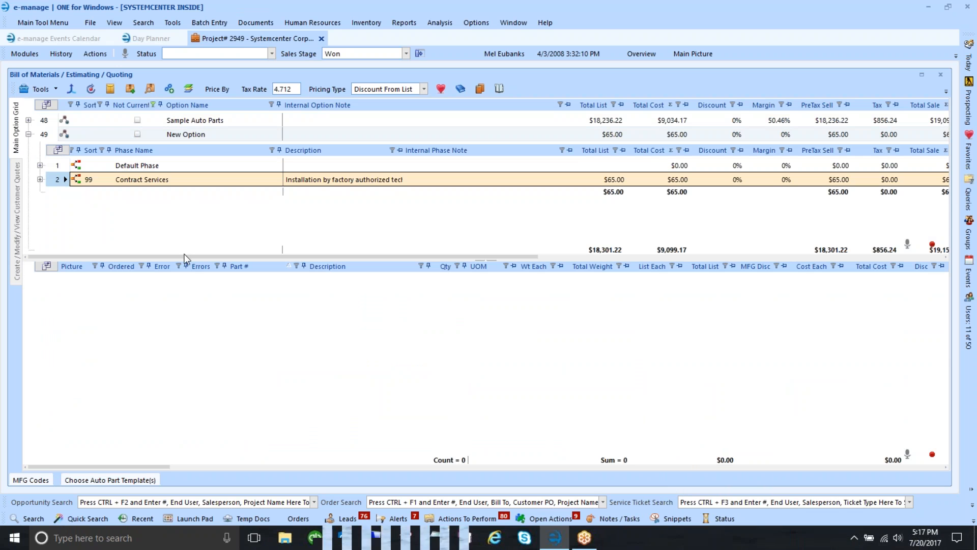
left_click(57, 165)
left_click(57, 176)
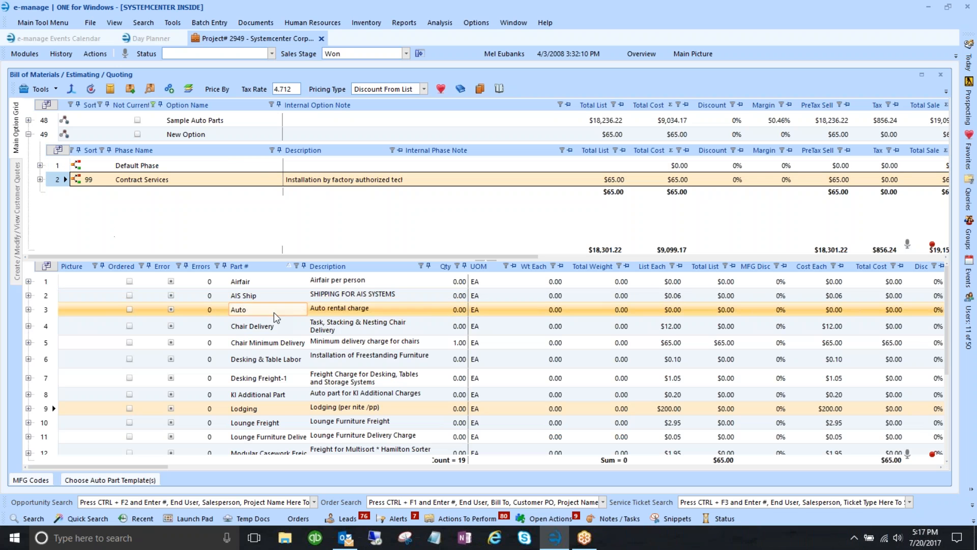
left_click(254, 282)
left_click(255, 281)
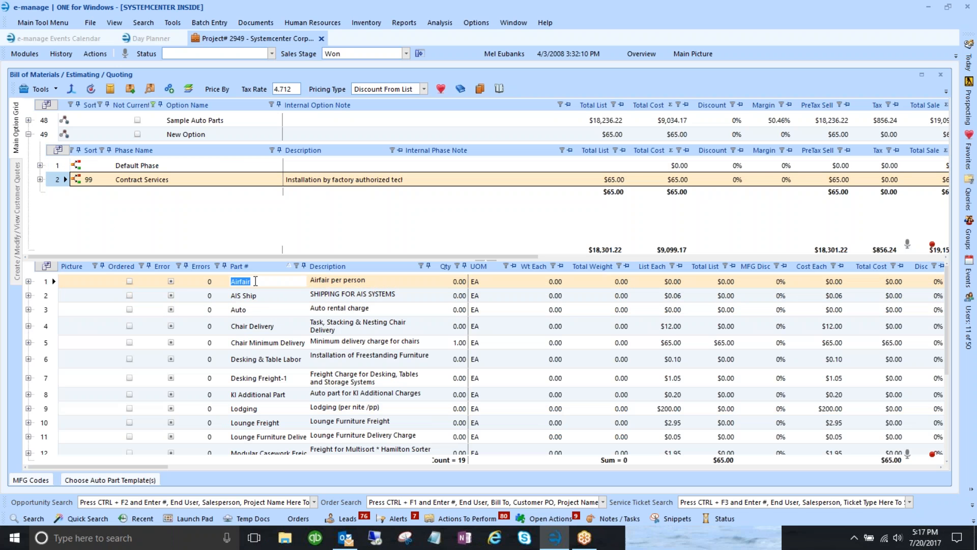
left_click(102, 310)
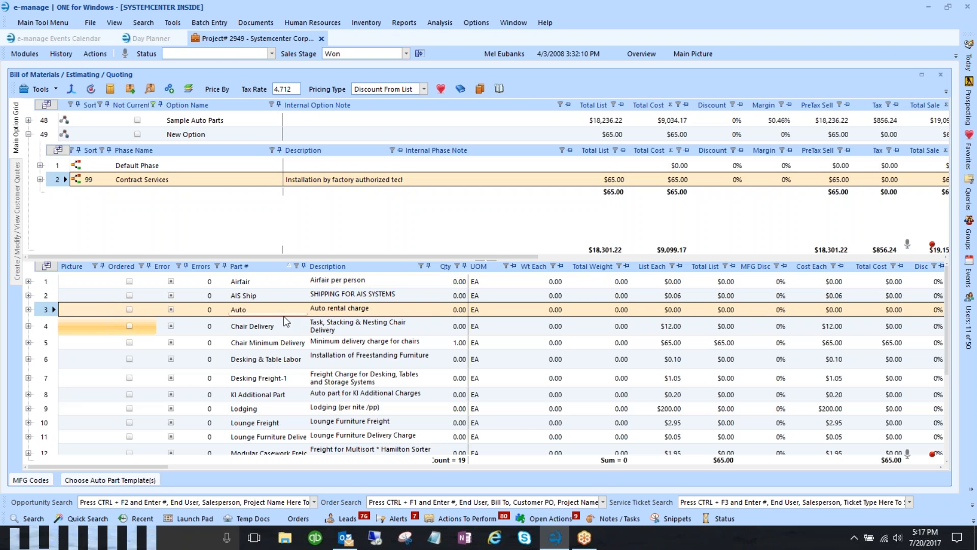
scroll(283, 316, "down", 2)
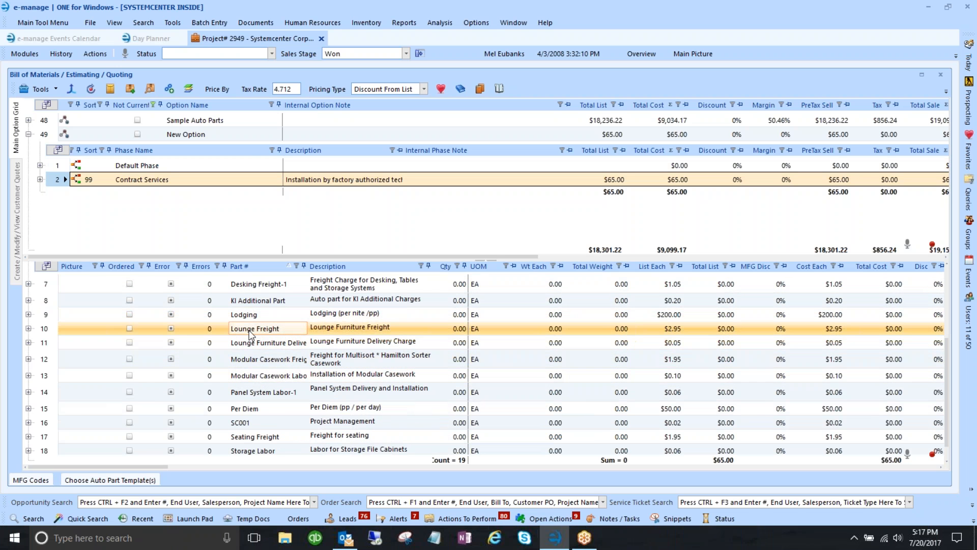
left_click(225, 317)
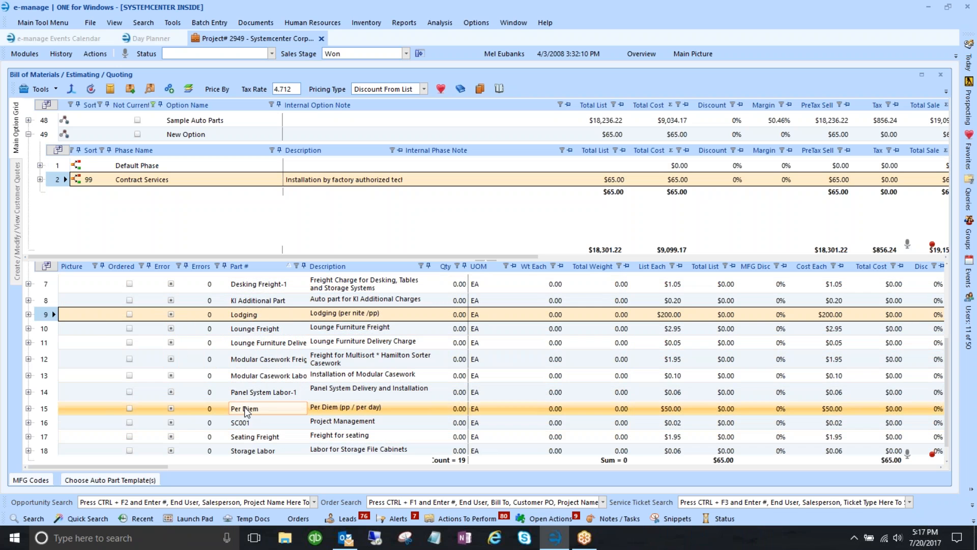
left_click(82, 404)
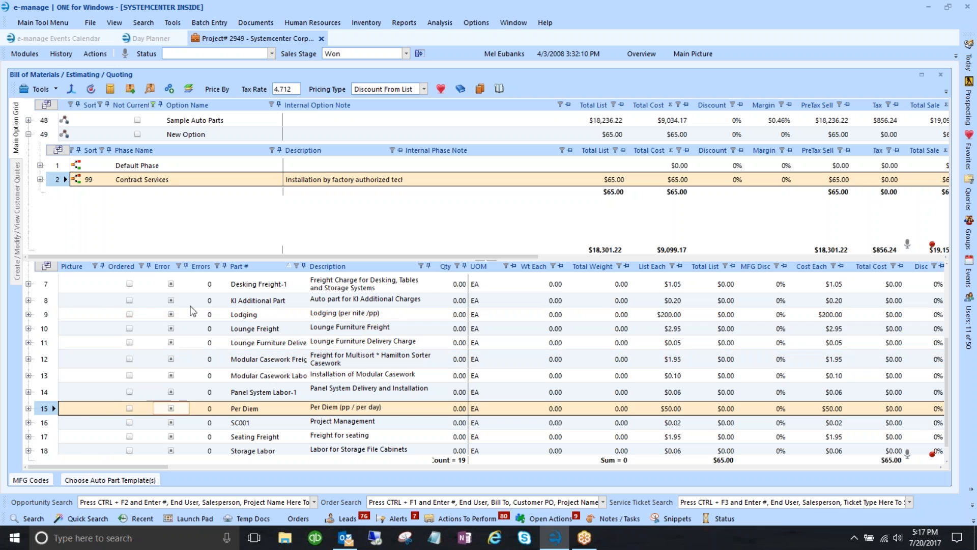
left_click(40, 180)
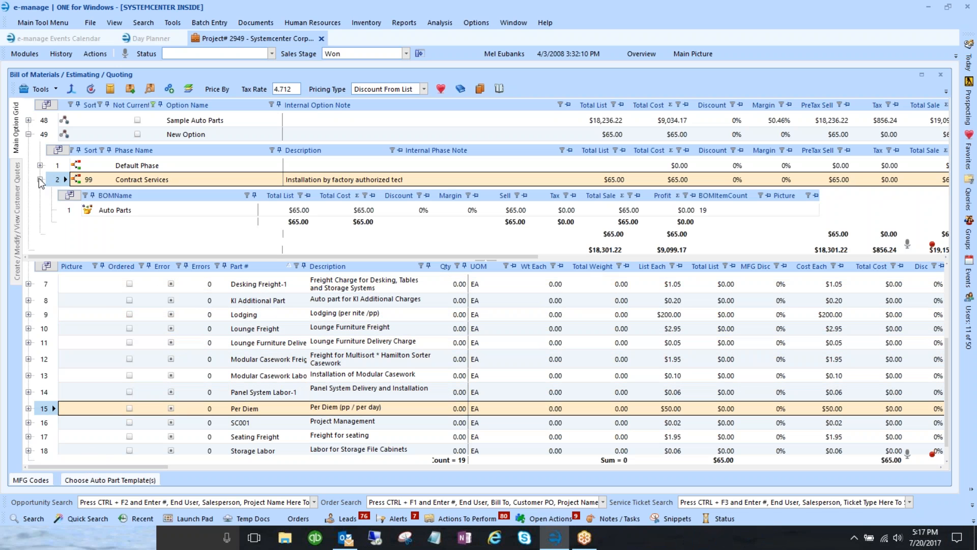
left_click(40, 179)
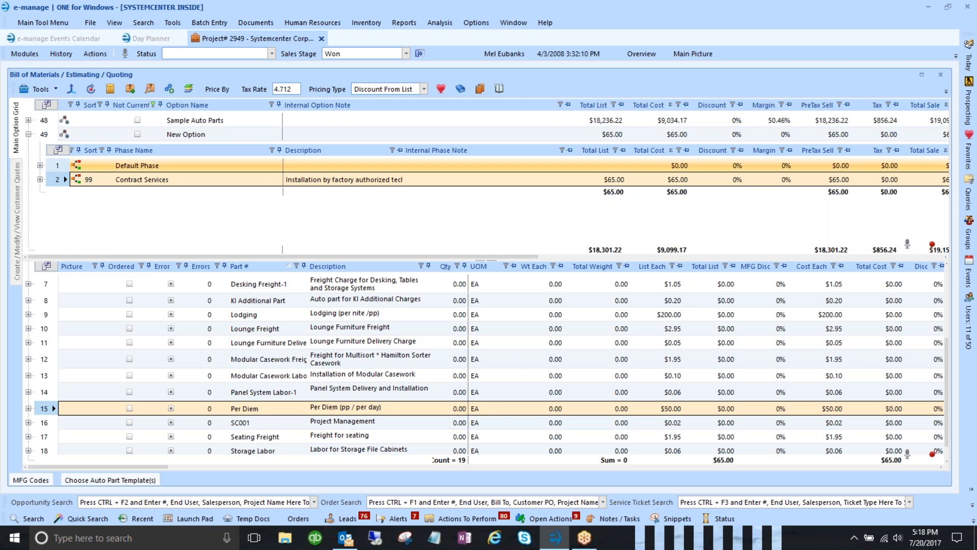
left_click(90, 182)
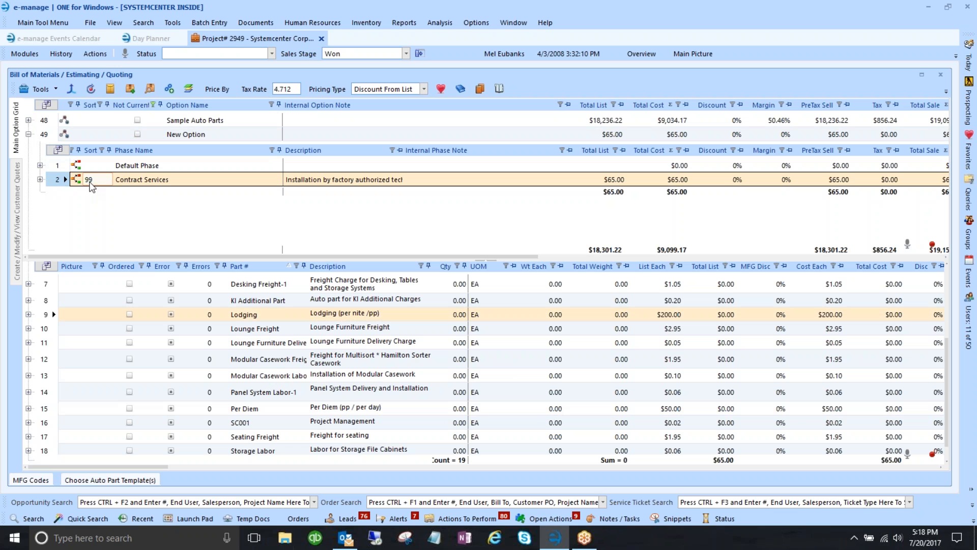
left_click(94, 180)
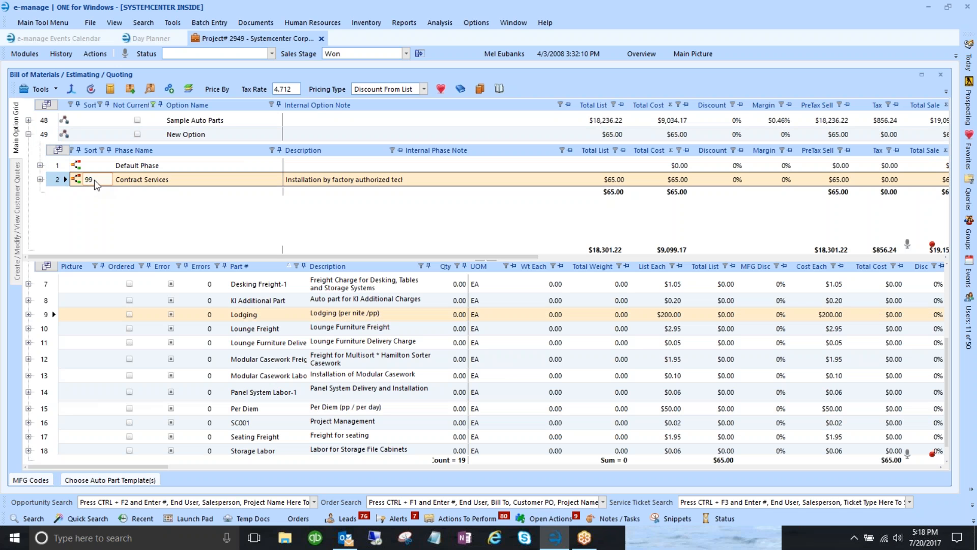
left_click(154, 184)
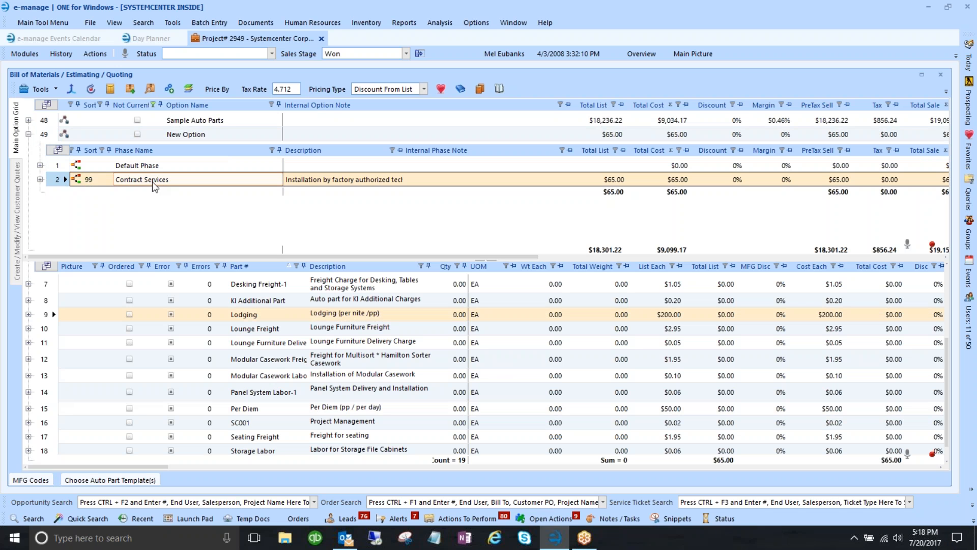
left_click(317, 182)
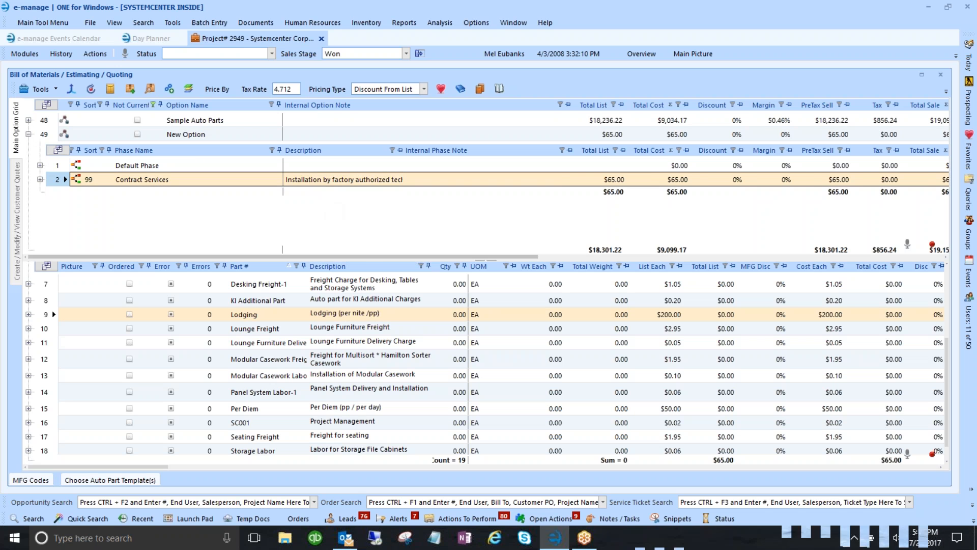
left_click_drag(329, 256, 692, 255)
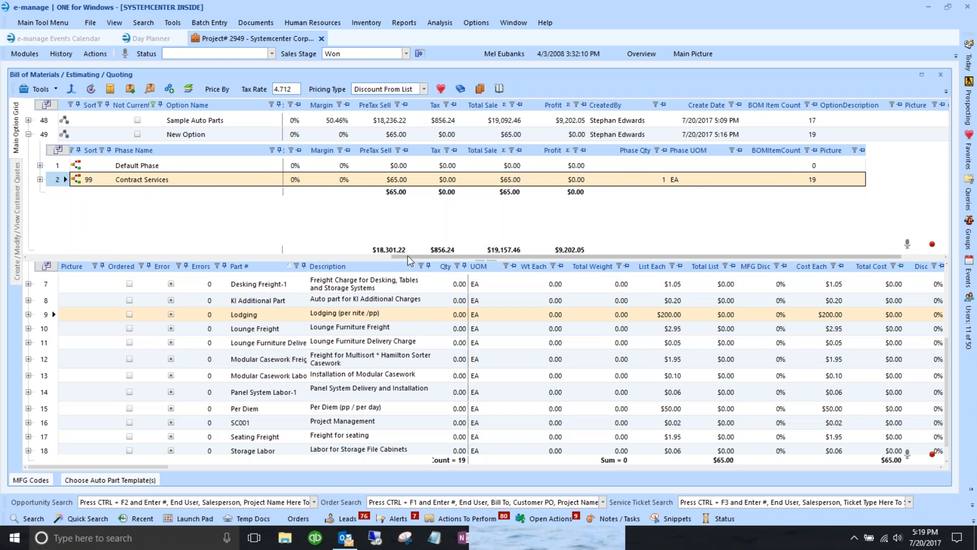
left_click_drag(395, 255, 56, 257)
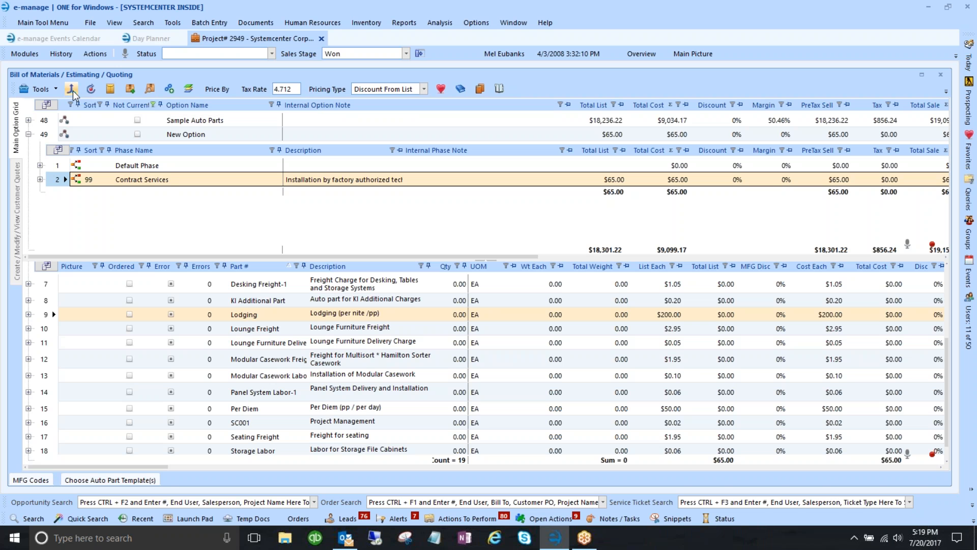
left_click(72, 91)
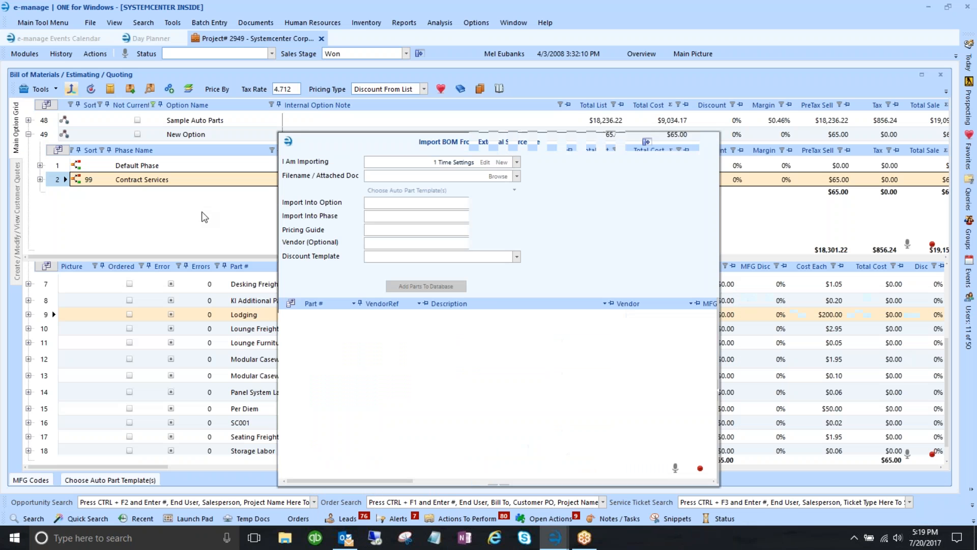
left_click_drag(460, 146, 361, 89)
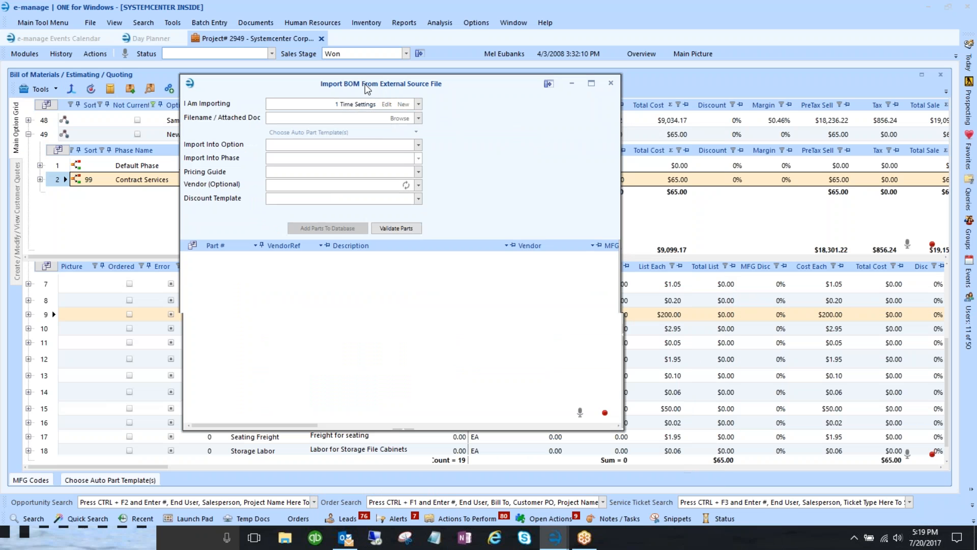
left_click(418, 104)
left_click(329, 178)
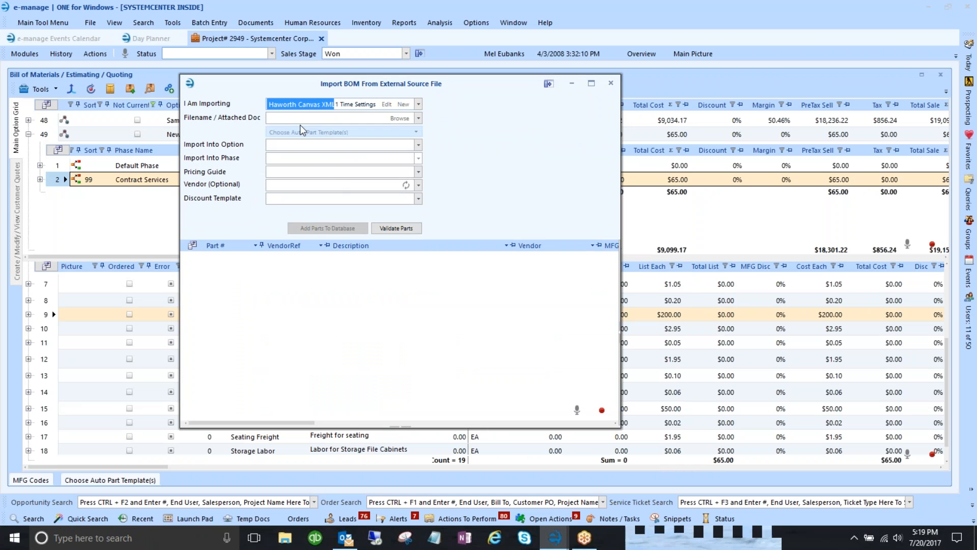
left_click(403, 119)
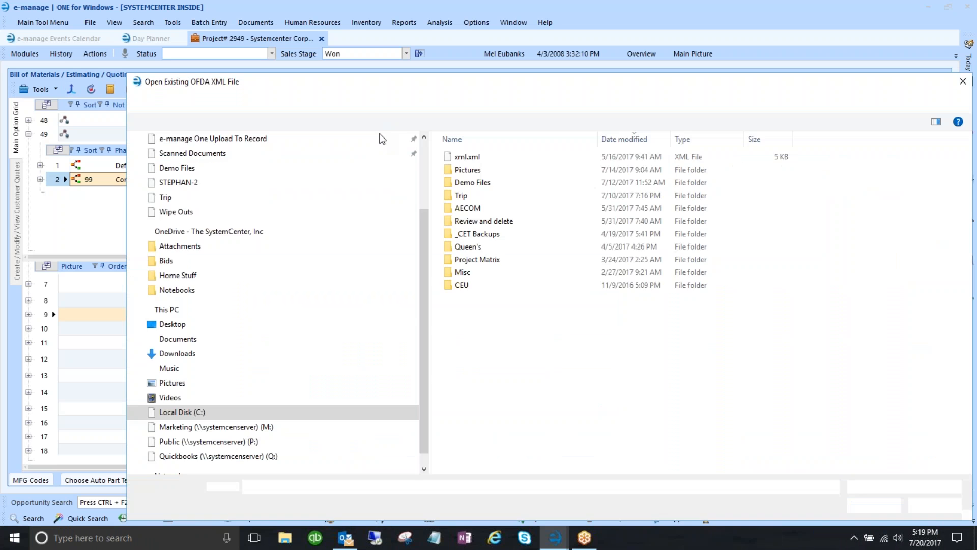
double_click(467, 157)
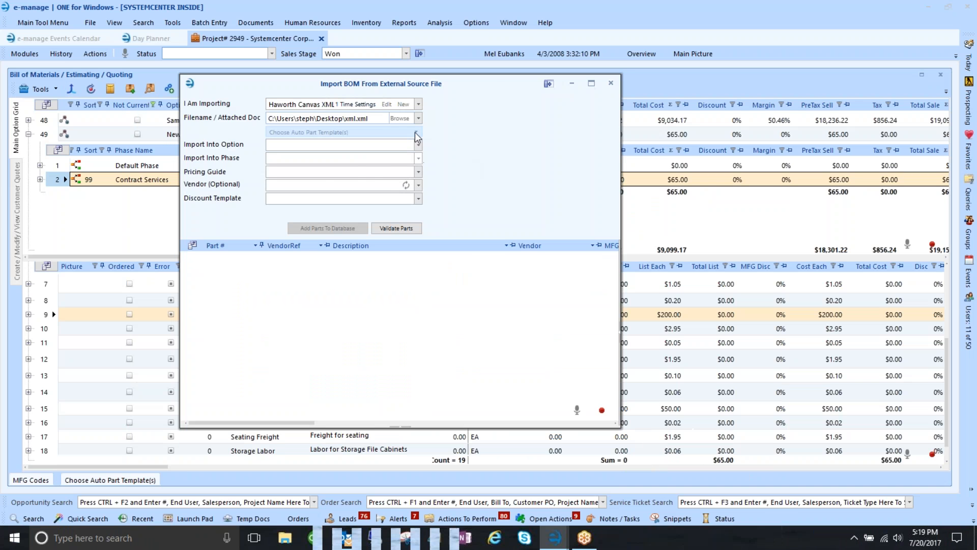
left_click(417, 133)
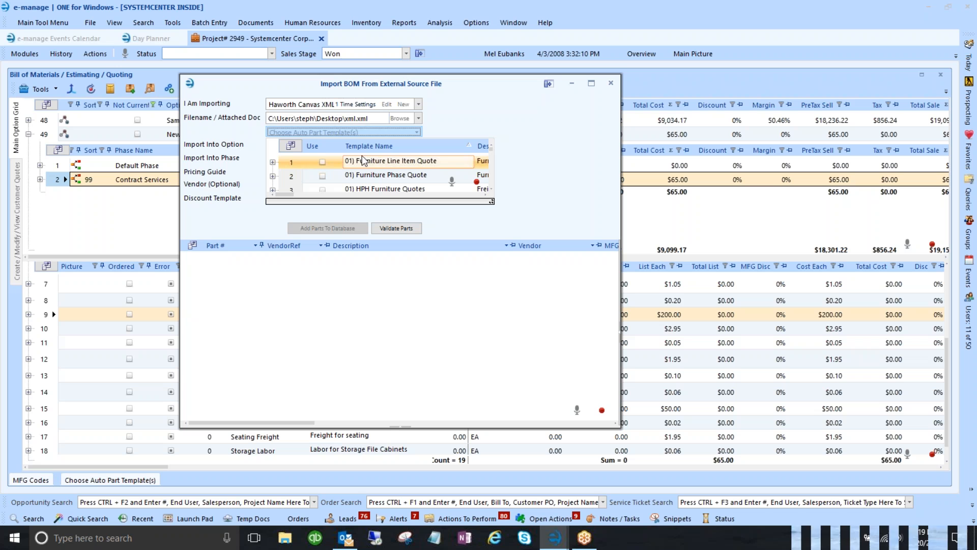
left_click(323, 163)
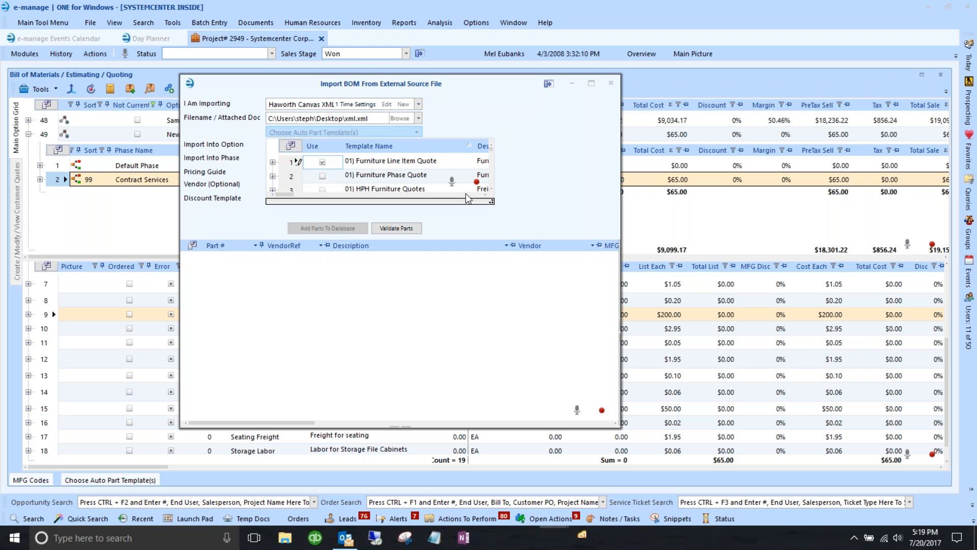
scroll(407, 172, "down", 7)
scroll(384, 177, "up", 7)
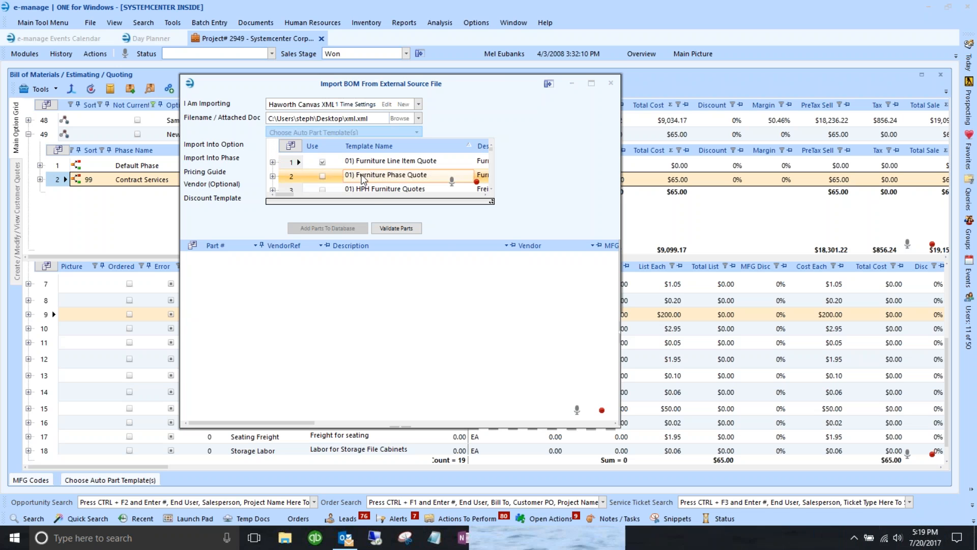
left_click(322, 161)
left_click(417, 132)
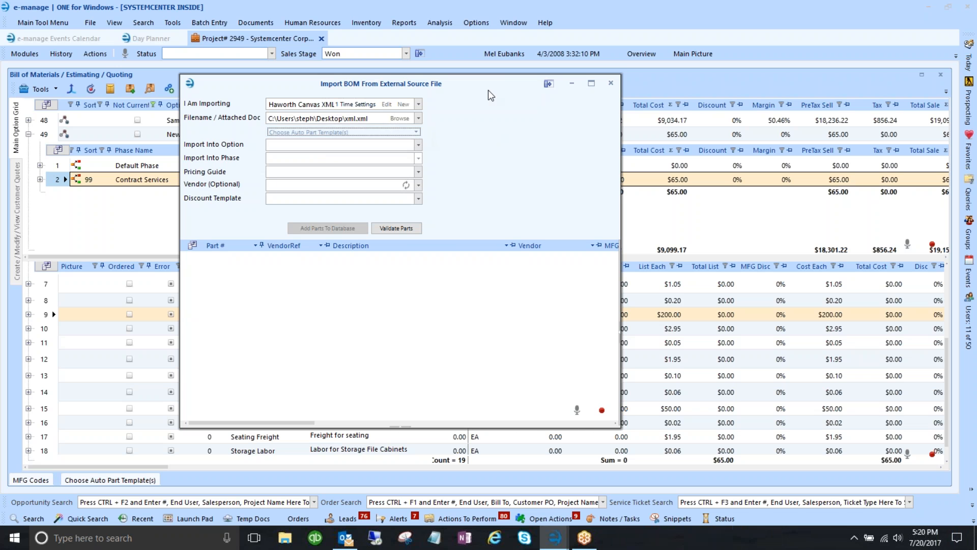
left_click(614, 85)
left_click(60, 139)
right_click(49, 134)
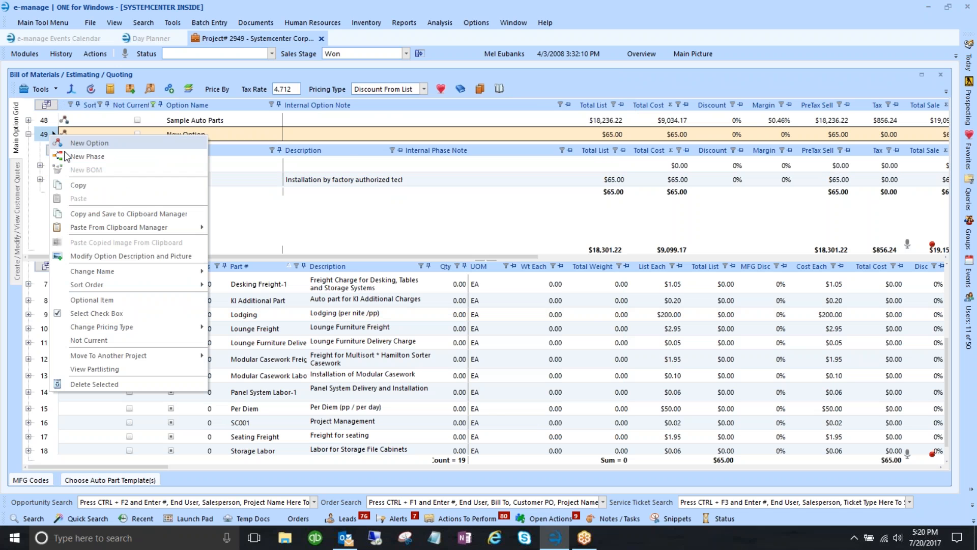
- Delete the New Option, leaving Sample Auto Parts selected
left_click(106, 384)
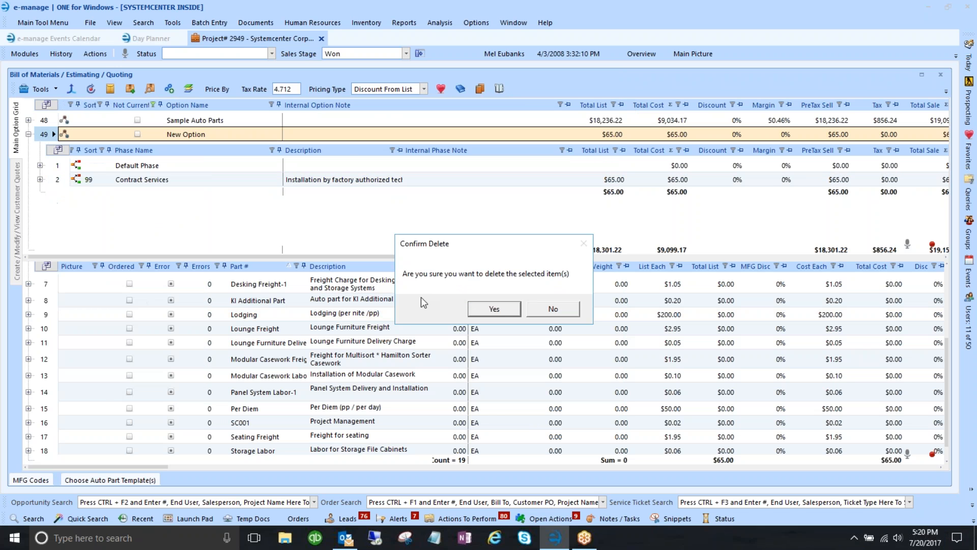
left_click(486, 307)
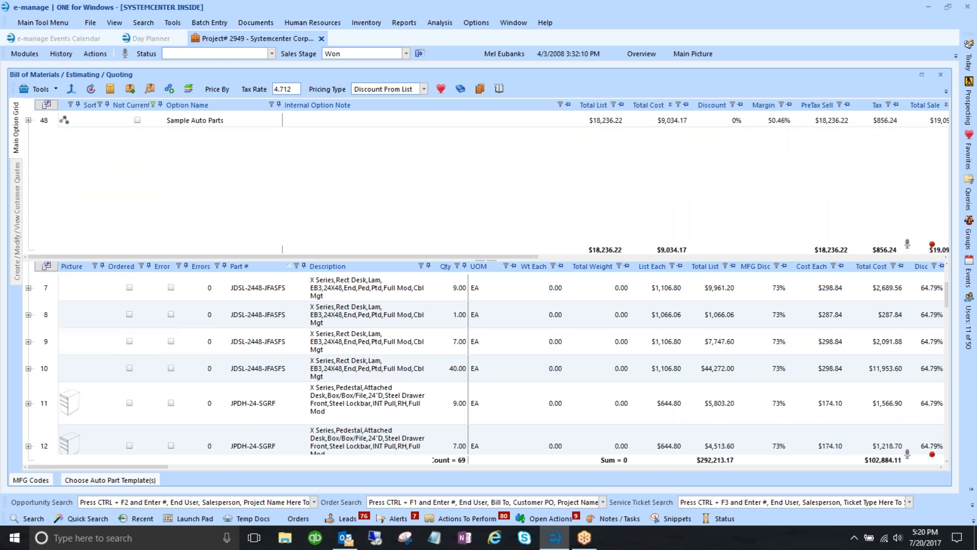
left_click(64, 120)
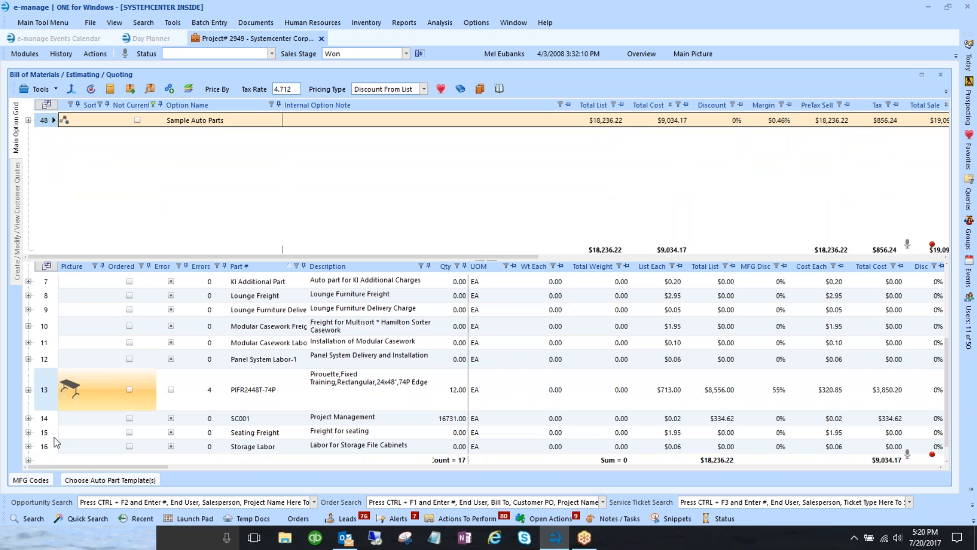
- Switch the chosen auto-part template from 06) Travel to 05) KI Walls
left_click(105, 480)
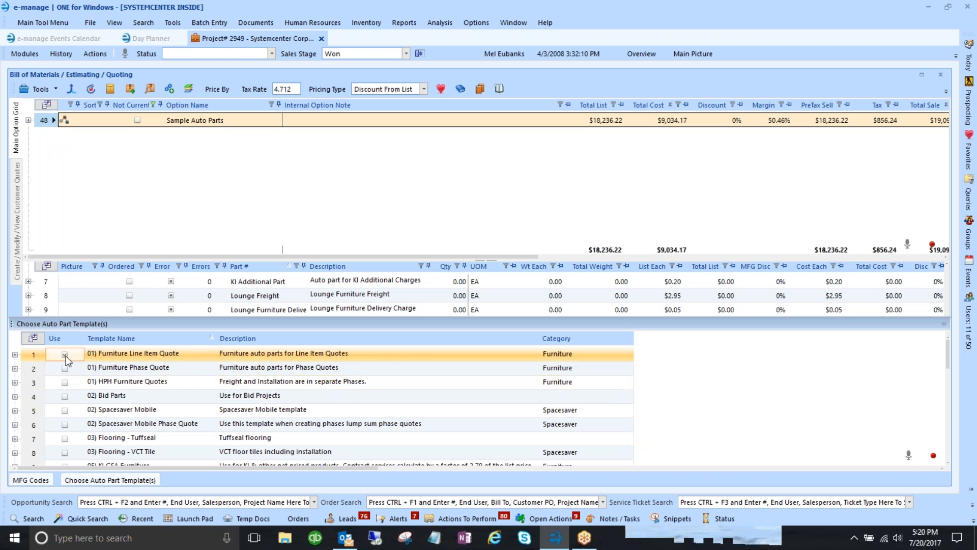
scroll(75, 377, "down", 3)
scroll(75, 376, "down", 1)
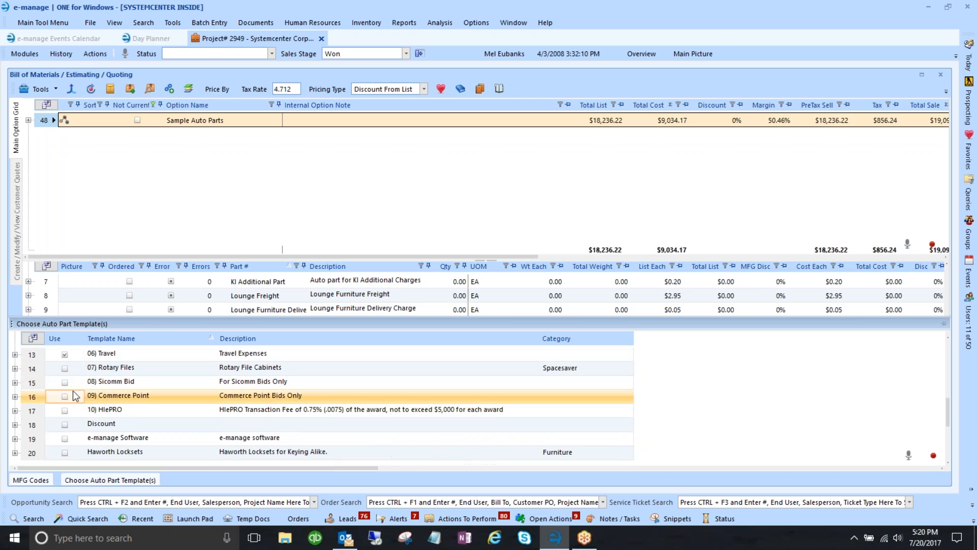
left_click(65, 355)
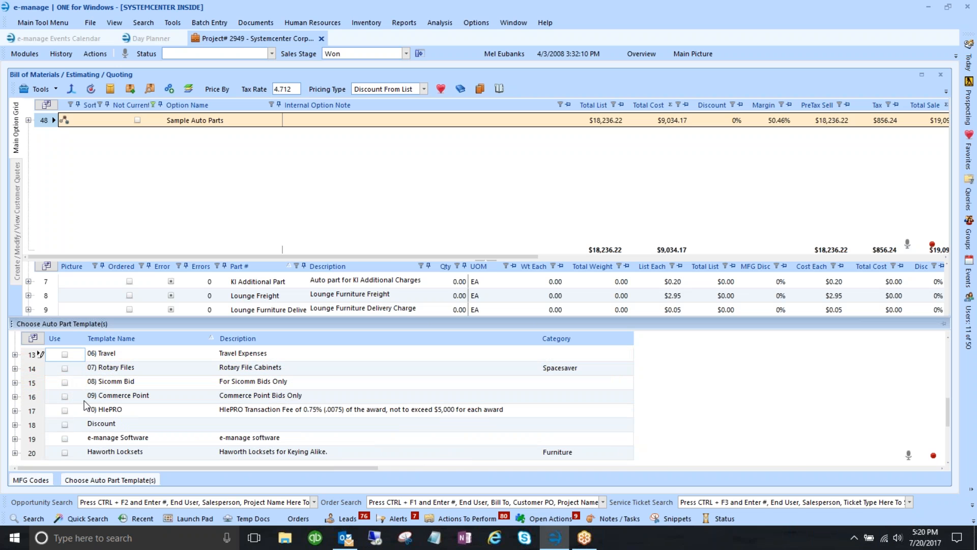
scroll(115, 396, "up", 1)
scroll(115, 396, "up", 1)
scroll(115, 396, "down", 1)
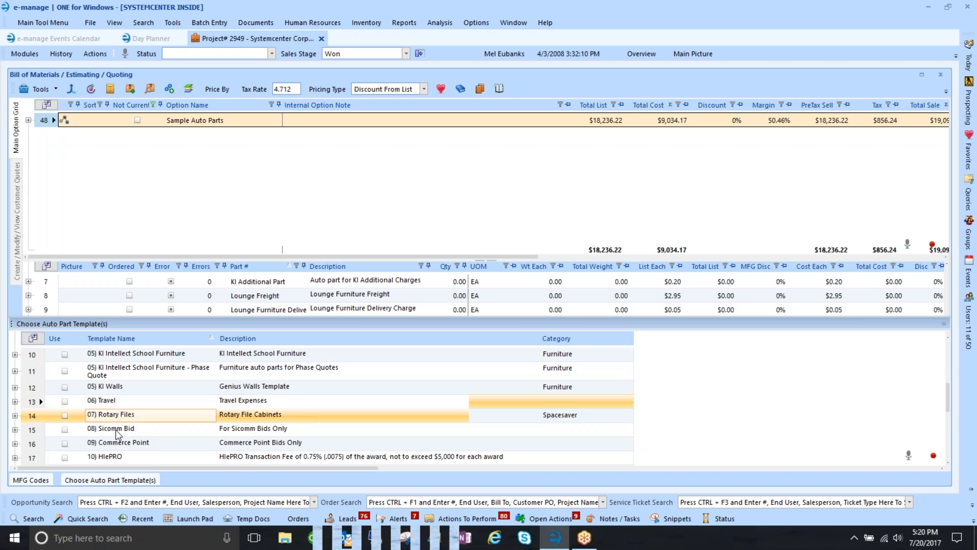
left_click(64, 388)
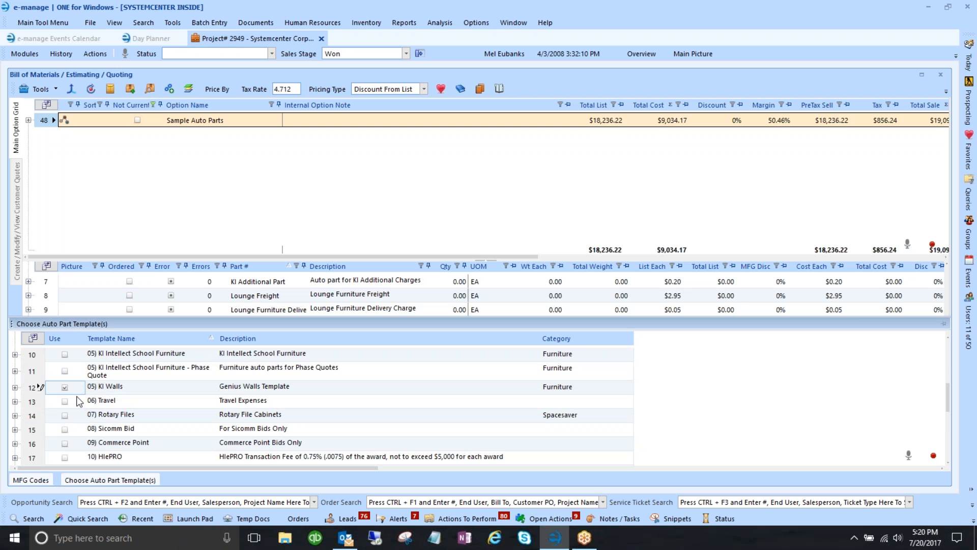
left_click(112, 189)
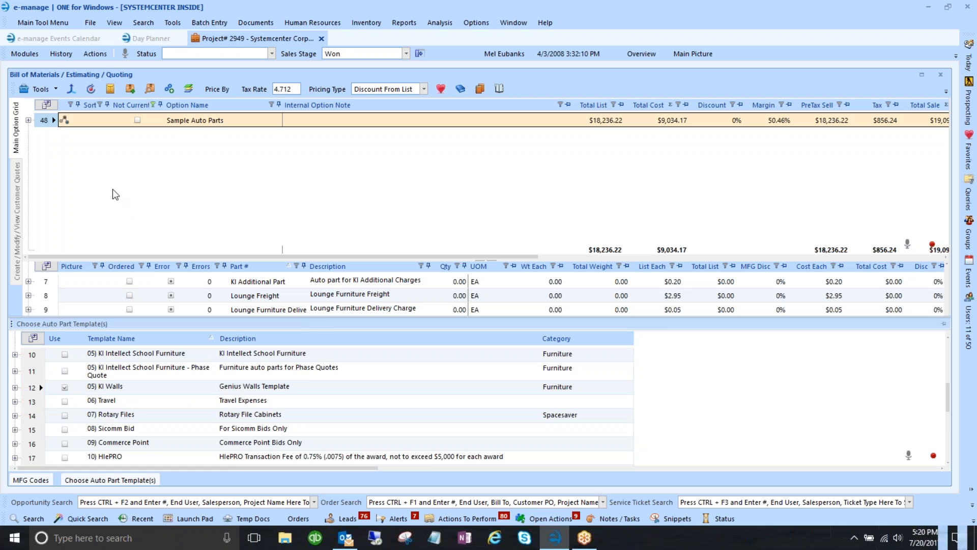
left_click(41, 91)
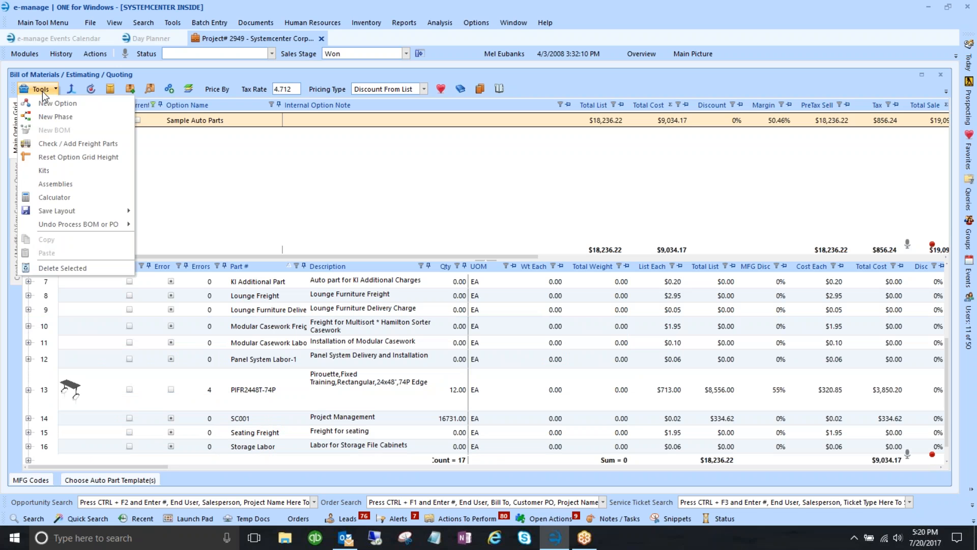
- Add a new option and name it KI Walls
left_click(48, 106)
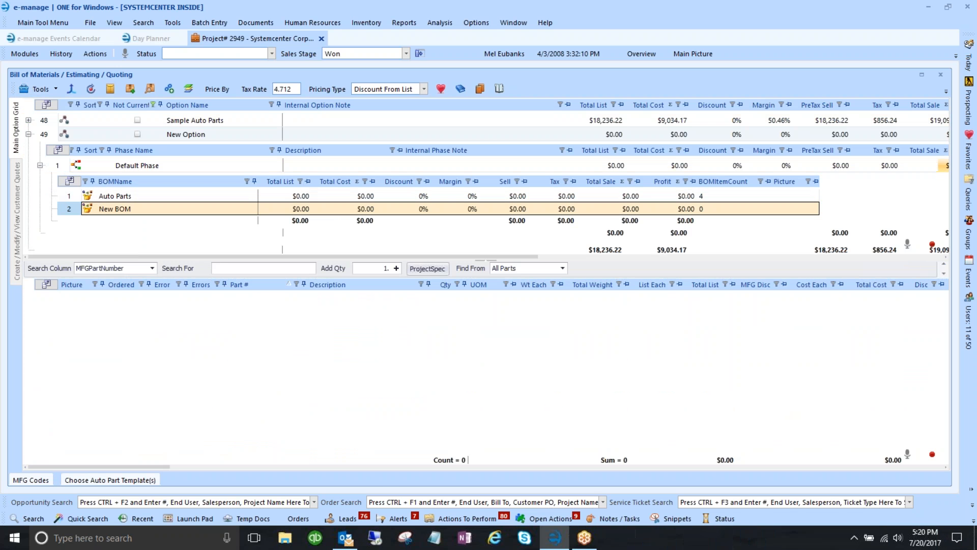
left_click(110, 135)
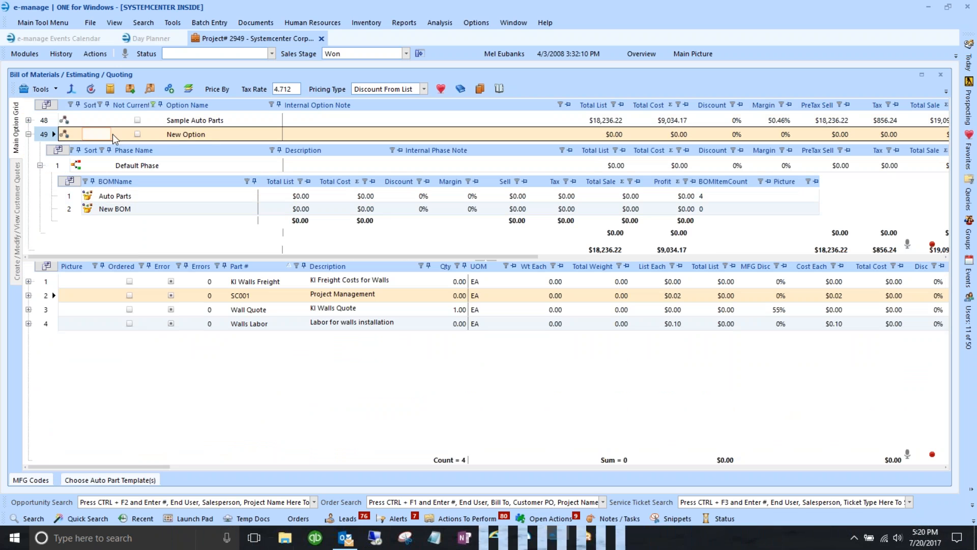
left_click(217, 137)
type("KI ")
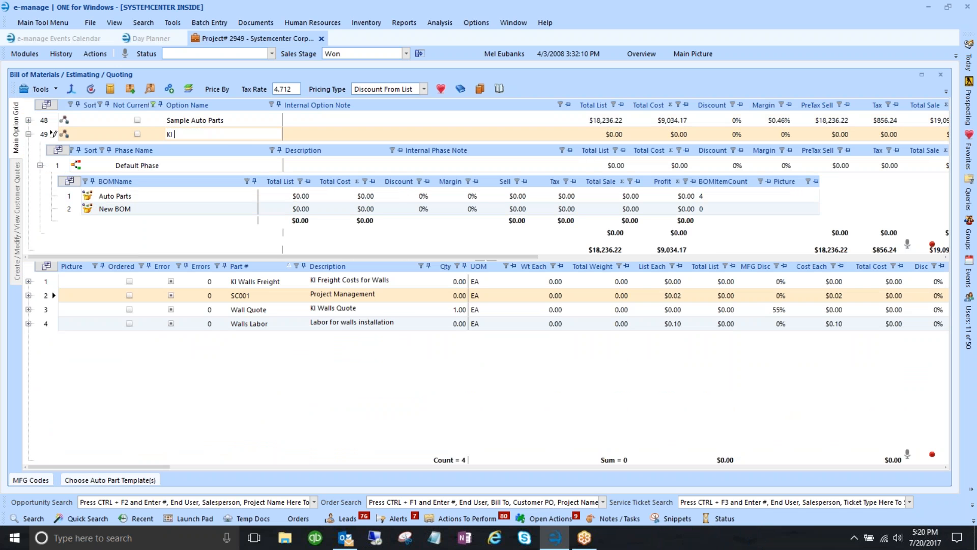
type("Walls")
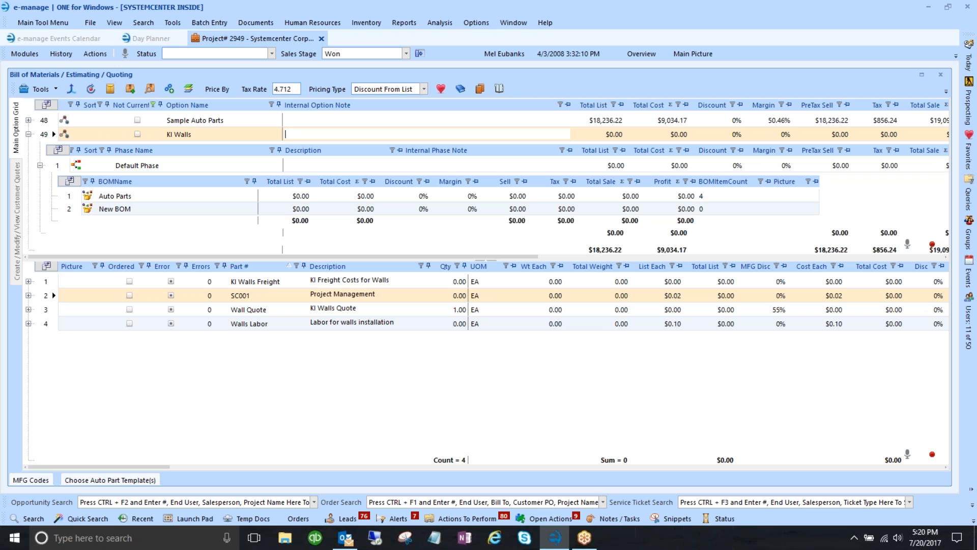
- Rename the option's default phase to 'Ki Walls Quote' and collapse its row
left_click(100, 170)
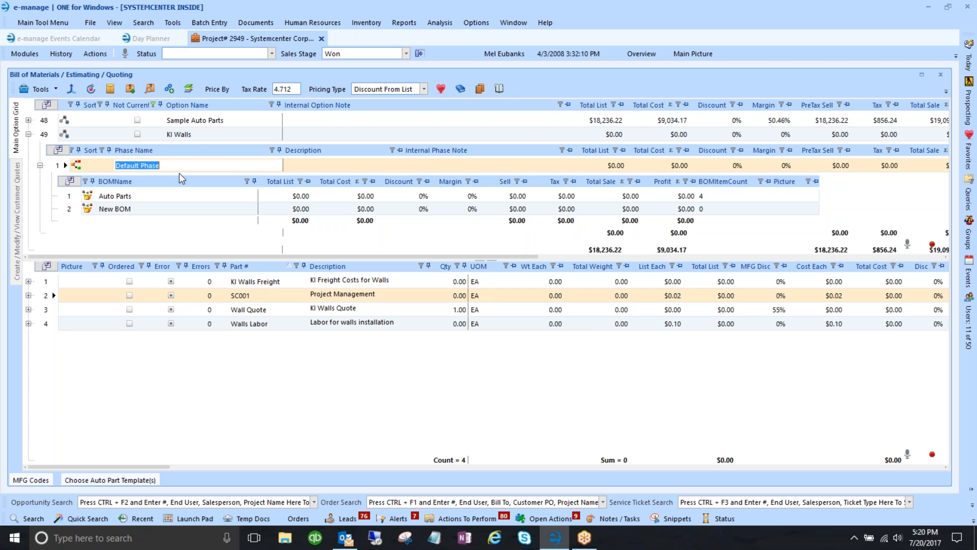
type("Ki W")
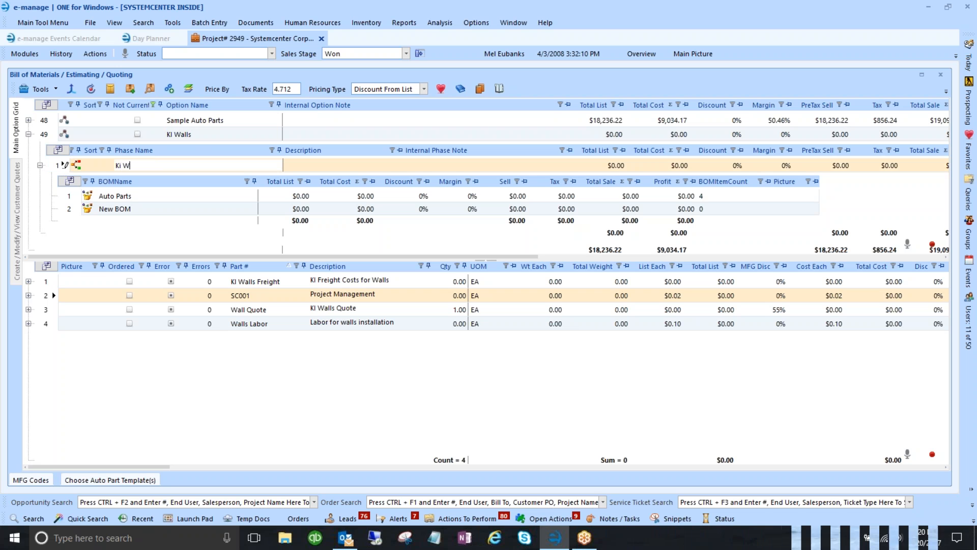
type("all s")
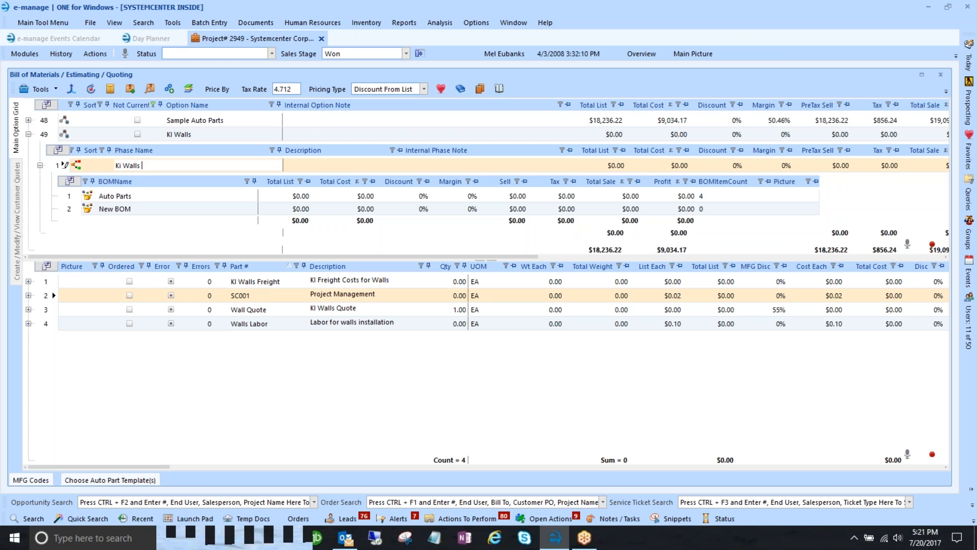
type(" Quote")
key("Tab")
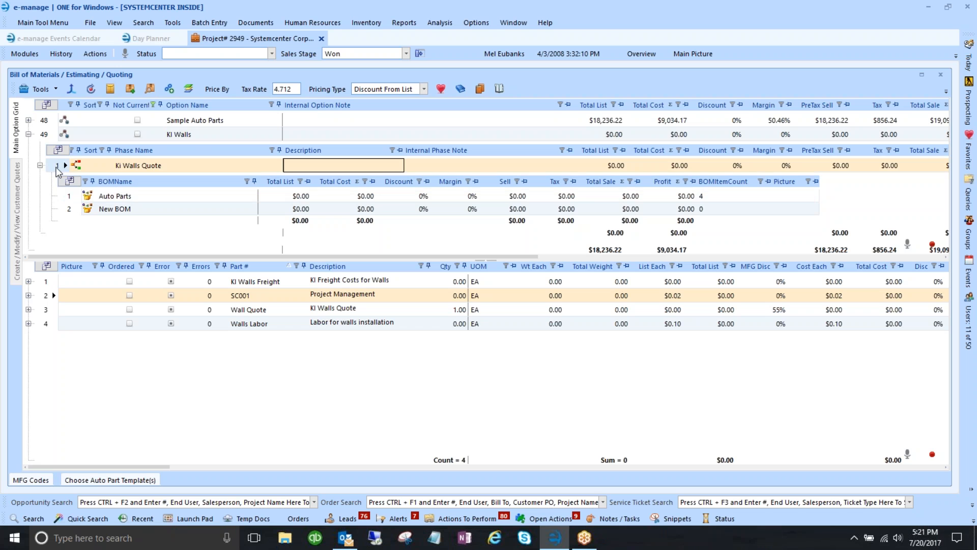
left_click(40, 165)
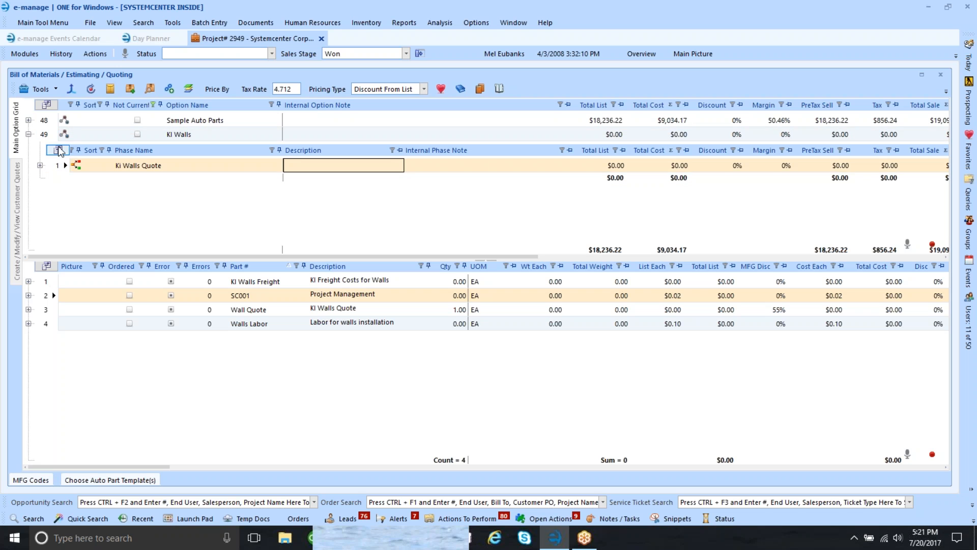
left_click(28, 120)
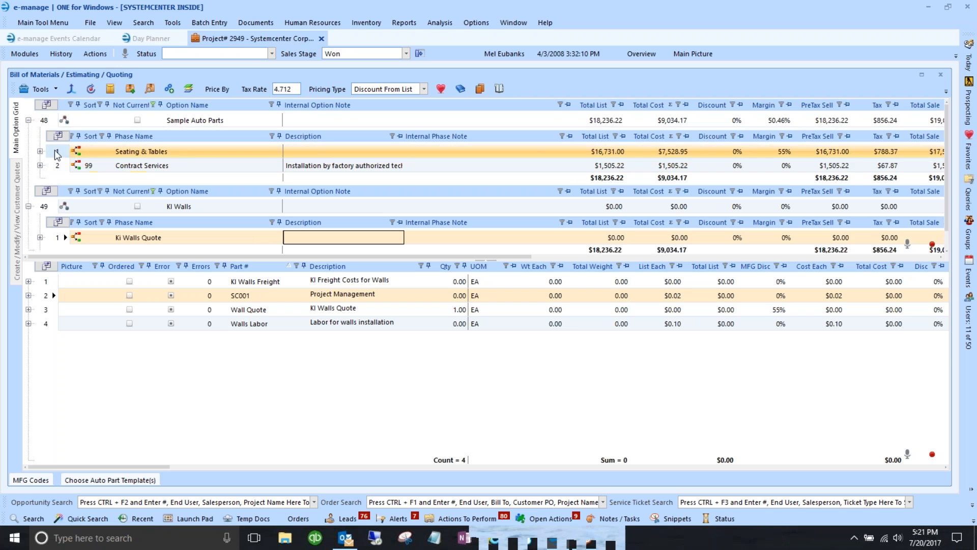
left_click(57, 154)
left_click(100, 152)
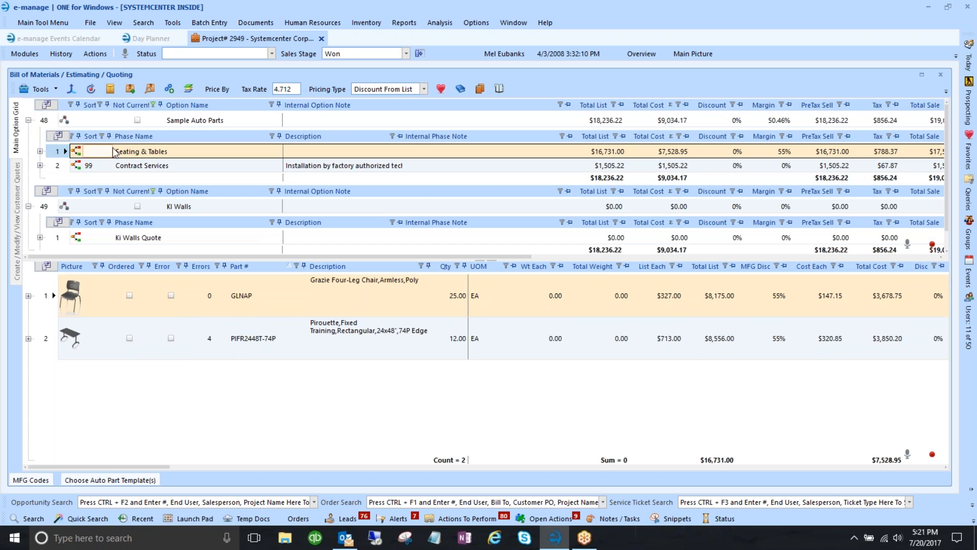
left_click(148, 166)
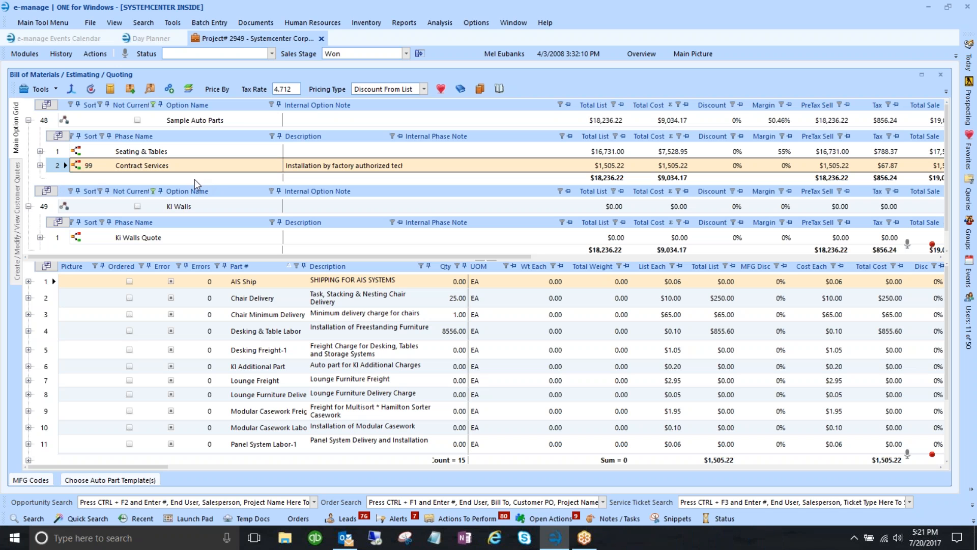
left_click(29, 120)
left_click(58, 166)
left_click(122, 168)
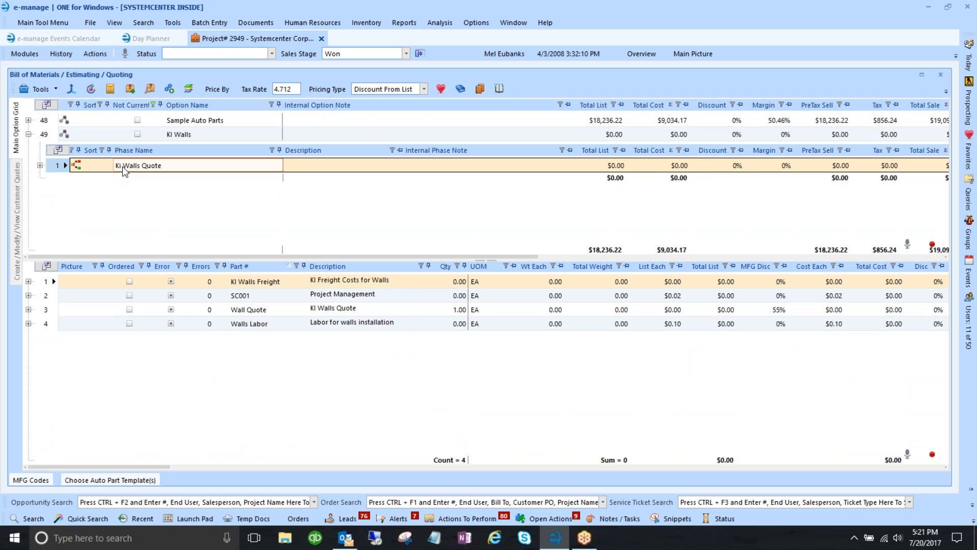
left_click(124, 168)
left_click(122, 166)
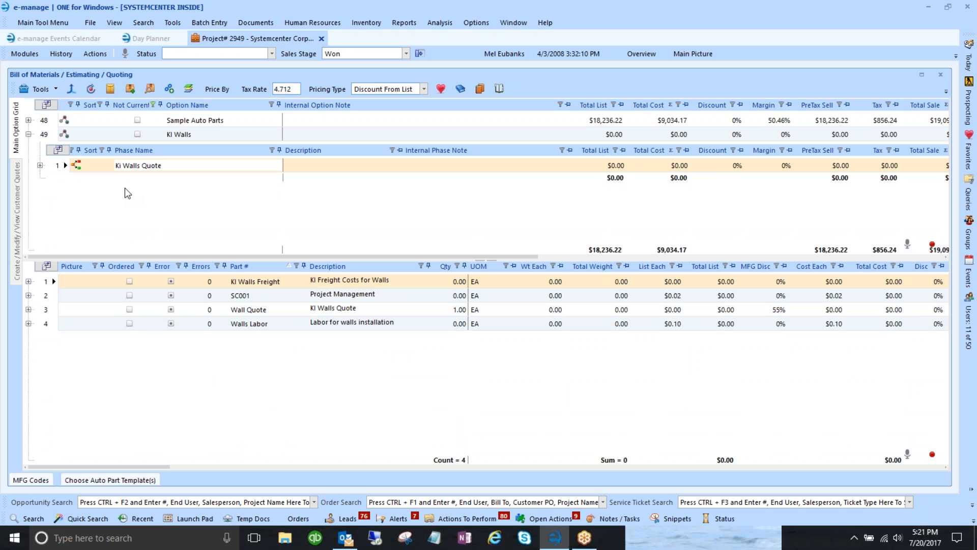
key("Tab")
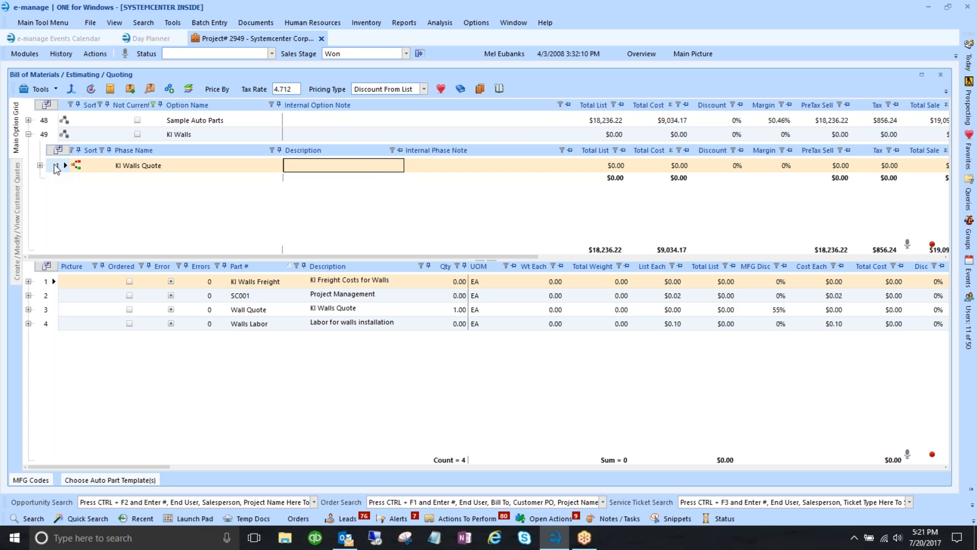
left_click(109, 166)
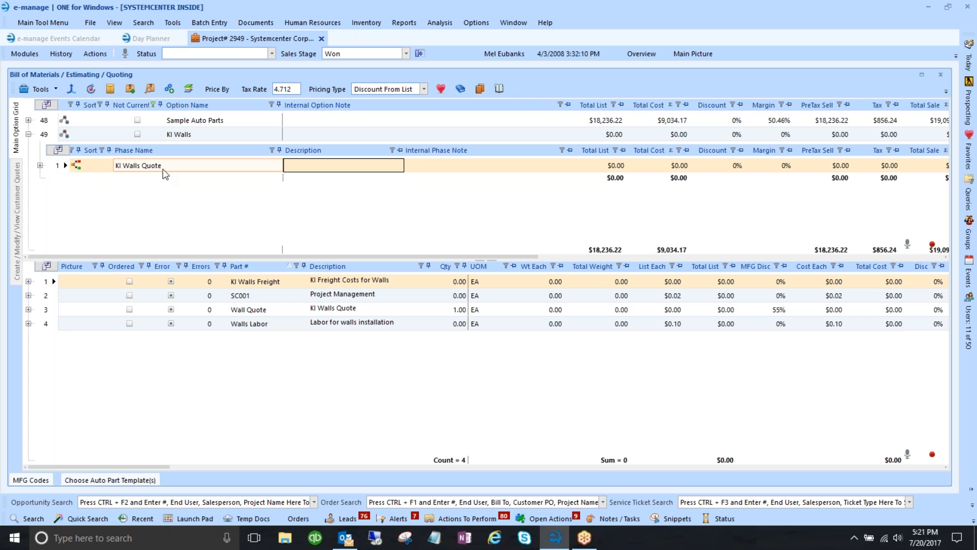
left_click(65, 166)
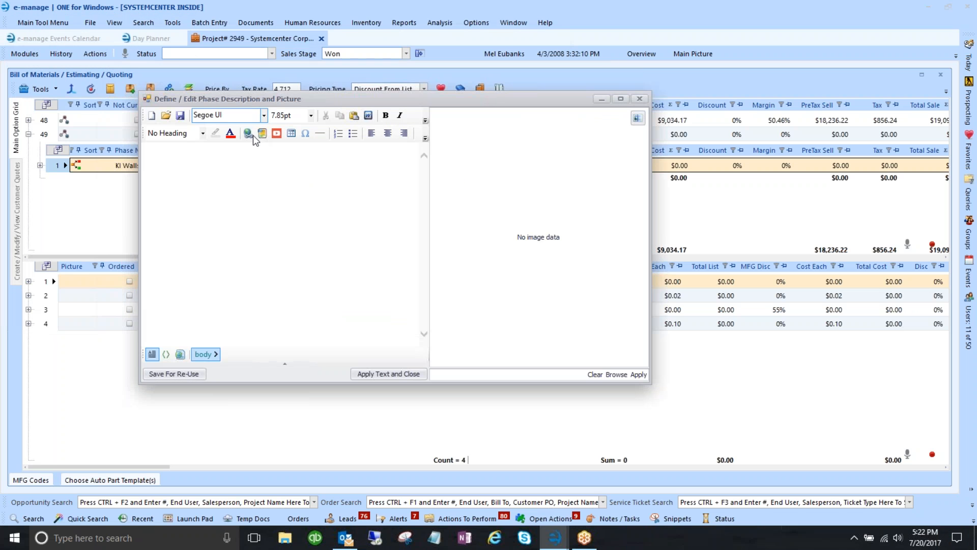
- Type 'KI Walls to contain the following' and add an empty bullet line below it
type("KI Wall")
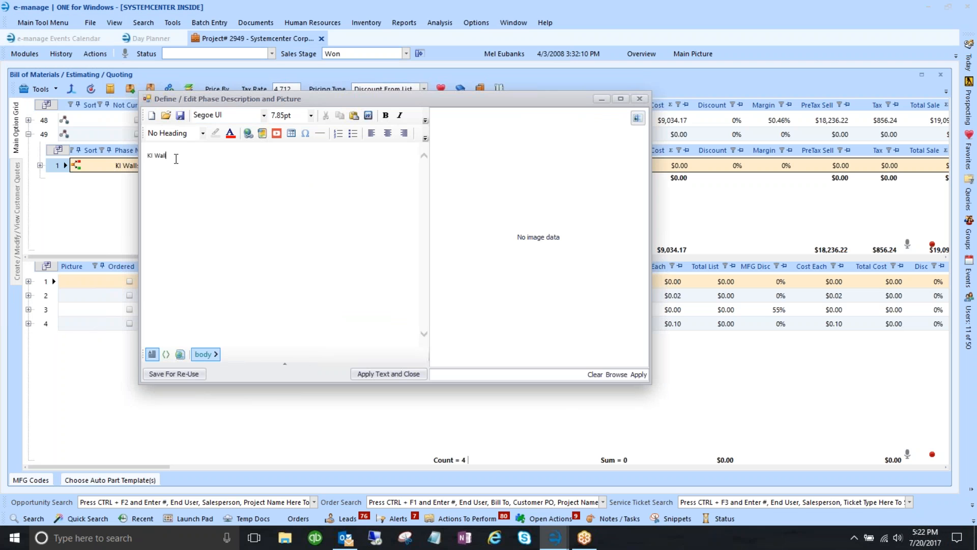
type("s to cont")
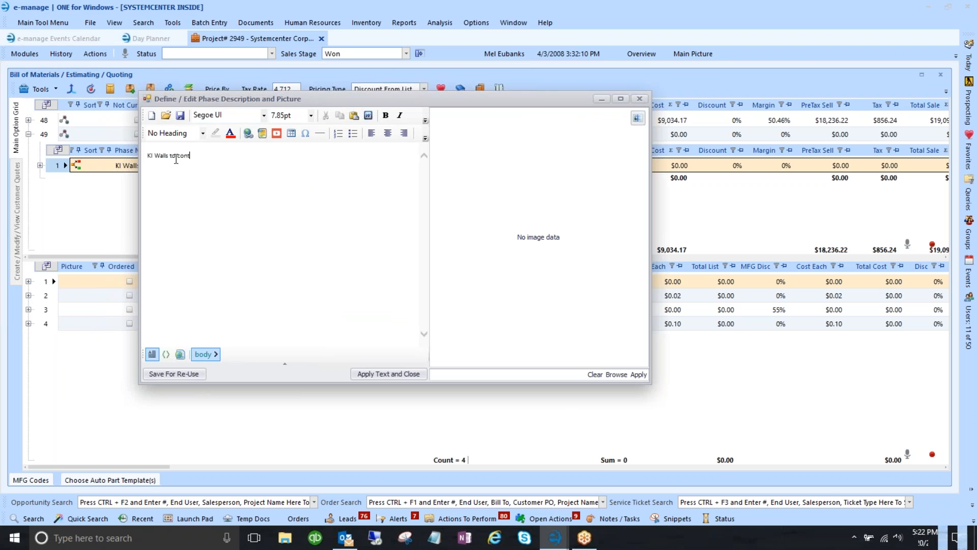
type("ain the fo")
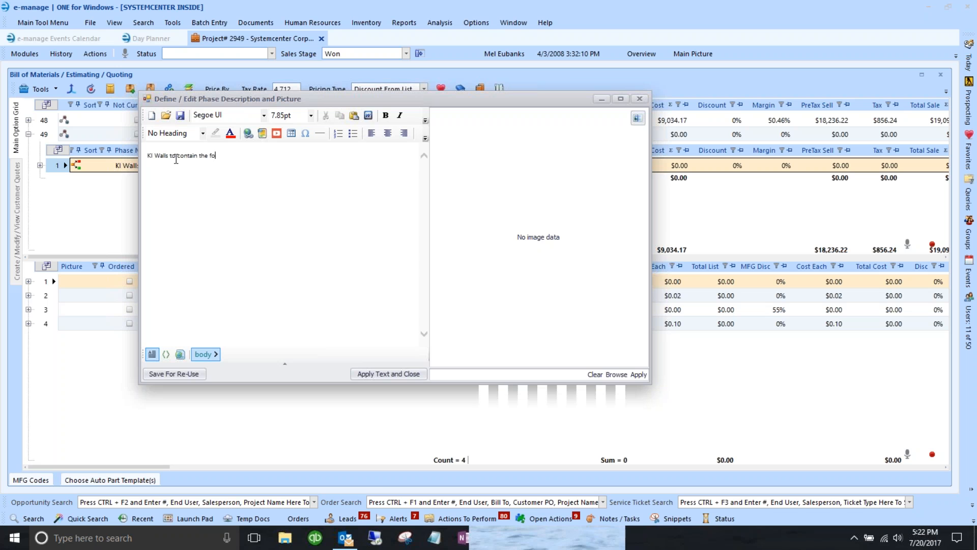
type("llowing")
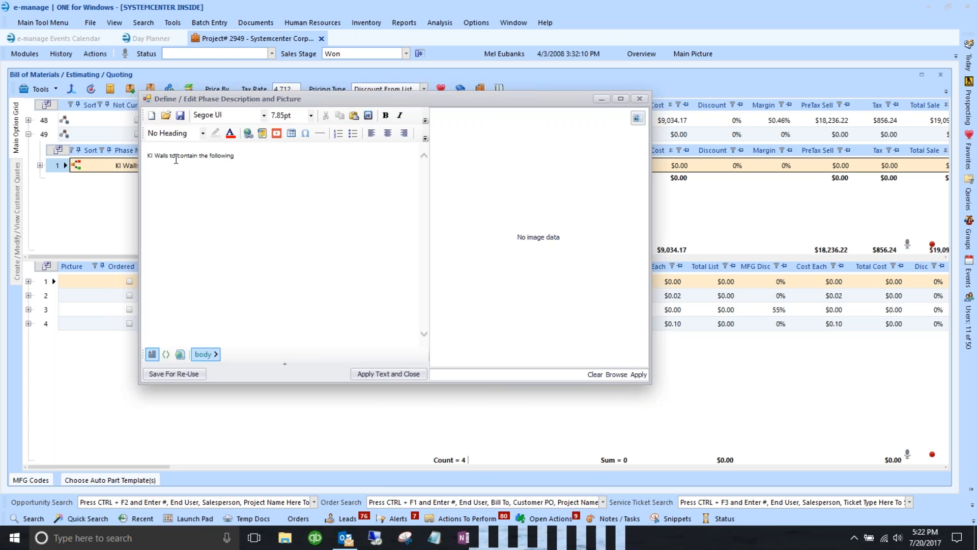
key("Return")
left_click(353, 134)
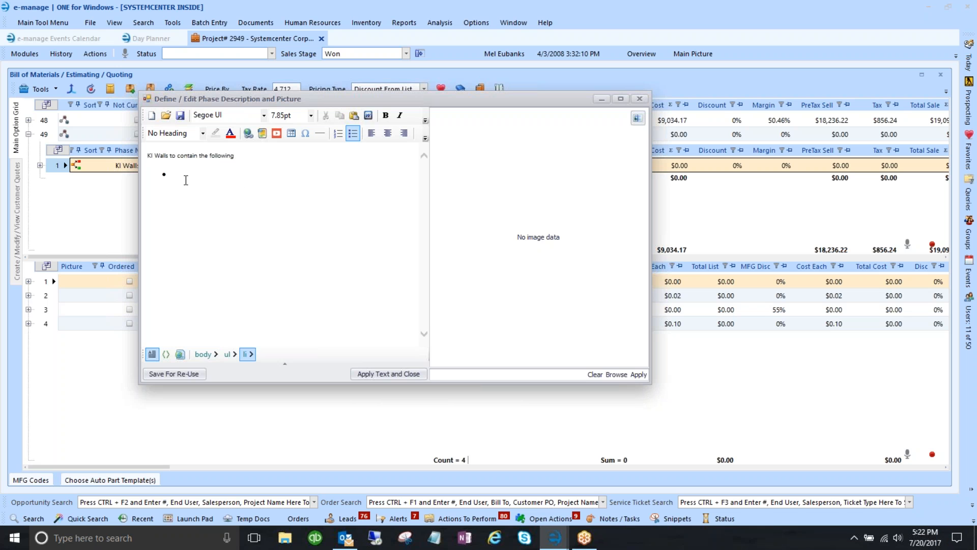
- Format the heading line as 12pt dark blue text and apply the description
left_click_drag(233, 157, 147, 156)
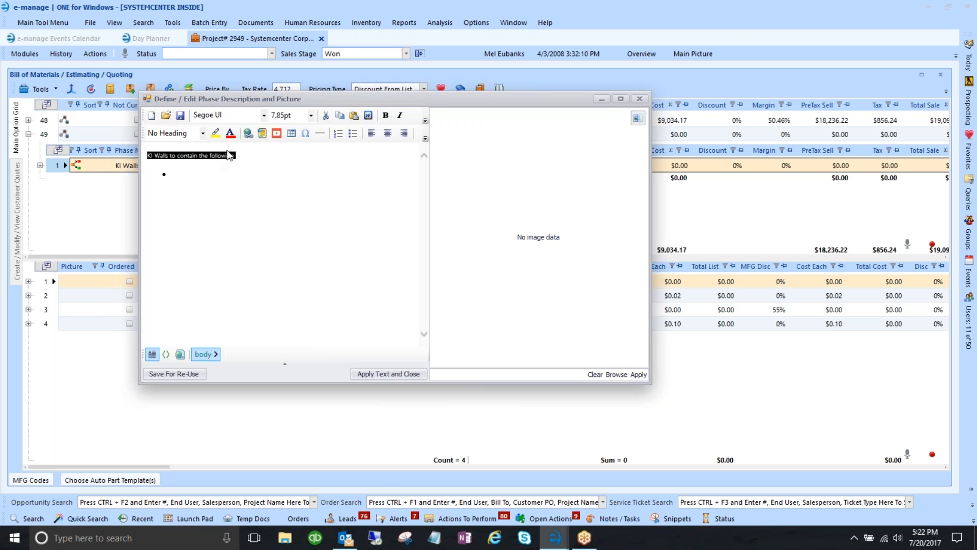
left_click(311, 115)
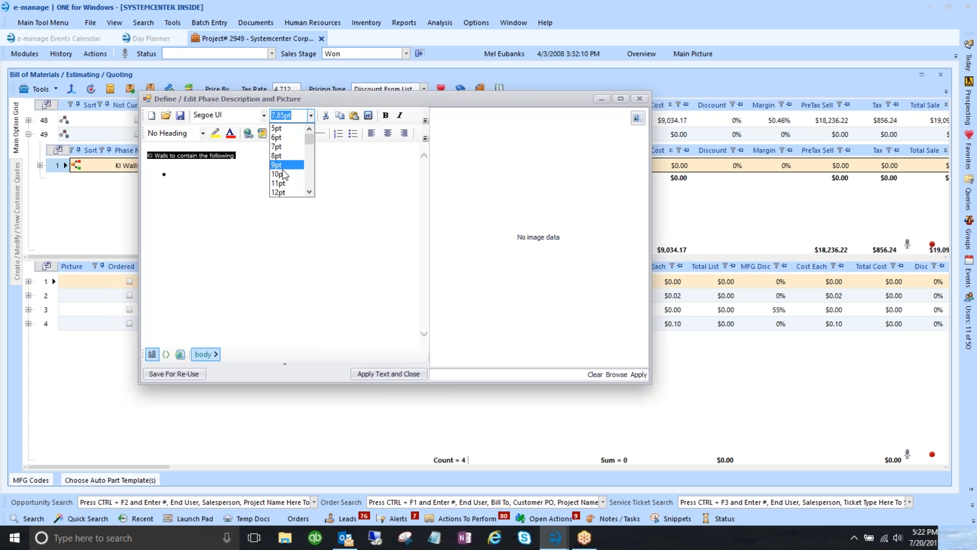
left_click(279, 192)
left_click(230, 133)
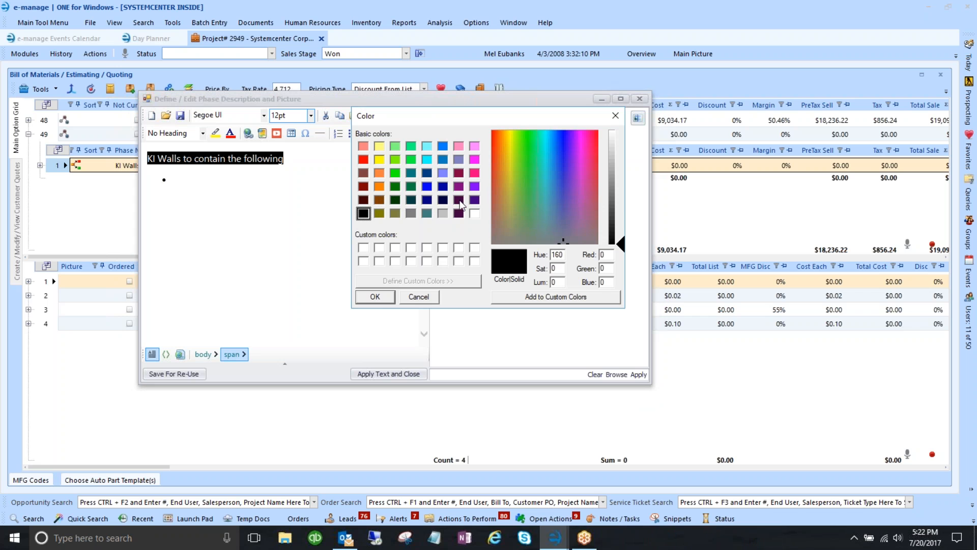
left_click(442, 186)
left_click(382, 297)
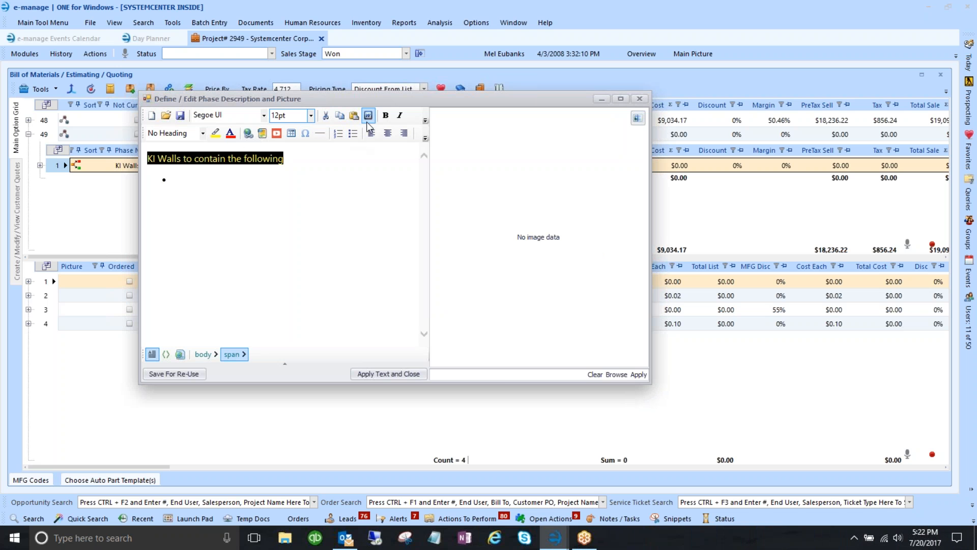
left_click(265, 186)
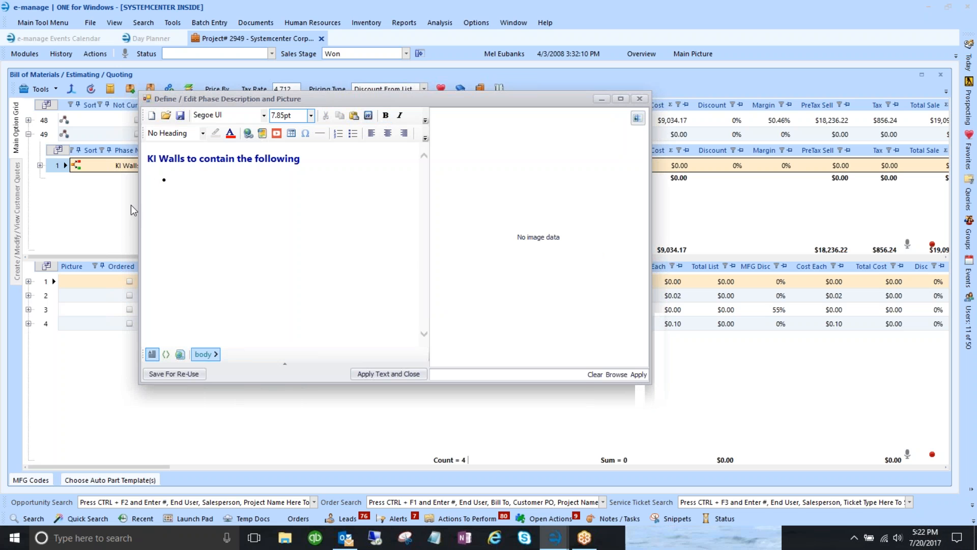
left_click(384, 374)
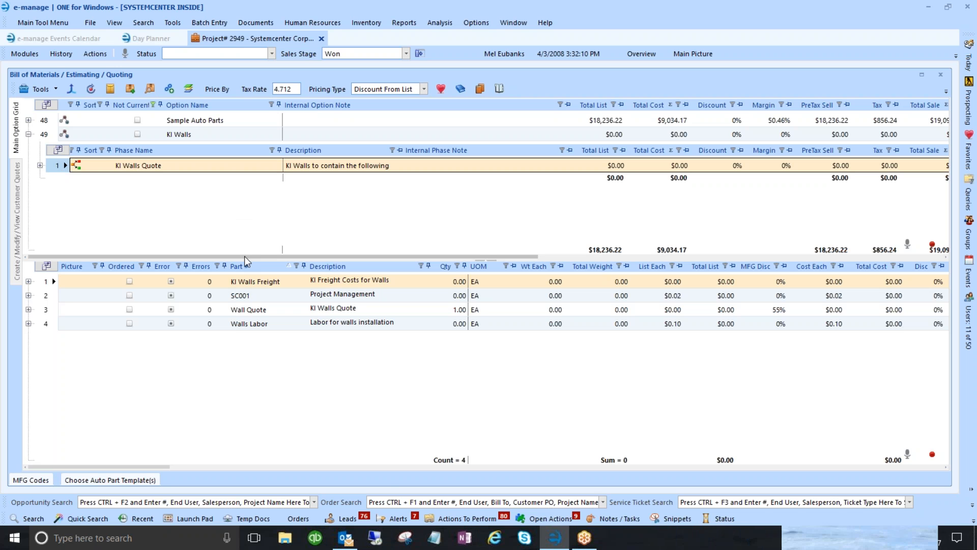
- Give the KI Walls Quote phase a Phase Qty of 1 with EA as its unit
left_click_drag(245, 257, 638, 263)
left_click(606, 166)
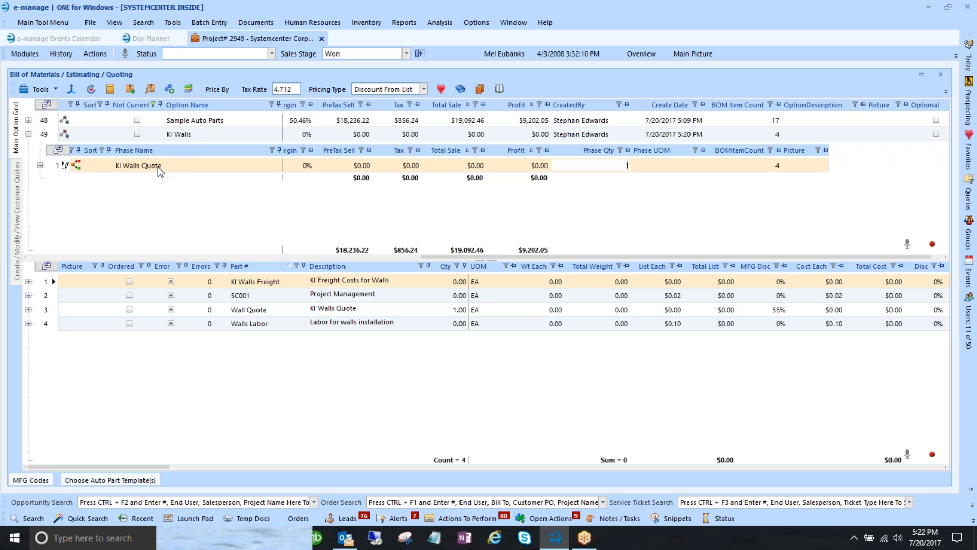
key("Tab")
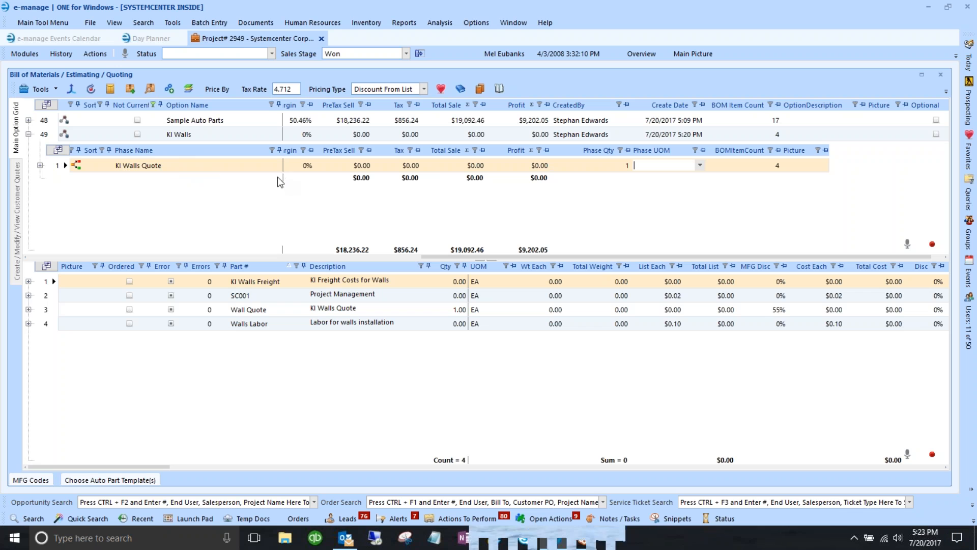
left_click(699, 165)
left_click(657, 185)
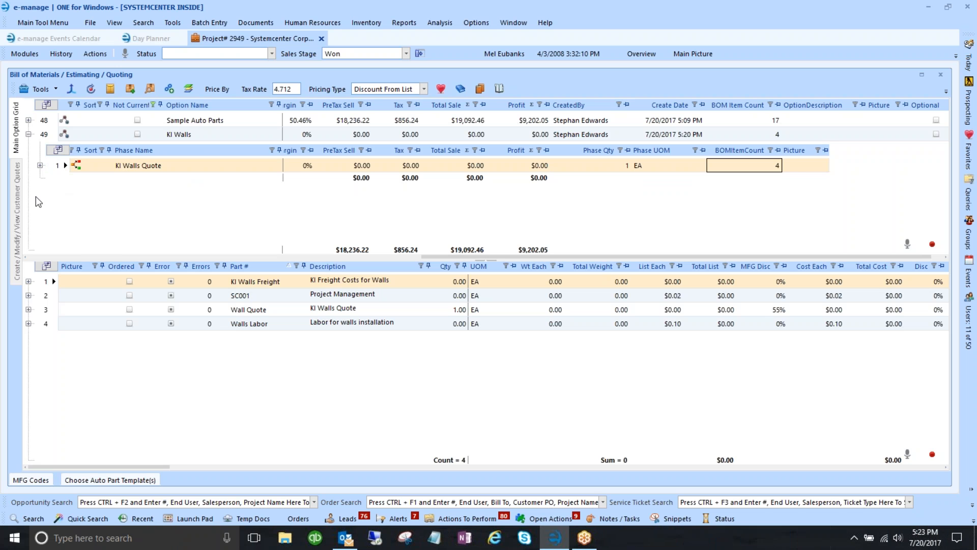
left_click(214, 324)
left_click(245, 283)
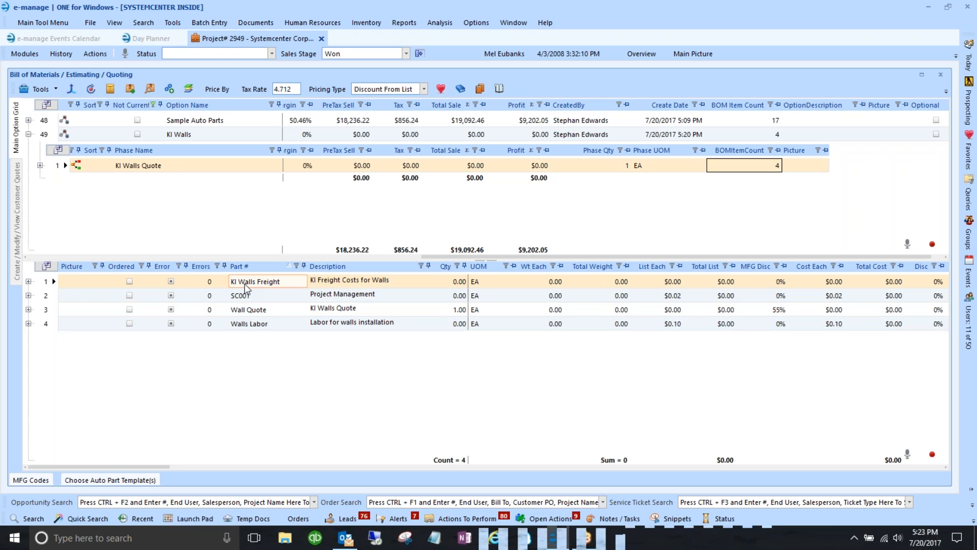
- Set KI Walls Freight to quantity 1 at a $3,500 list price
left_click(453, 284)
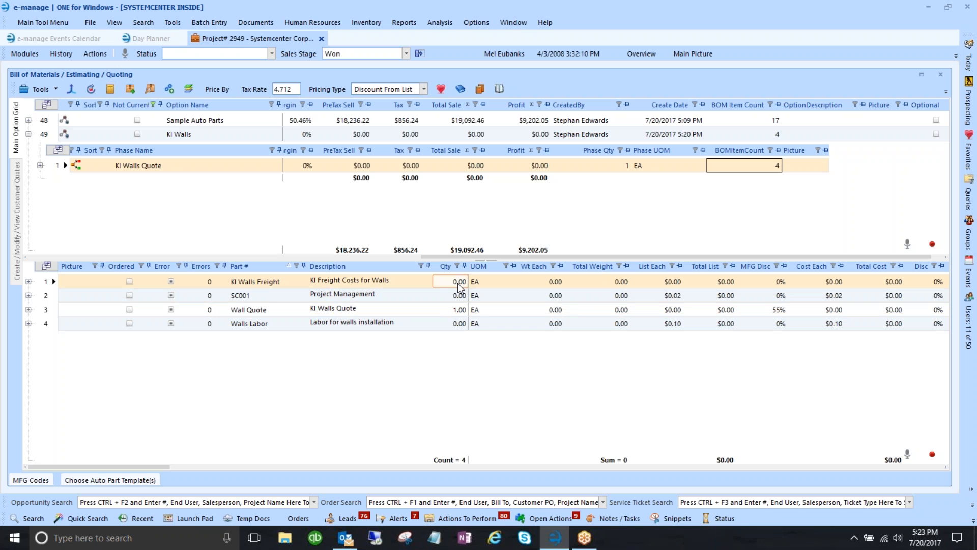
type("1")
key("Tab")
key("Tab")
key("Tab")
key("Tab")
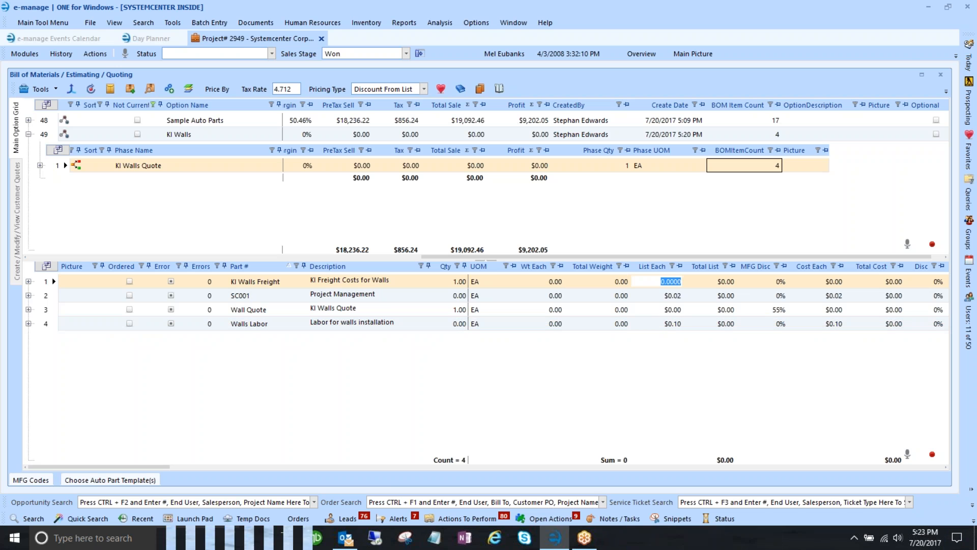
type("3500")
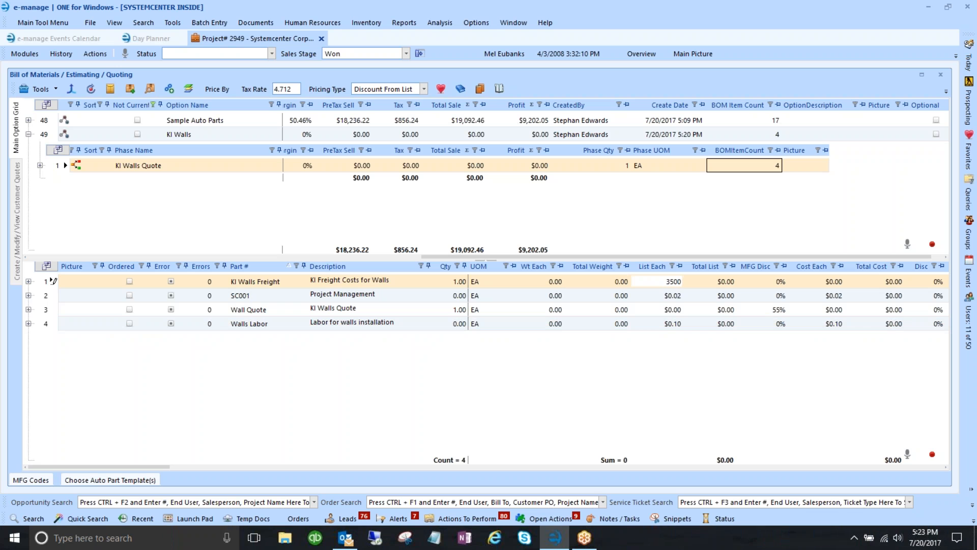
key("Tab")
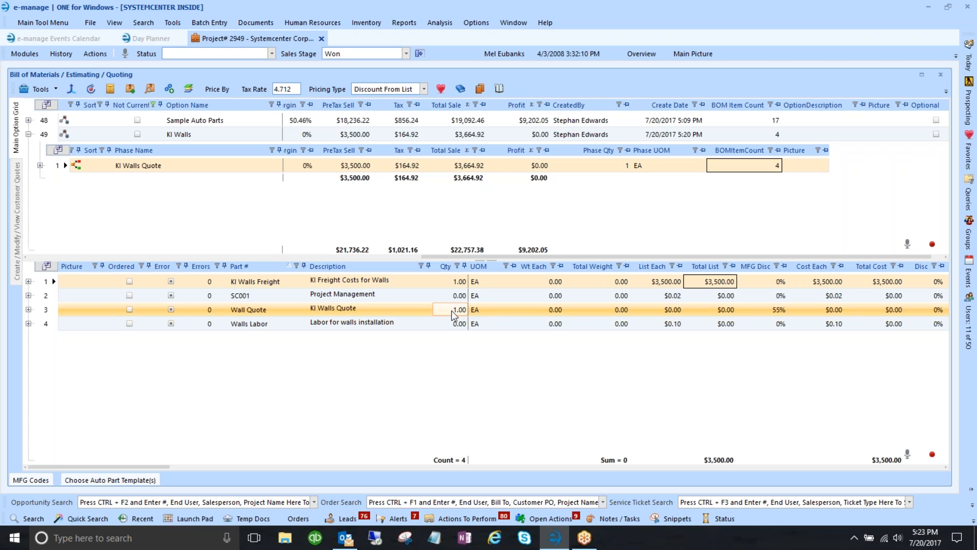
- Enter a $25,000 list price for Wall Quote and review its discount and cost
left_click(671, 311)
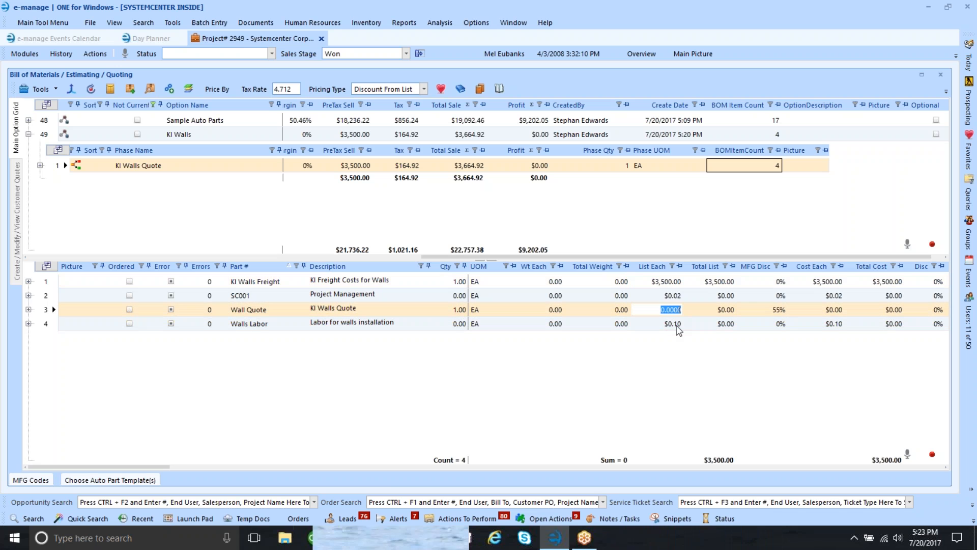
type("2")
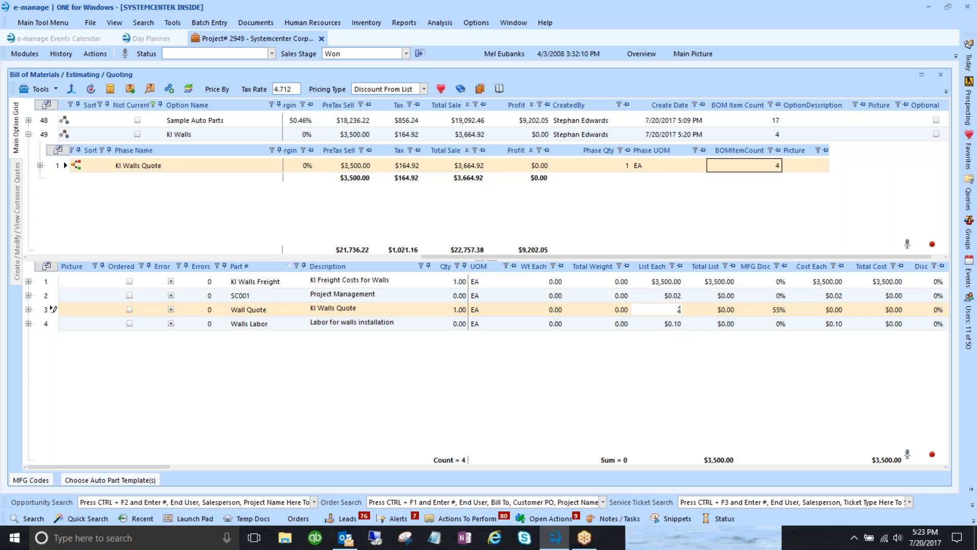
type("5000")
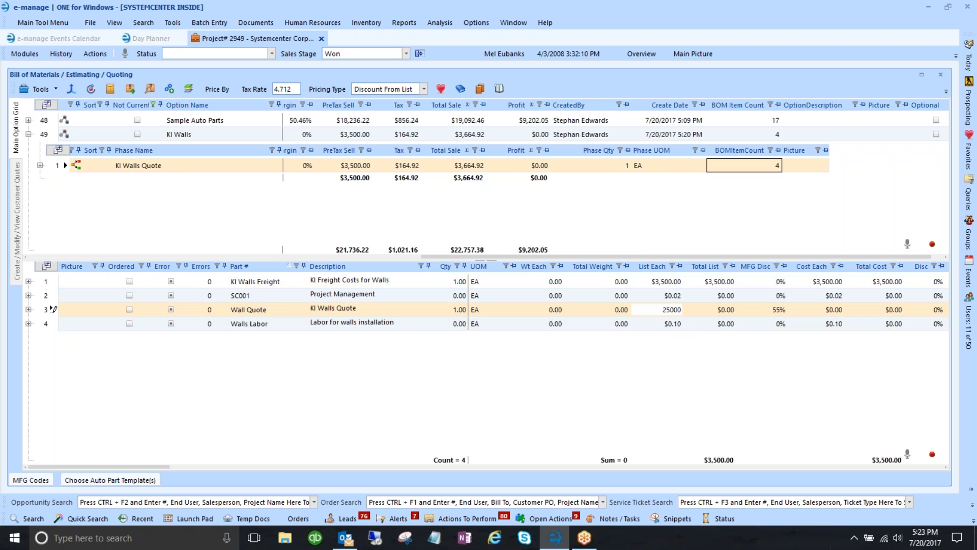
key("Down")
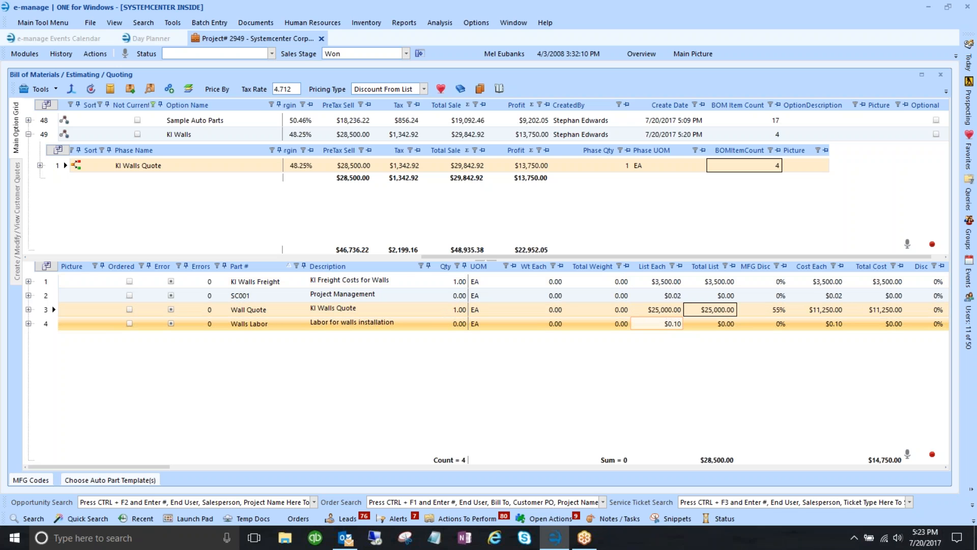
left_click(780, 311)
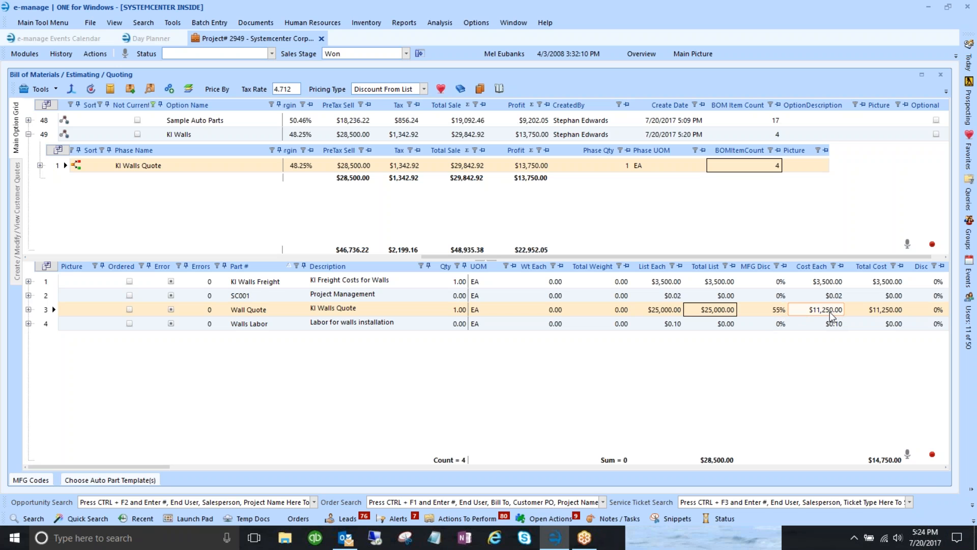
left_click(465, 324)
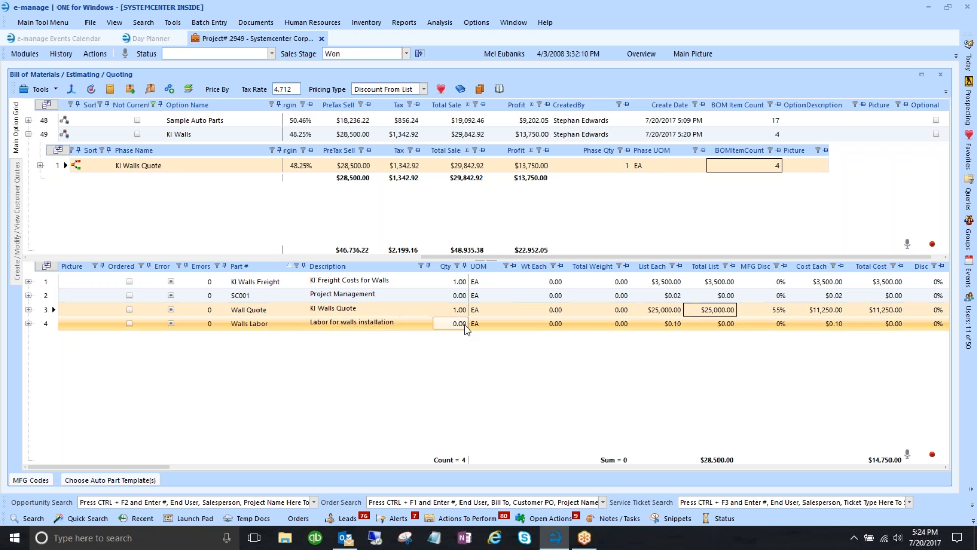
left_click(430, 297)
left_click(454, 324)
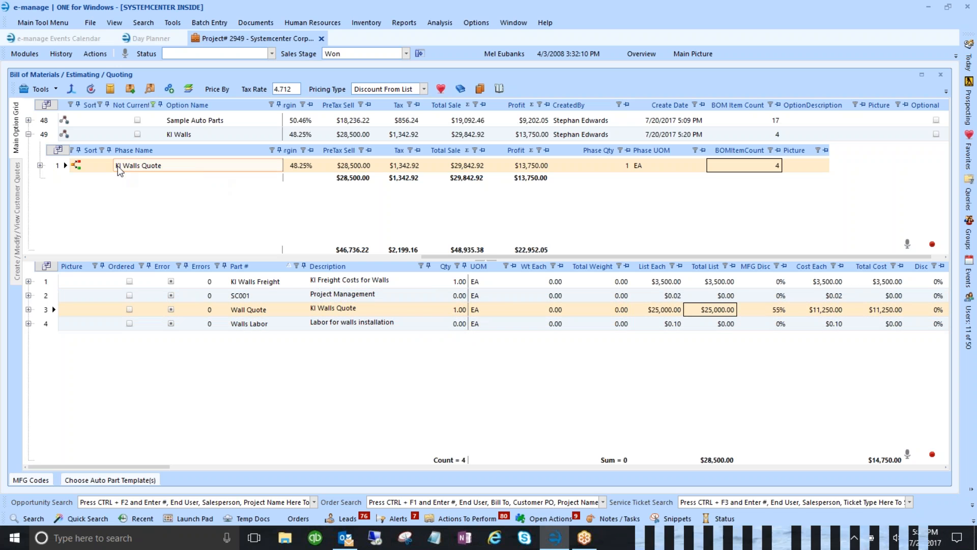
- Set the Walls Labor quantity to 1 in the KI Walls option
left_click(65, 165)
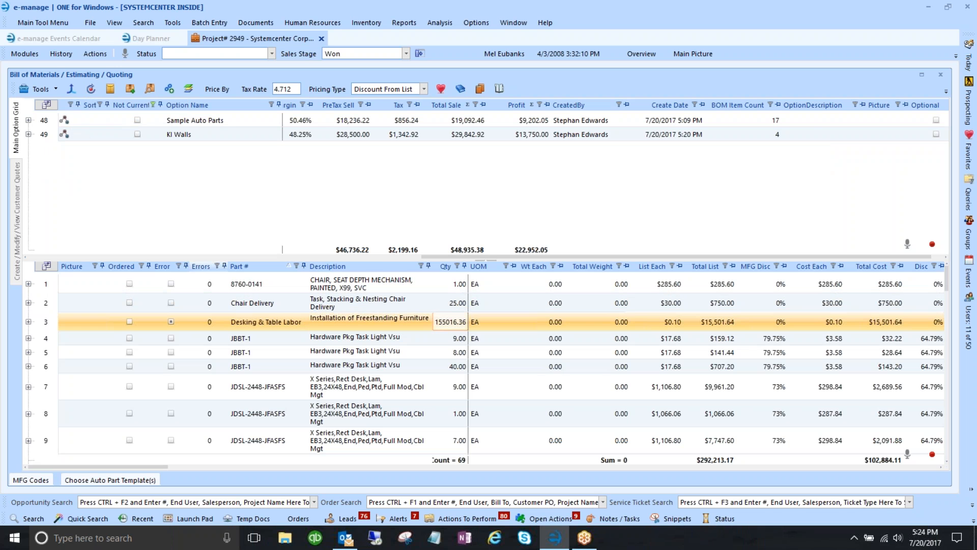
left_click(43, 131)
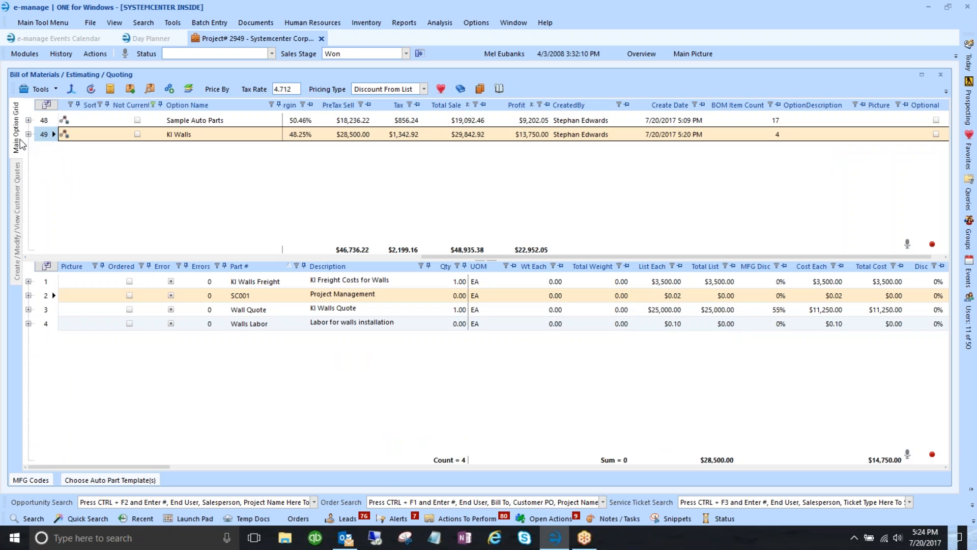
left_click(459, 324)
left_click(461, 323)
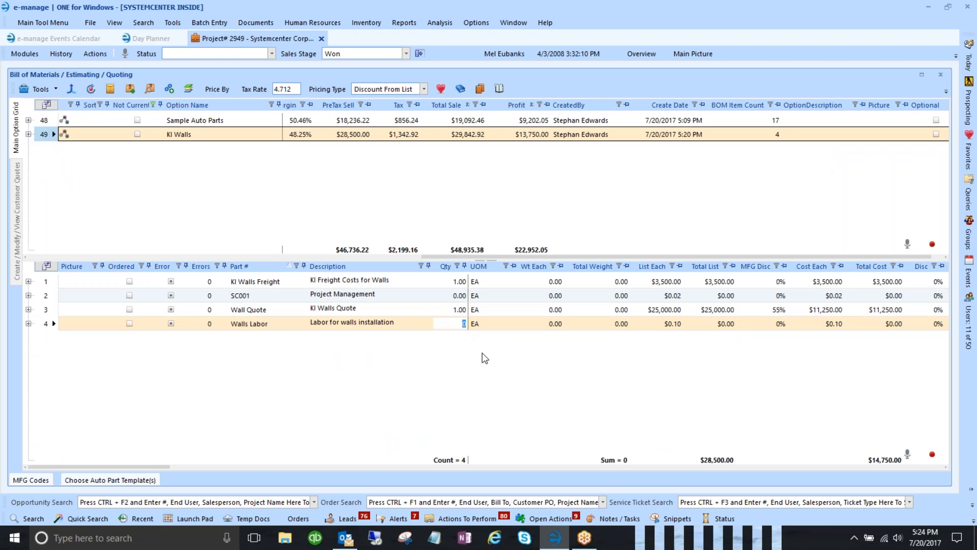
type("1")
key("Tab")
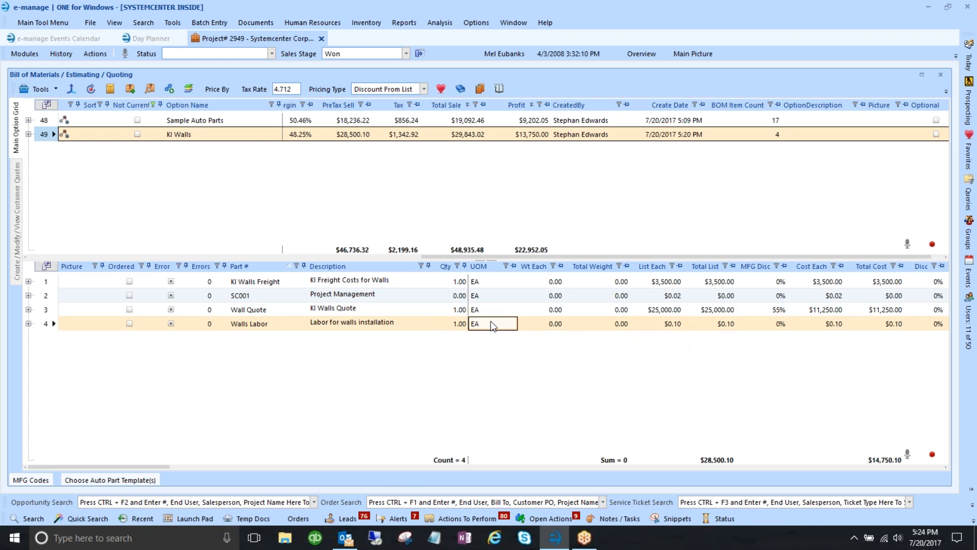
- Check the Wall Quote list price and total, then show Sample Auto Parts' items
left_click(465, 315)
left_click(454, 315)
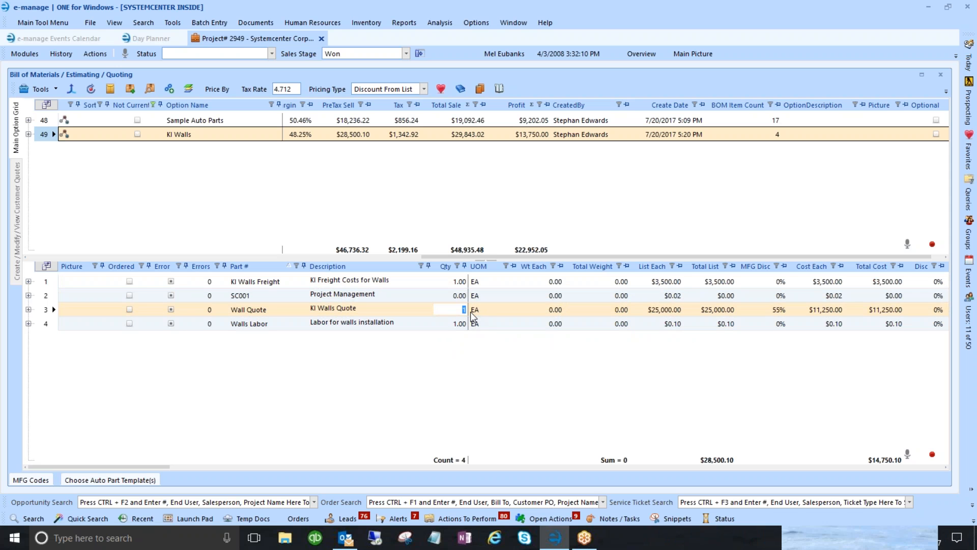
left_click(666, 310)
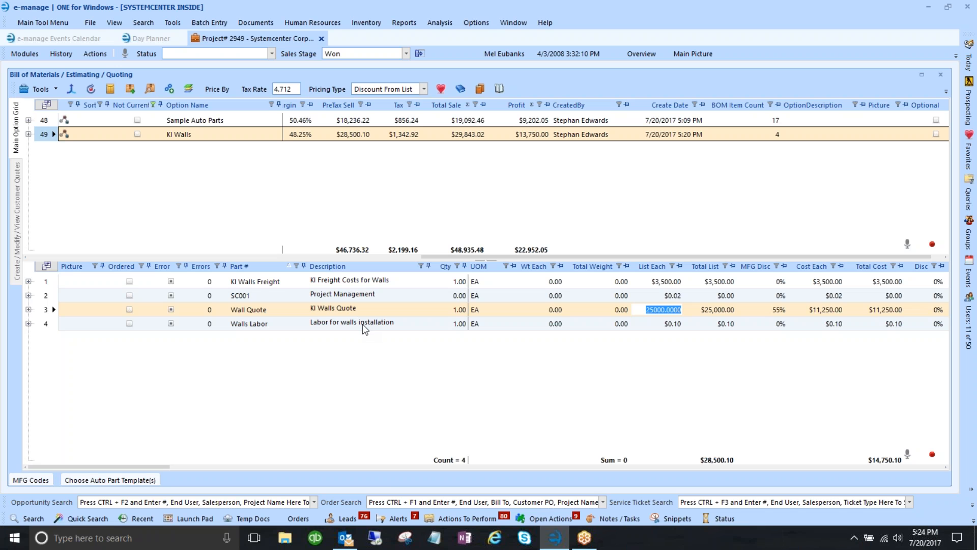
left_click(281, 218)
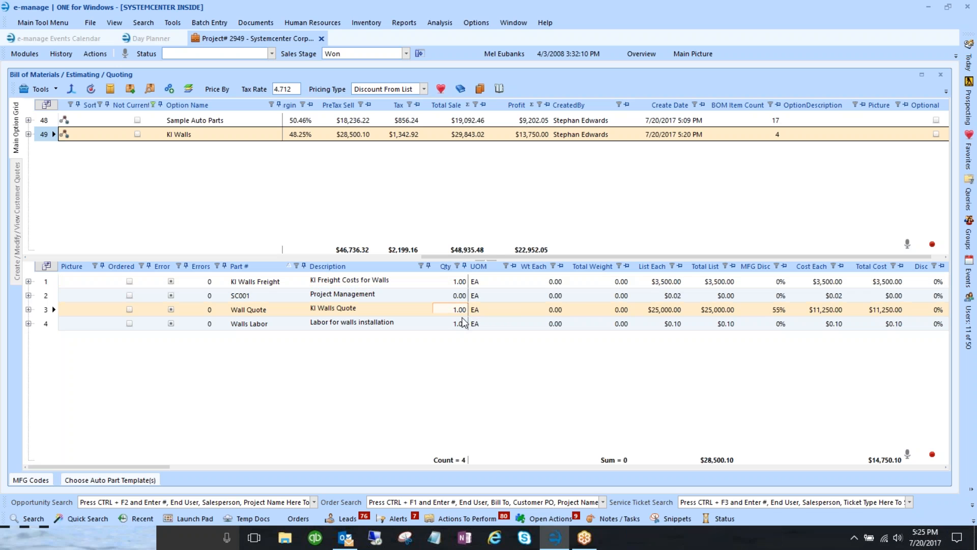
left_click(688, 309)
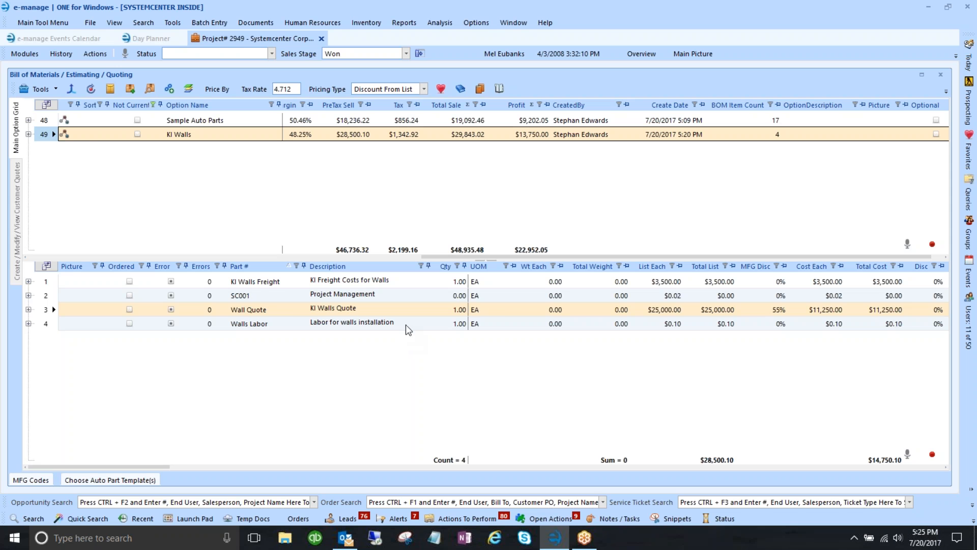
left_click(45, 121)
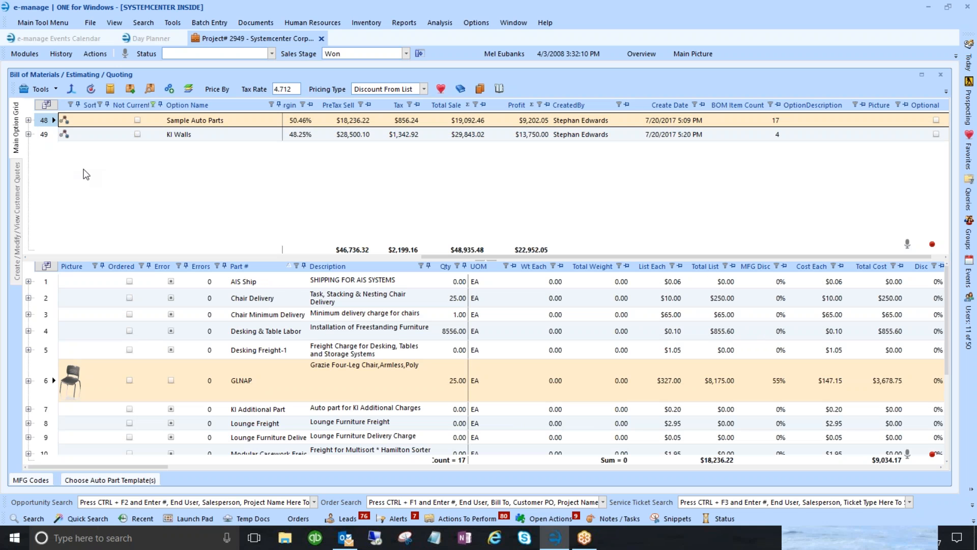
- Open Tools > Configure > Configure BOM/Quick Quote Auto Parts and move the window aside
left_click(172, 23)
mouse_move(179, 59)
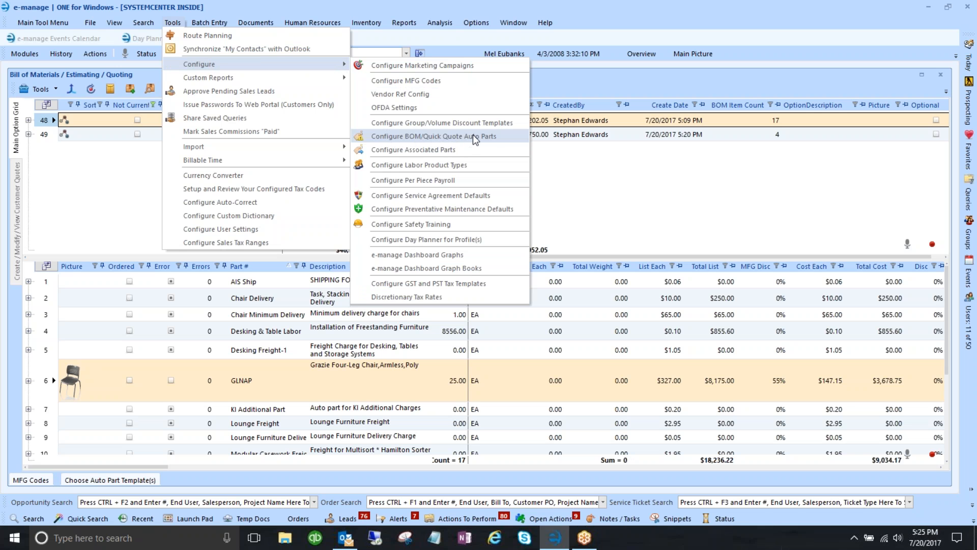
left_click(392, 136)
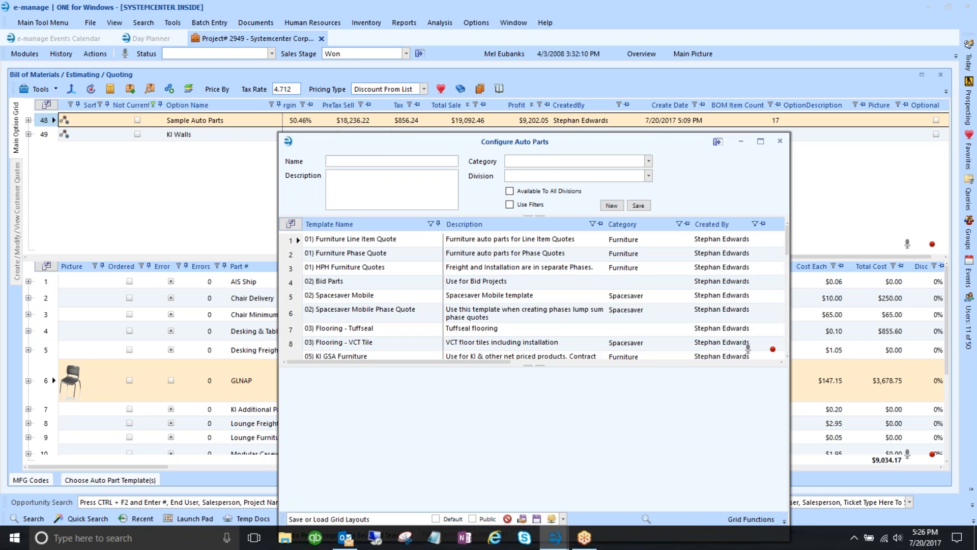
left_click_drag(343, 143, 280, 64)
- Inspect the parts assigned to the 01) Furniture Line Item Quote template
left_click(222, 158)
left_click(311, 162)
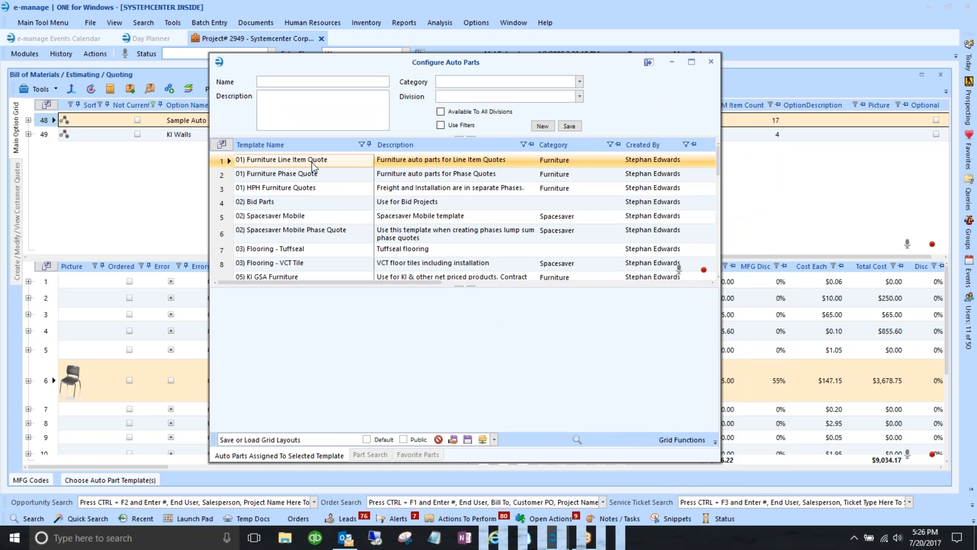
left_click(220, 163)
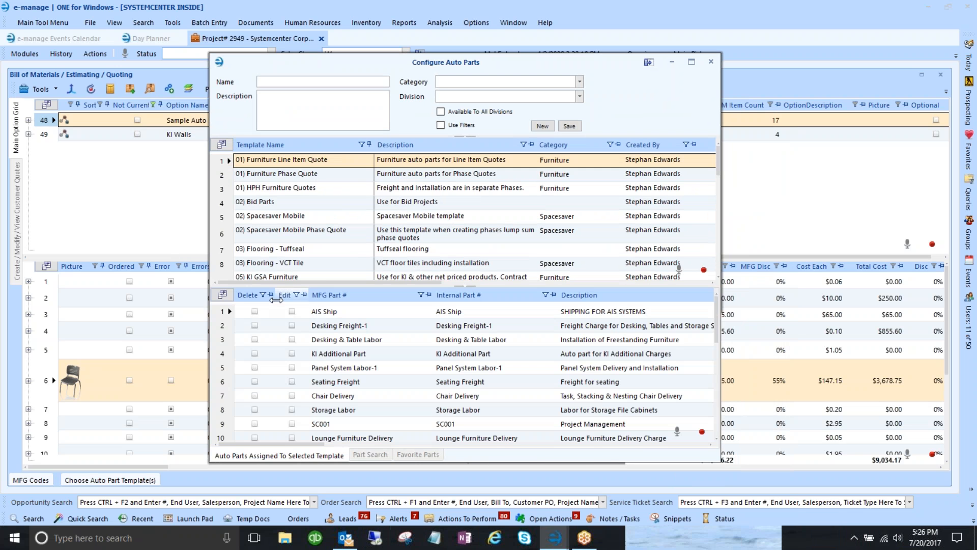
left_click(342, 386)
scroll(343, 385, "down", 3)
scroll(343, 385, "up", 3)
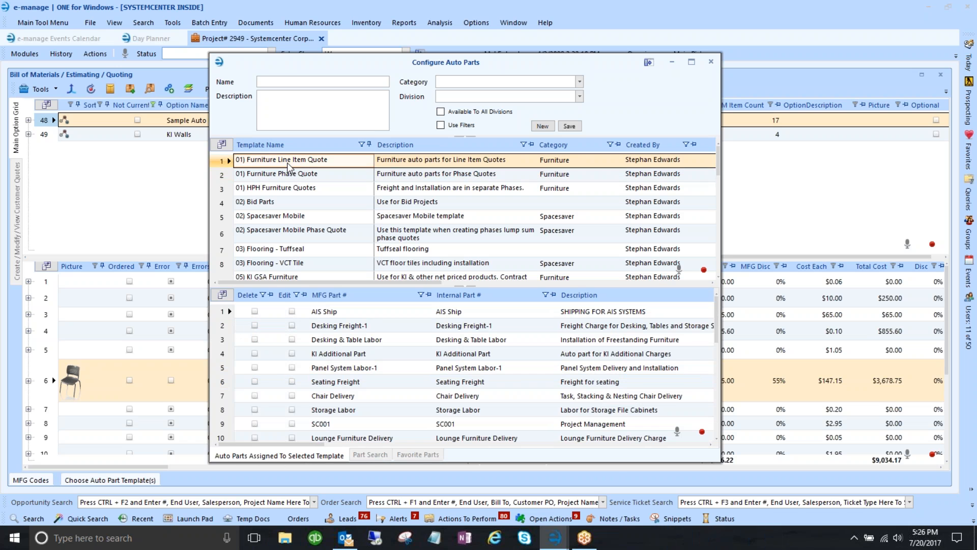
- Browse the parts of the Phase Quote, Bid Parts, Spacesaver, Flooring and KI Walls templates, returning to row 1
left_click(227, 176)
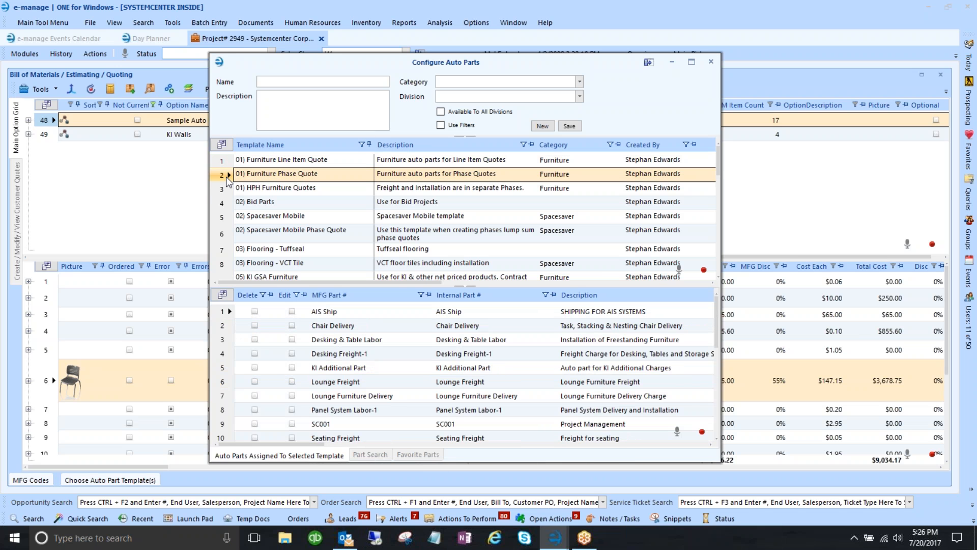
left_click(222, 189)
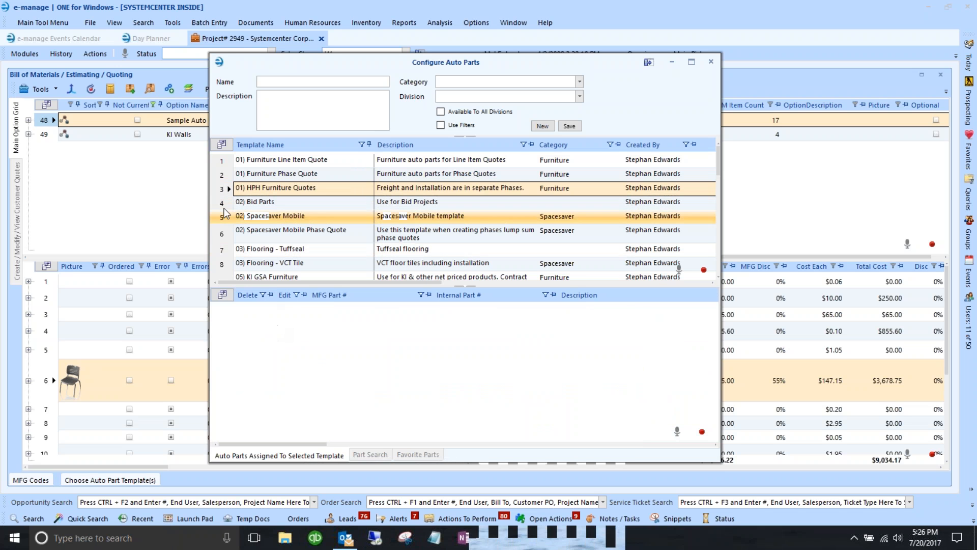
left_click(223, 204)
left_click(287, 312)
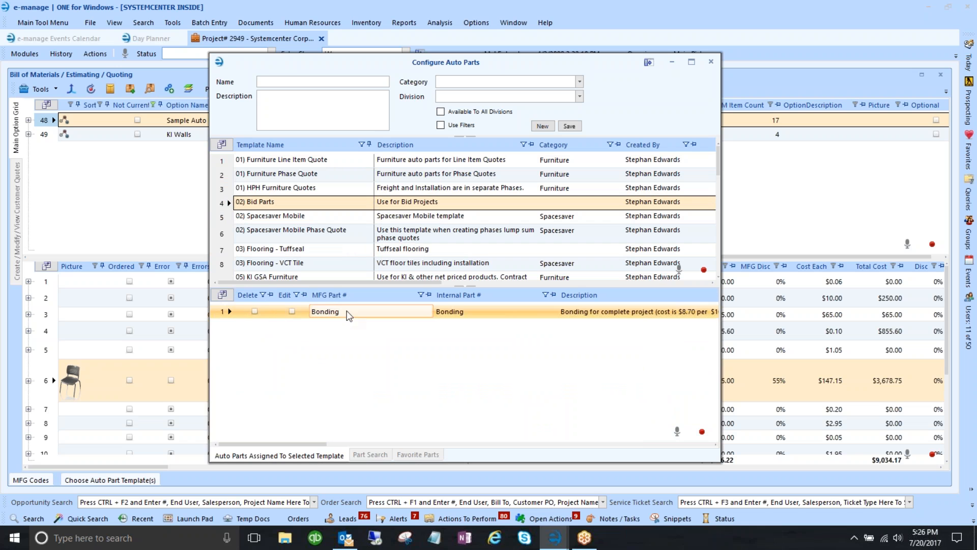
left_click(218, 215)
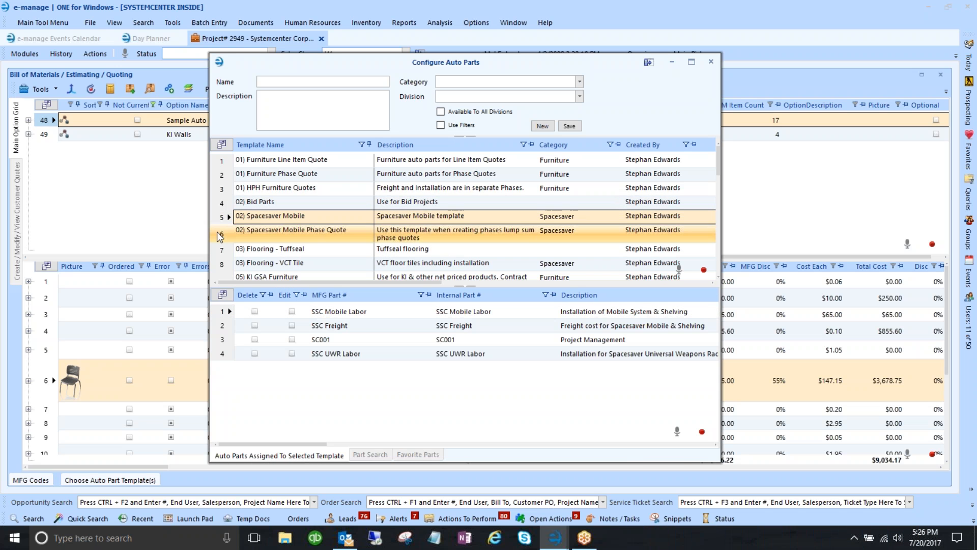
left_click(218, 235)
left_click(218, 249)
left_click(219, 264)
scroll(224, 241, "down", 2)
left_click(225, 247)
scroll(224, 239, "down", 3)
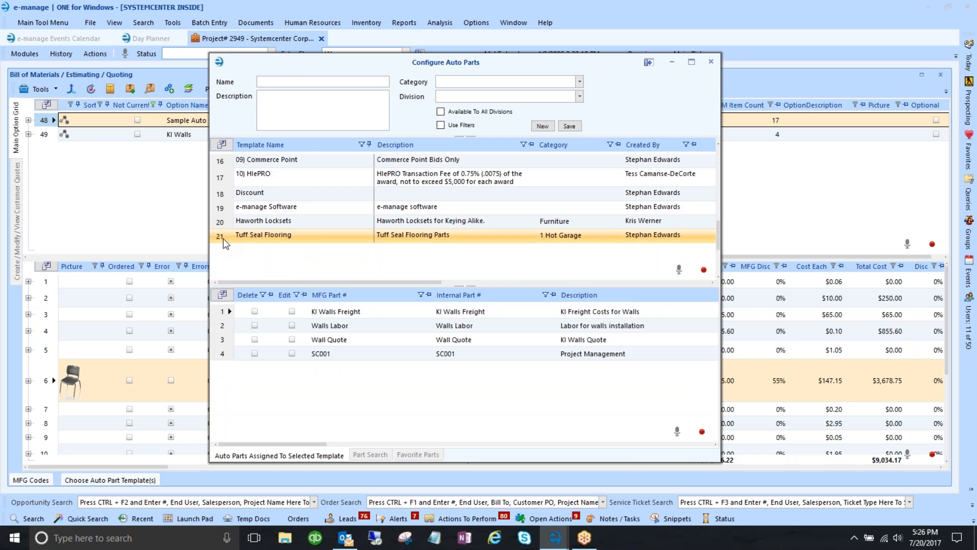
scroll(223, 238, "up", 5)
left_click(222, 162)
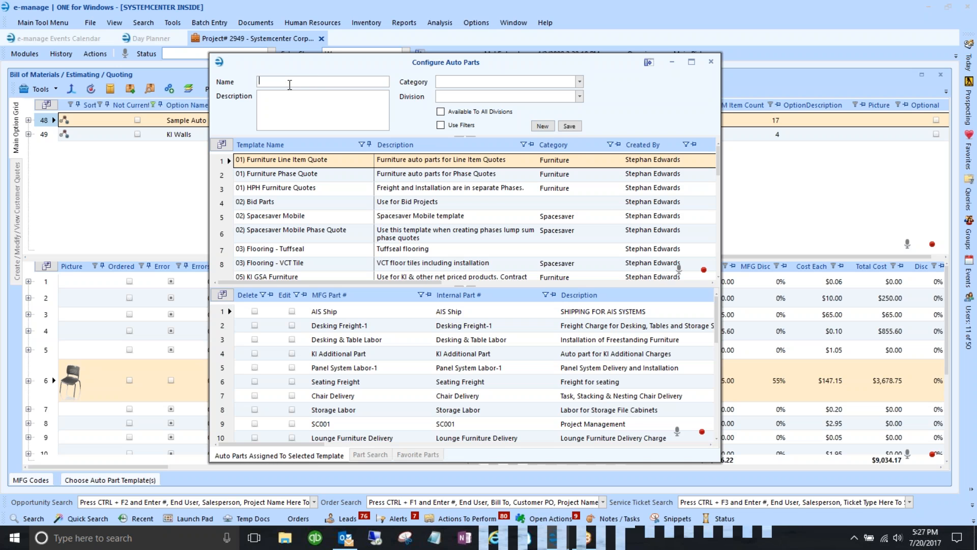
- Enter 'Labor Quote' as both the new template's name and description
type("Labor ")
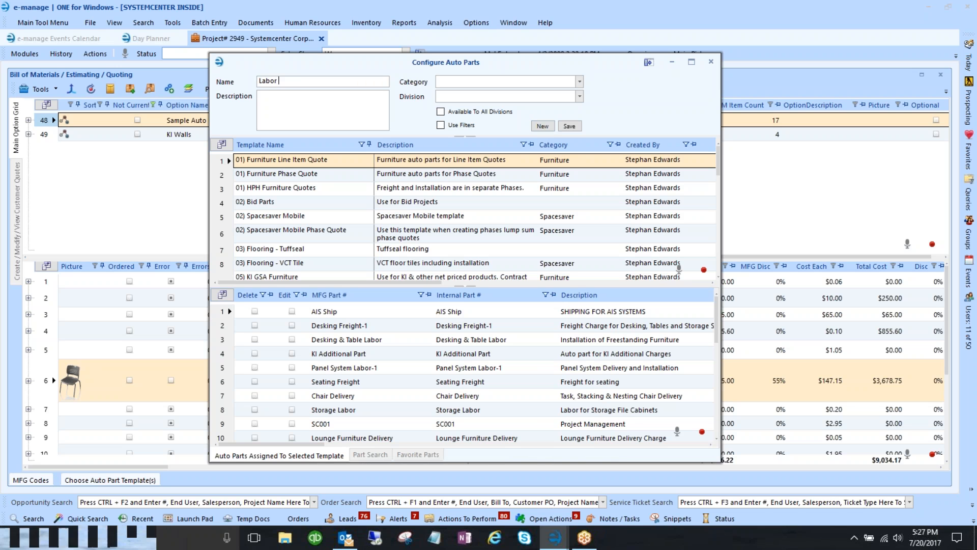
type("Quote")
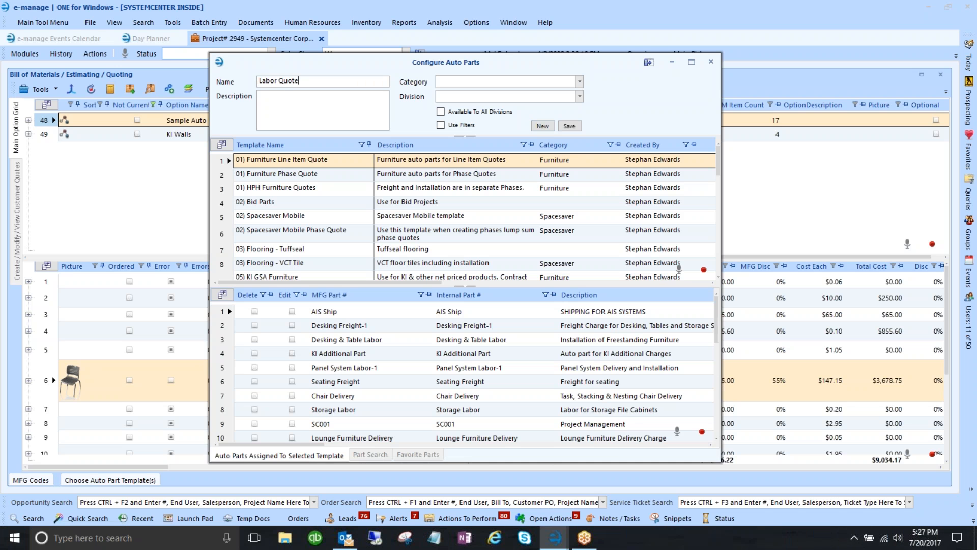
left_click(296, 99)
type("Labor")
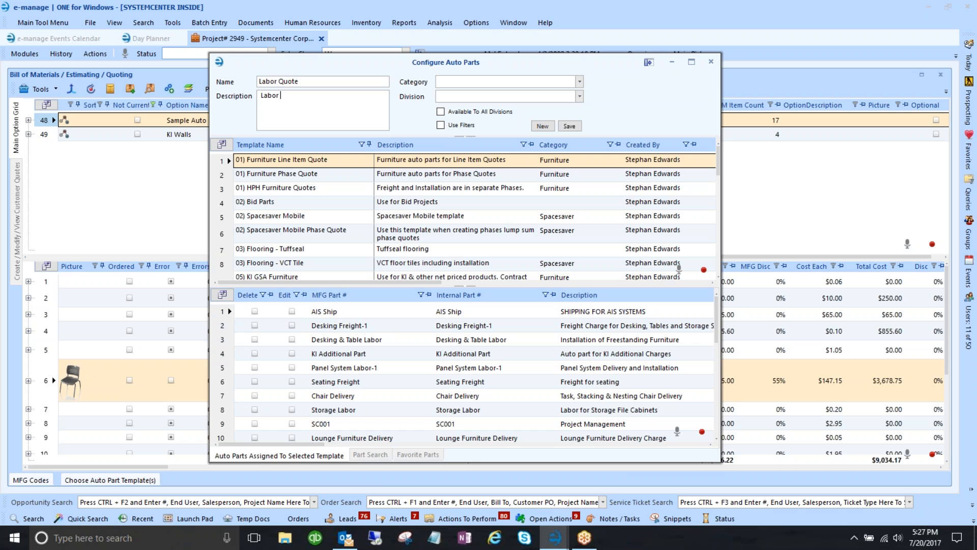
type(" Quote")
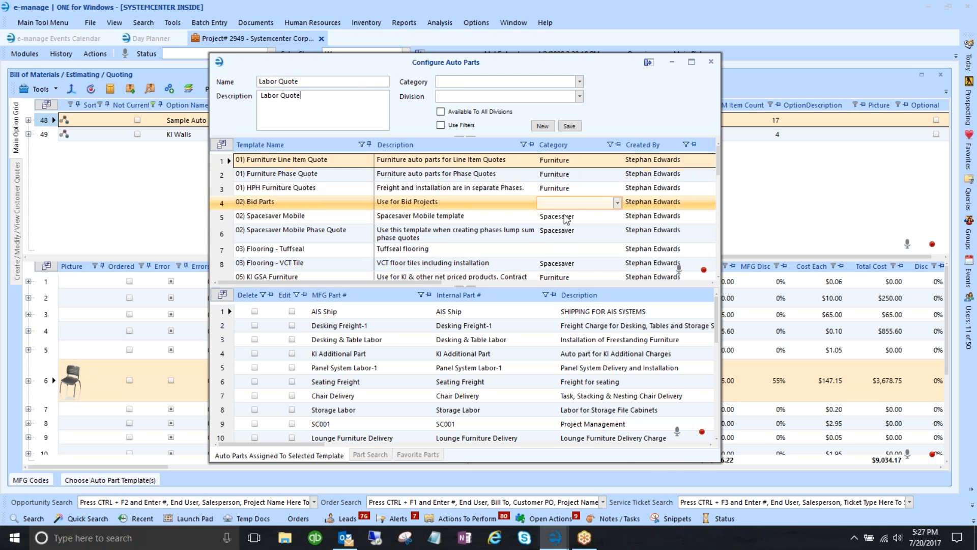
- Group the template list by Category, then remove the grouping again
right_click(556, 147)
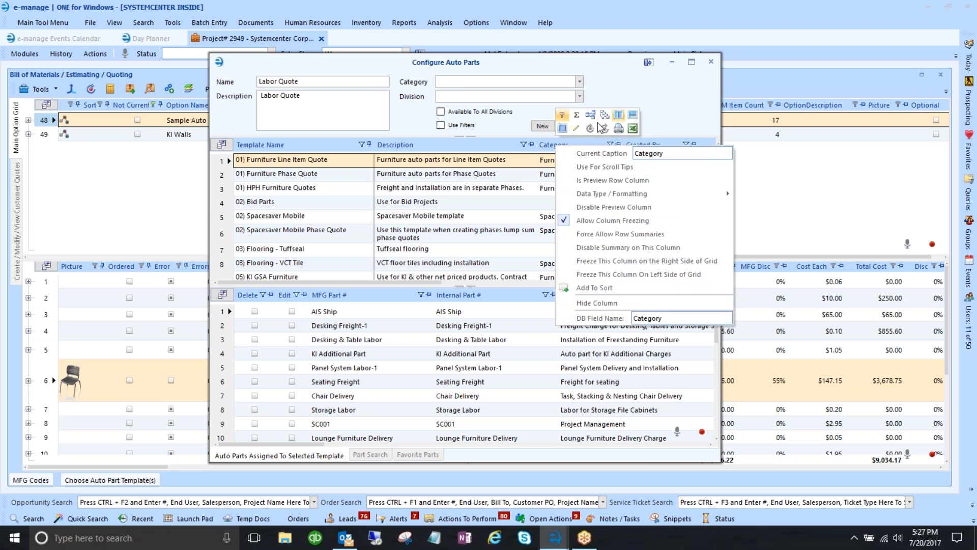
left_click(591, 117)
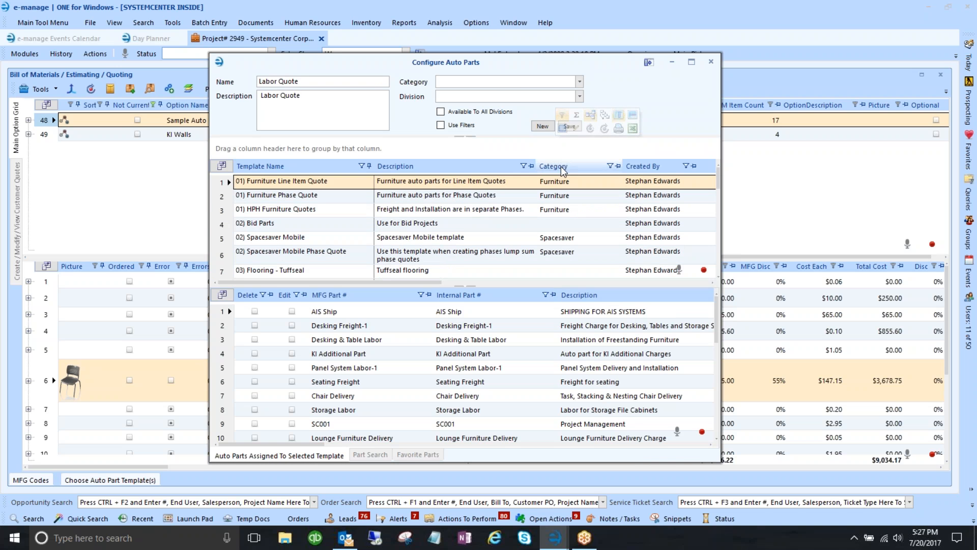
left_click_drag(553, 166, 239, 147)
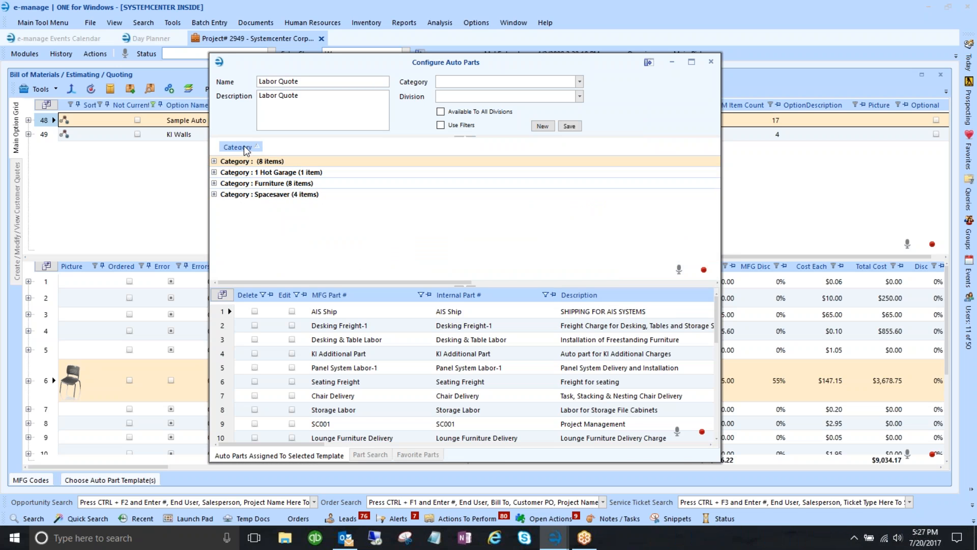
left_click(214, 162)
left_click_drag(549, 171, 548, 171)
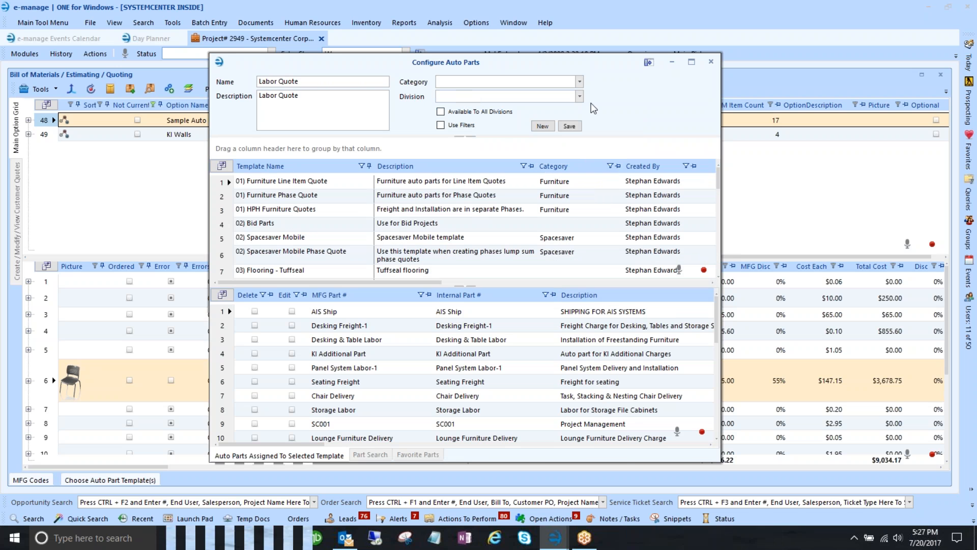
- Tick Available To All Divisions for Labor Quote, leaving the Division list unset
left_click(574, 98)
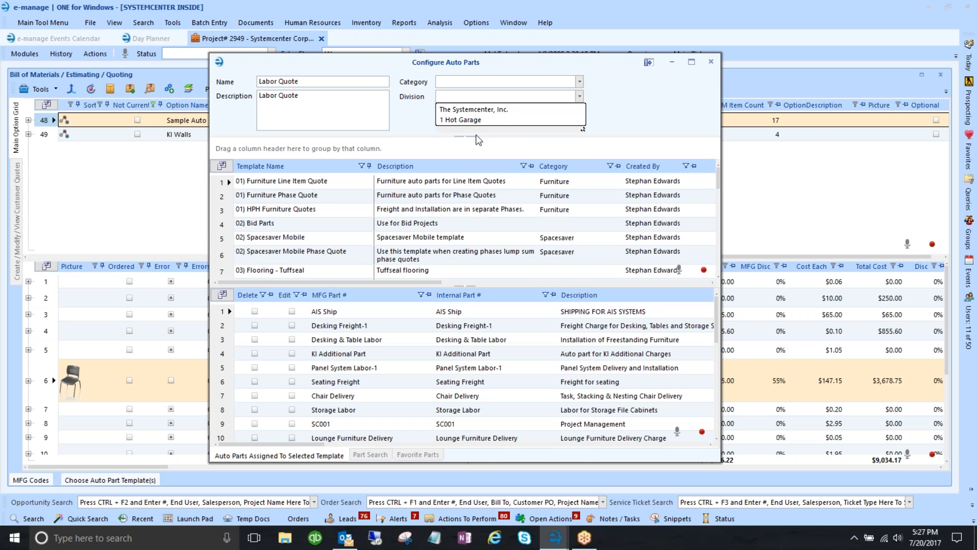
left_click(605, 102)
left_click(451, 112)
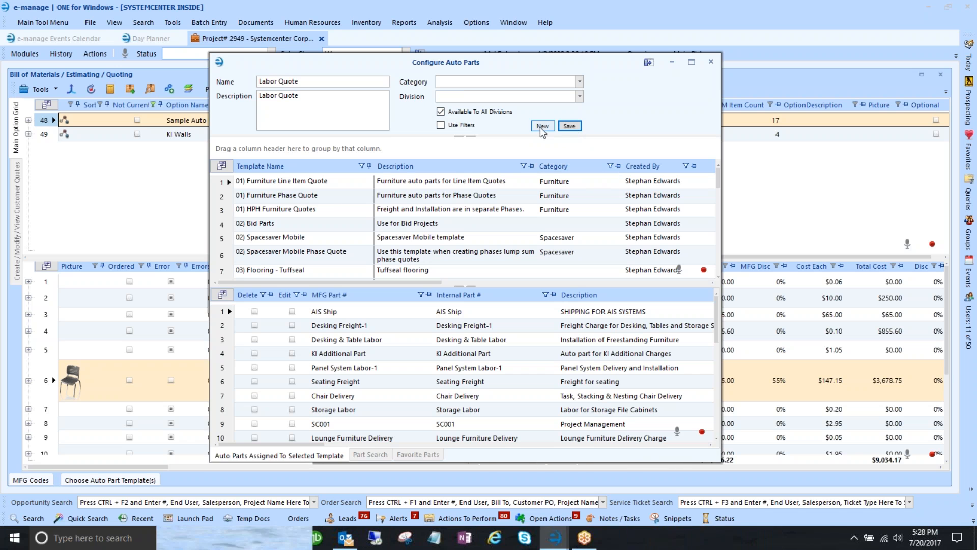
scroll(419, 232, "down", 5)
- Select template 21 Labor Quote in the Configure Auto Parts list, which has no assigned parts yet
scroll(418, 232, "down", 1)
left_click(425, 210)
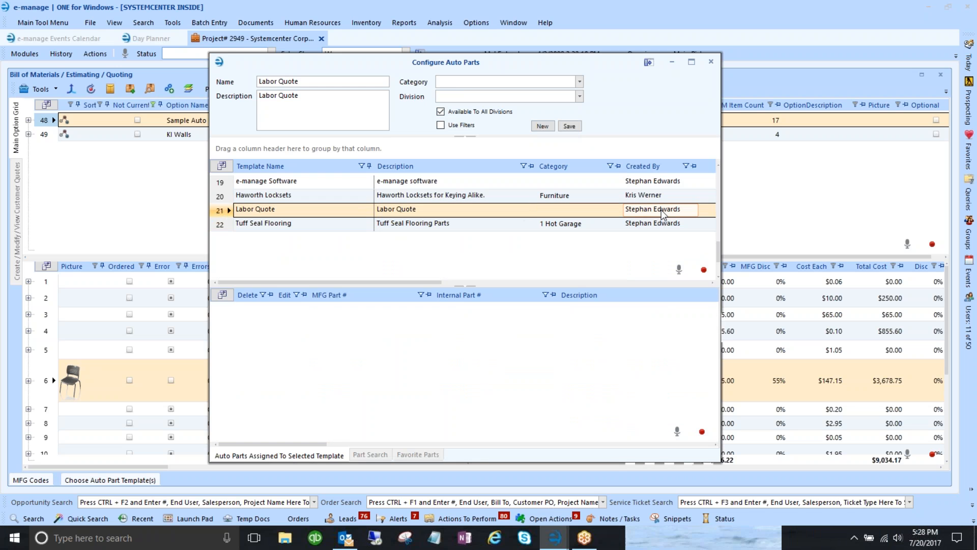
left_click(542, 209)
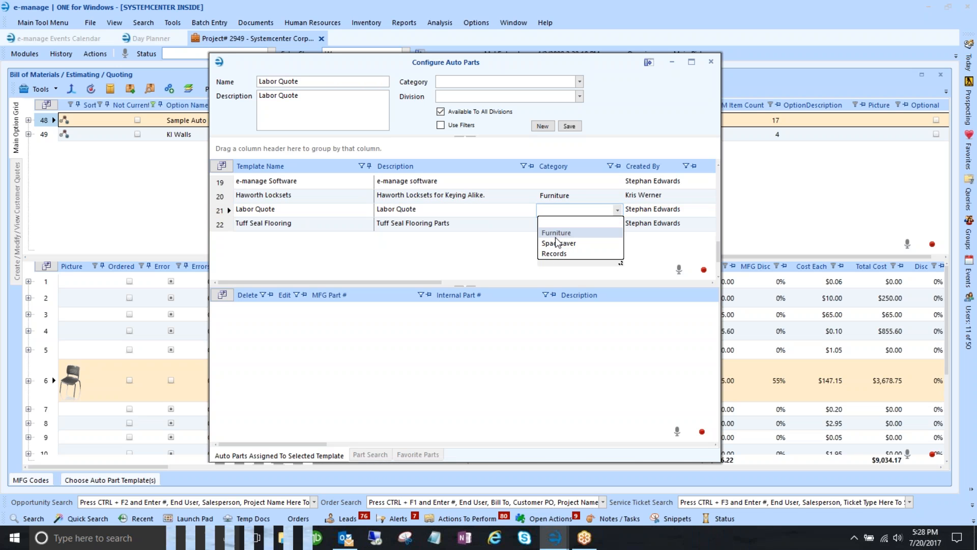
left_click(224, 212)
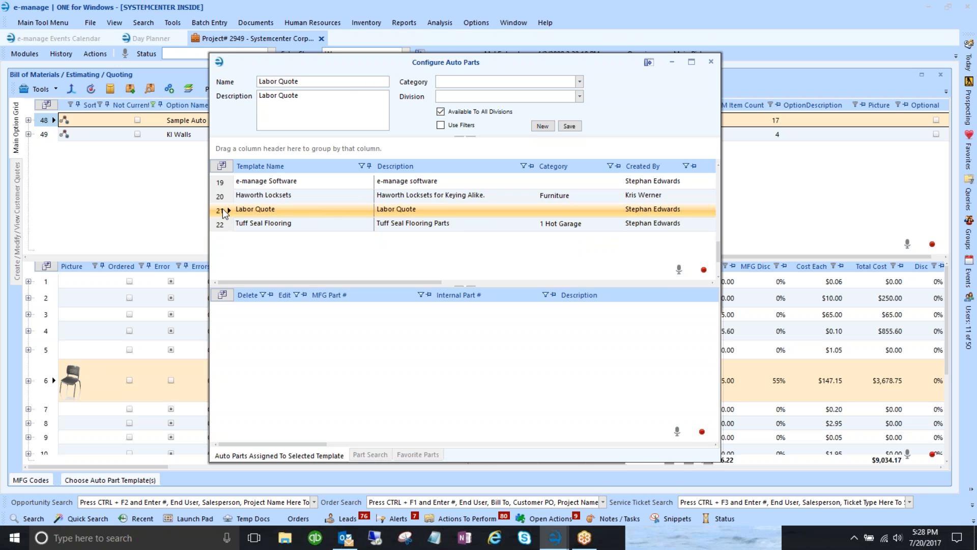
left_click(224, 211)
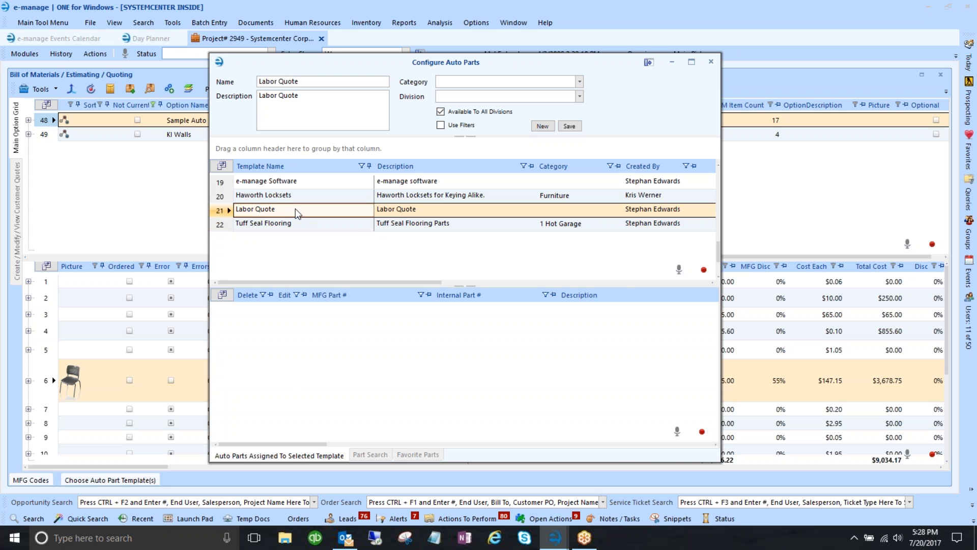
- Run a Part Search with Part # 'labor'
left_click(370, 455)
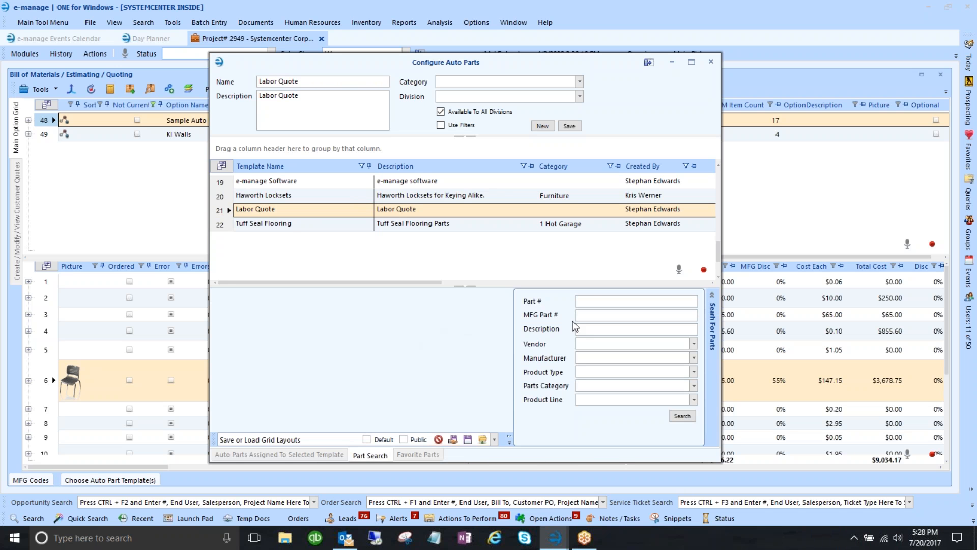
left_click(590, 306)
left_click(579, 304)
type("8abor")
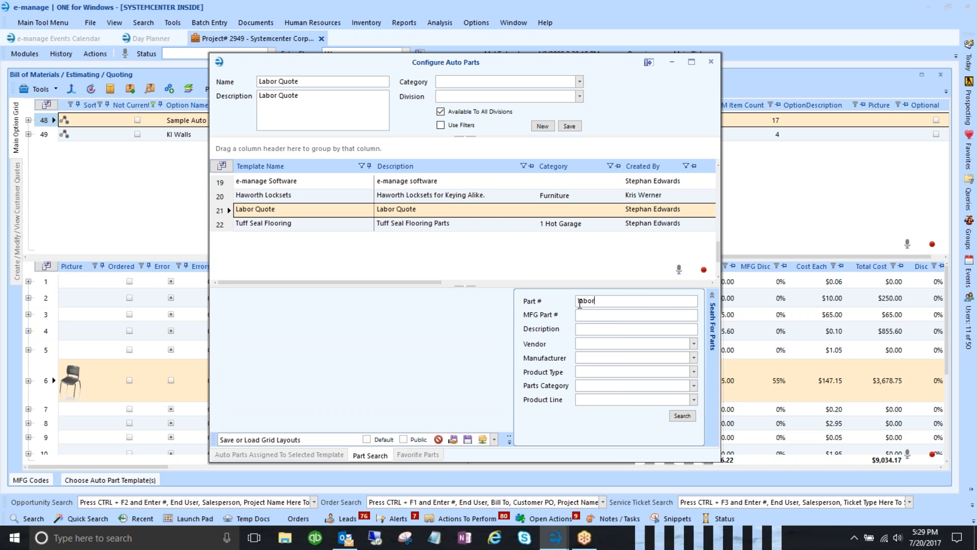
left_click(685, 416)
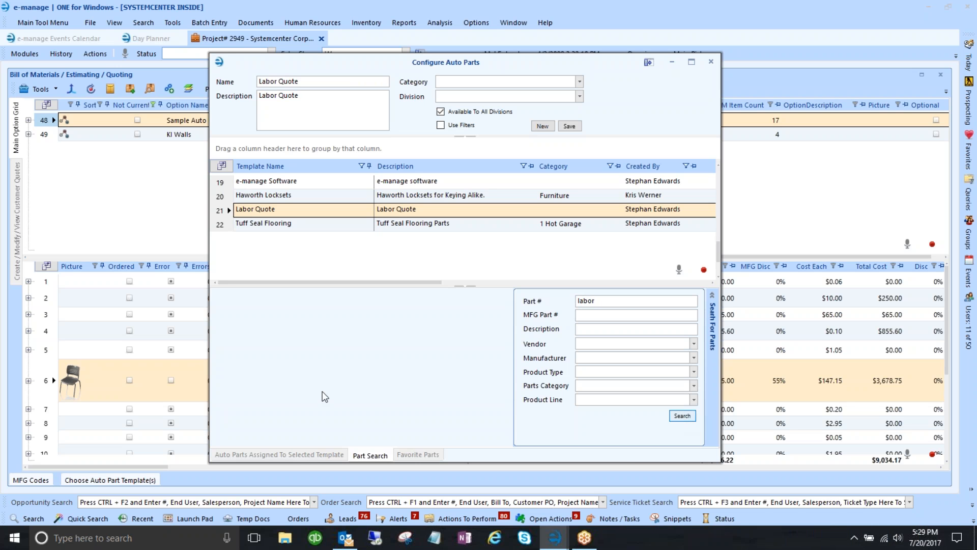
- Pick Labor-Systemcenter from the search results and open its auto-part settings
left_click(239, 334)
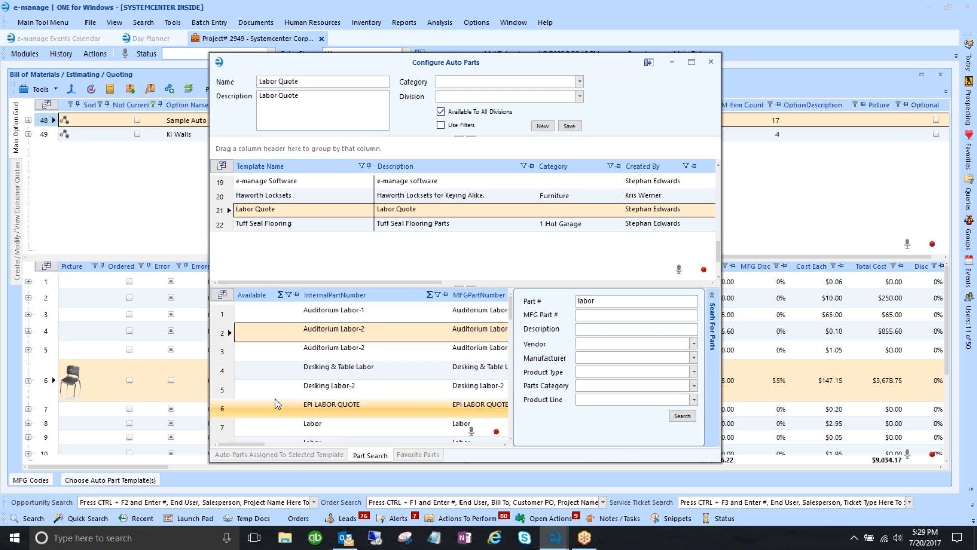
scroll(275, 386, "down", 1)
scroll(288, 407, "down", 1)
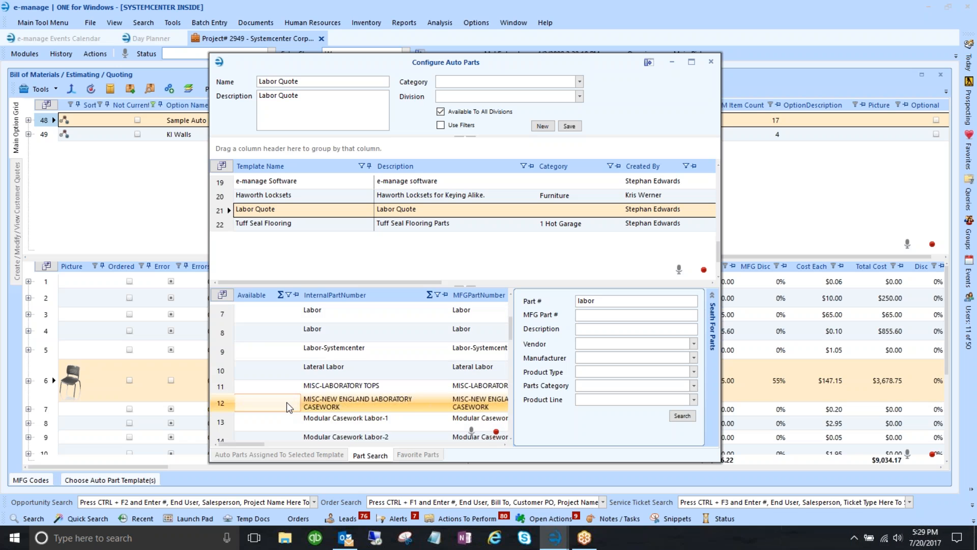
scroll(289, 407, "up", 1)
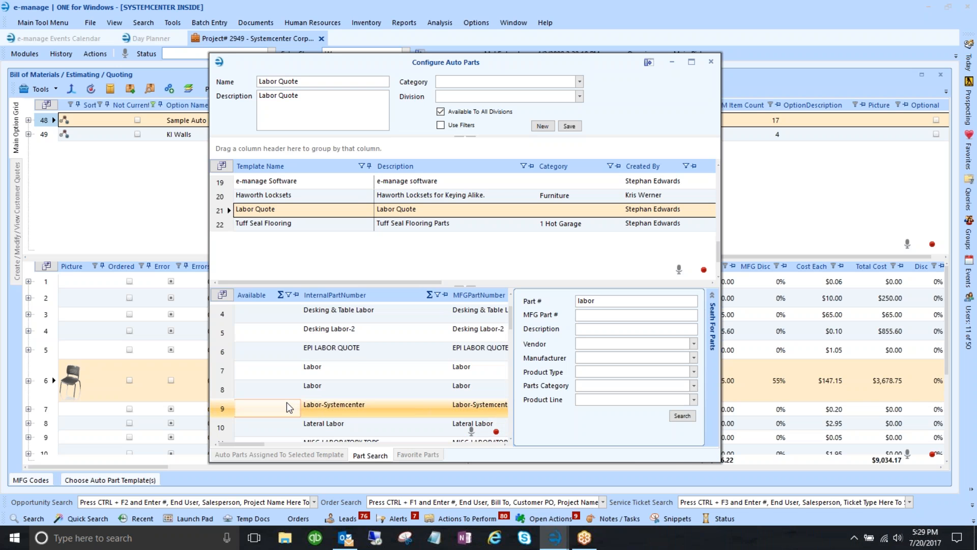
scroll(288, 408, "up", 1)
scroll(289, 408, "down", 2)
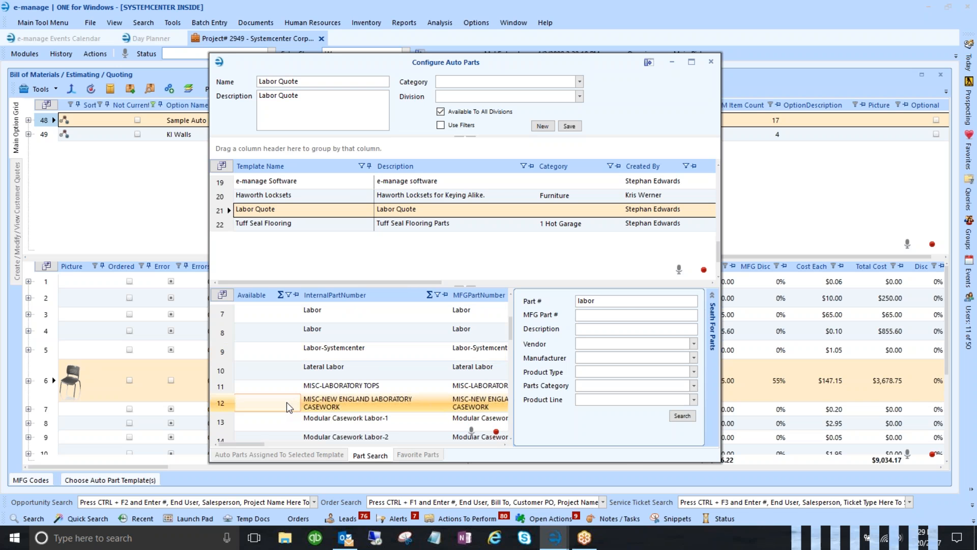
left_click(223, 354)
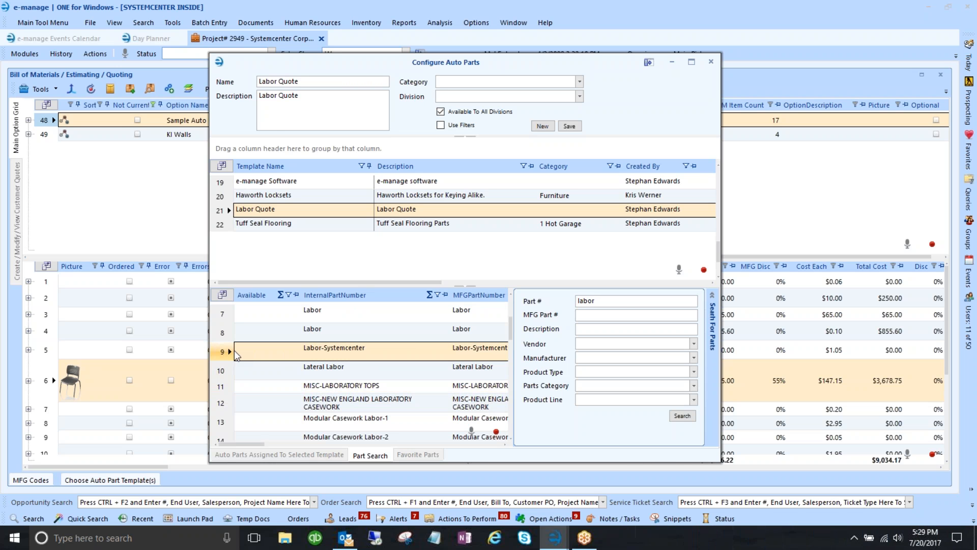
double_click(236, 351)
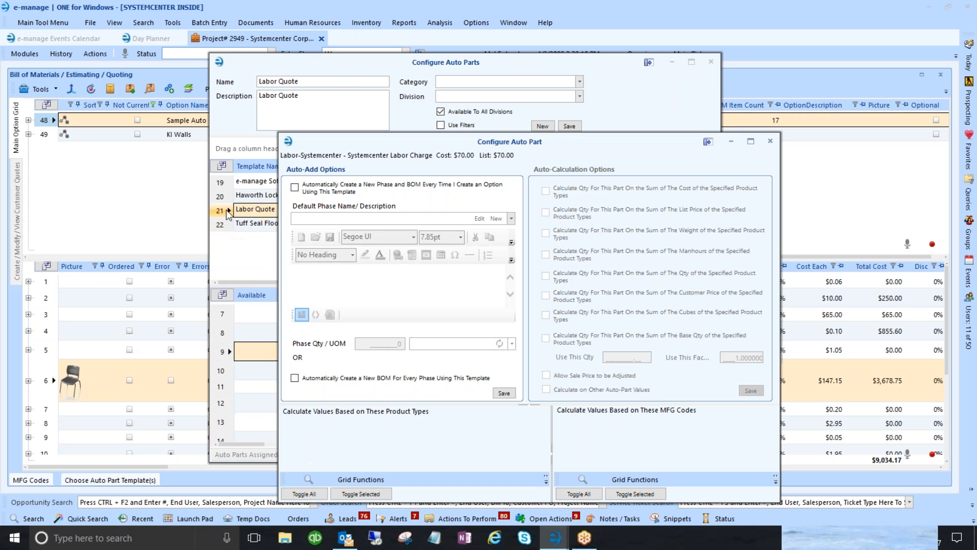
- Move the Labor-Systemcenter settings window aside and minimize the Configure Auto Parts window
left_click_drag(420, 144, 335, 94)
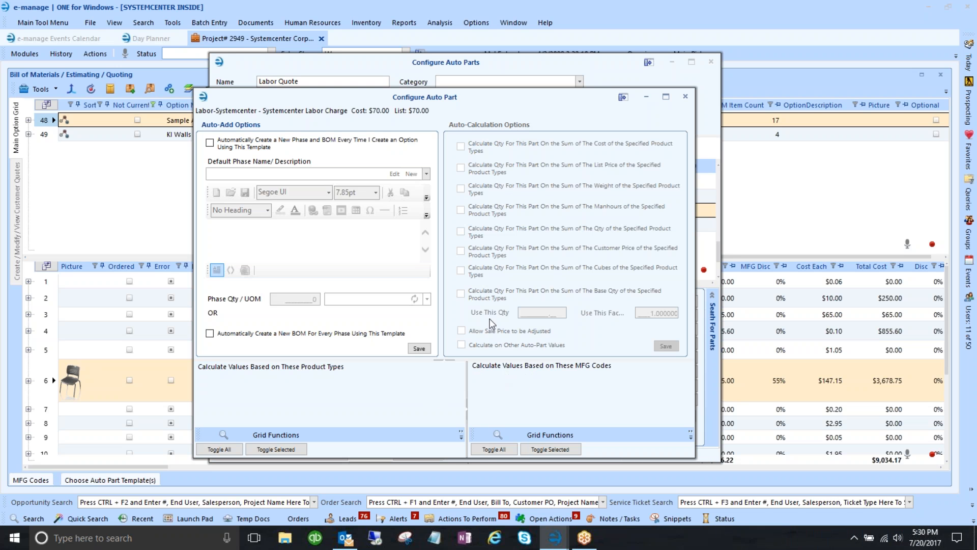
left_click_drag(421, 97, 415, 74)
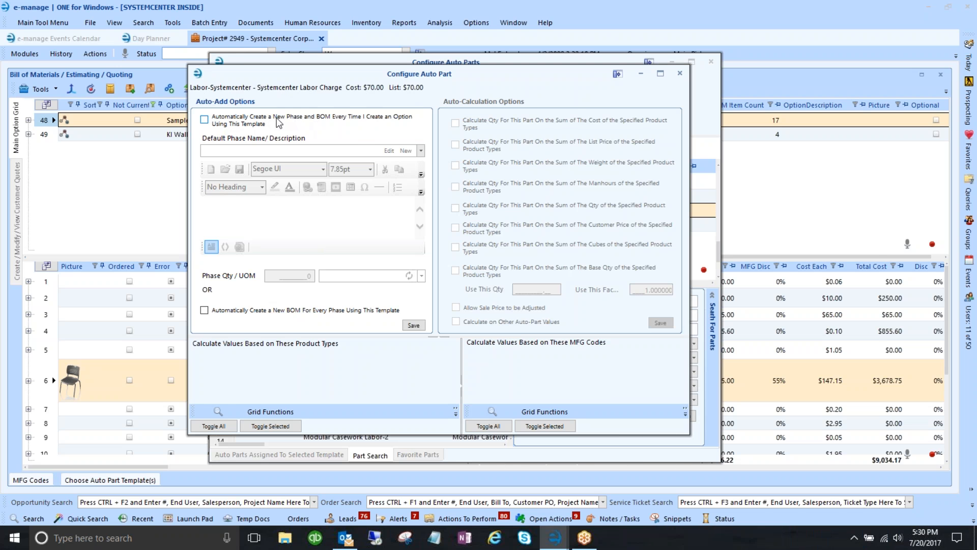
left_click_drag(351, 78, 536, 115)
left_click_drag(388, 66, 540, 71)
left_click(823, 67)
left_click_drag(506, 113, 592, 72)
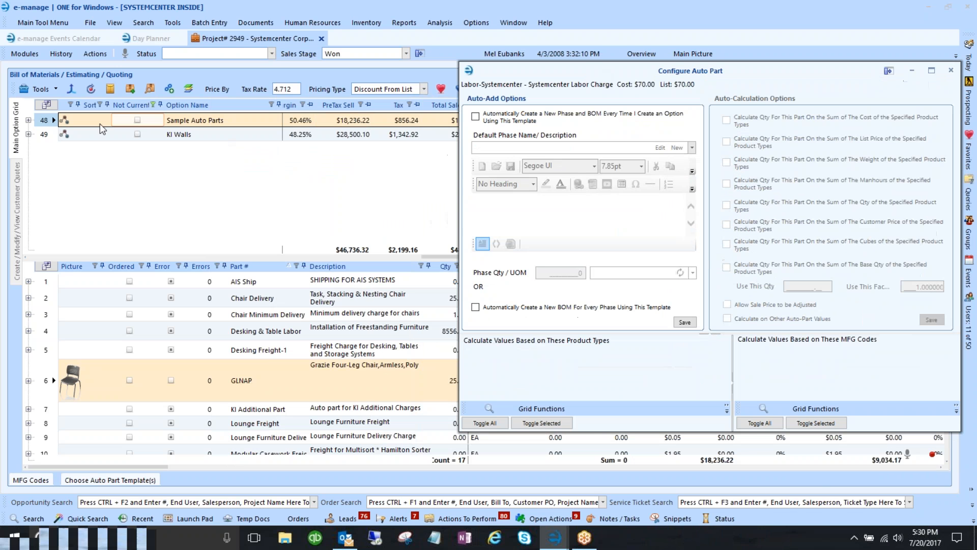
- Expand Sample Auto Parts and KI Walls phases and enable a new BOM for every phase
left_click(29, 121)
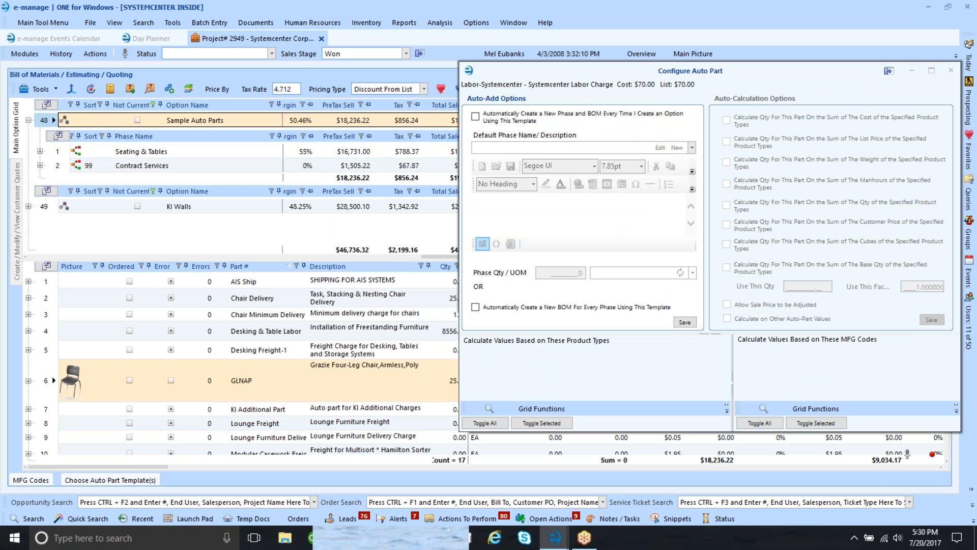
left_click(76, 167)
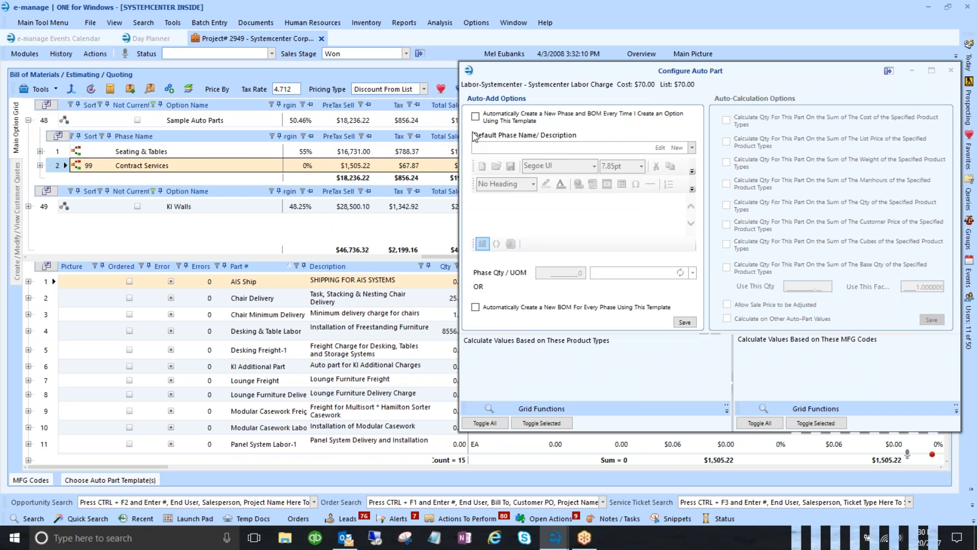
left_click(475, 117)
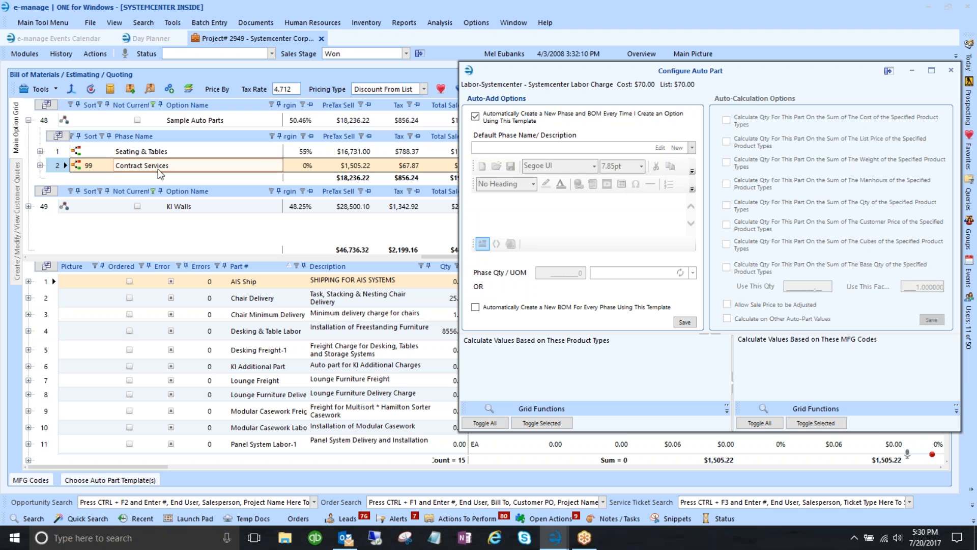
left_click(30, 207)
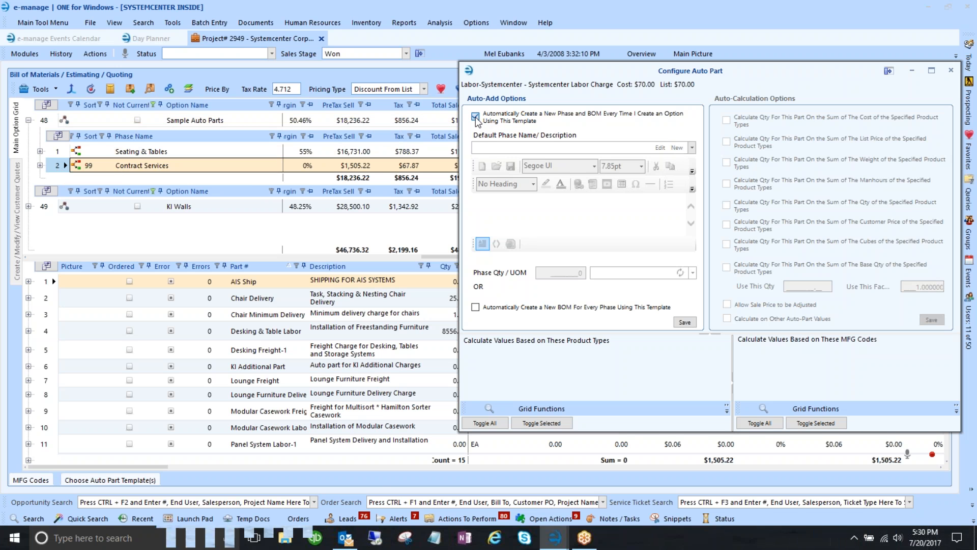
left_click(29, 206)
left_click(59, 239)
left_click(152, 242)
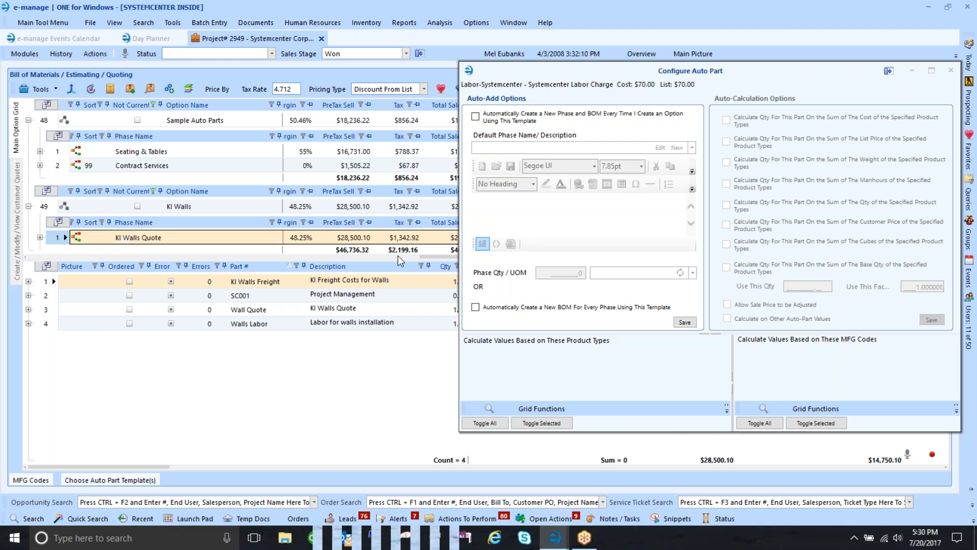
left_click(475, 307)
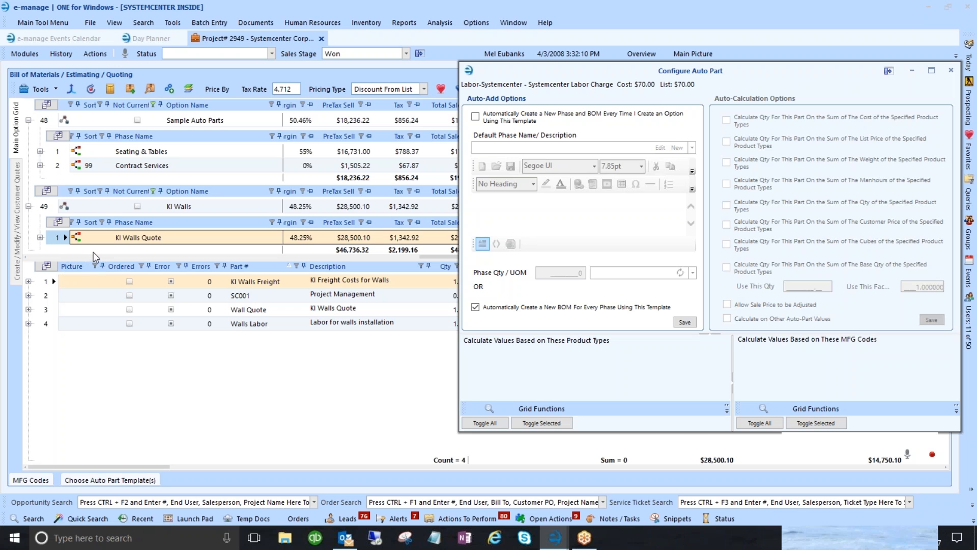
left_click_drag(94, 256, 92, 377)
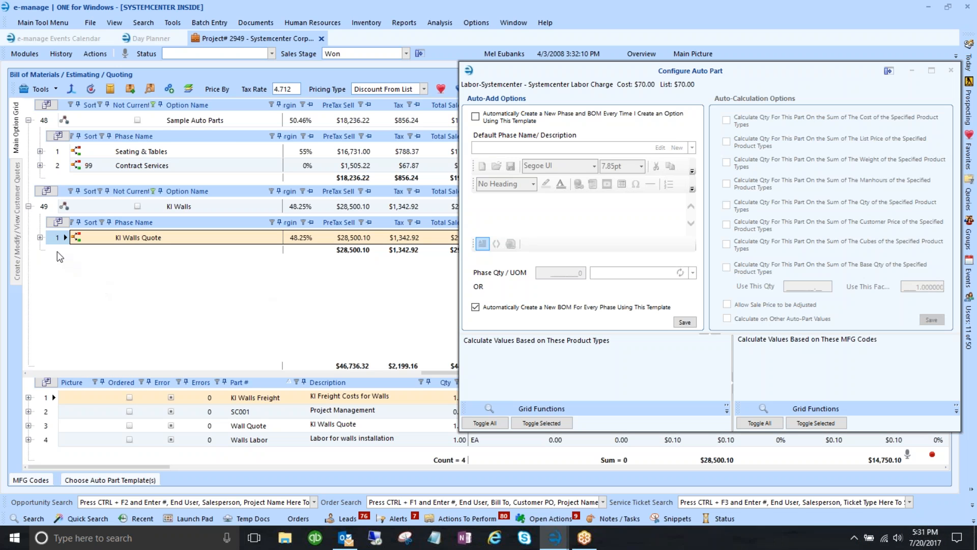
- Review KI Walls Quote's BOMs, collapse it, and check Contract Services holds one Auto Parts BOM
left_click(40, 237)
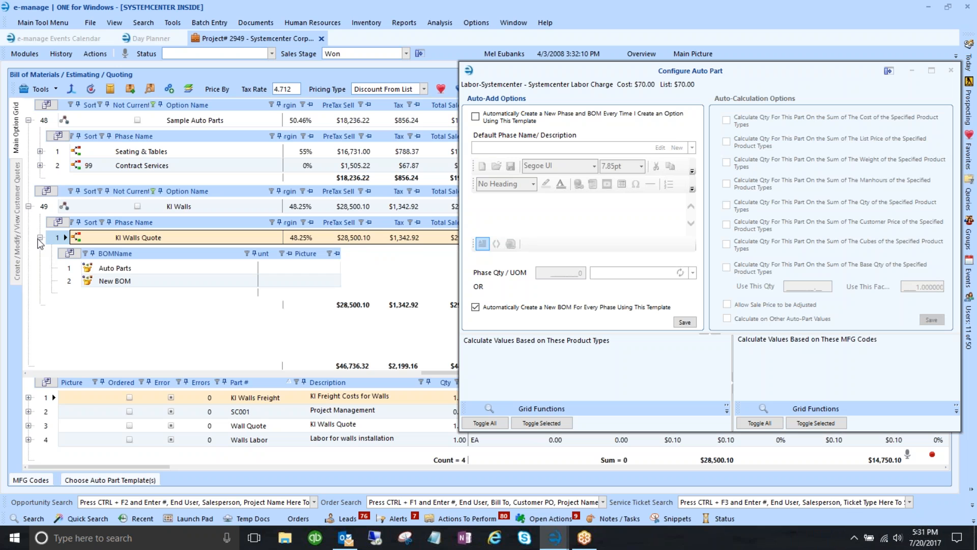
left_click(102, 281)
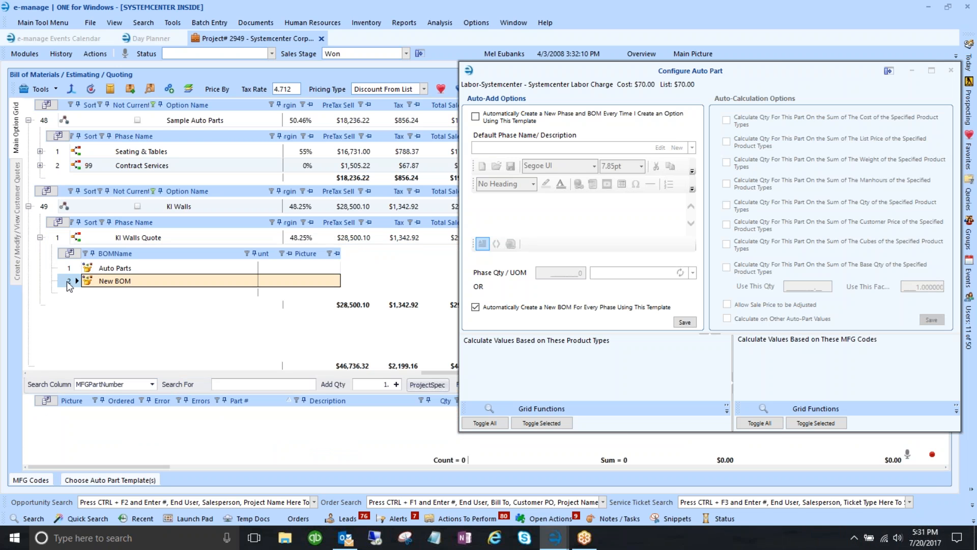
left_click(94, 268)
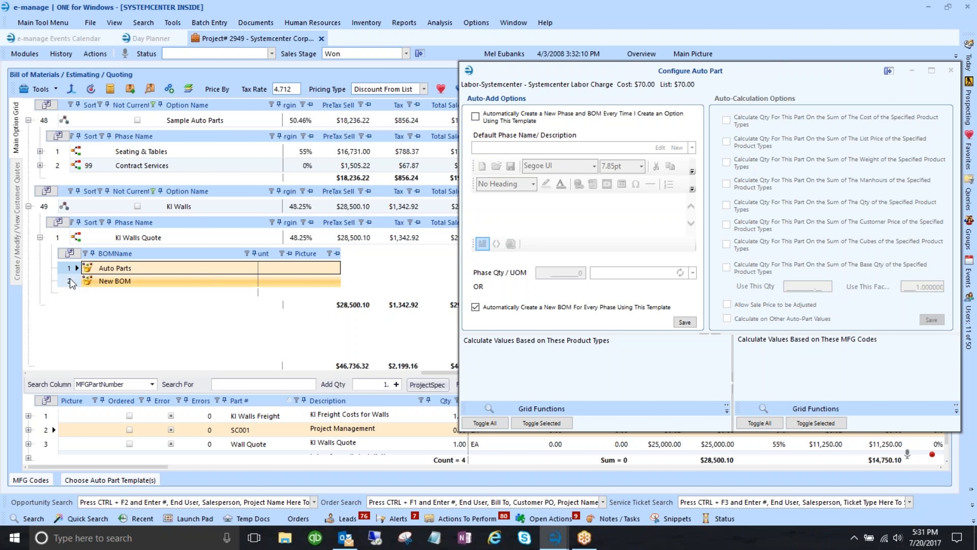
left_click(40, 237)
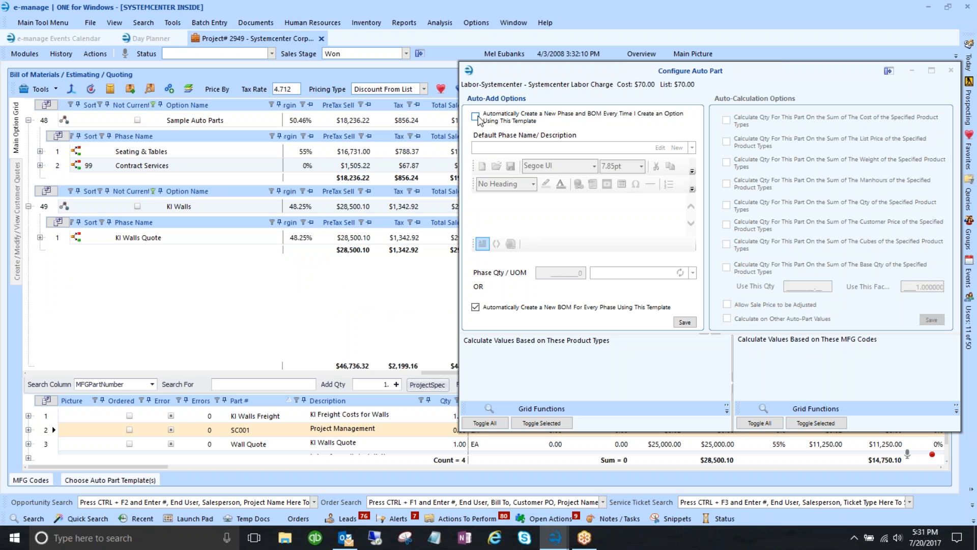
left_click(57, 165)
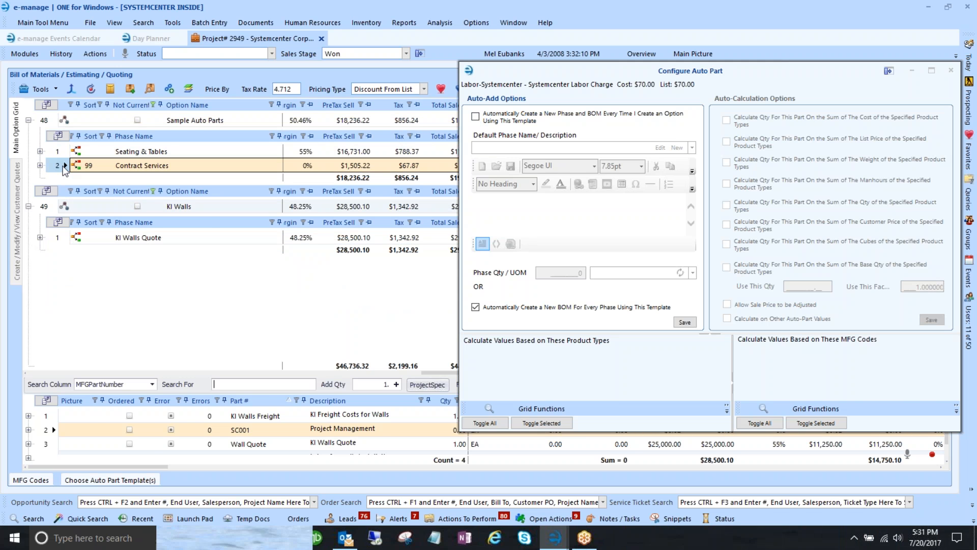
left_click(40, 165)
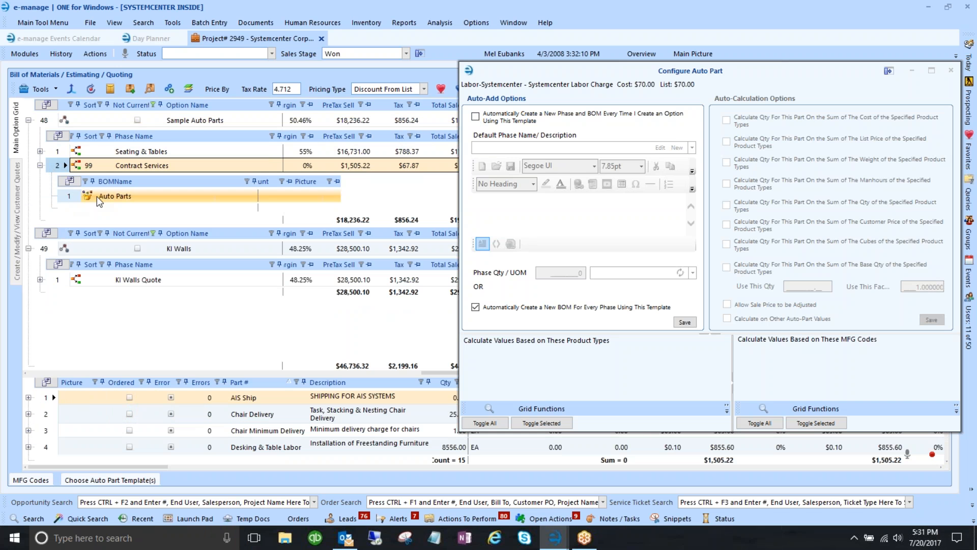
left_click(40, 165)
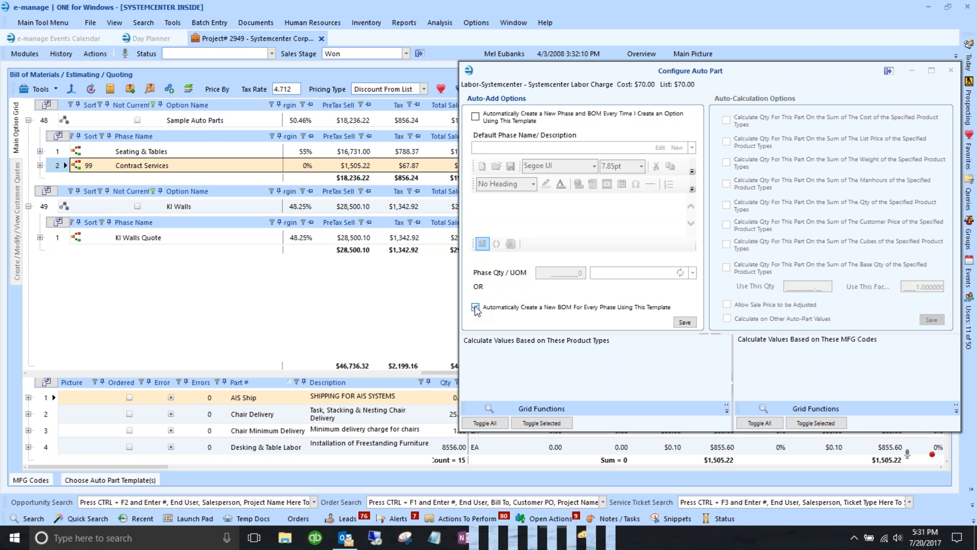
- Switch to a new phase and BOM per option, defaulting the phase name to 99) Contract Services
left_click(476, 306)
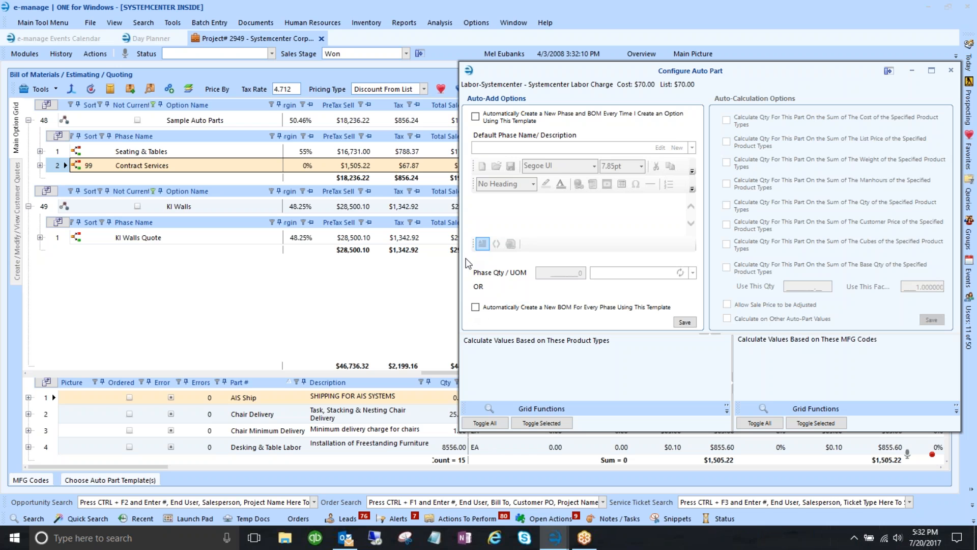
left_click(475, 117)
left_click(117, 167)
left_click(148, 167)
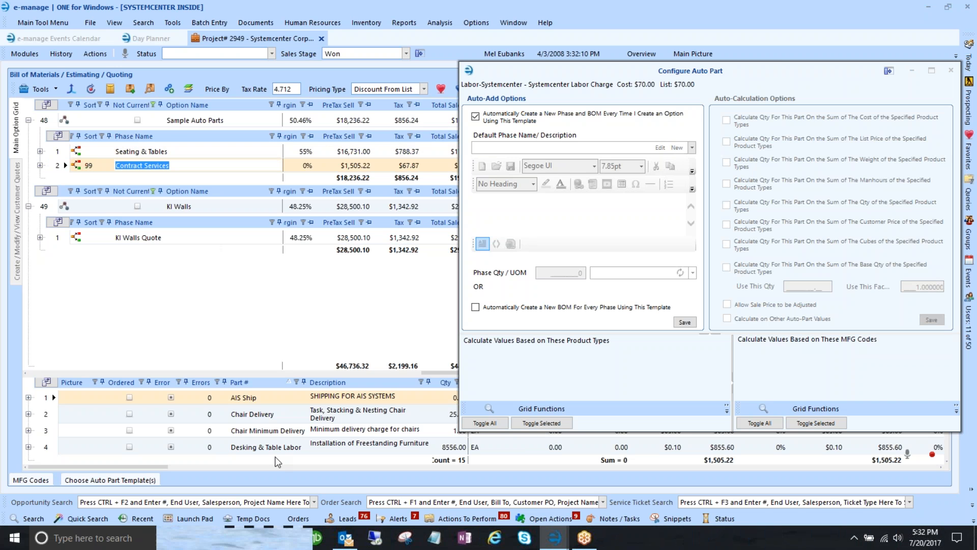
left_click_drag(425, 374, 29, 380)
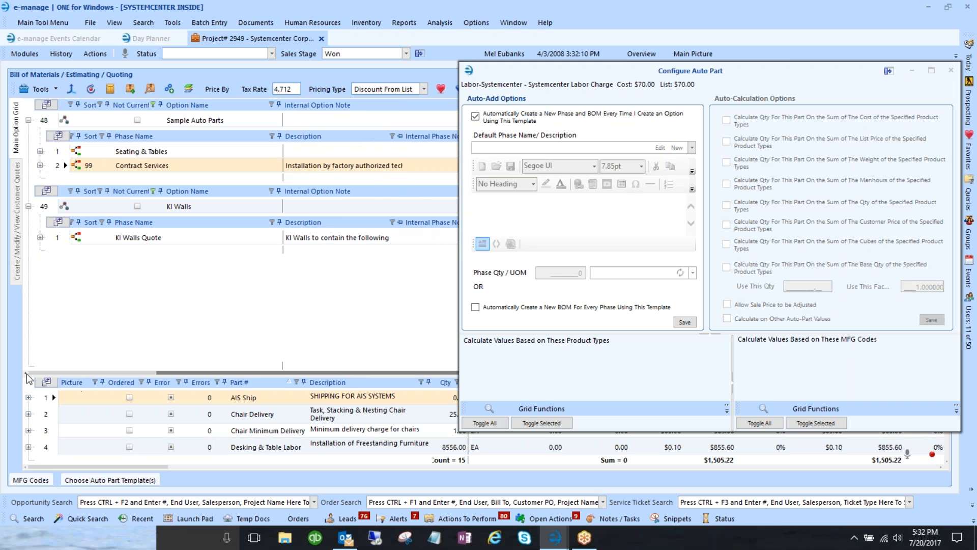
left_click(332, 170)
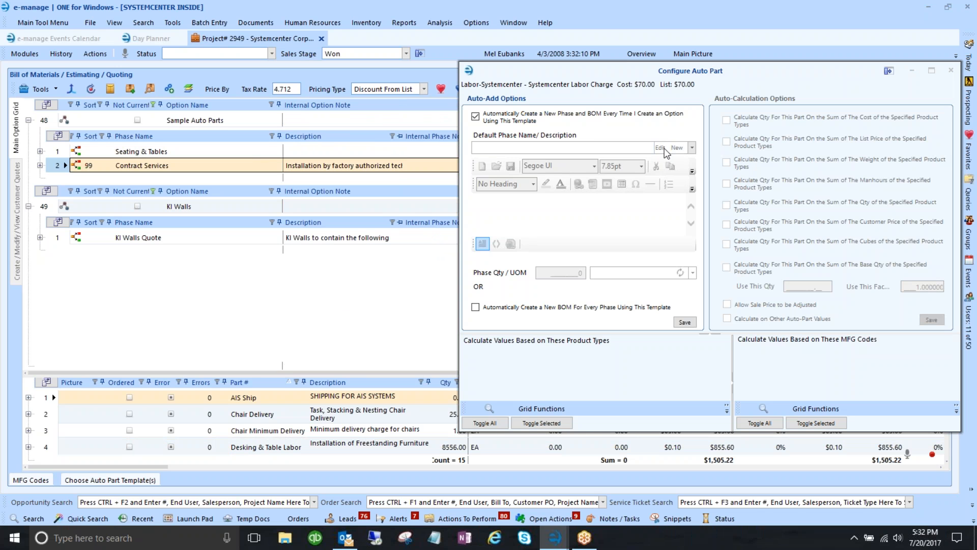
left_click(692, 147)
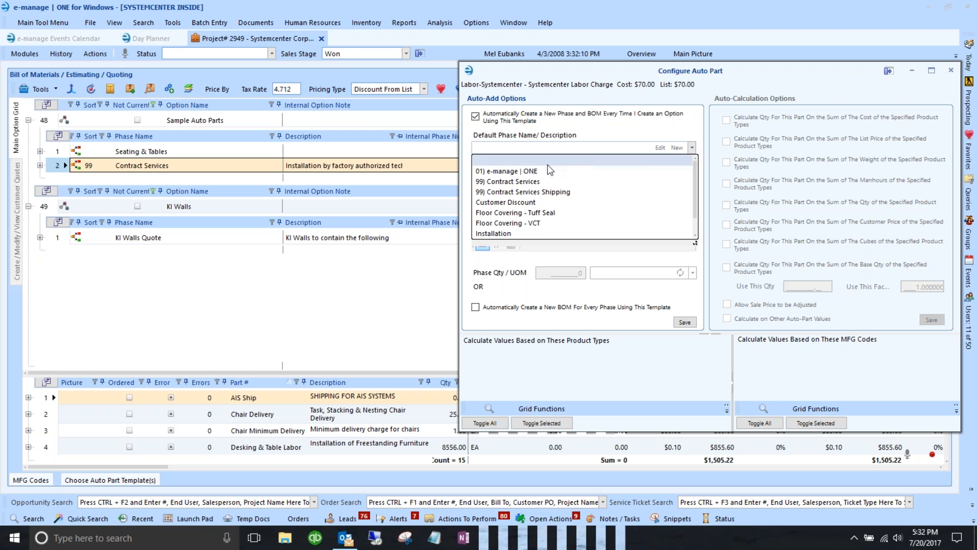
left_click(659, 147)
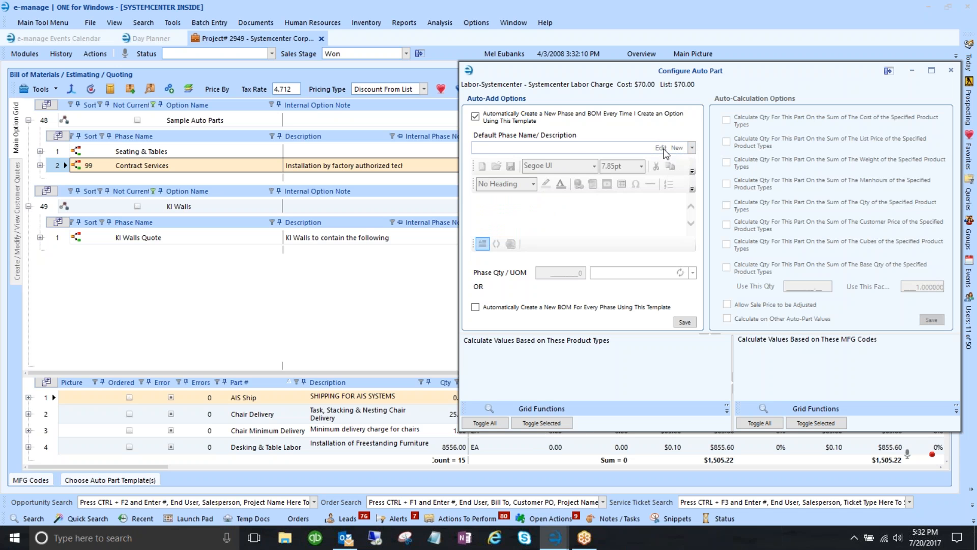
left_click(692, 147)
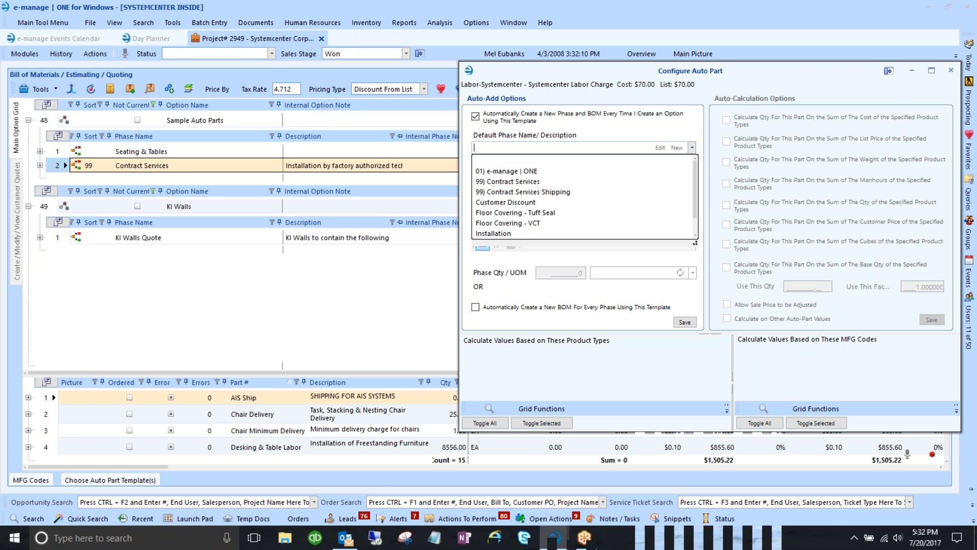
left_click(546, 181)
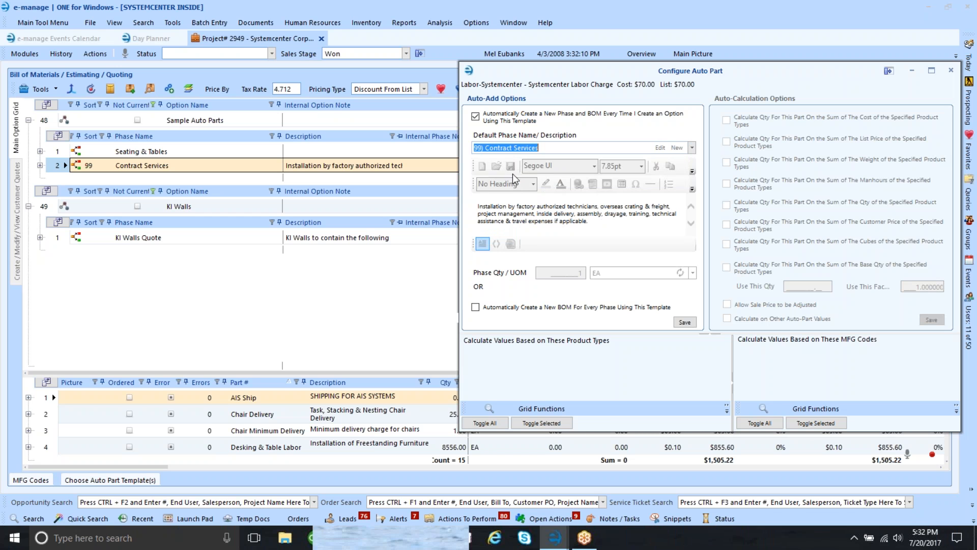
left_click(677, 147)
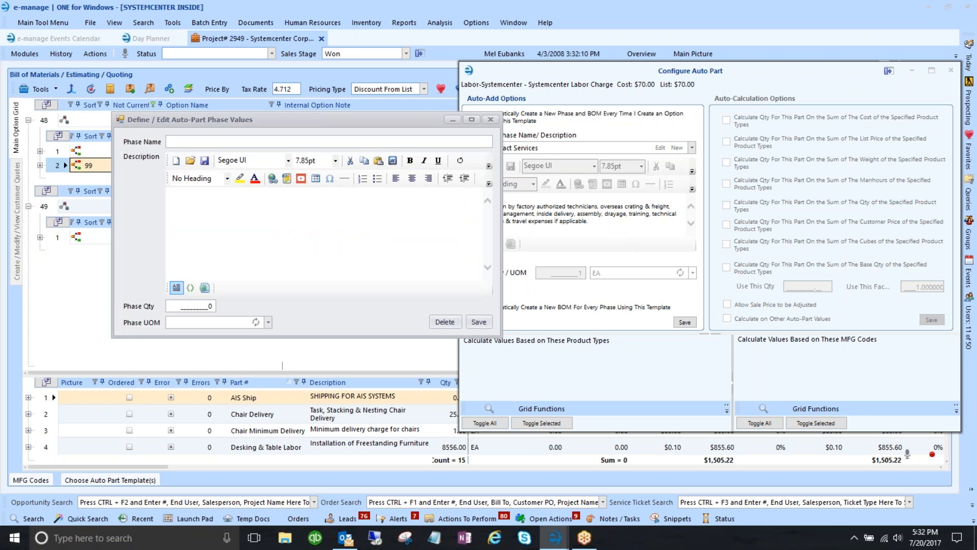
left_click(184, 220)
left_click(203, 307)
left_click_drag(203, 307, 211, 310)
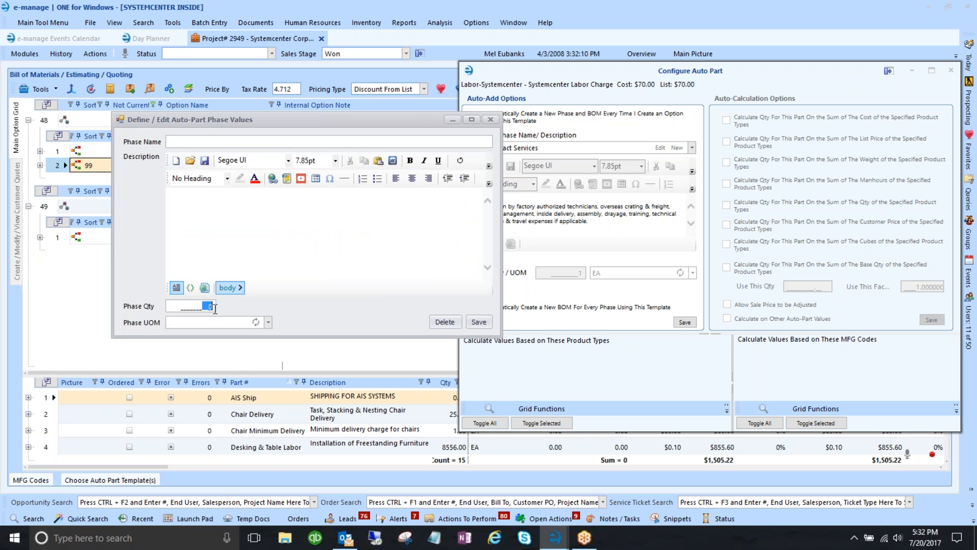
left_click(218, 323)
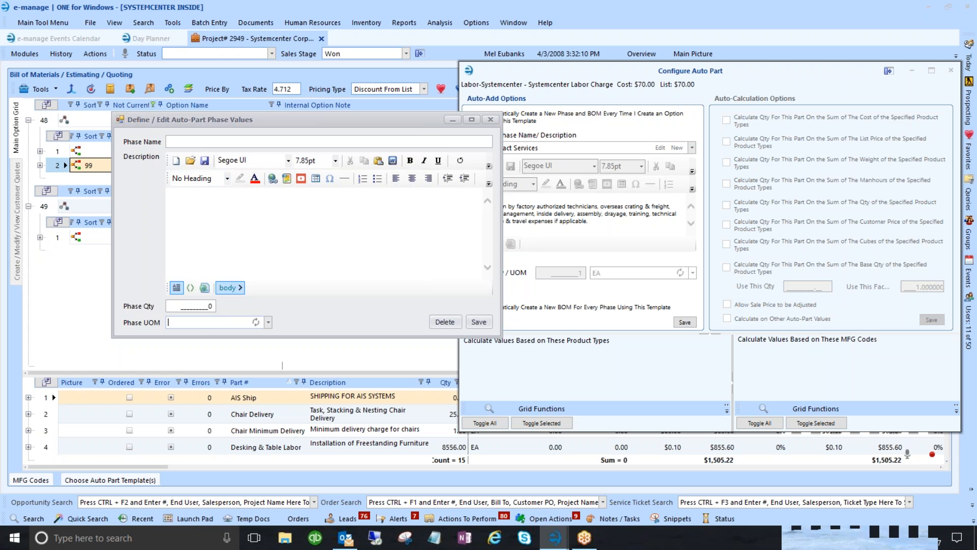
left_click_drag(232, 123, 179, 287)
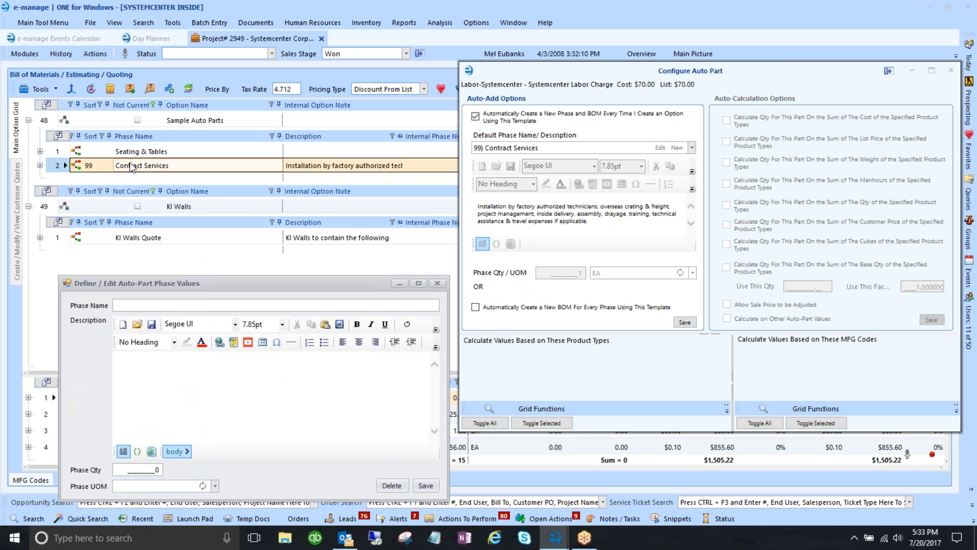
left_click_drag(255, 284, 236, 125)
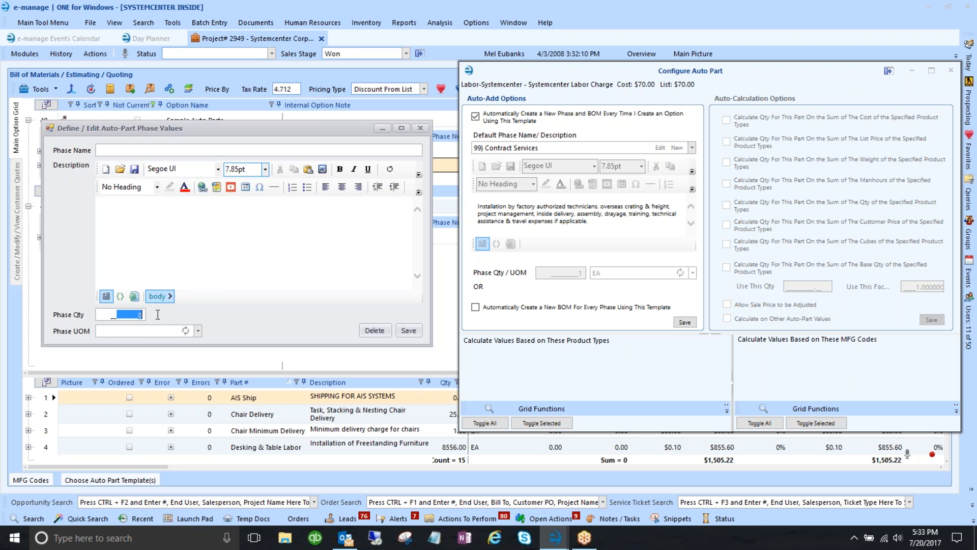
left_click_drag(170, 128, 167, 175)
left_click(418, 174)
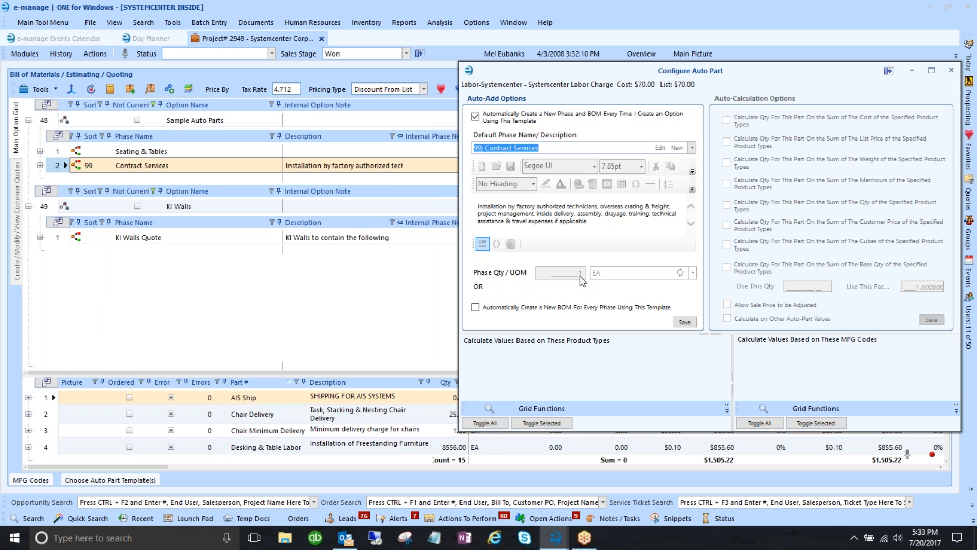
left_click(685, 322)
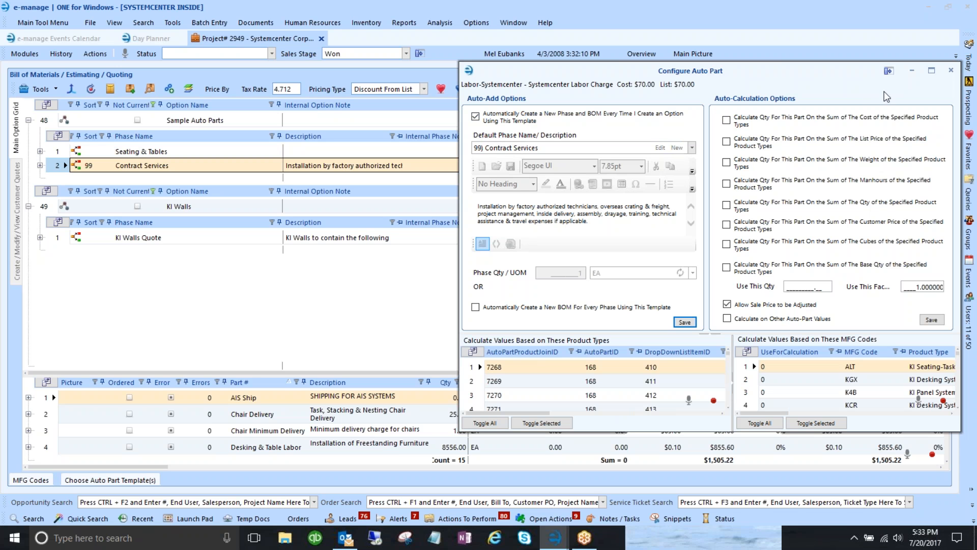
- Close the Labor-Systemcenter Configure Auto Part dialog to return to the Configure Auto Parts list
left_click(950, 71)
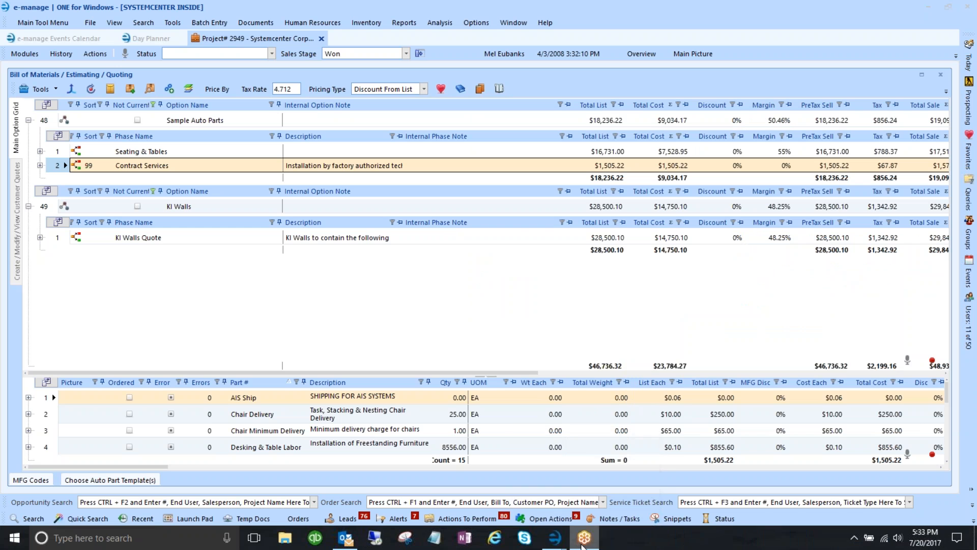
mouse_move(555, 538)
left_click(621, 474)
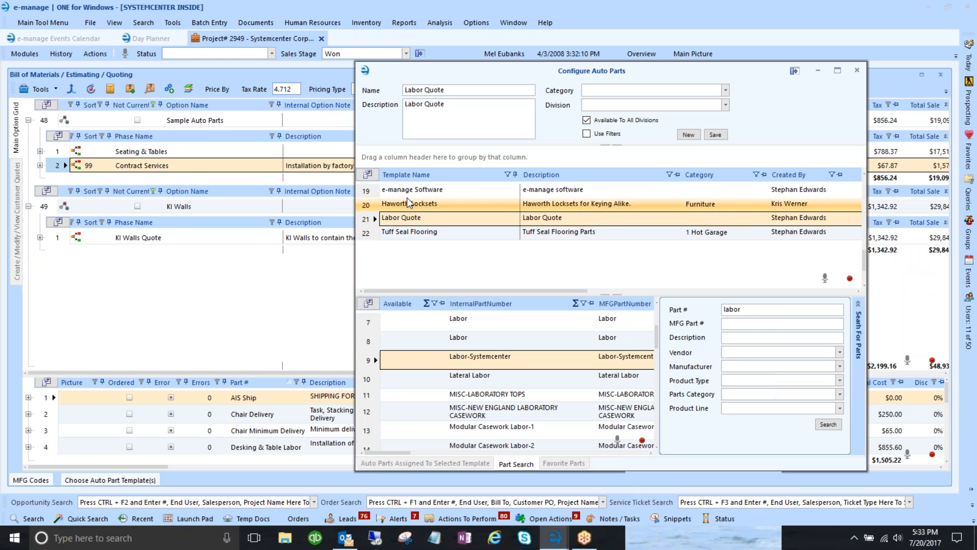
left_click(414, 464)
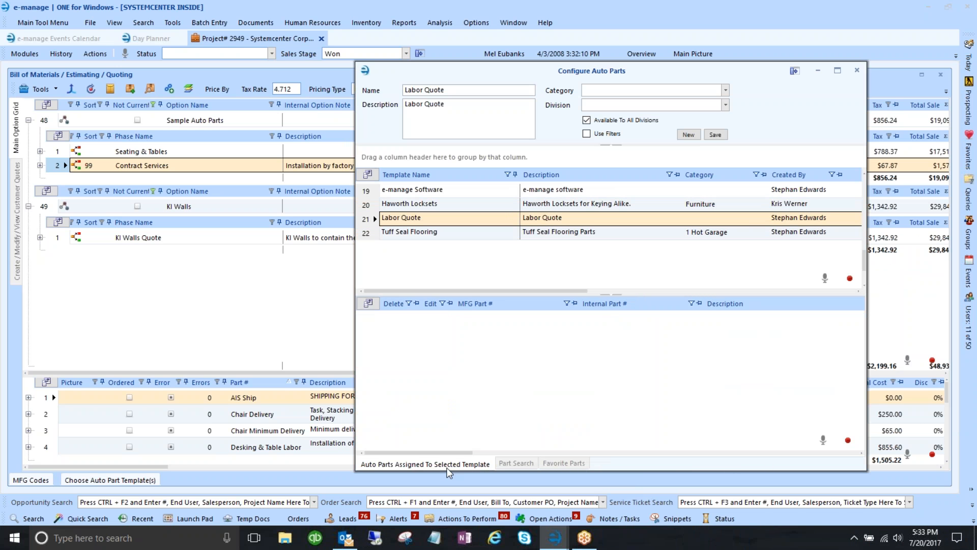
left_click(511, 464)
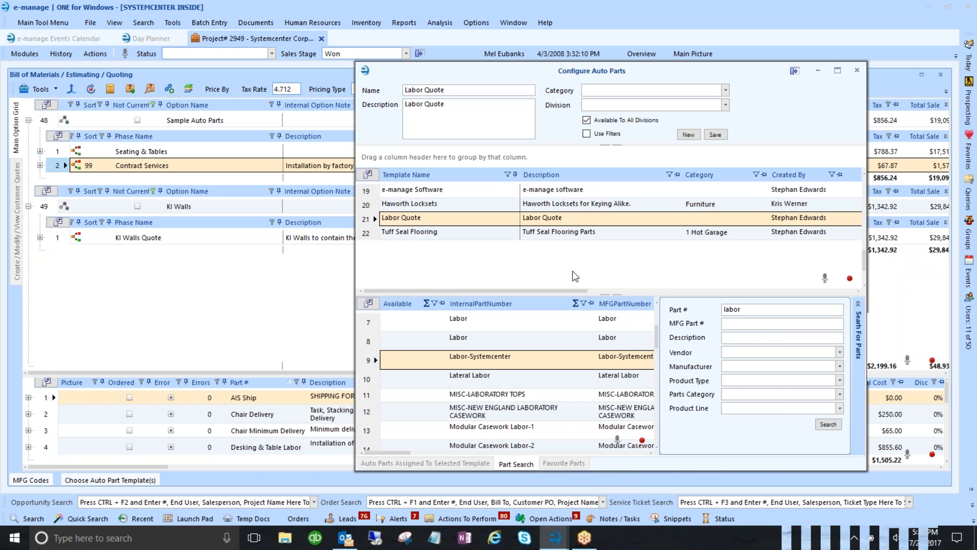
left_click(387, 204)
left_click(374, 219)
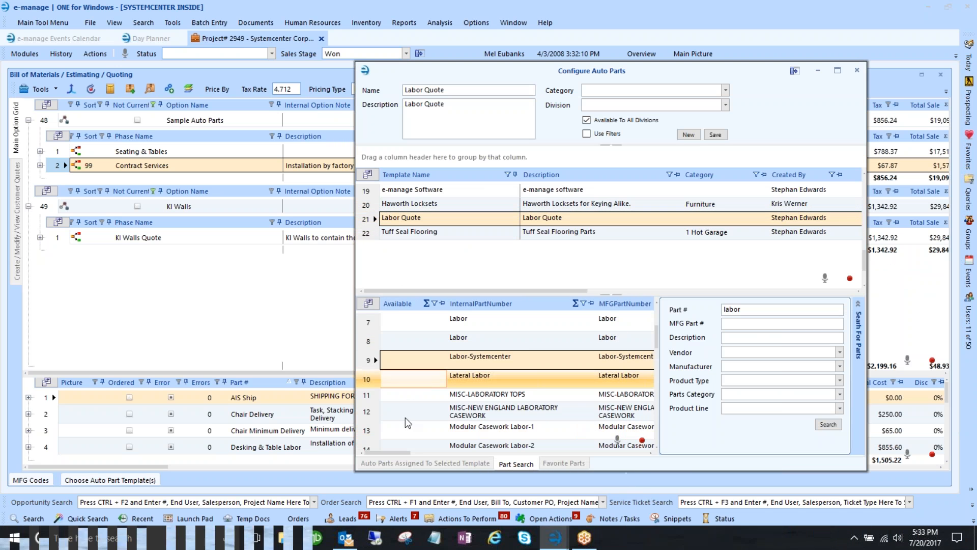
left_click(408, 464)
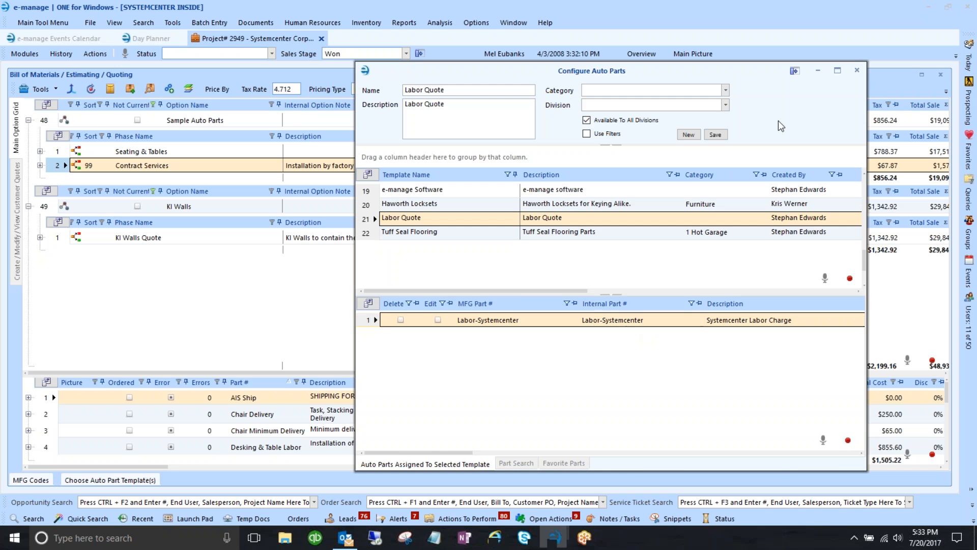
left_click(858, 72)
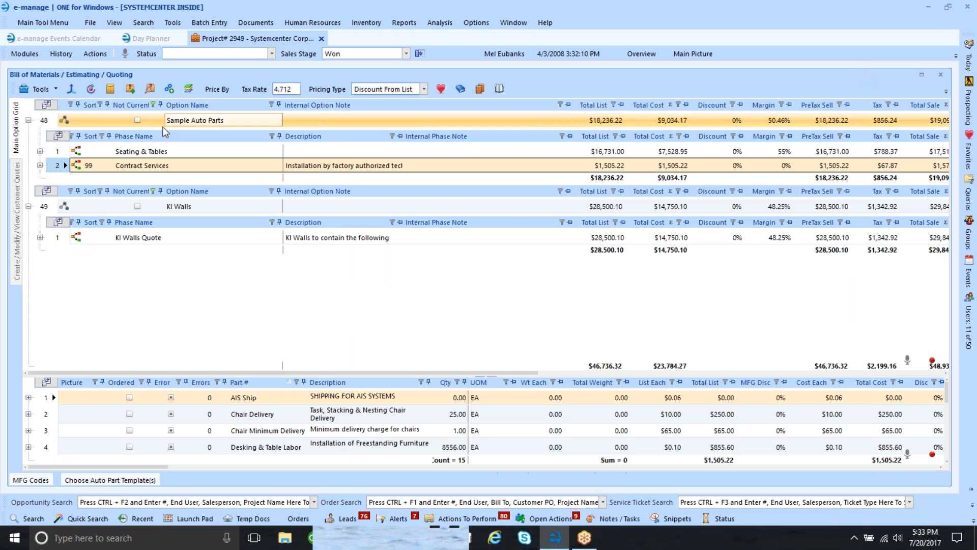
- Collapse the Sample Auto Parts and KI Walls options and untick the 05) KI Walls template
left_click(28, 121)
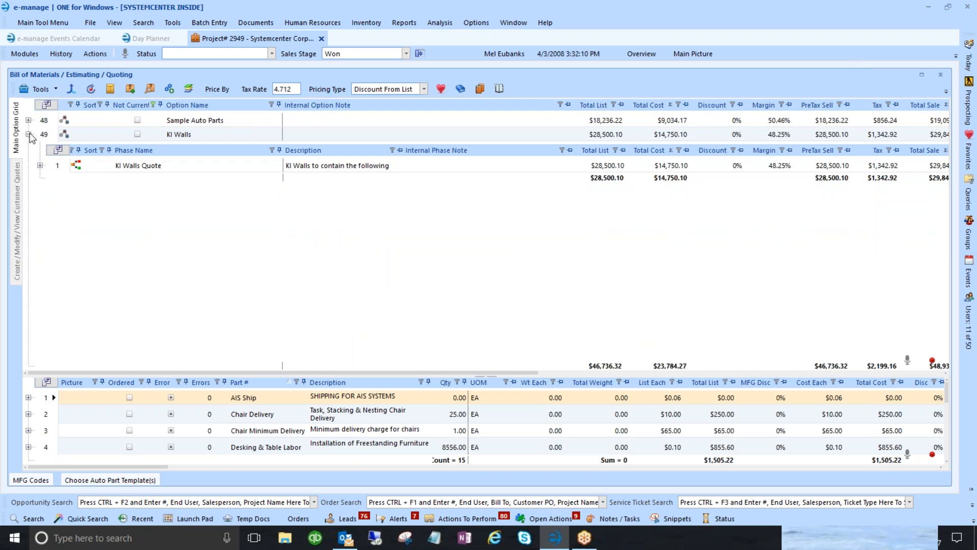
left_click(28, 134)
left_click(97, 483)
left_click(65, 387)
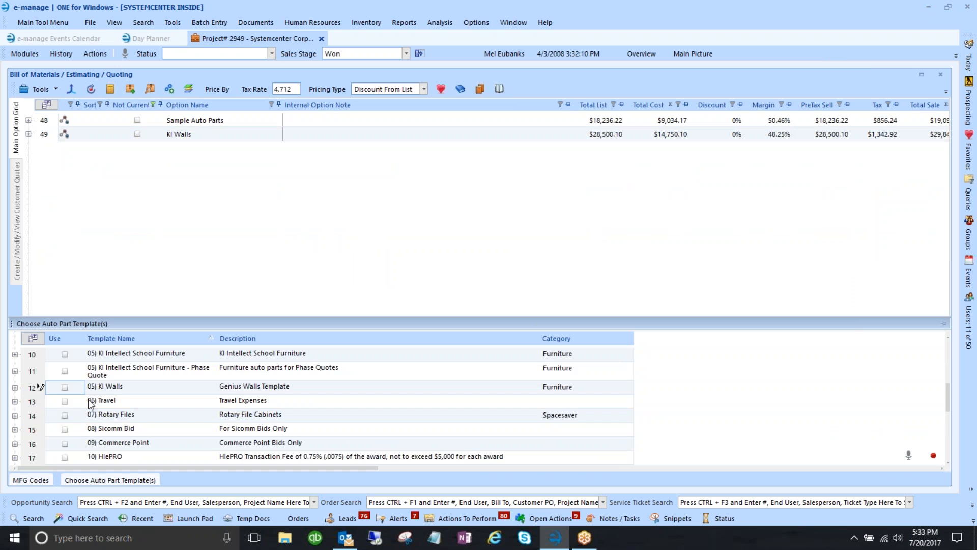
scroll(88, 399, "down", 2)
left_click(87, 399)
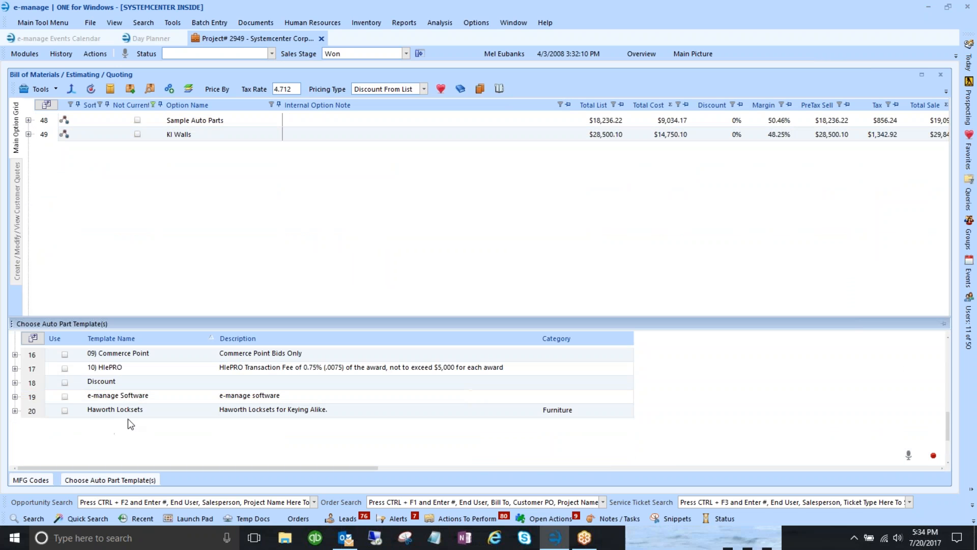
scroll(140, 371, "up", 5)
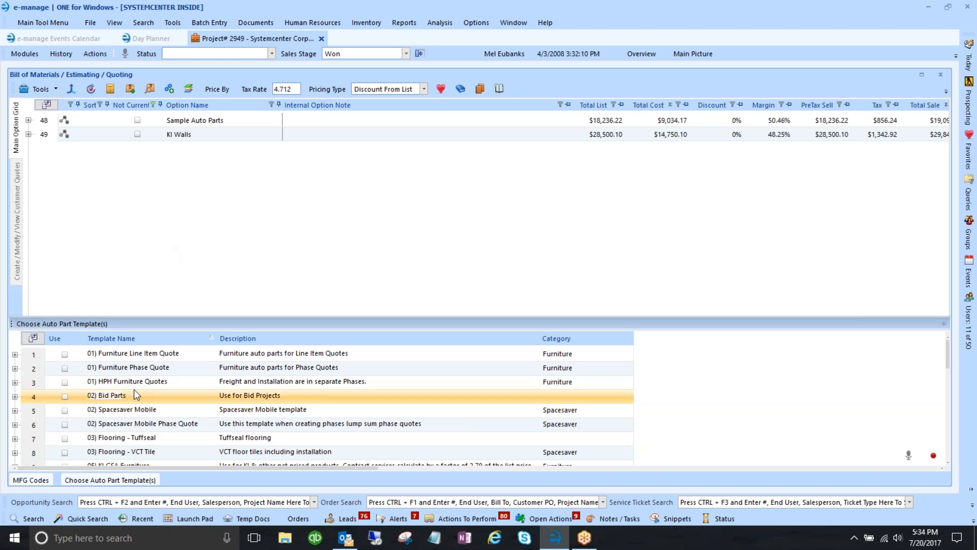
scroll(145, 404, "down", 2)
scroll(152, 428, "down", 3)
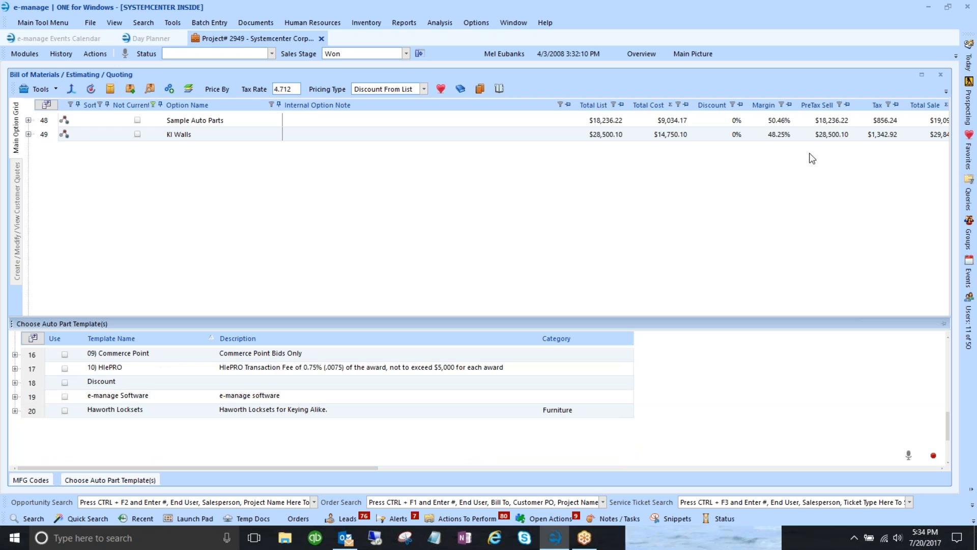
- Close the bill of materials panel and reopen the Order Entry module
left_click(940, 74)
left_click(28, 53)
left_click(50, 148)
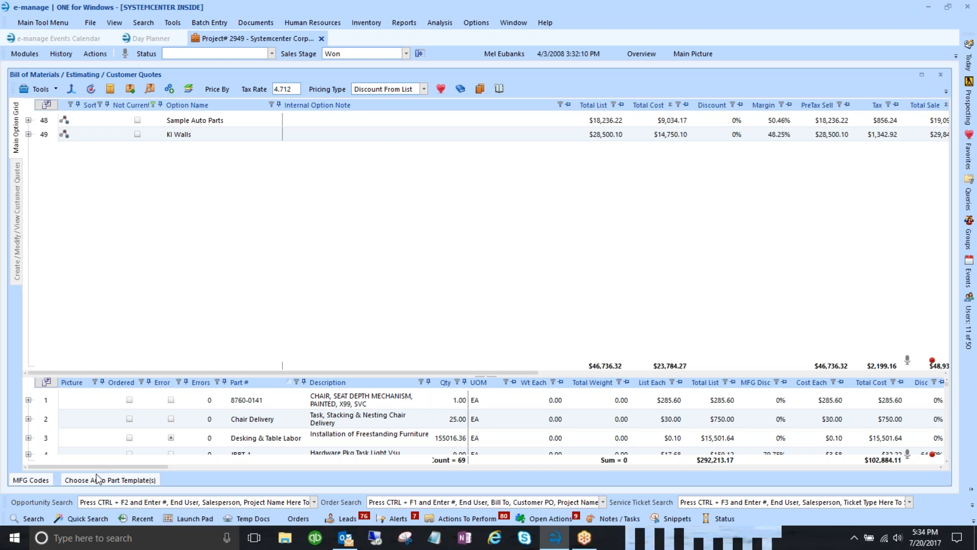
- Tick Use for the Labor Quote template and add a New Option to the quote
left_click(98, 480)
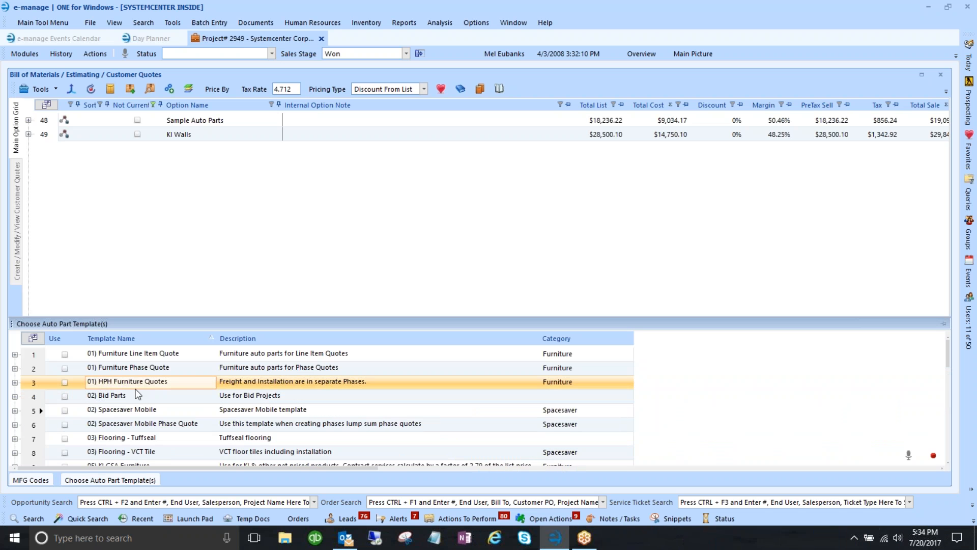
scroll(137, 394, "down", 4)
scroll(136, 394, "down", 1)
left_click(66, 383)
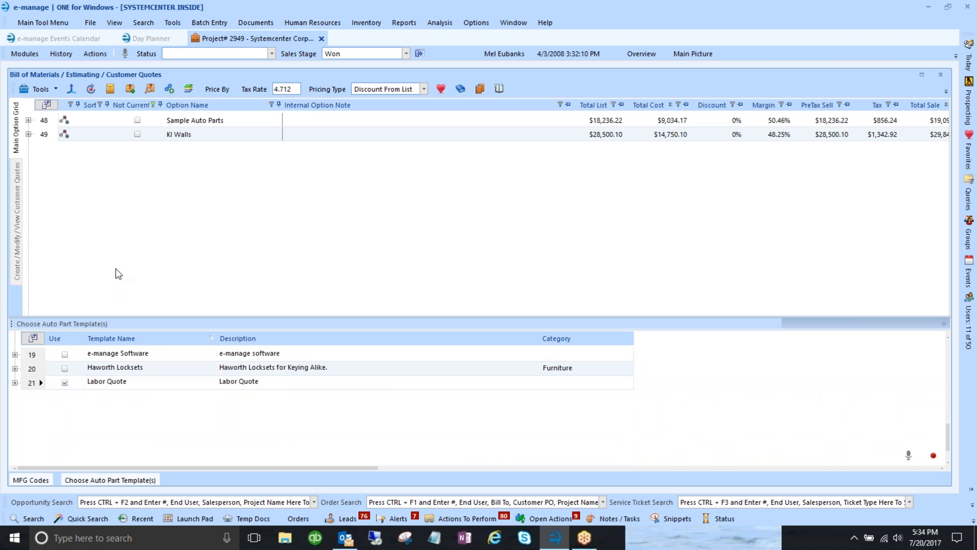
left_click(40, 89)
left_click(53, 104)
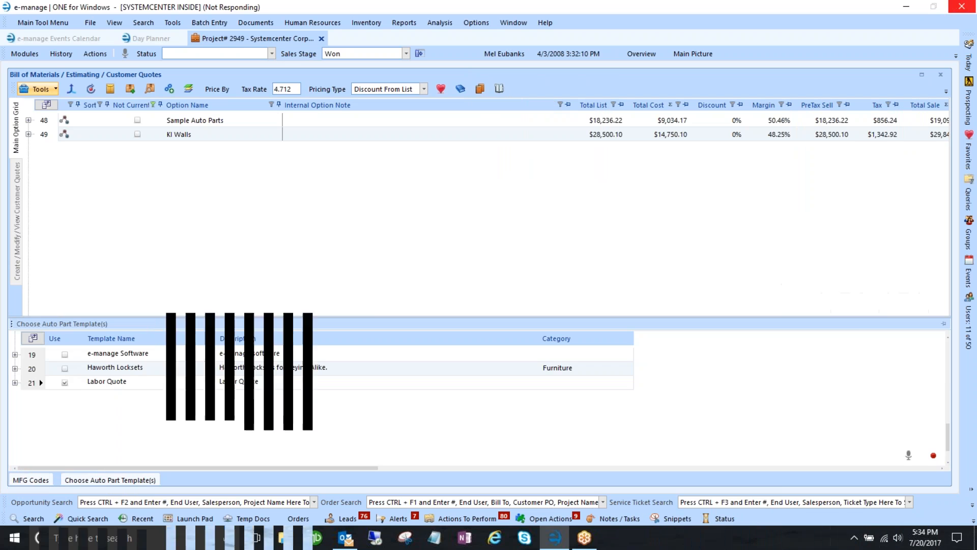
- Set Labor-Systemcenter's quantity in Contract Services to 20 hours, totalling $1,400.00
left_click(55, 250)
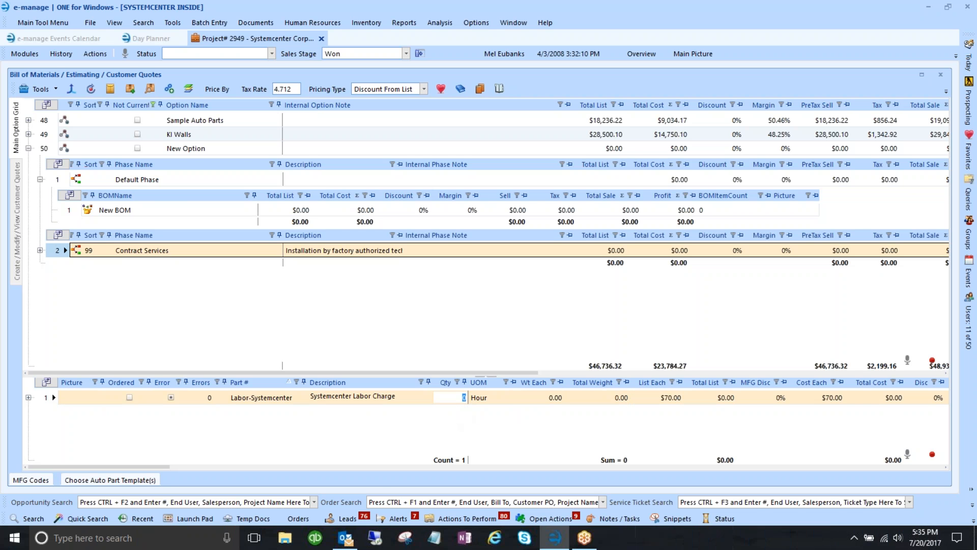
left_click(670, 397)
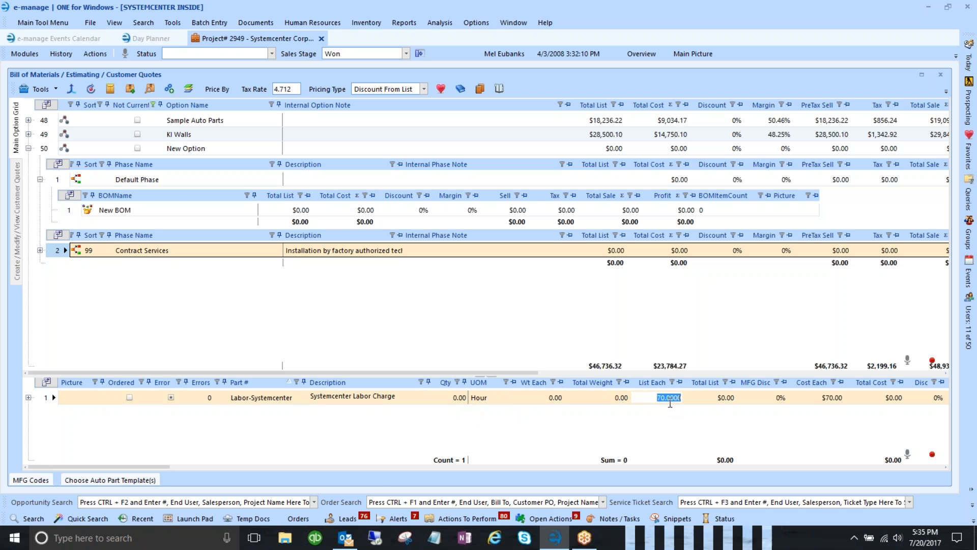
left_click(452, 400)
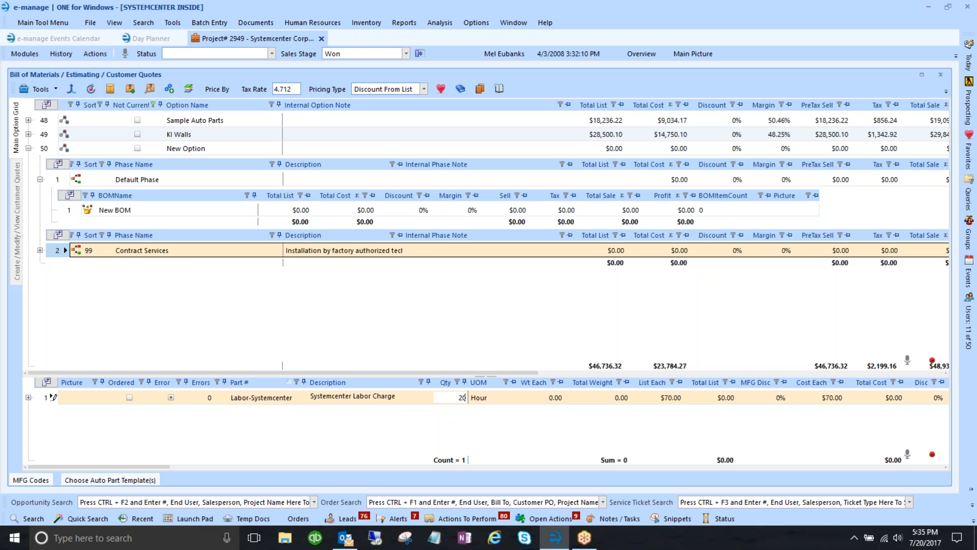
type("20")
key("Tab")
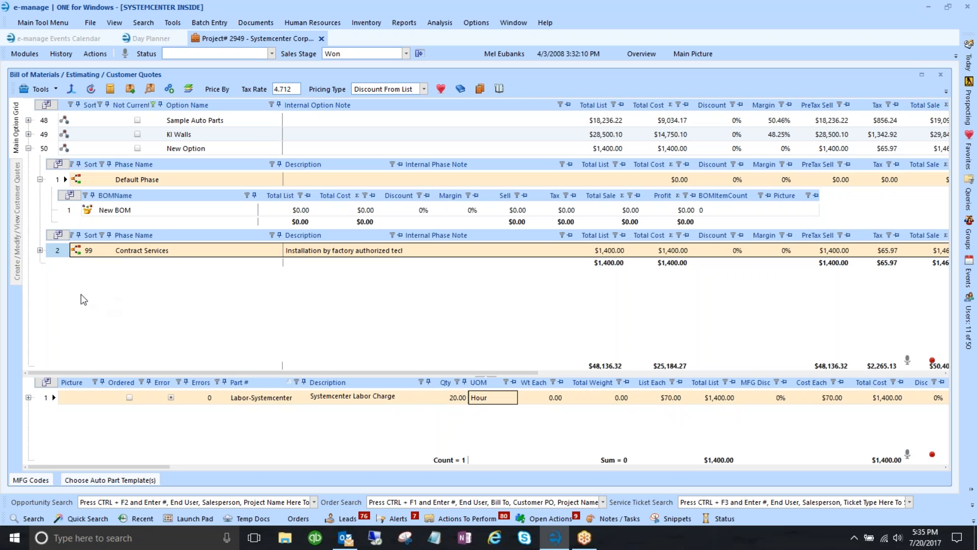
- Collapse option 50 and open Tools > Configure > Configure BOM/Quick Quote Auto Parts
left_click(29, 149)
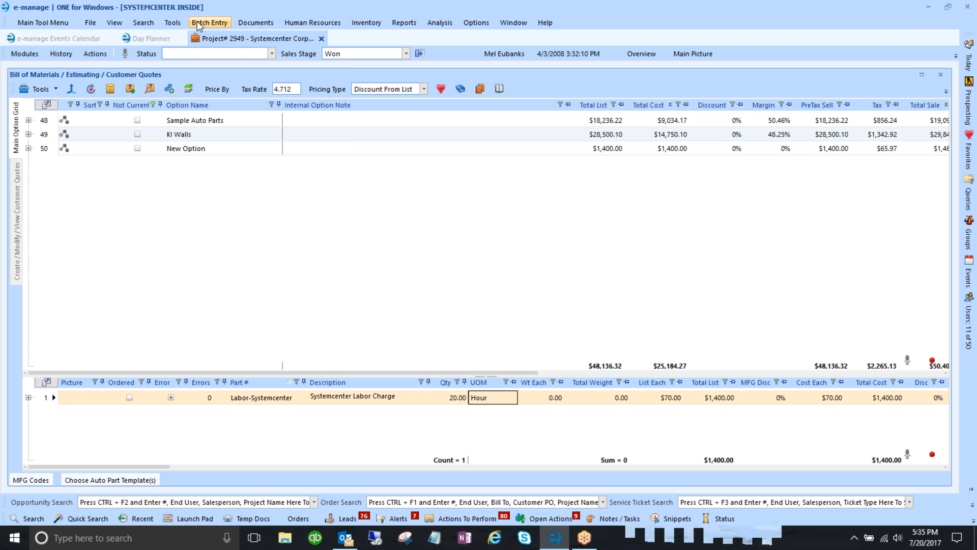
left_click(173, 24)
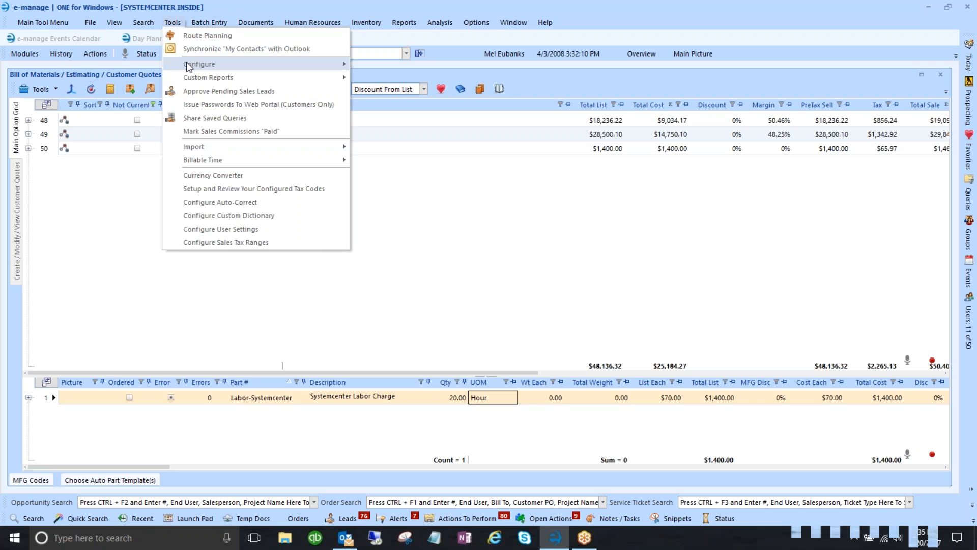
mouse_move(190, 64)
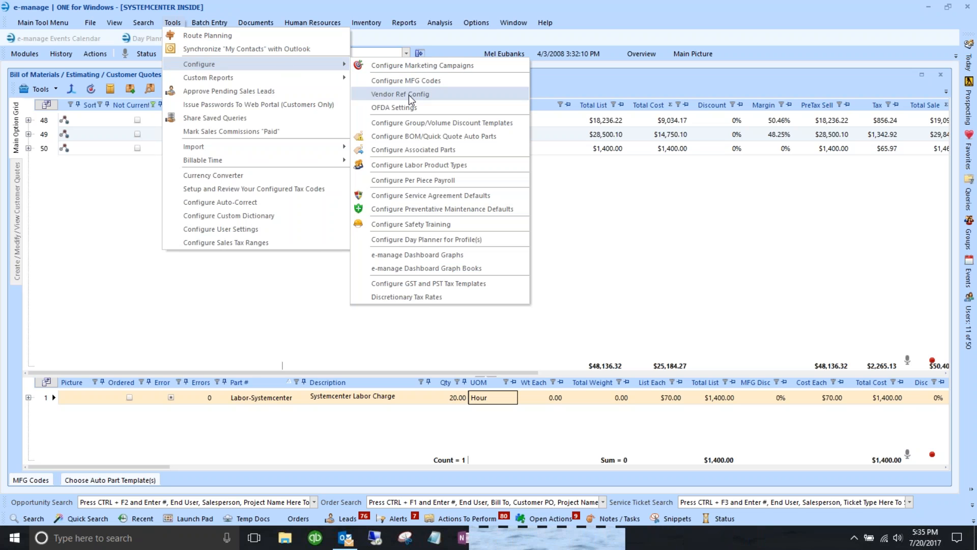
left_click(406, 135)
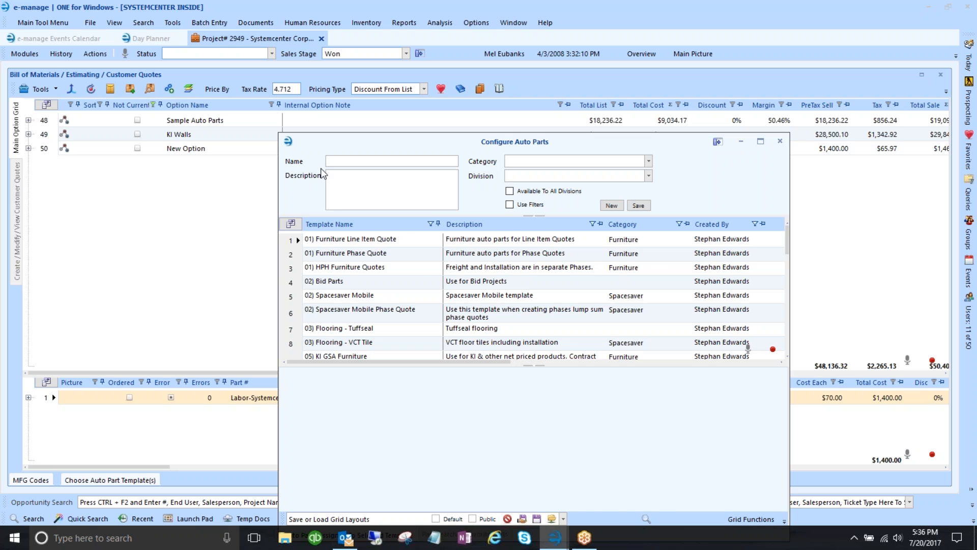
- Select the Labor Quote template and open its Labor-Systemcenter part's auto-part settings
left_click_drag(358, 146, 269, 52)
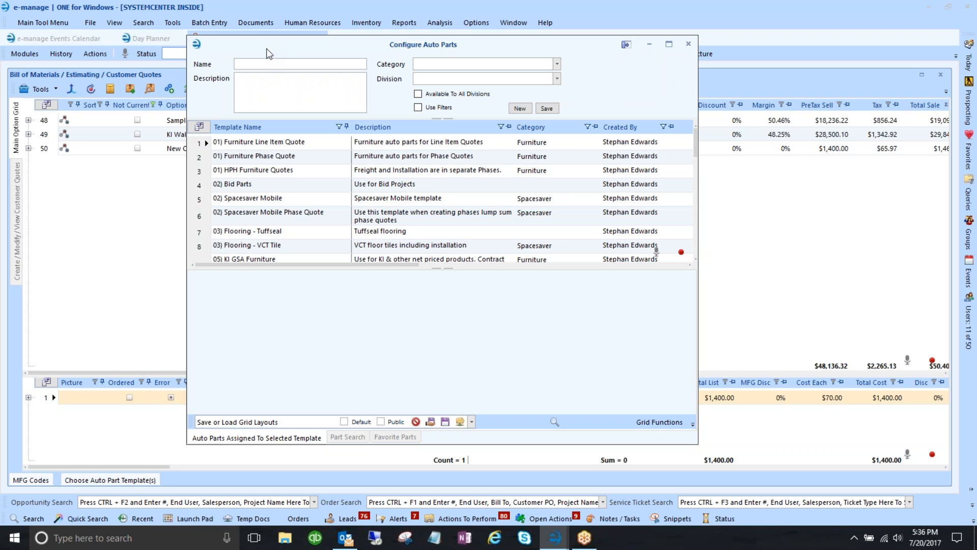
left_click(262, 233)
scroll(263, 233, "down", 6)
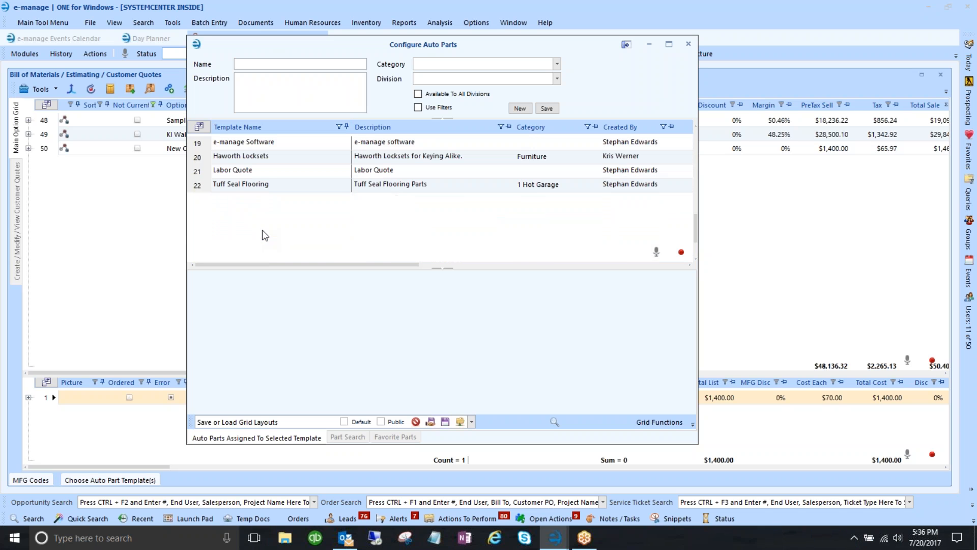
left_click(219, 172)
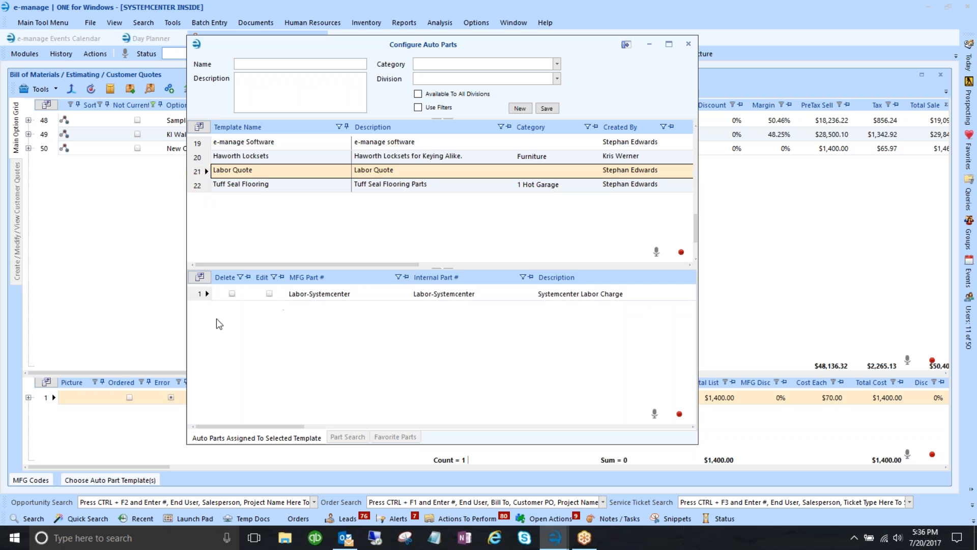
left_click(204, 295)
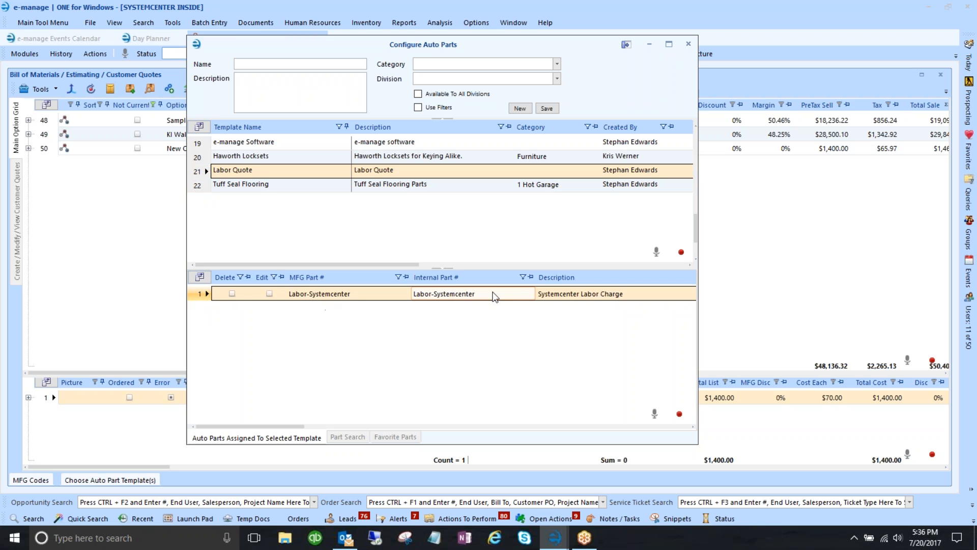
left_click(203, 290)
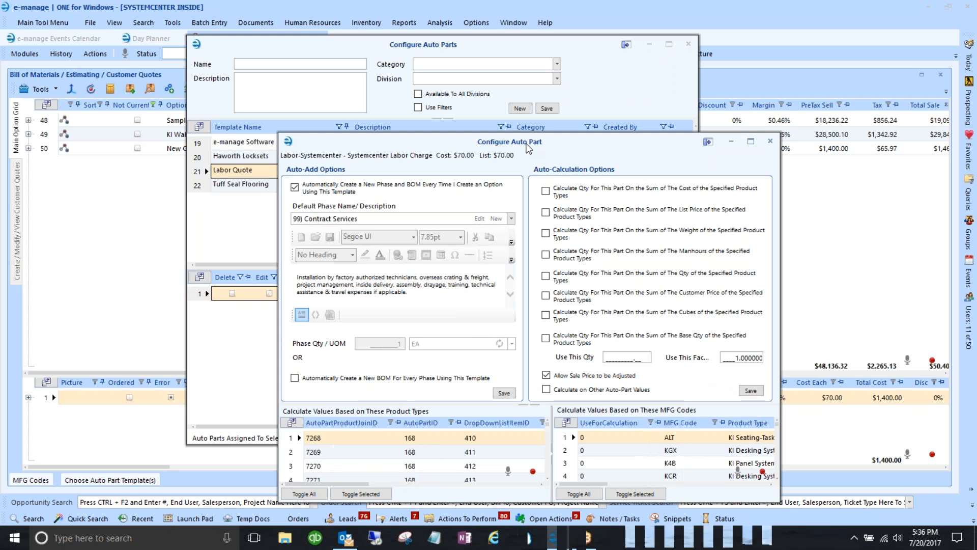
- Expand option 48 Sample Auto Parts to list Seating & Tables and 99 Contract Services
left_click_drag(436, 74, 408, 51)
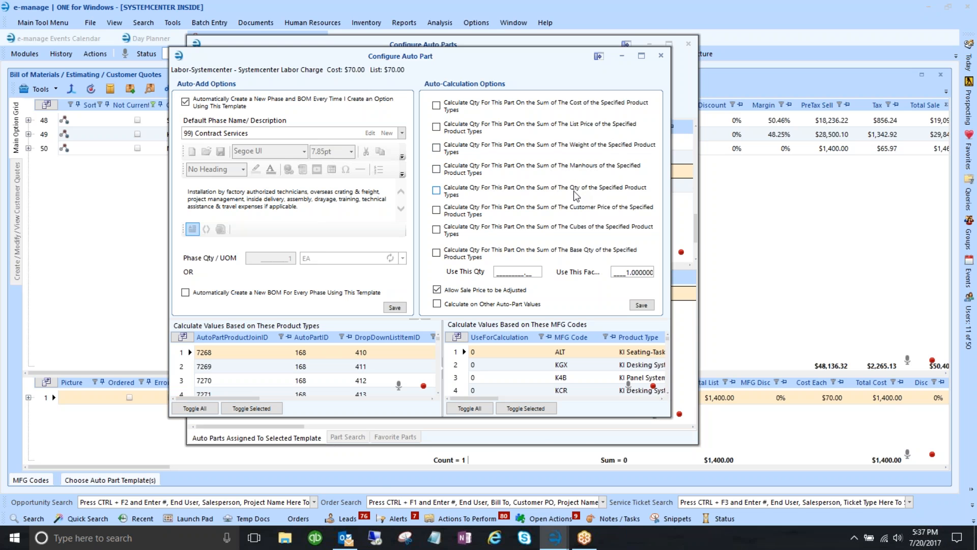
left_click(28, 120)
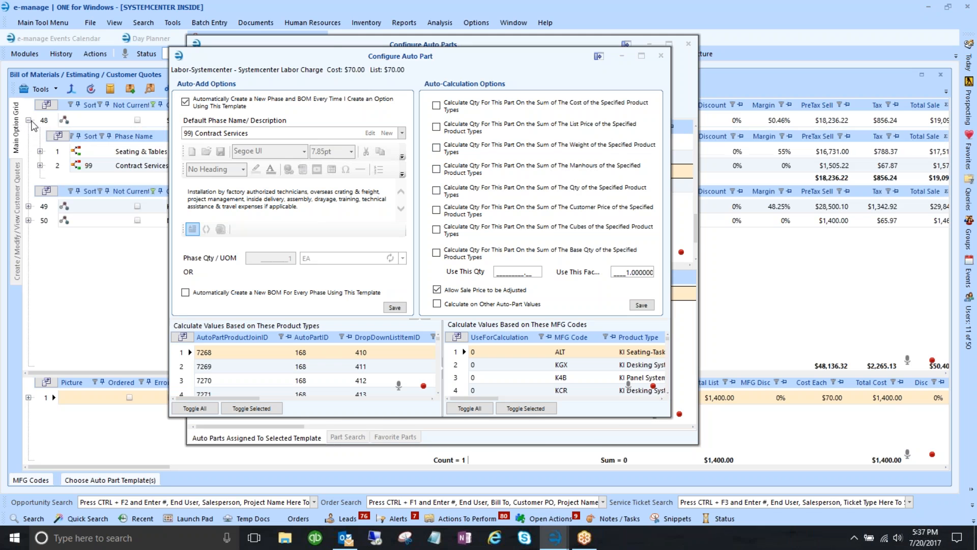
- Look over the Seating & Tables phase, then show the Contract Services phase's parts
left_click(62, 153)
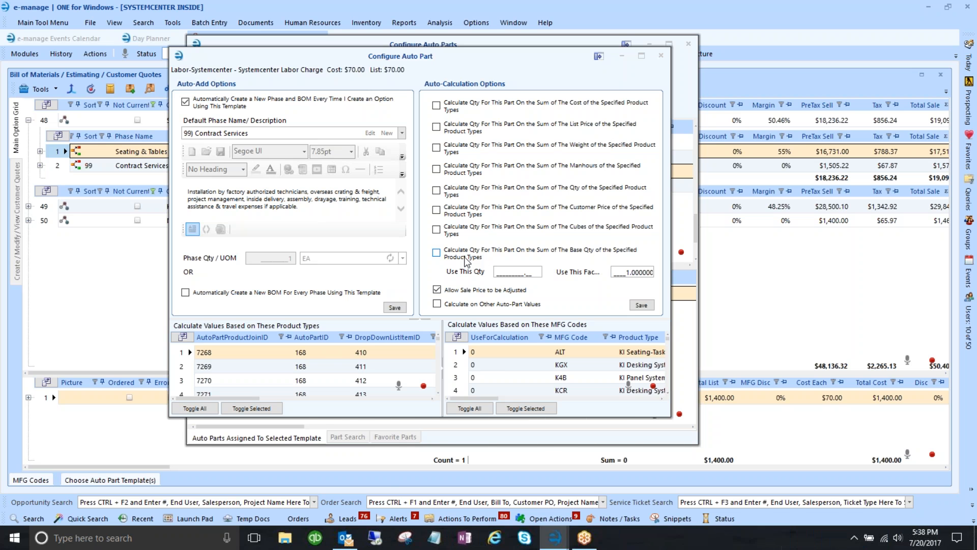
left_click(333, 385)
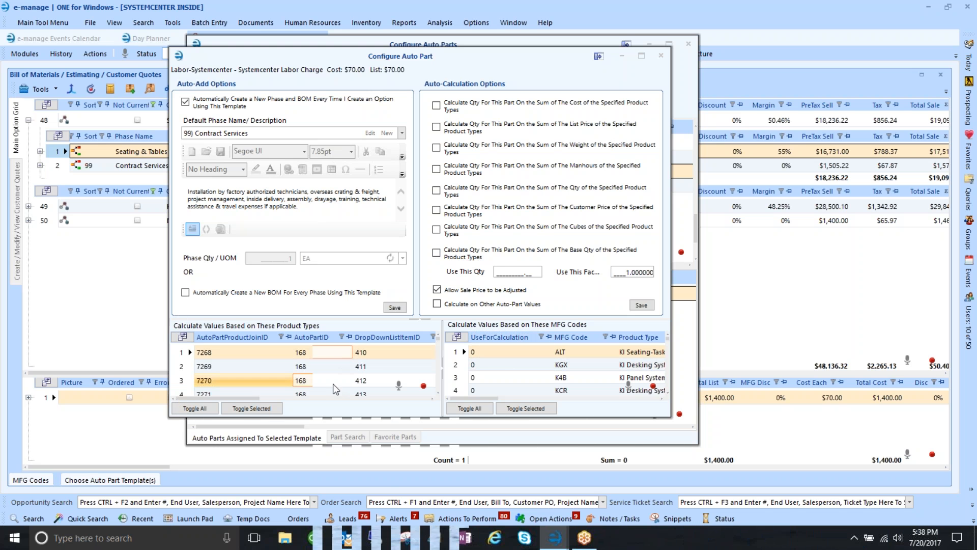
scroll(277, 371, "down", 5)
scroll(278, 371, "up", 5)
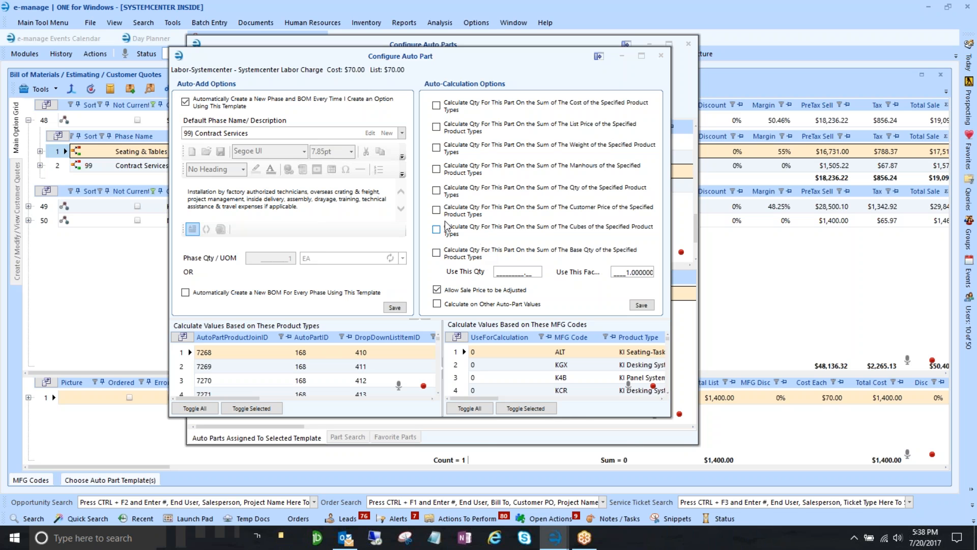
left_click(76, 165)
- Minimize the template list and check Labor-Systemcenter's Use This Qty and Use This Factor 1.000000
left_click_drag(316, 61, 525, 76)
left_click(649, 44)
left_click_drag(596, 73, 497, 18)
left_click(695, 430)
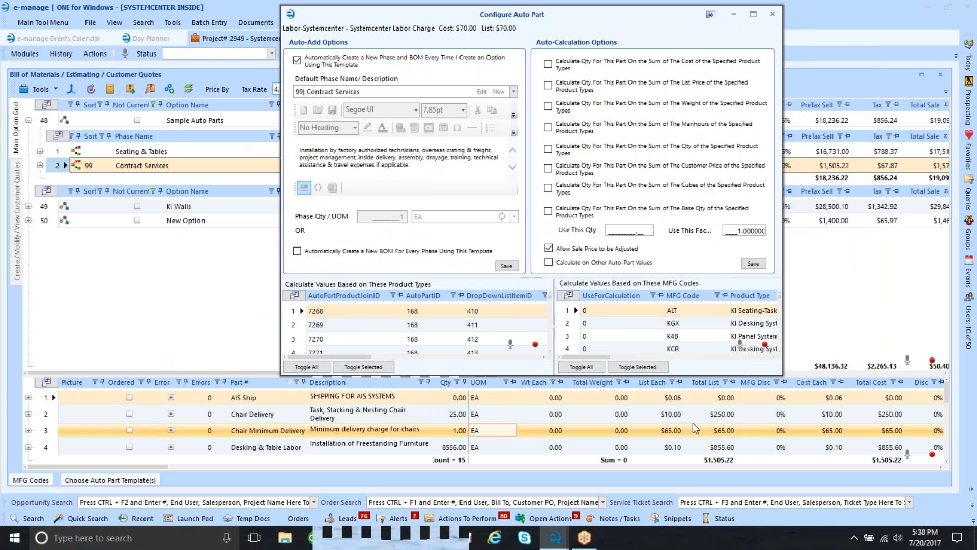
left_click(622, 231)
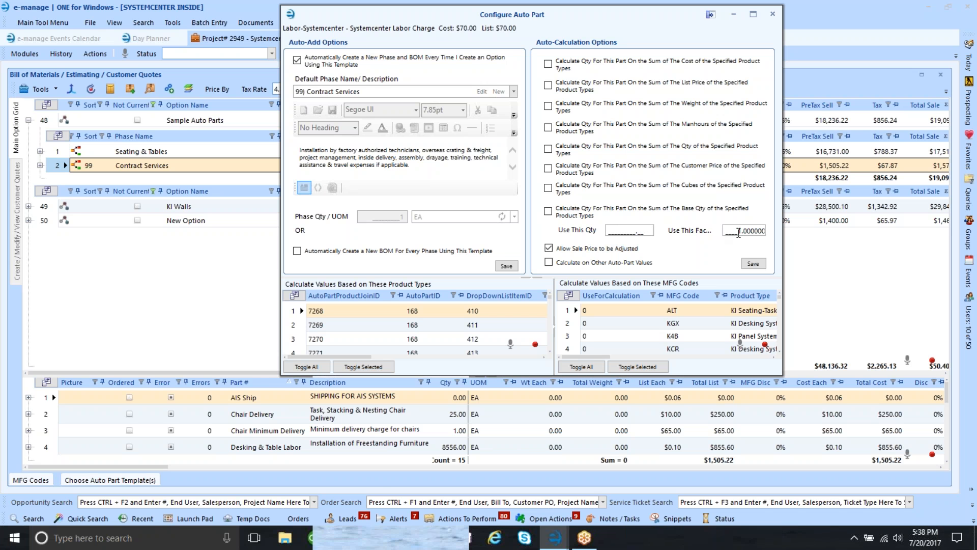
left_click(736, 232)
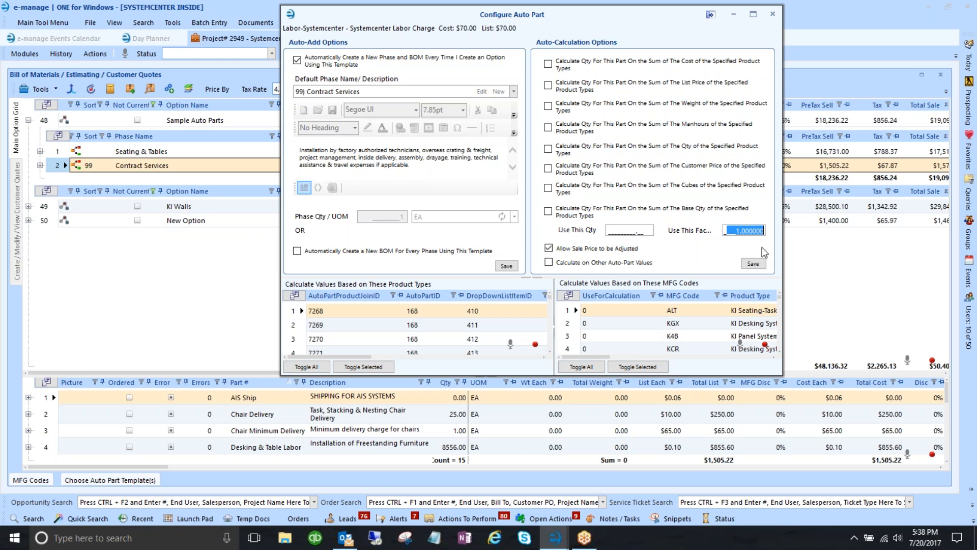
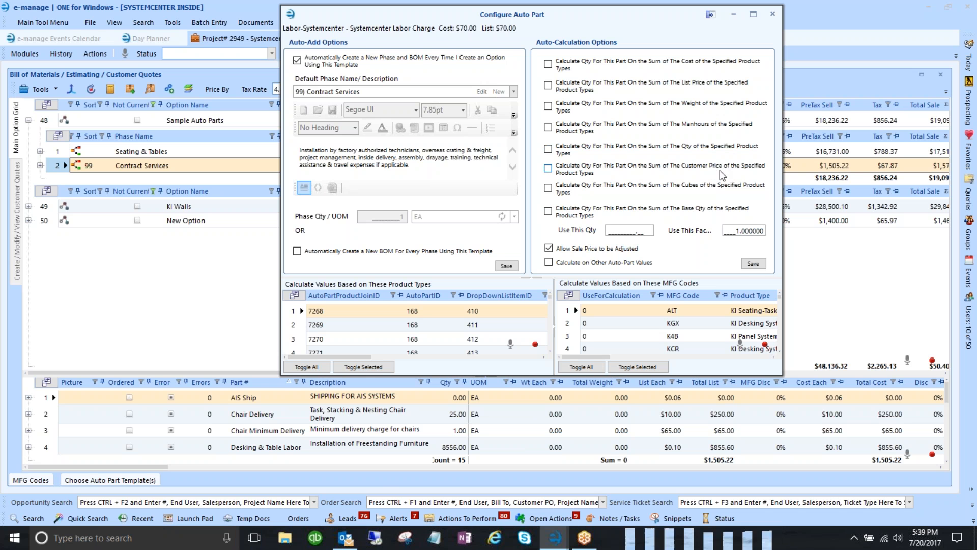
- Adjust the labor calculation factor, then collapse the Sample Auto Parts option
left_click(743, 232)
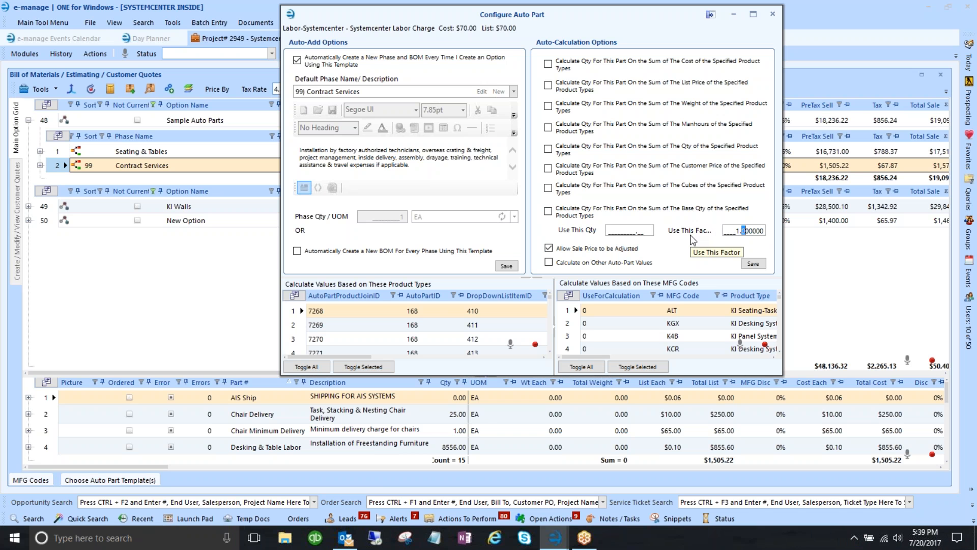
left_click_drag(504, 18, 640, 26)
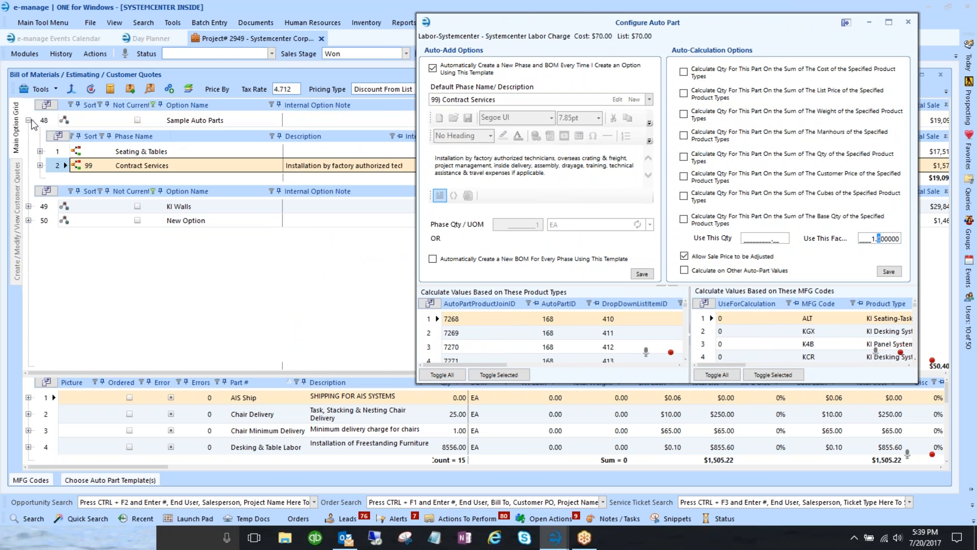
left_click(28, 121)
- Create new option 51 from the 03) Flooring - Tuffseal auto-part template
left_click(106, 480)
scroll(104, 394, "up", 4)
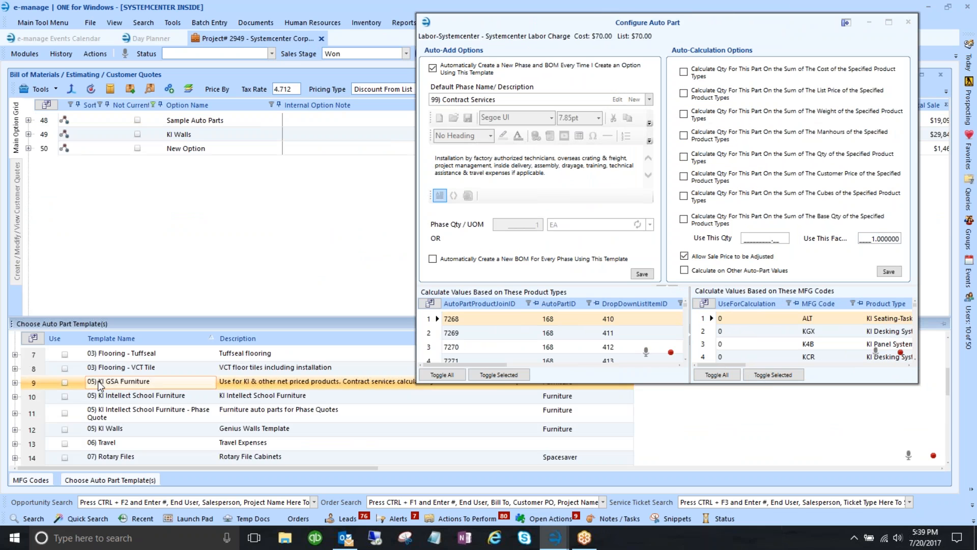
scroll(99, 383, "down", 3)
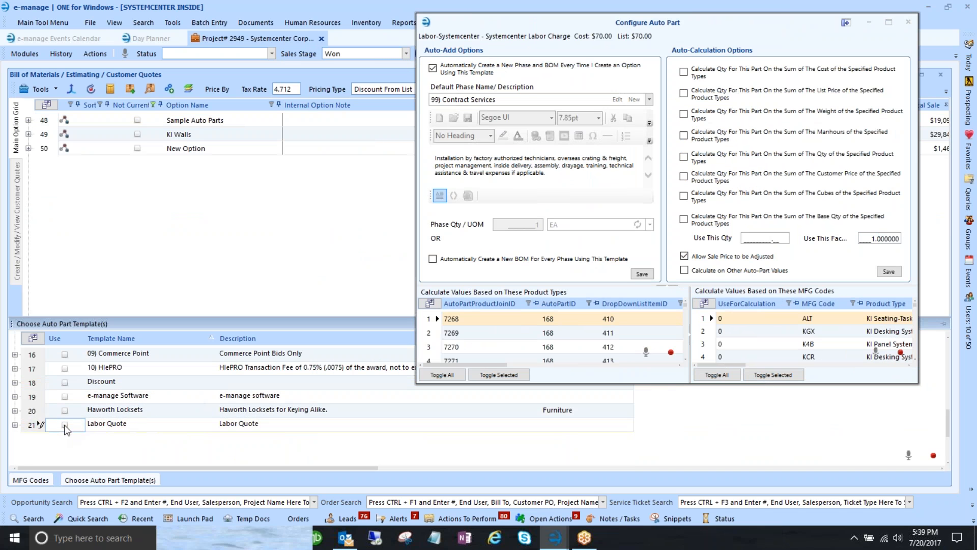
scroll(127, 402, "up", 3)
scroll(130, 400, "up", 1)
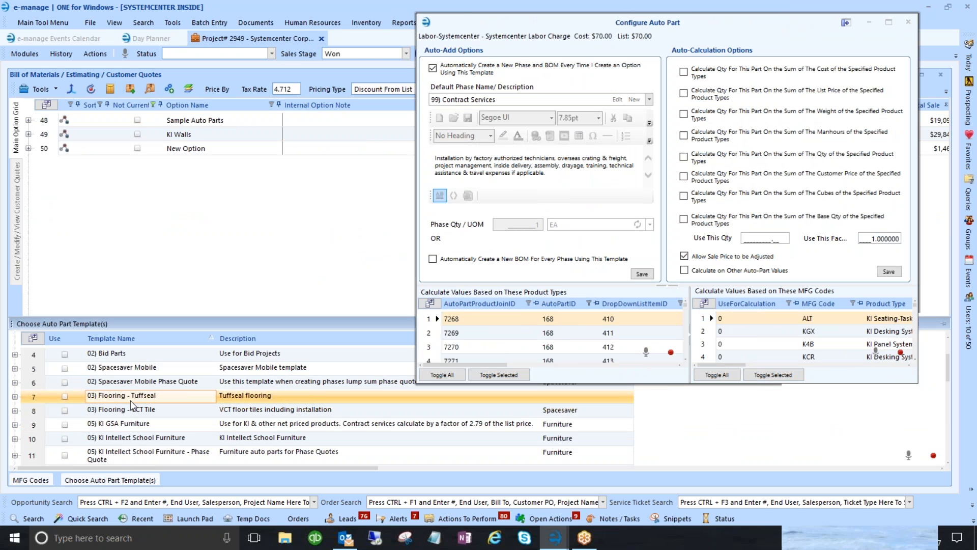
left_click(65, 396)
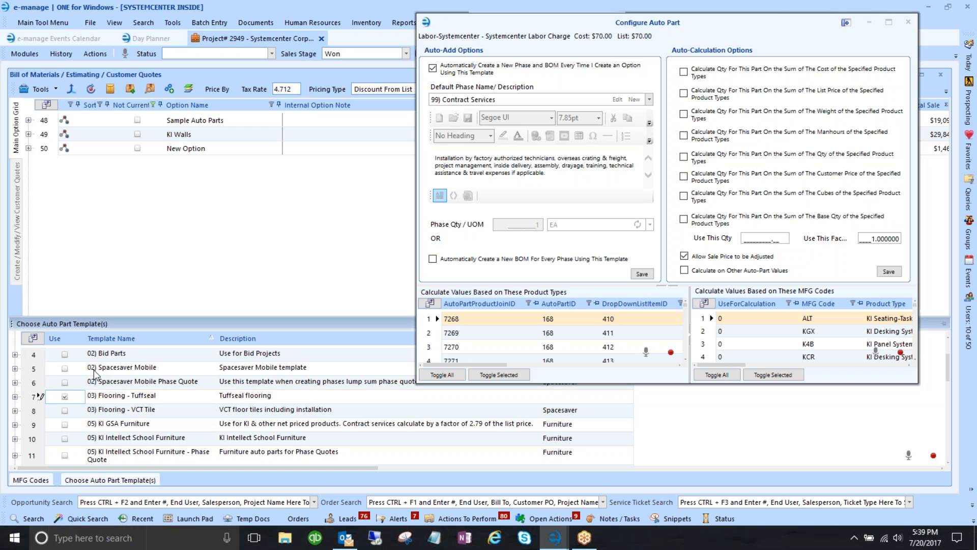
left_click(39, 90)
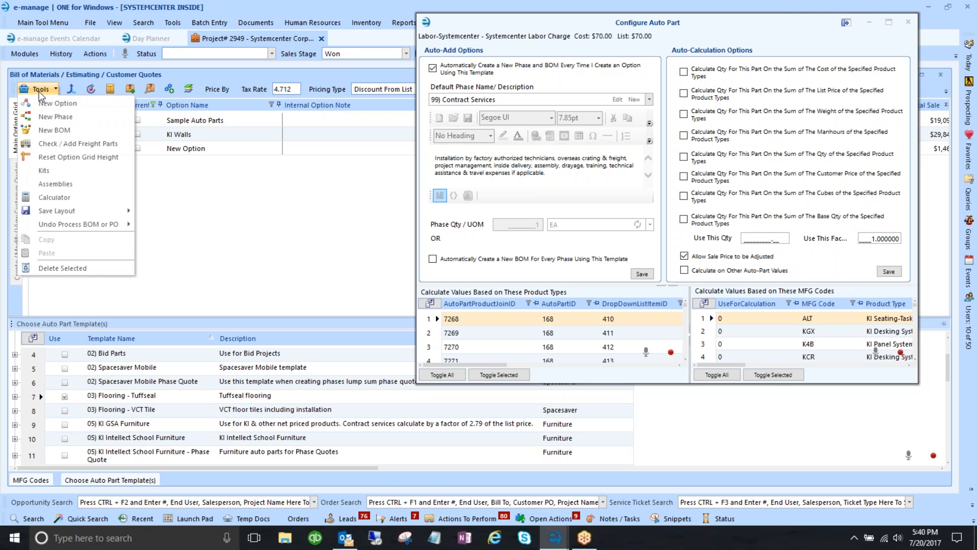
left_click(56, 103)
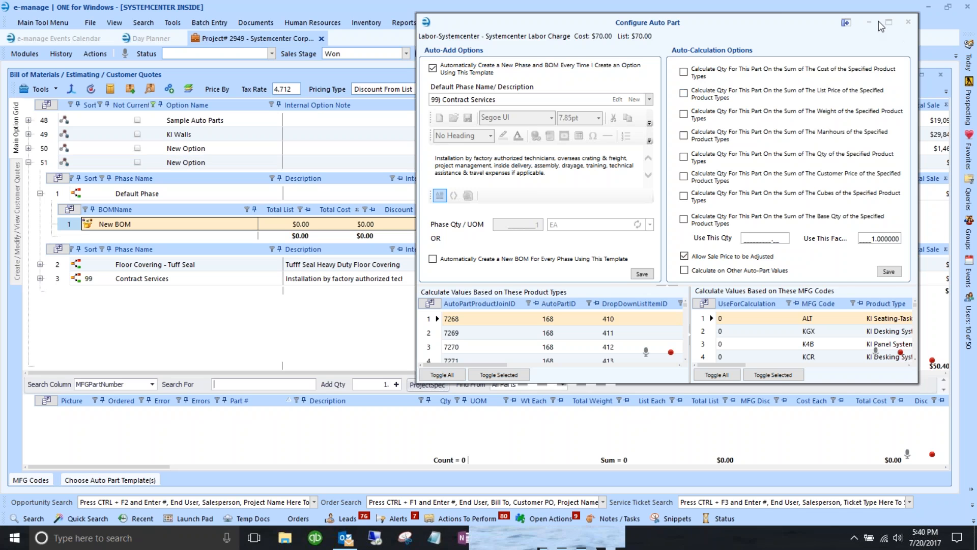
left_click(908, 22)
- Hide the empty Default Phase, heighten the parts grid, and list option 51's six Tuff Seal parts
left_click(170, 279)
left_click(147, 265)
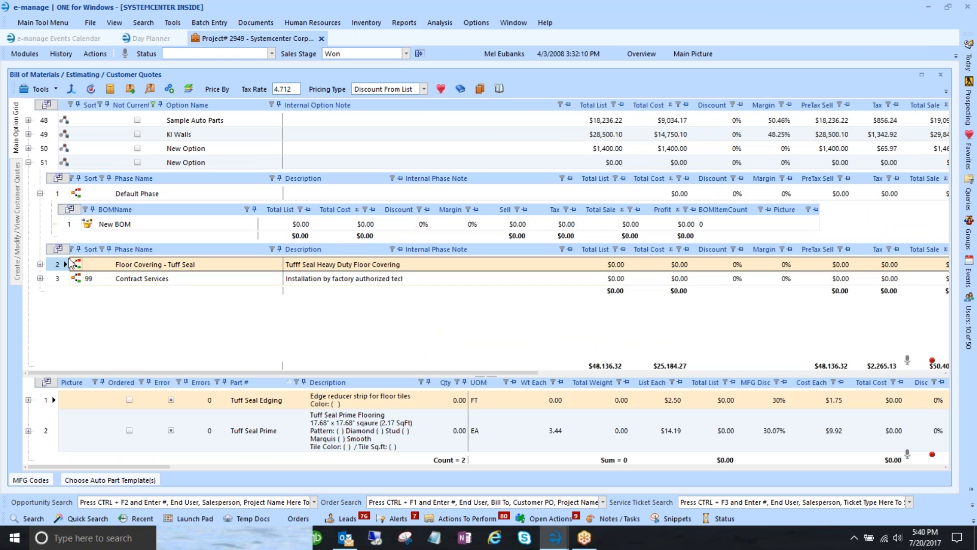
left_click(28, 163)
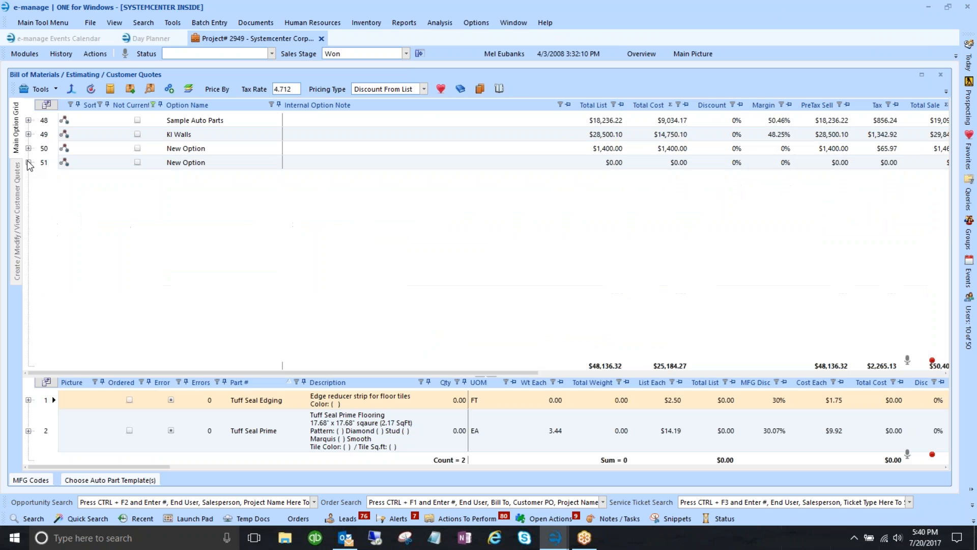
left_click(29, 163)
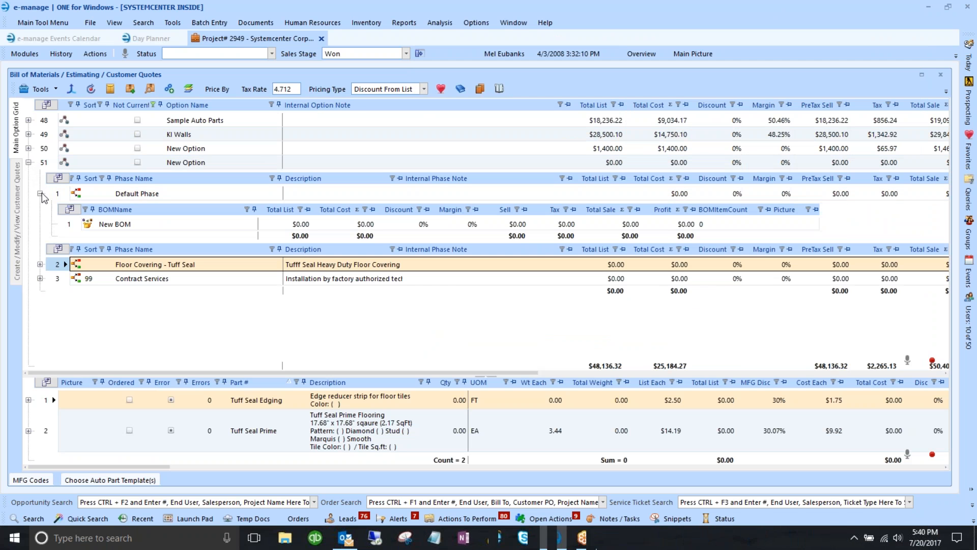
left_click(40, 194)
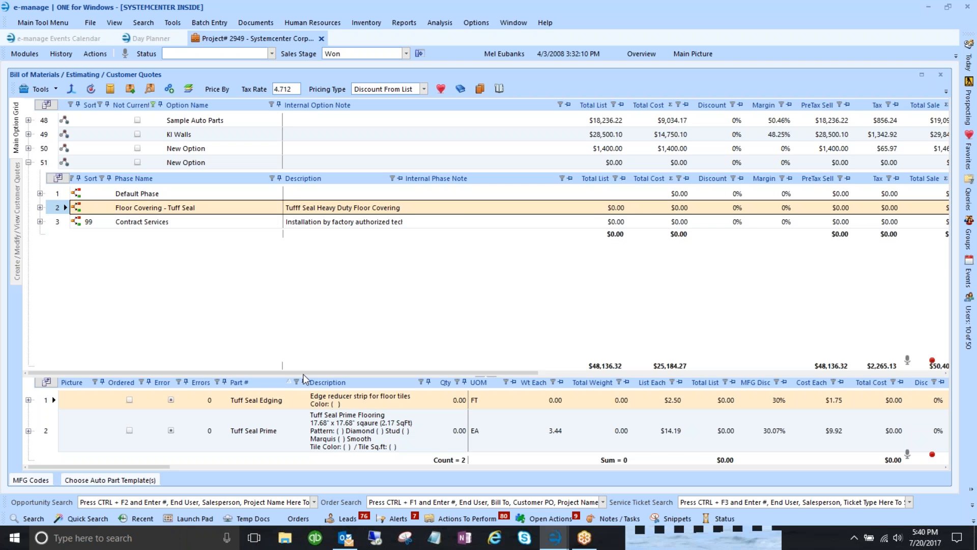
left_click_drag(301, 322, 302, 269)
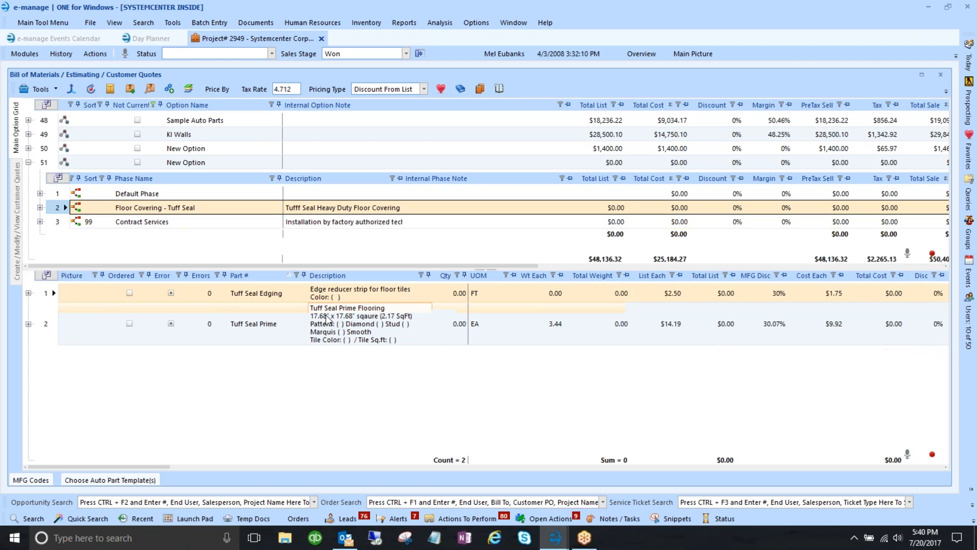
left_click(57, 163)
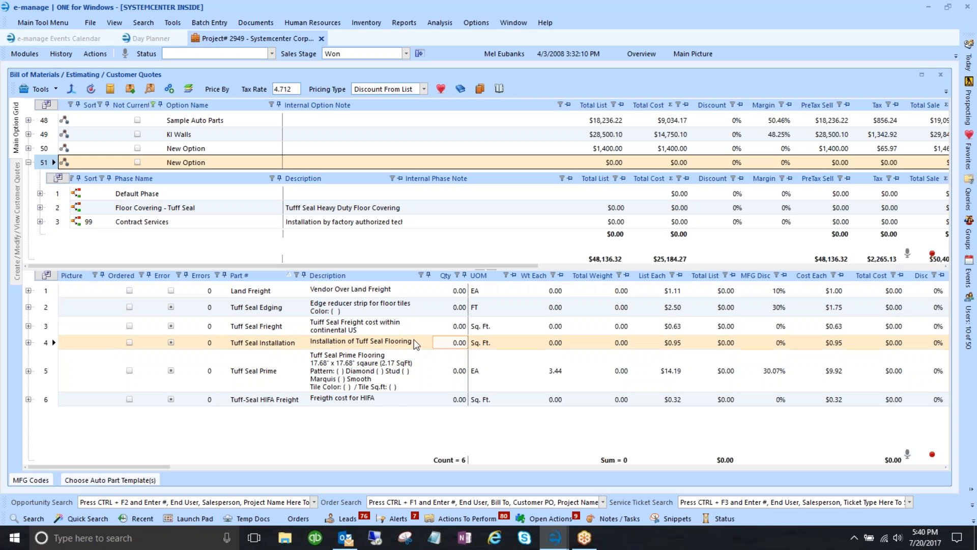
left_click(455, 369)
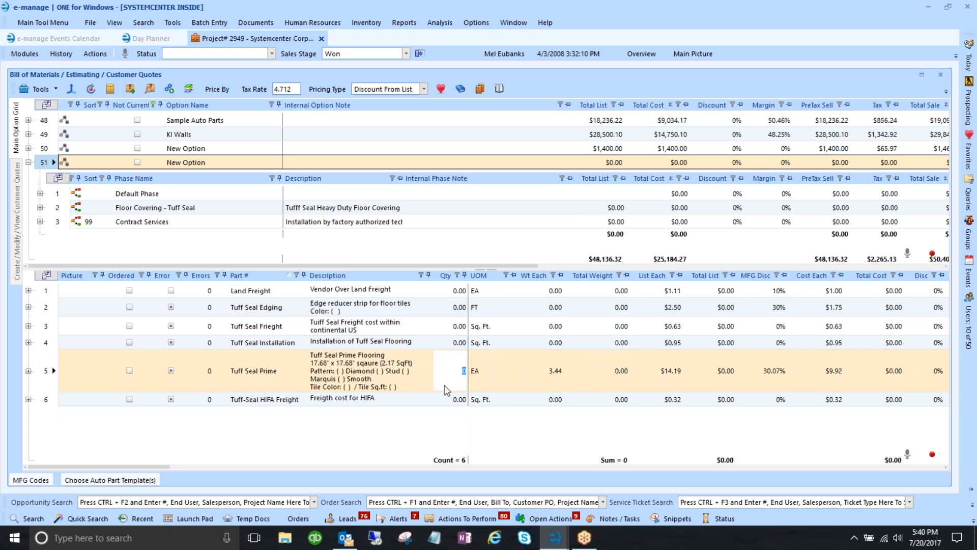
type("20")
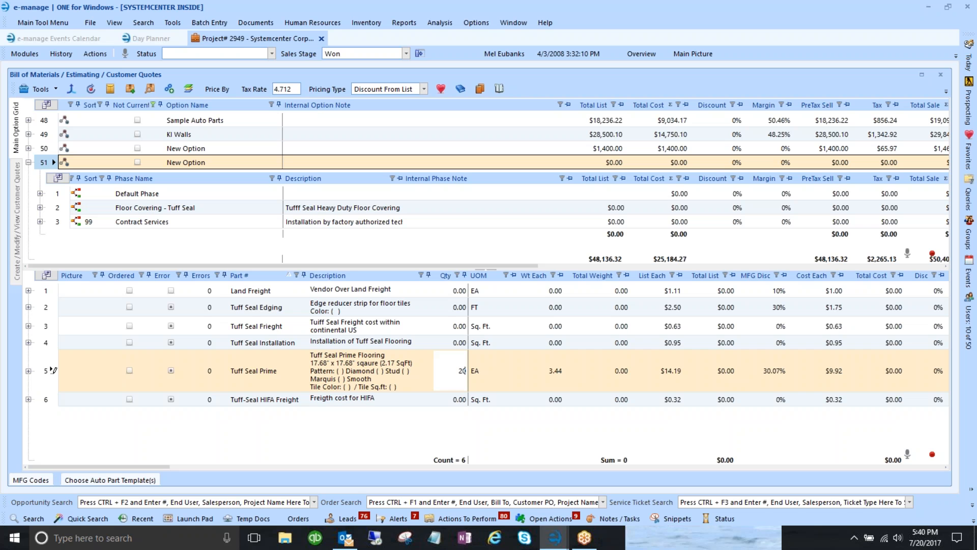
key("Tab")
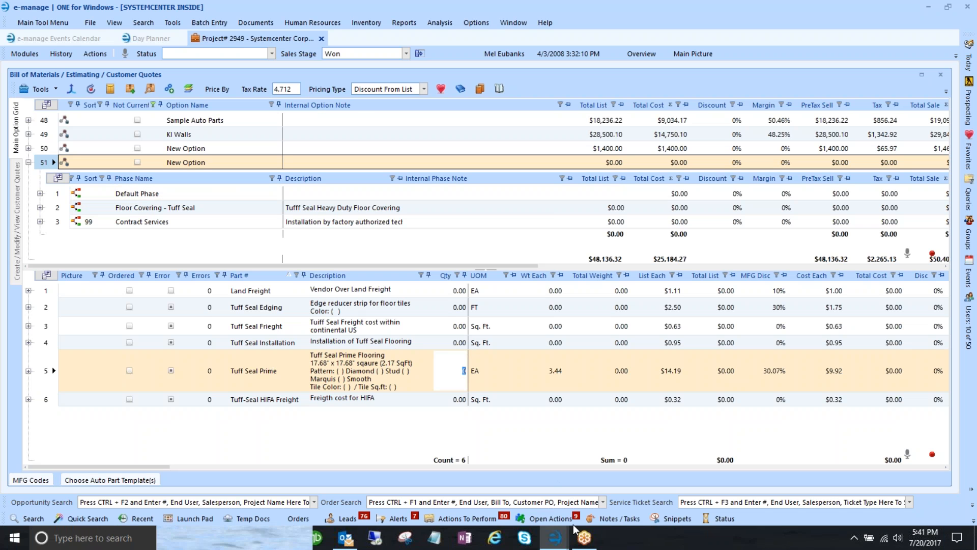
- Set the labor auto-part quantity to calculate from product types' customer price
left_click(550, 538)
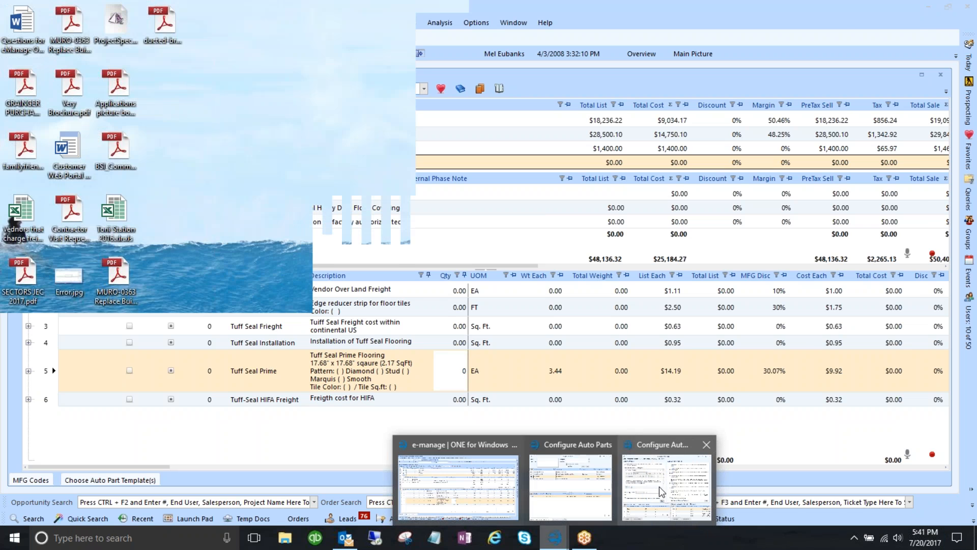
left_click(659, 487)
left_click_drag(642, 29, 434, 51)
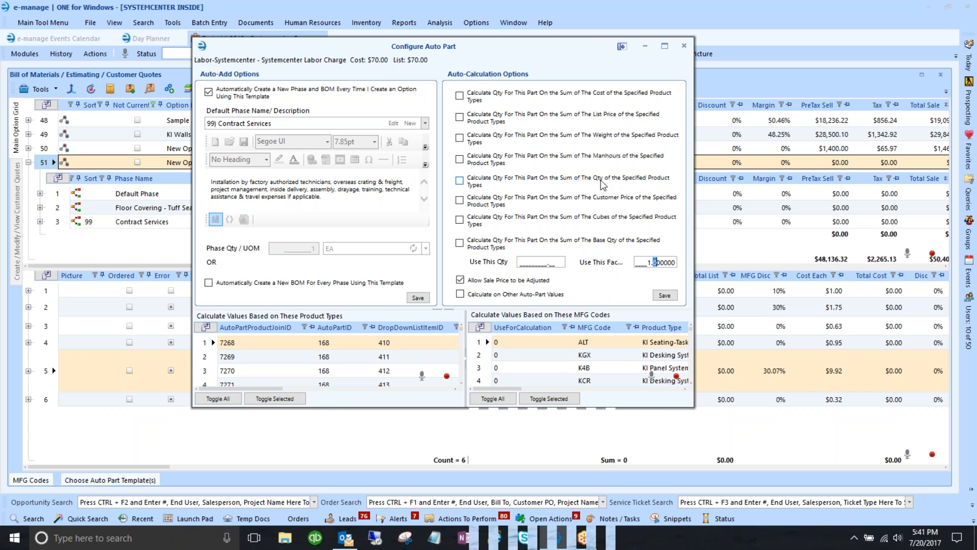
left_click(461, 201)
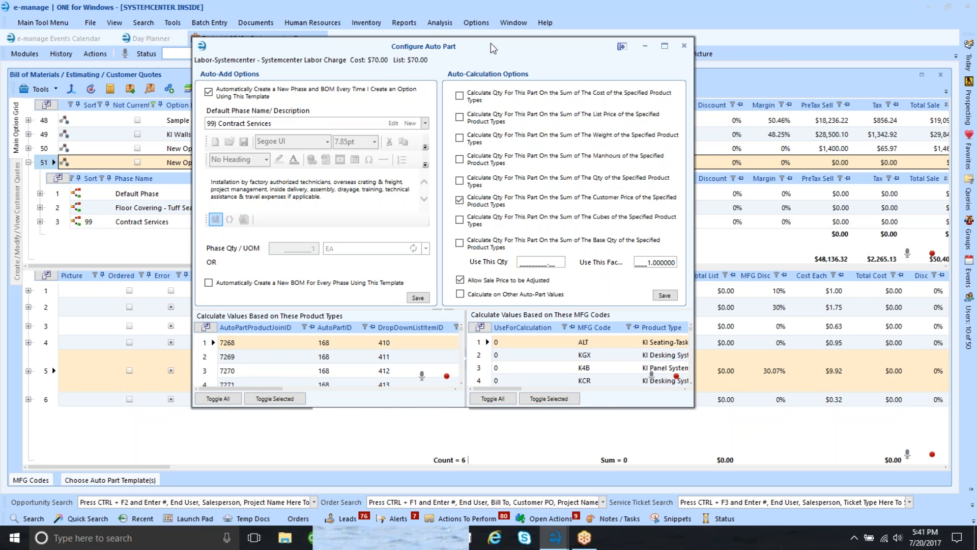
left_click_drag(491, 47, 467, 23)
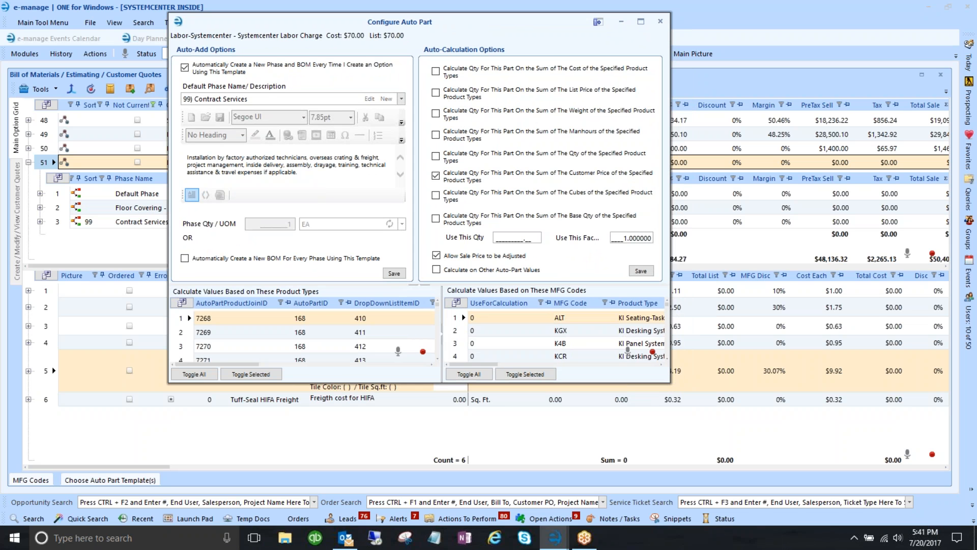
left_click_drag(671, 383, 671, 473)
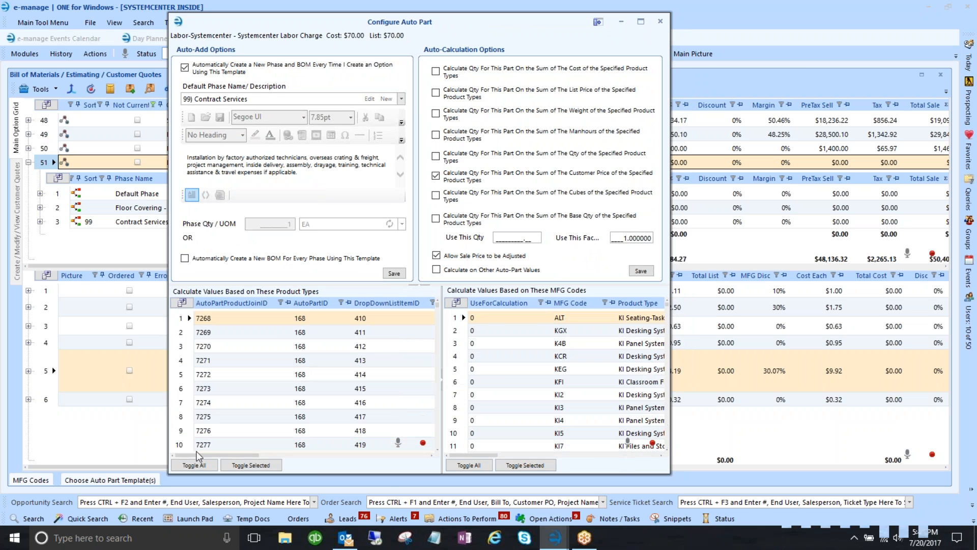
- Include every MFG code in the calculation and save the auto-calculation settings
left_click_drag(225, 455, 321, 457)
scroll(250, 391, "down", 6)
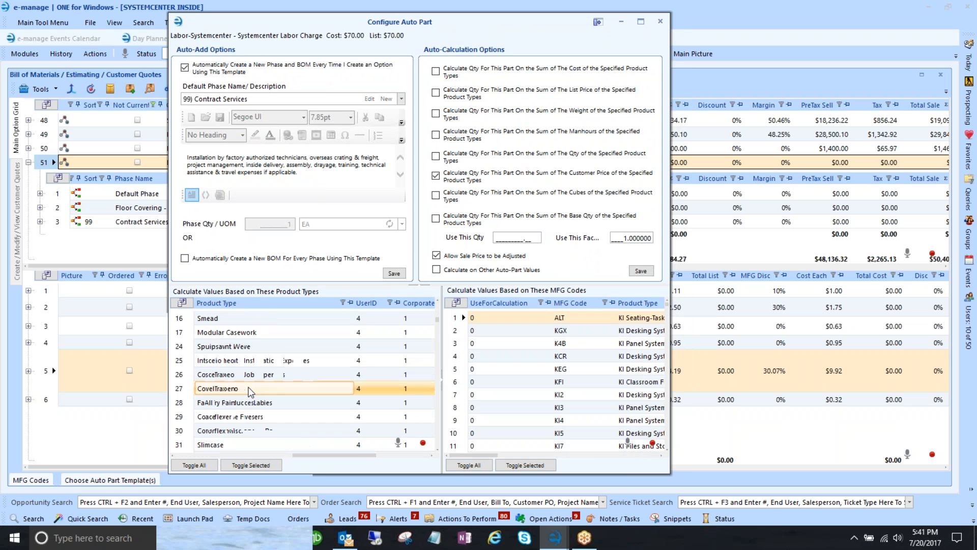
scroll(249, 391, "up", 6)
scroll(565, 341, "down", 5)
scroll(562, 355, "up", 5)
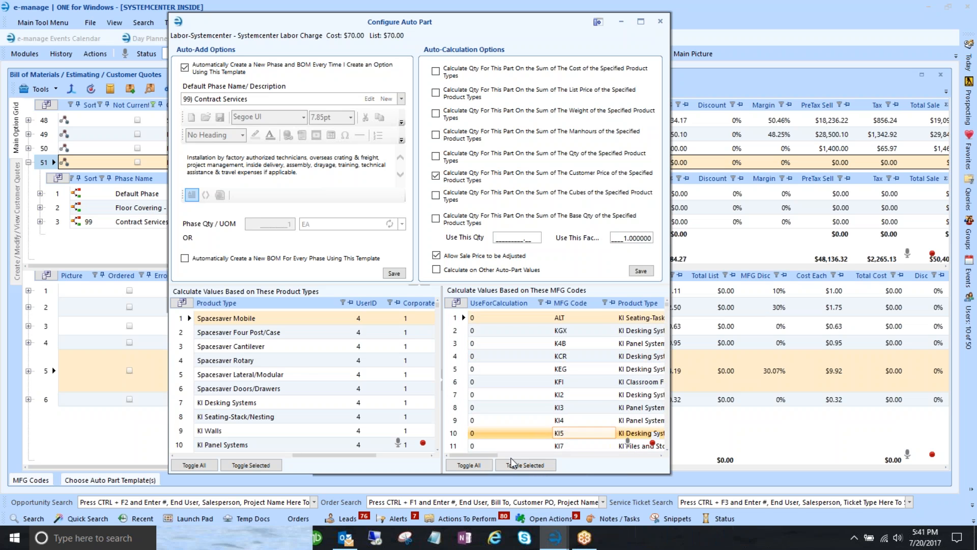
left_click_drag(479, 456, 456, 454)
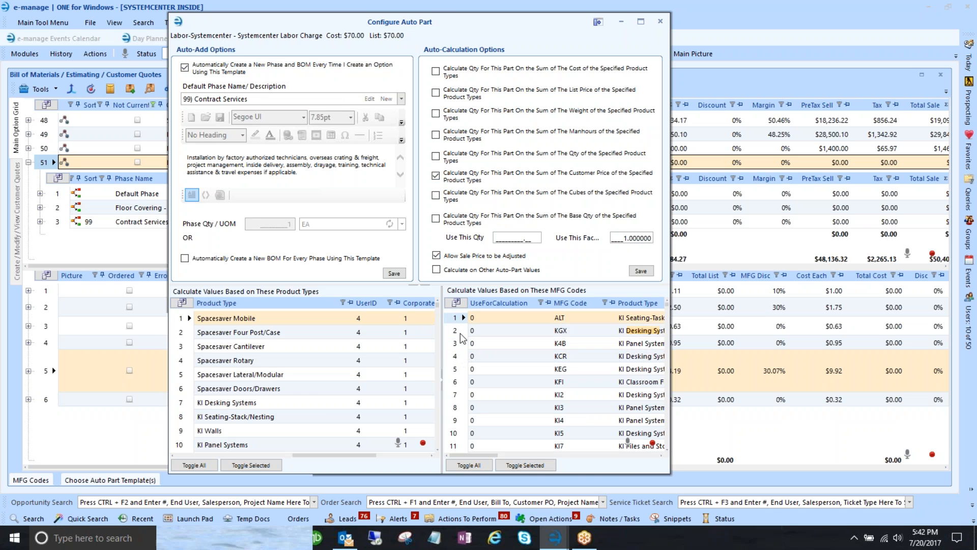
left_click(468, 466)
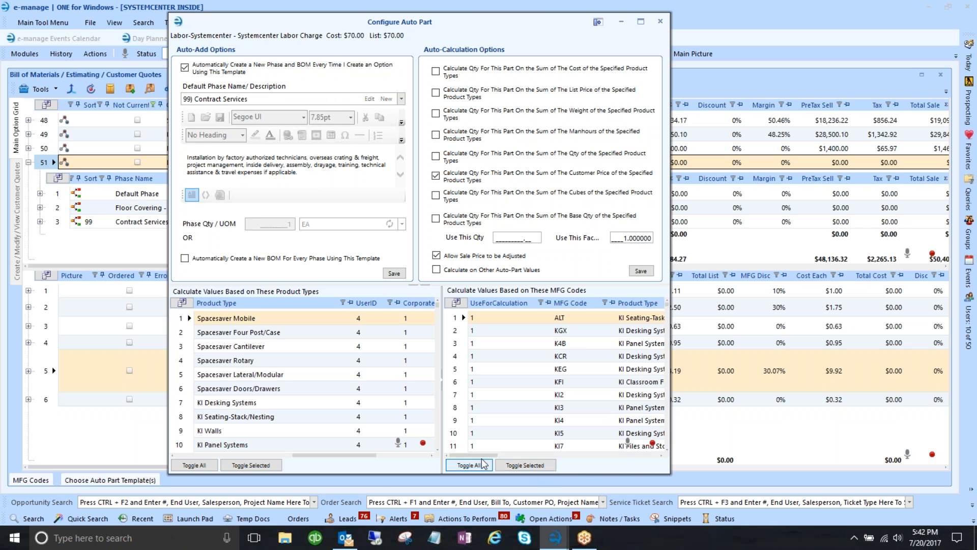
left_click(476, 318)
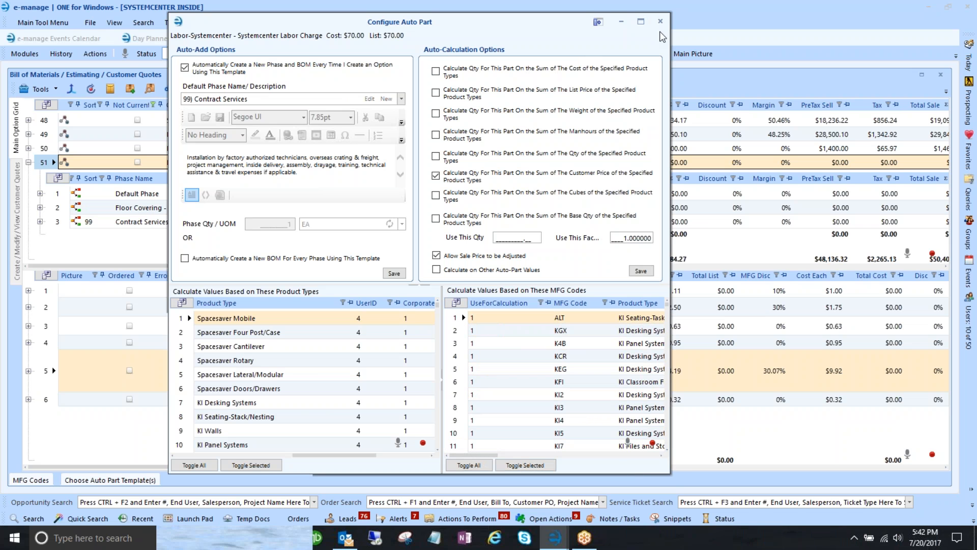
left_click(641, 271)
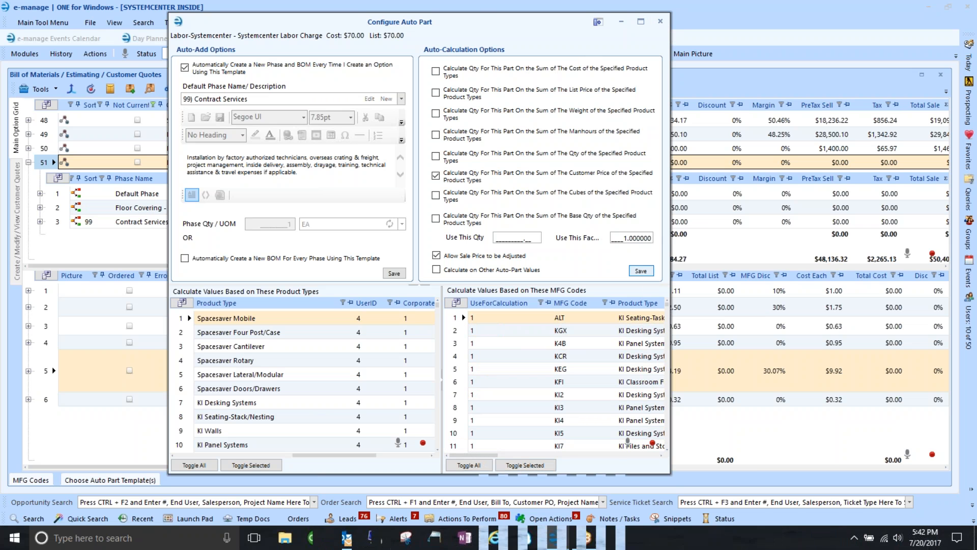
- Close the auto part settings and return to the Configure Auto Parts window
left_click(661, 21)
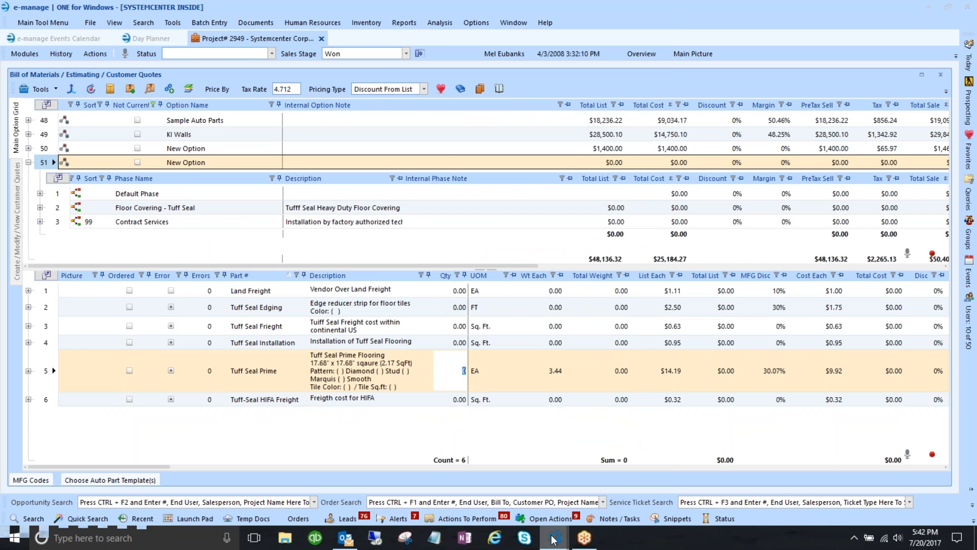
mouse_move(554, 538)
left_click(608, 479)
- Close Configure Auto Parts and delete option 51 from the quote
left_click(689, 45)
right_click(45, 161)
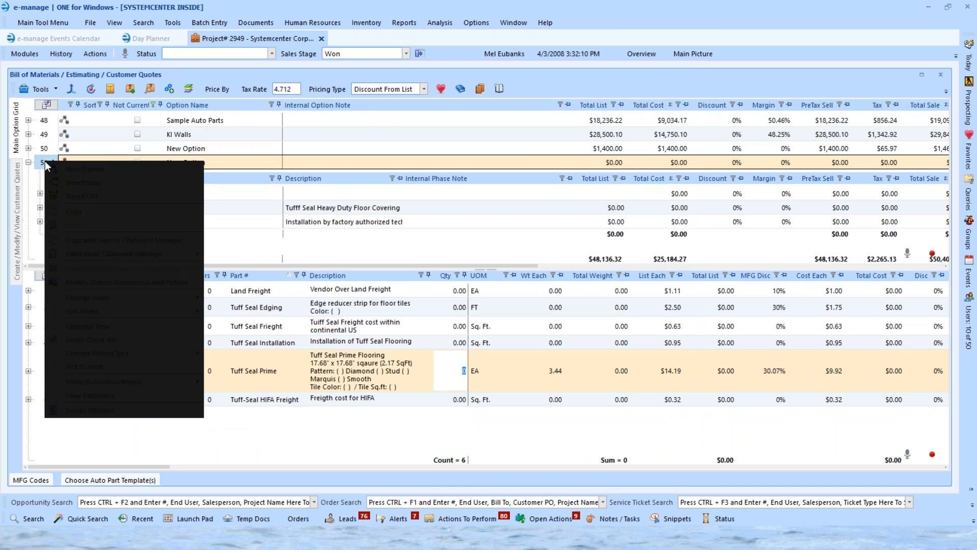
left_click(89, 410)
left_click(490, 308)
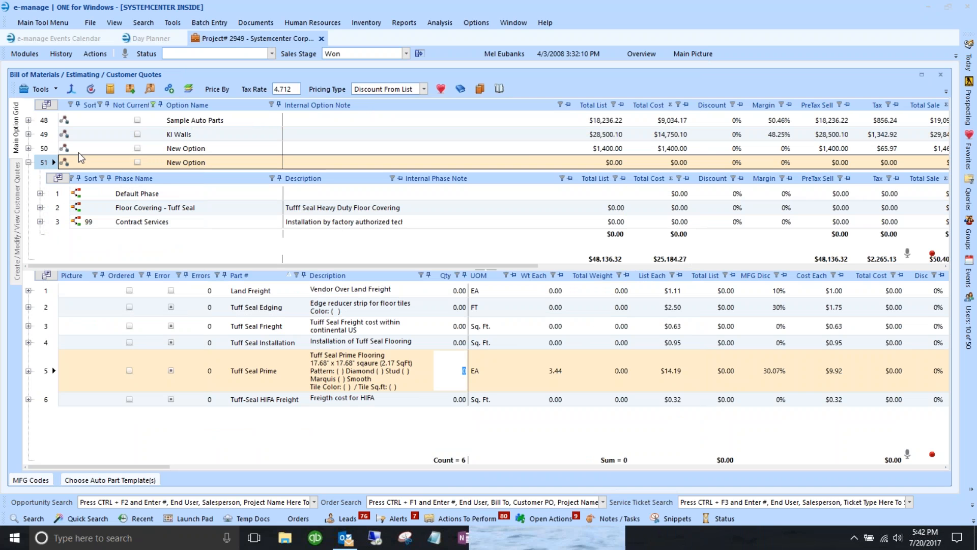
- Select the New BOM under option 50's Default Phase and open the product catalog
left_click(45, 150)
left_click(58, 179)
left_click(58, 192)
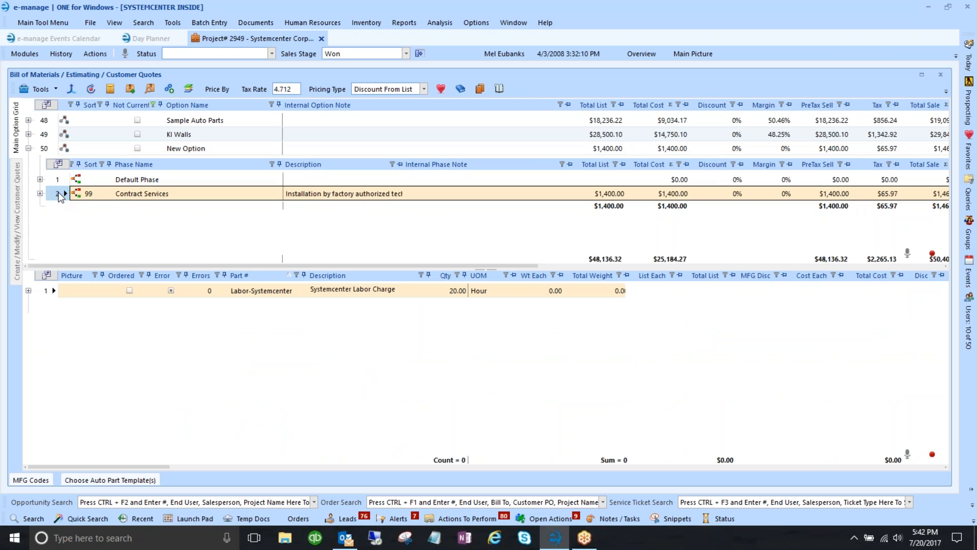
left_click(58, 180)
left_click(40, 180)
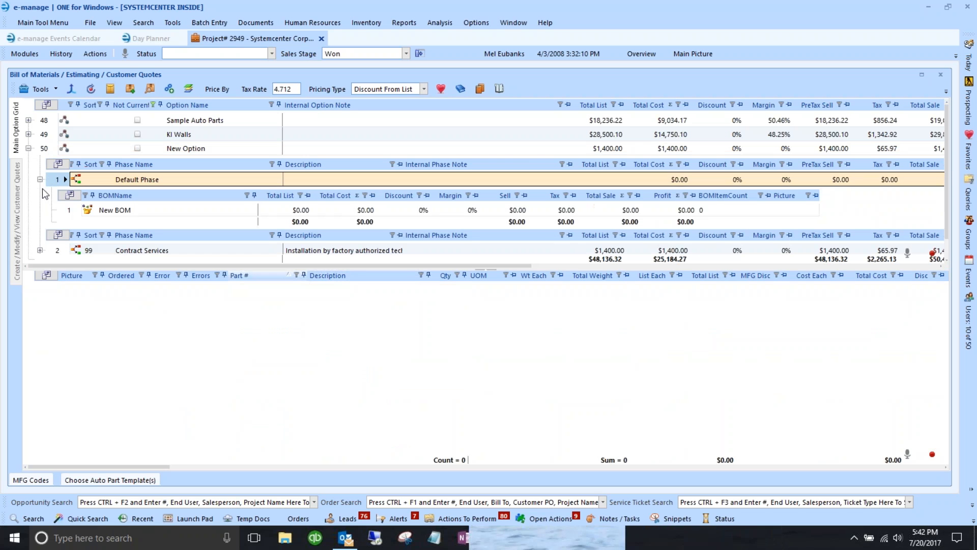
left_click(70, 211)
left_click(430, 276)
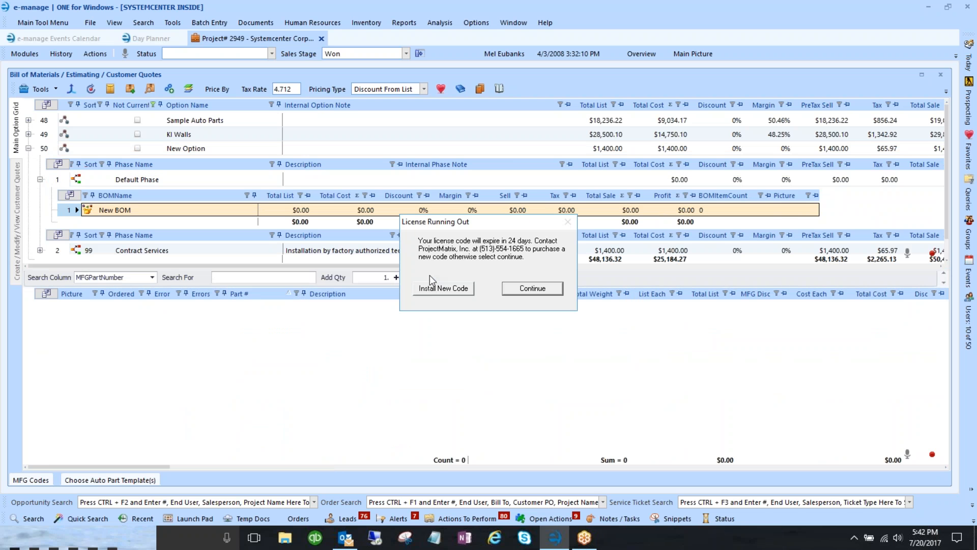
key("Return")
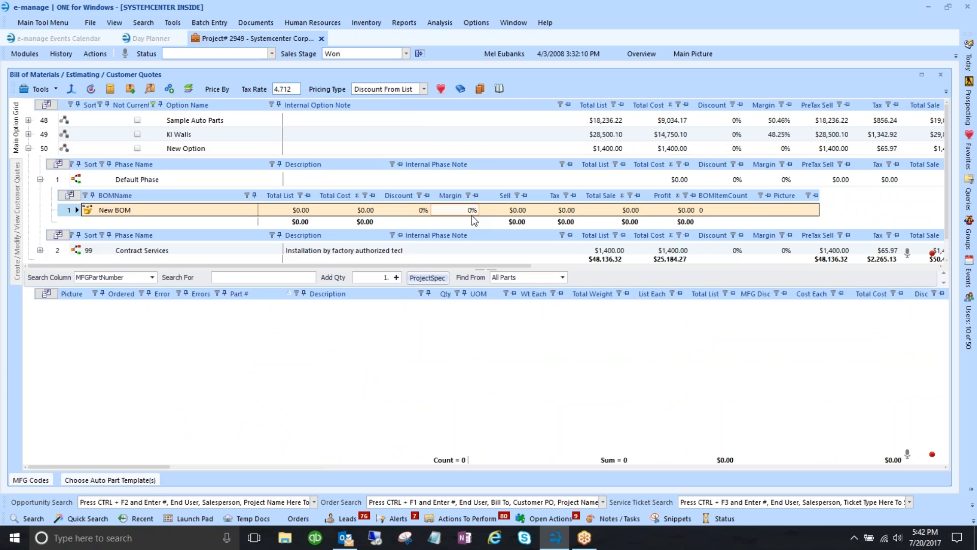
scroll(74, 237, "down", 5)
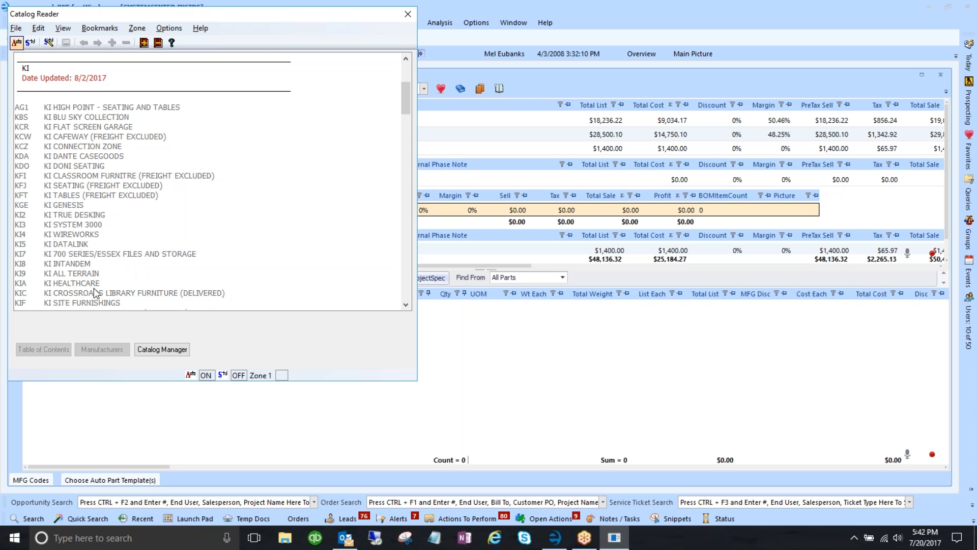
- Browse KI All Terrain to Pedestals > Box/File > Steel Top > Deep > Steel Front
left_click(75, 273)
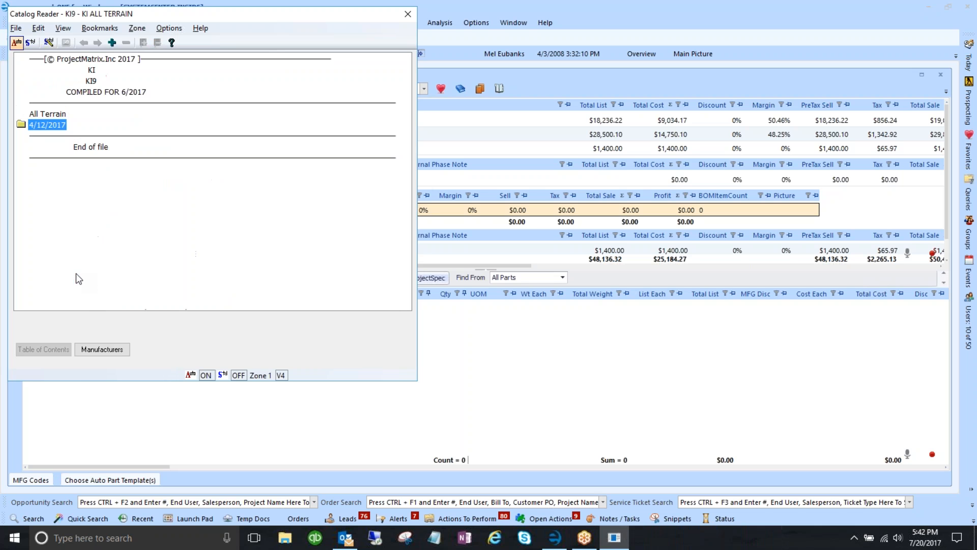
double_click(41, 126)
double_click(53, 136)
double_click(67, 147)
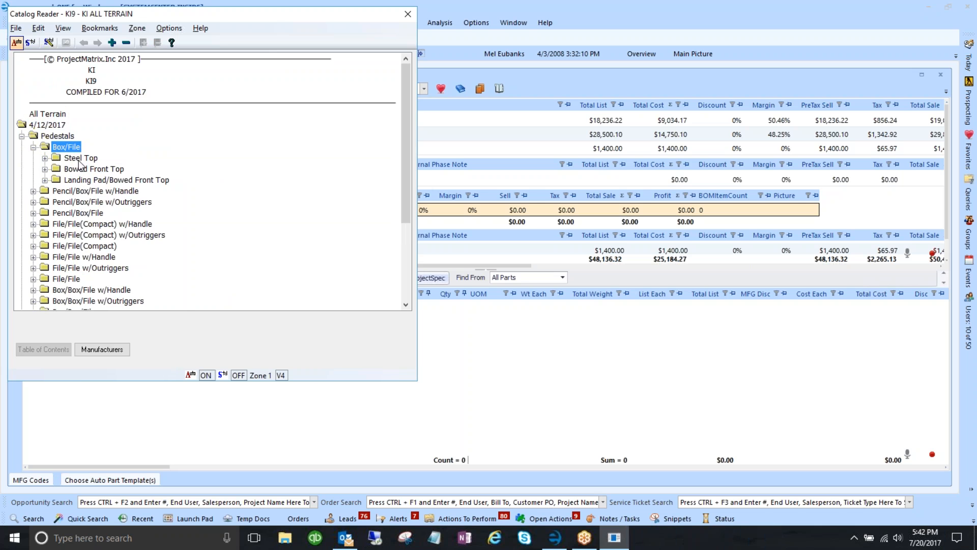
double_click(79, 159)
double_click(87, 170)
double_click(96, 181)
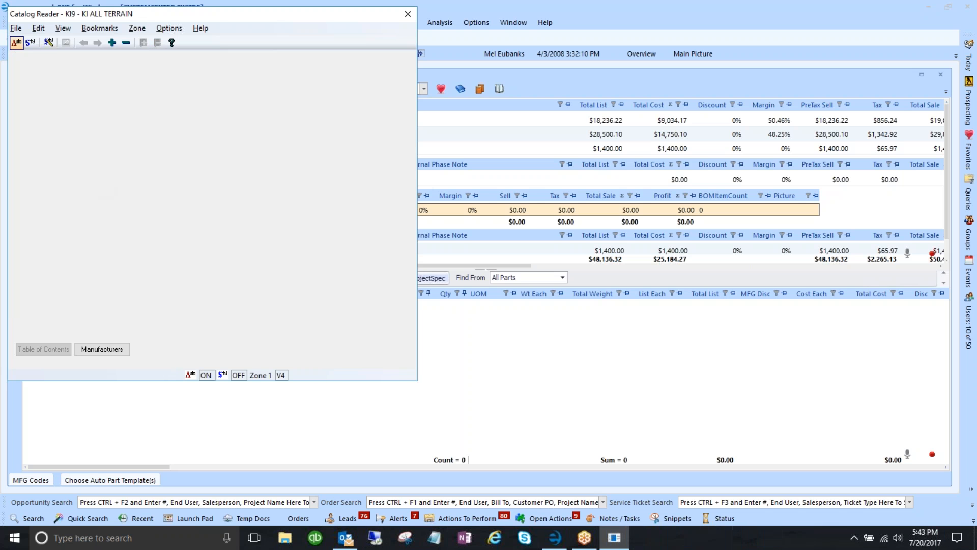
- Add pedestal ATPE1520BF-S1 with /KA, /L102 and /AV finish, then edit its quantity
double_click(101, 216)
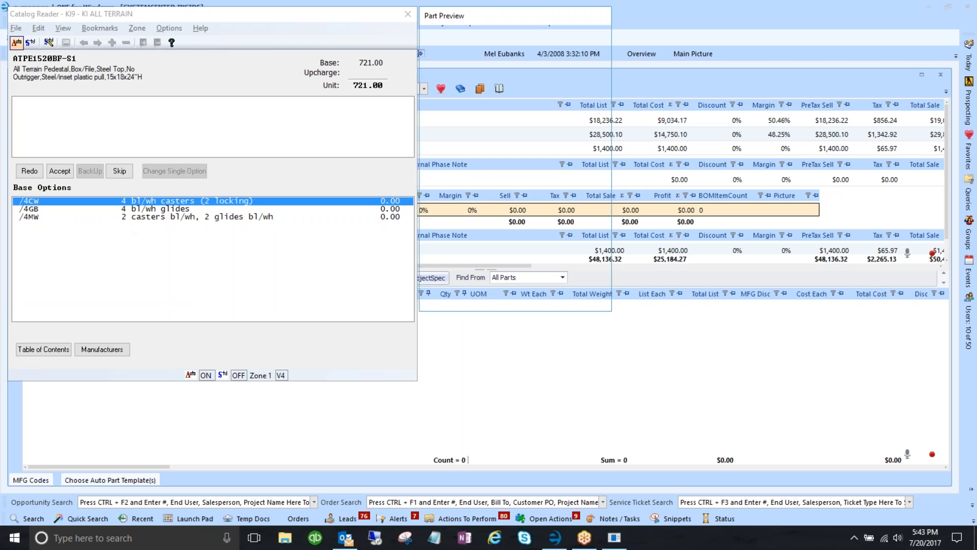
double_click(133, 203)
double_click(133, 209)
double_click(137, 206)
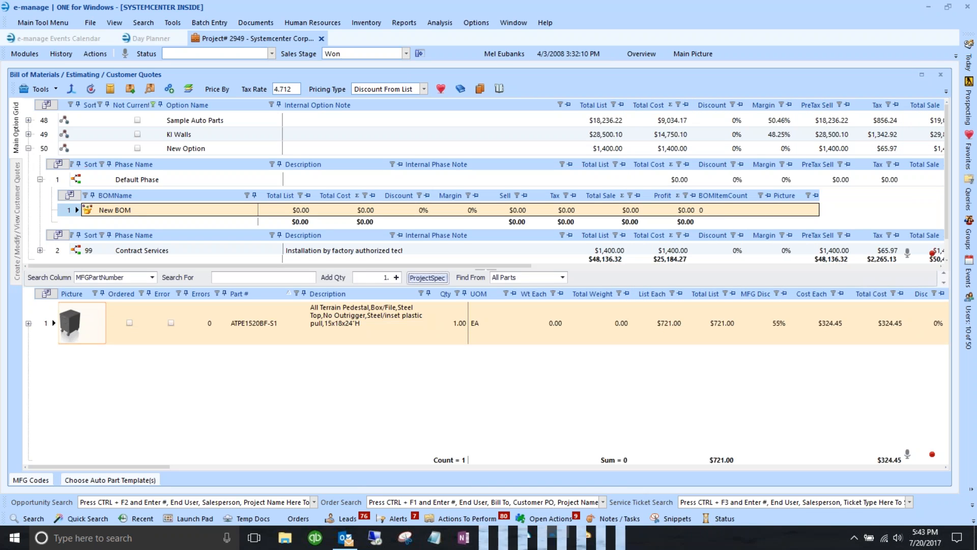
left_click(73, 181)
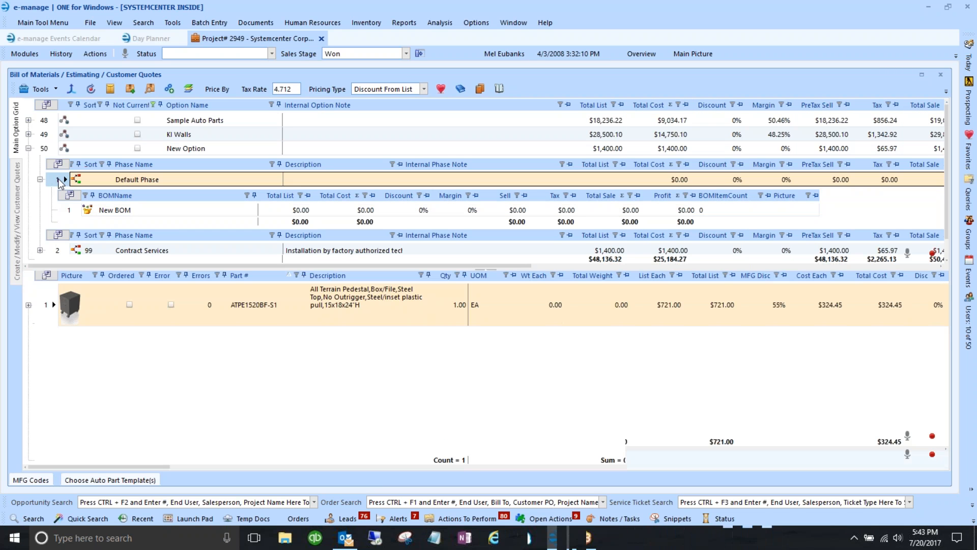
left_click(436, 316)
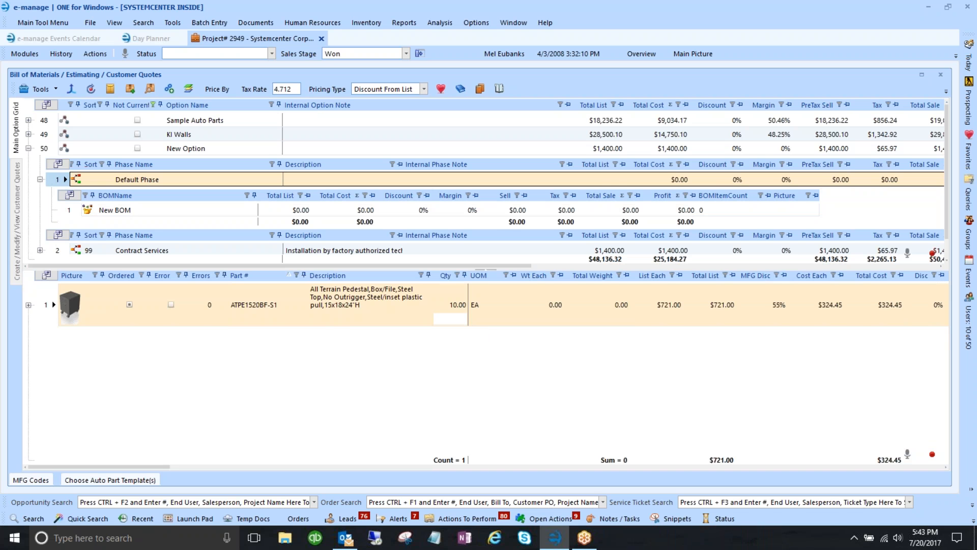
- Set the Contract Services Labor-Systemcenter quantity to 1, totalling $70.00
left_click(40, 179)
left_click(59, 194)
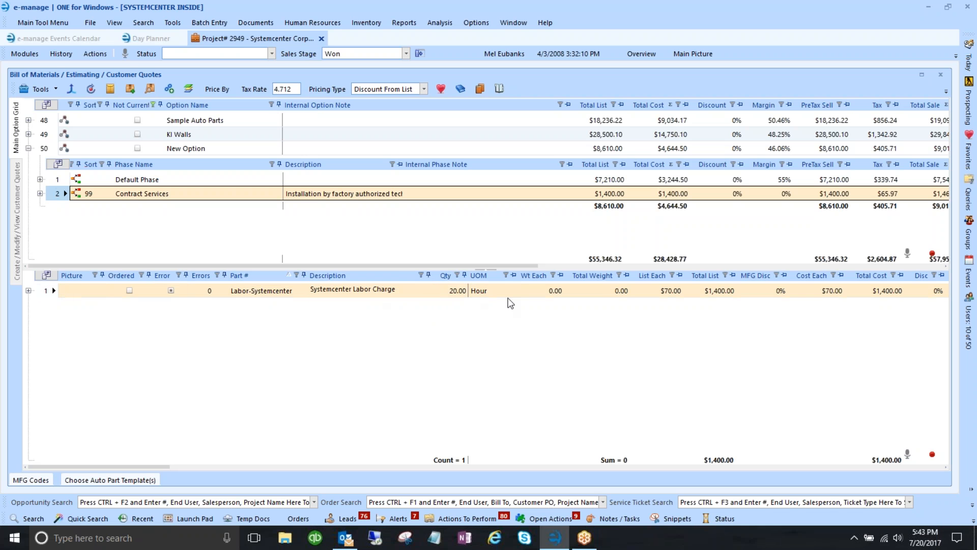
type("1")
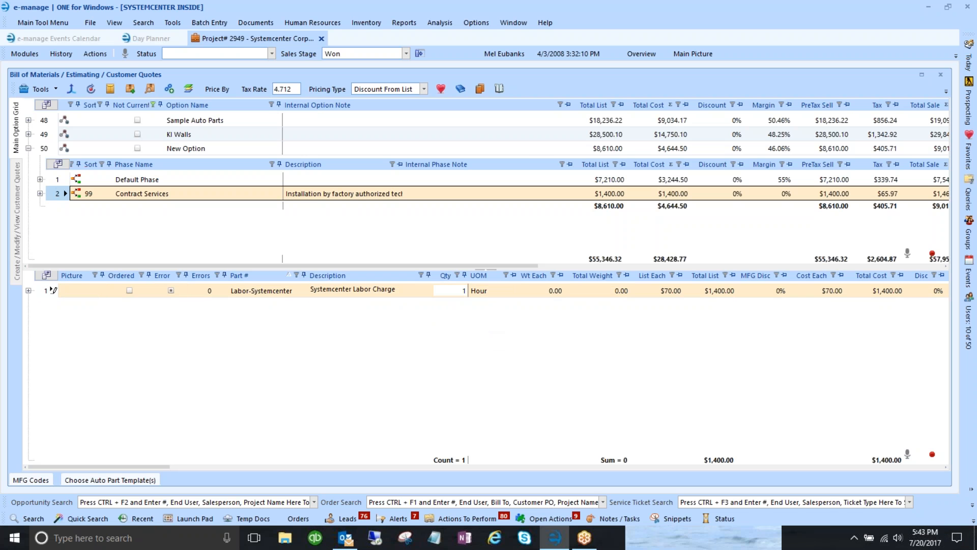
key("Tab")
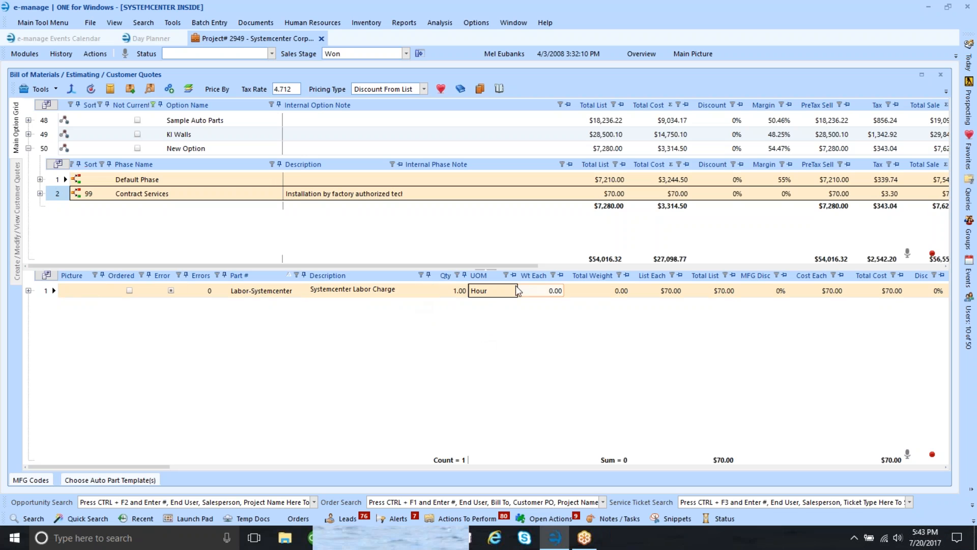
left_click(61, 148)
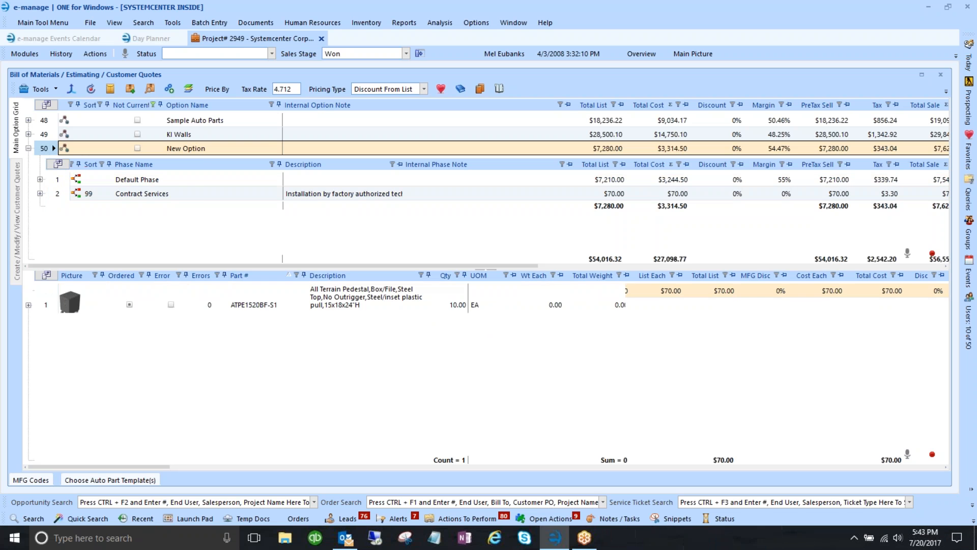
- Delete option 50 from the quote
right_click(41, 146)
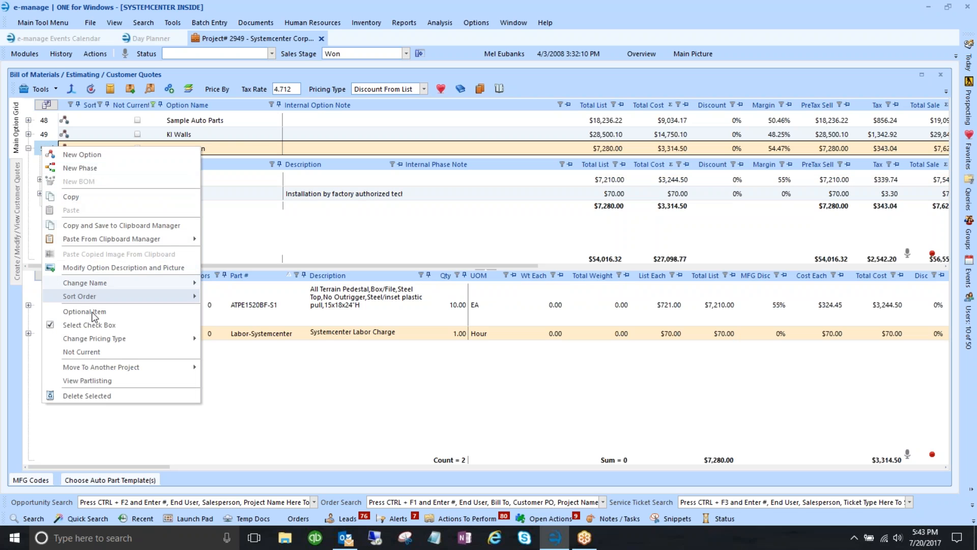
left_click(93, 394)
left_click(511, 316)
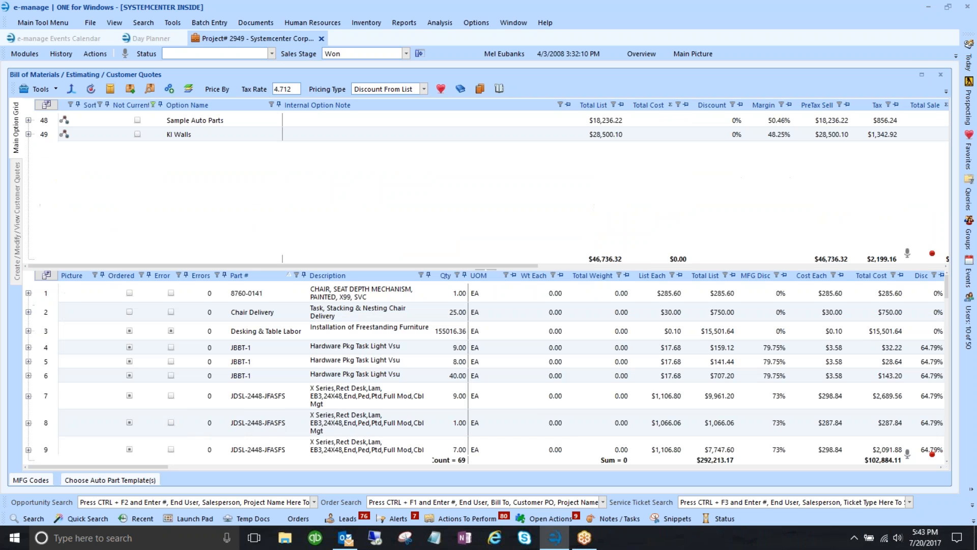
- Create a new option from the Labor Quote template instead of Flooring - Tuffseal
left_click(110, 479)
left_click(63, 397)
left_click(65, 397)
scroll(113, 399, "down", 5)
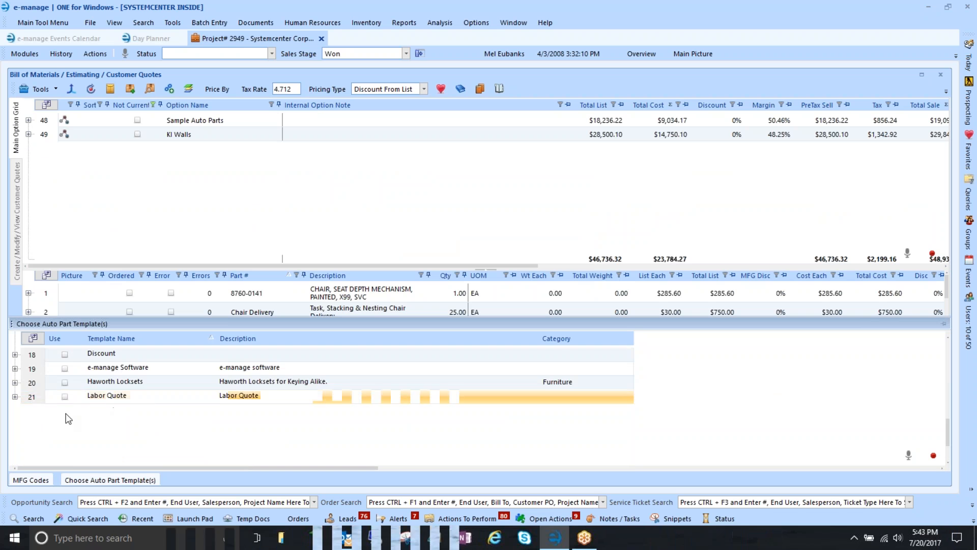
left_click(63, 397)
left_click(40, 88)
left_click(64, 105)
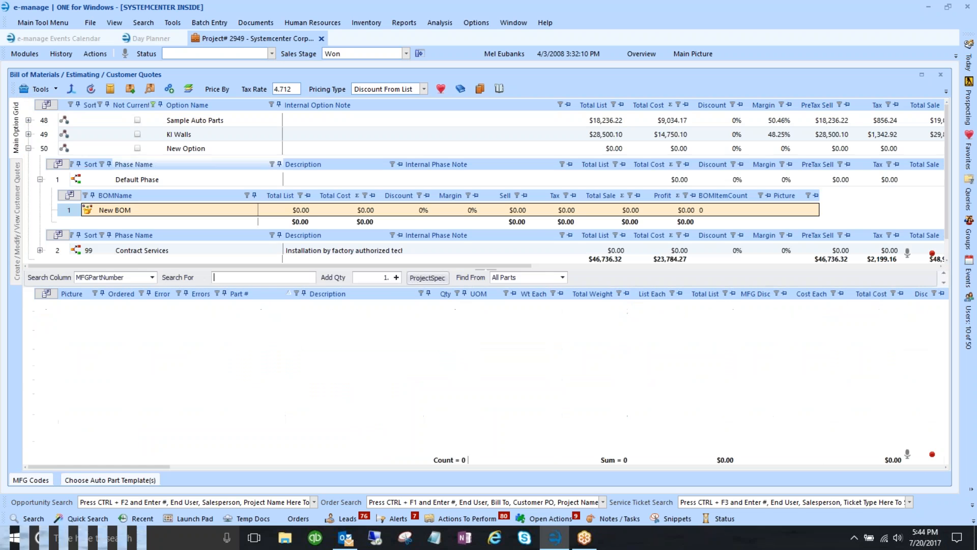
left_click(424, 277)
left_click(532, 288)
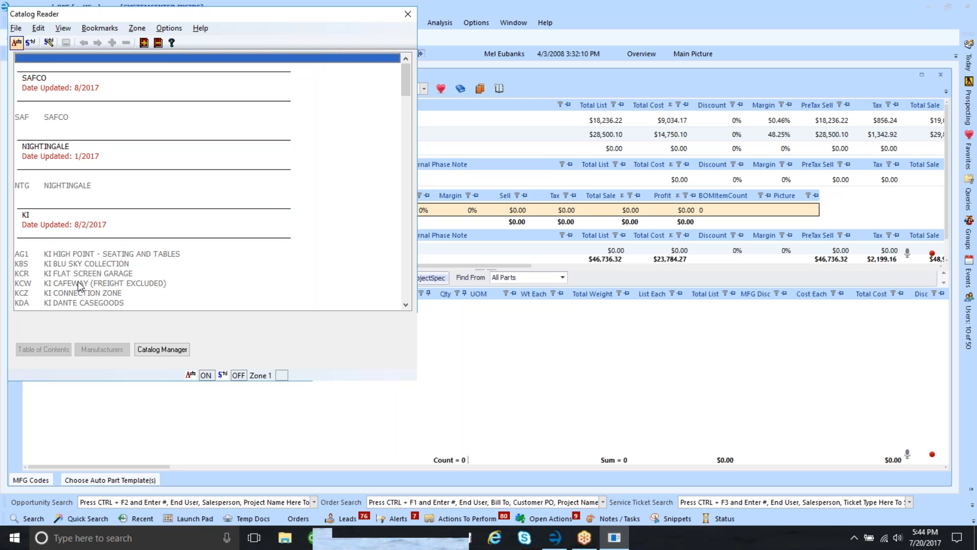
- Add the KI Opt4 4-Leg Armless mesh chair with /BL, /FR and /GSG options
scroll(126, 262, "down", 8)
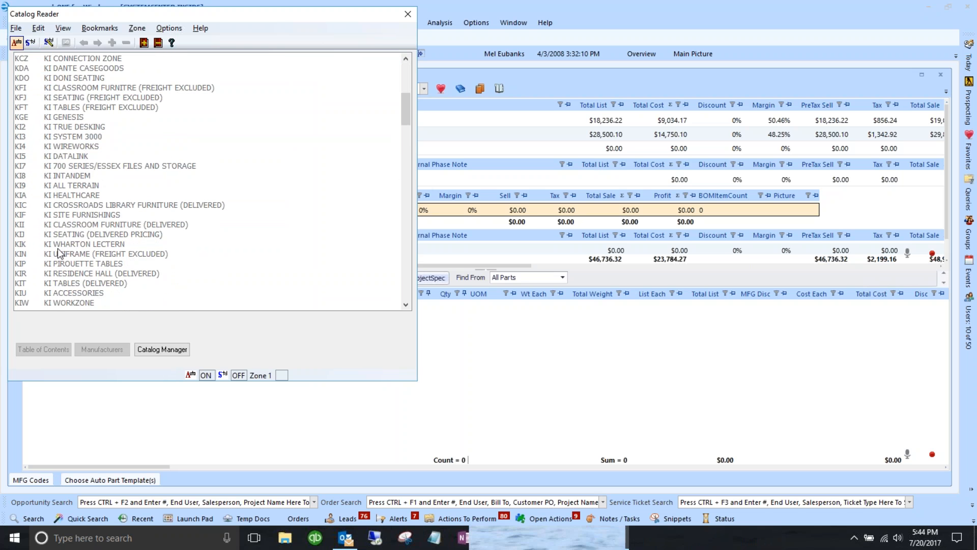
double_click(75, 235)
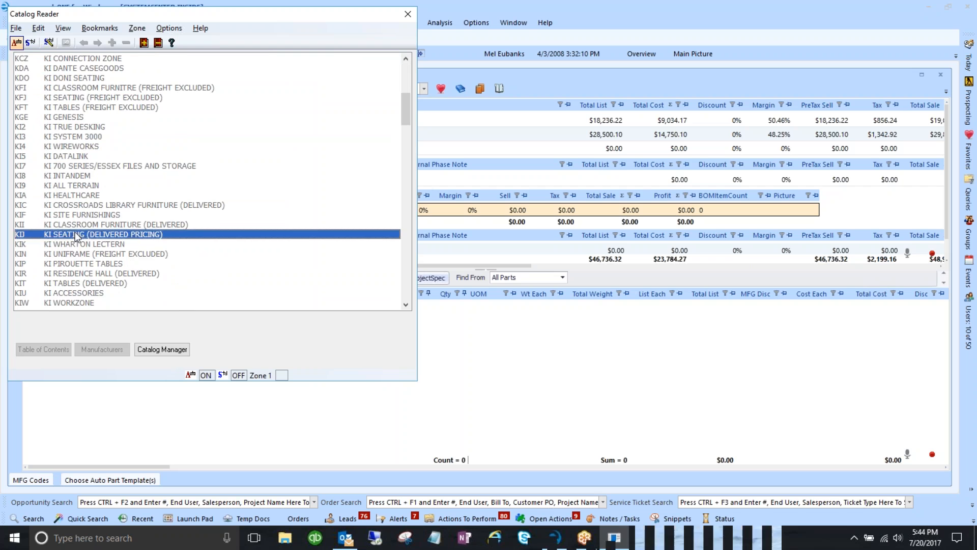
double_click(62, 136)
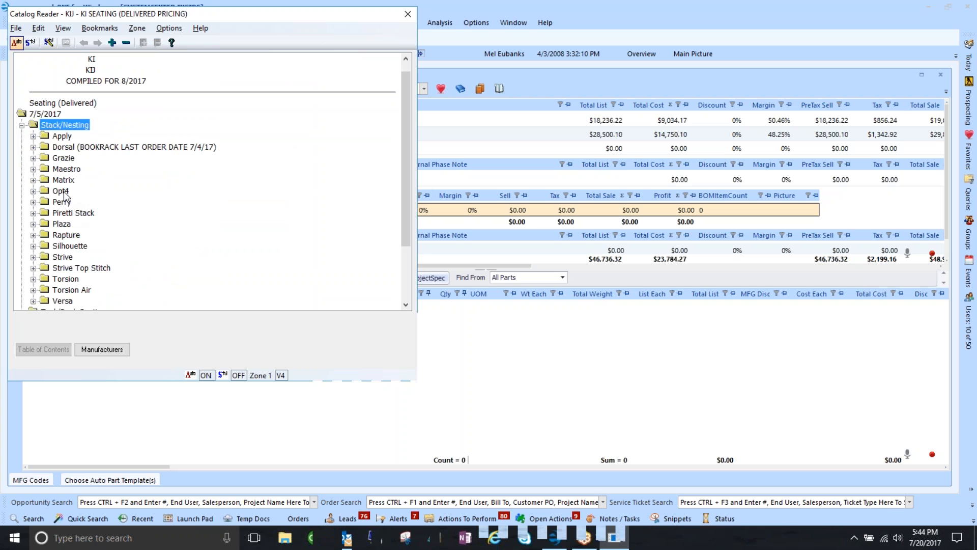
double_click(64, 192)
double_click(72, 201)
double_click(100, 218)
double_click(135, 201)
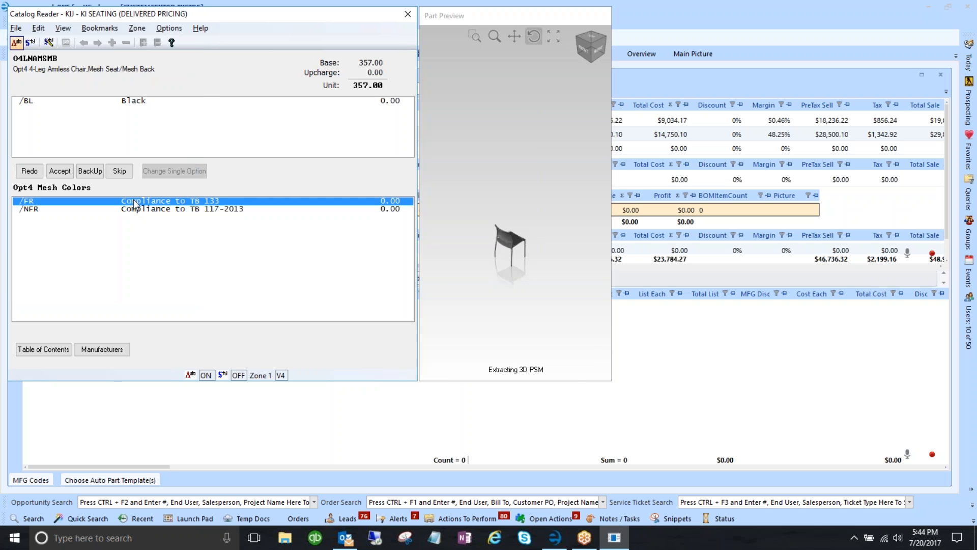
double_click(134, 203)
double_click(136, 211)
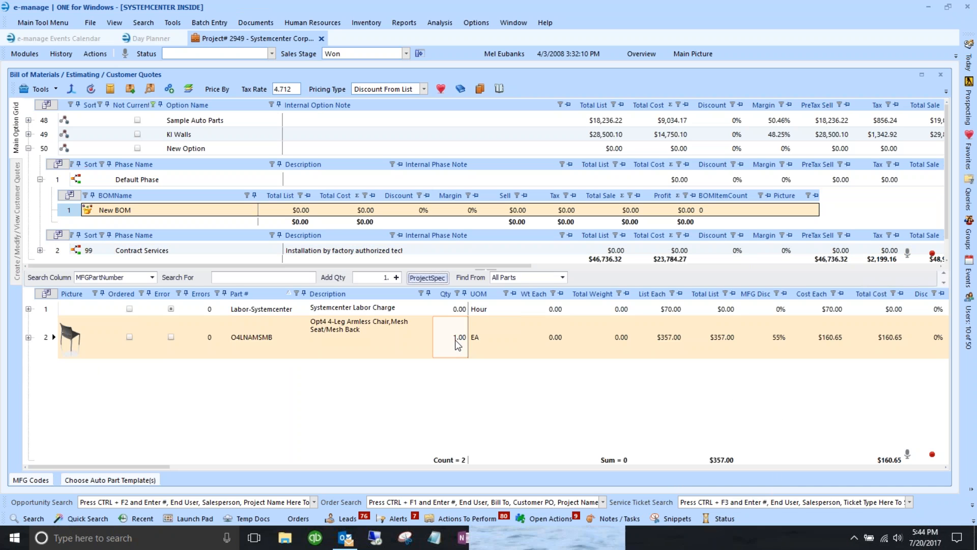
- Set the armless chair's quantity to 20
left_click(454, 338)
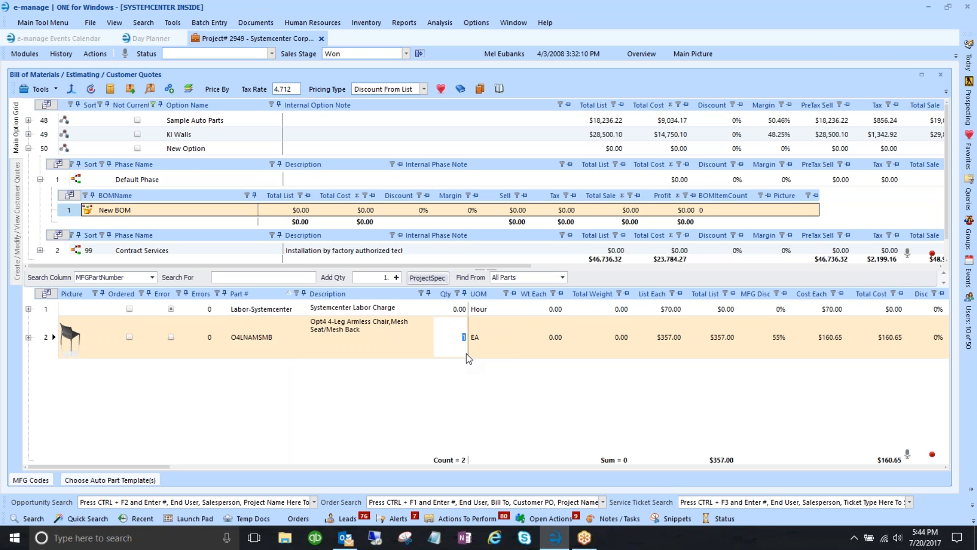
type("20")
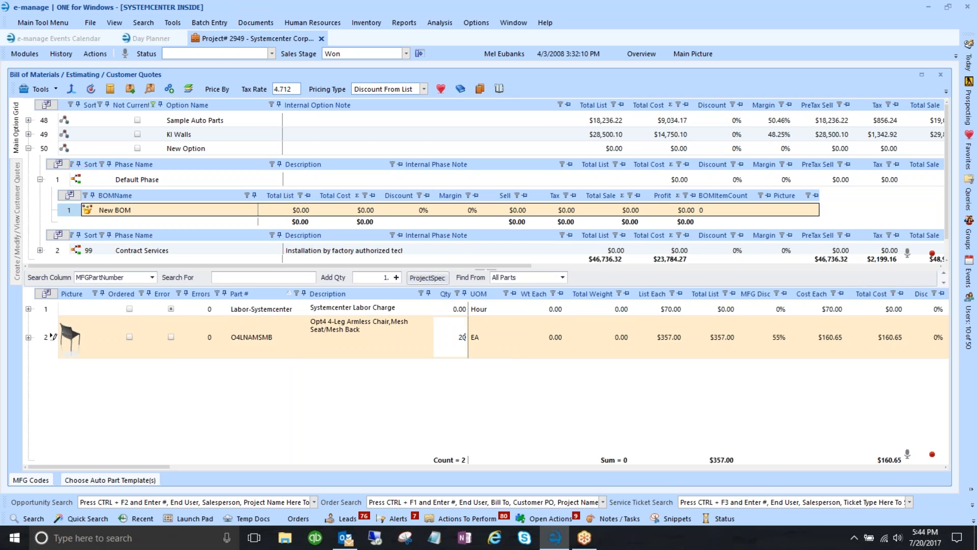
key("Return")
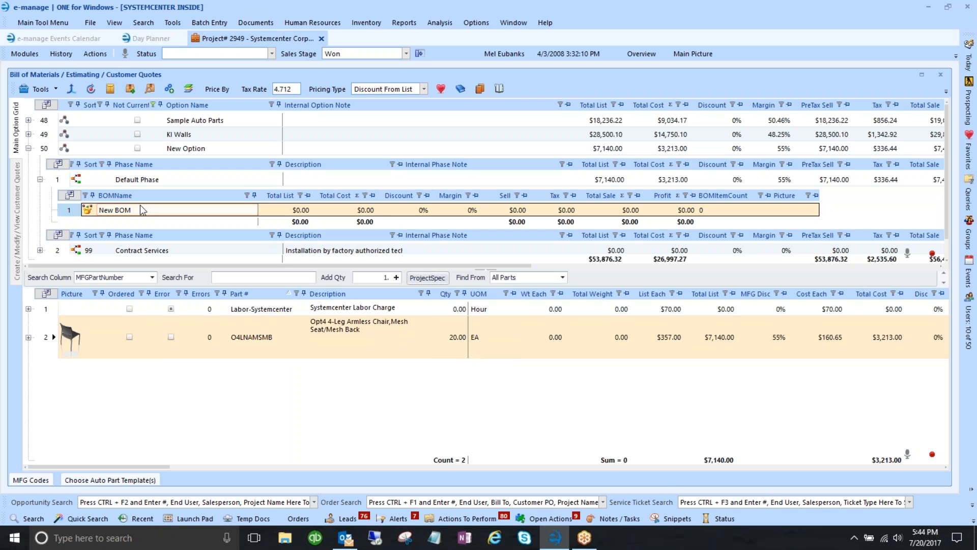
- Give the Contract Services Labor-Systemcenter charge 1 hour, bringing it to $70.00
left_click(60, 180)
left_click(61, 251)
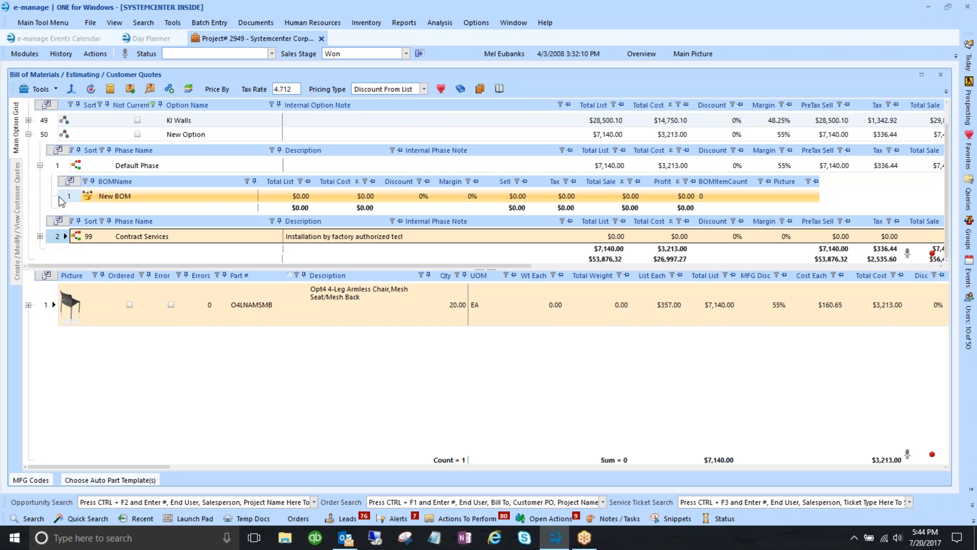
left_click(42, 165)
left_click(48, 152)
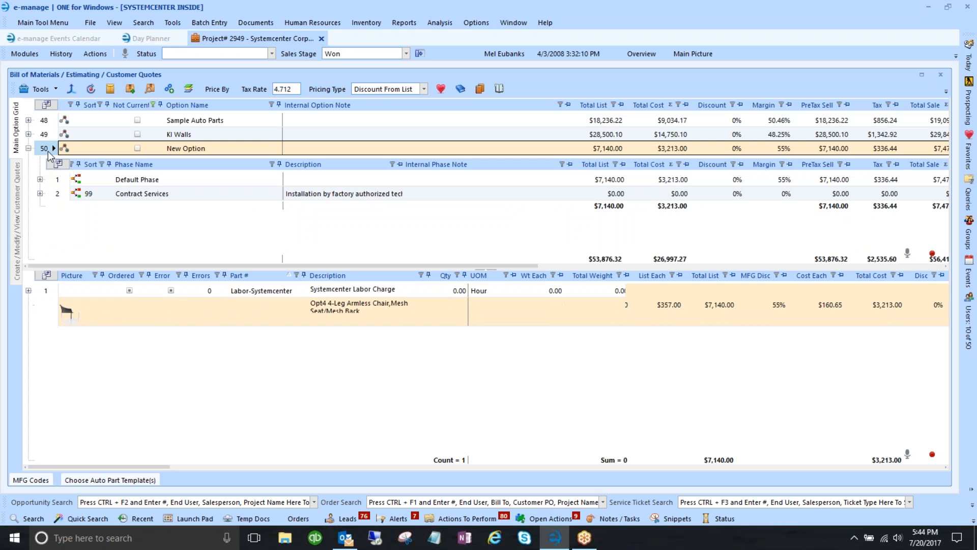
left_click(55, 194)
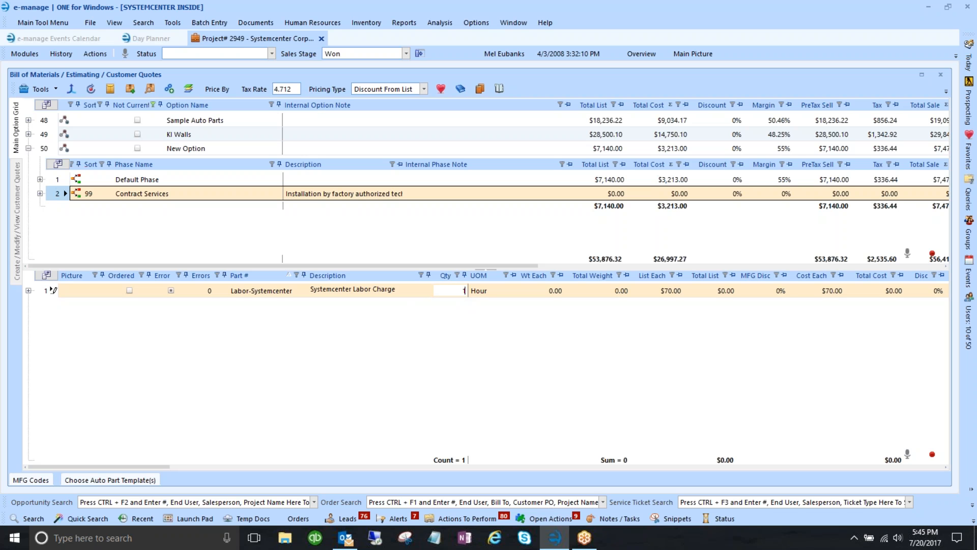
key("Tab")
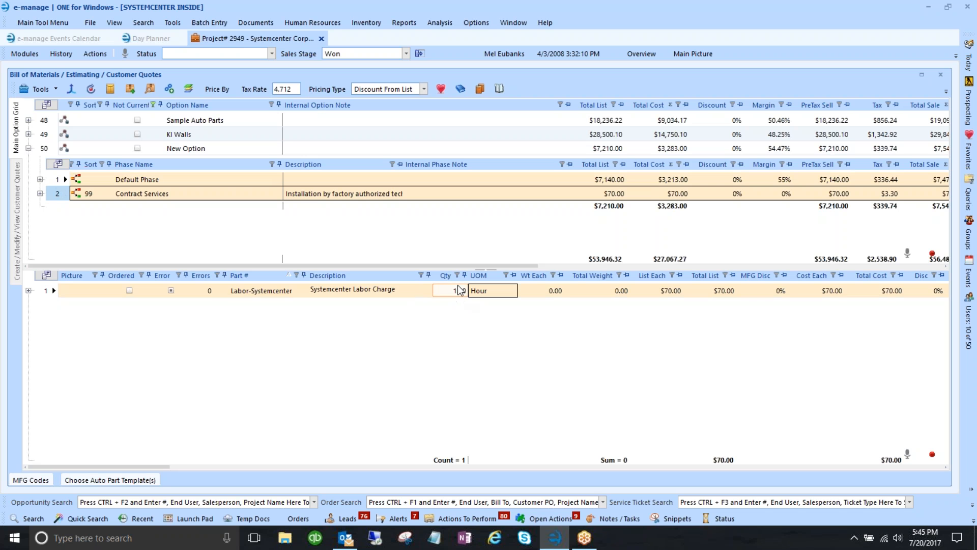
left_click(48, 288)
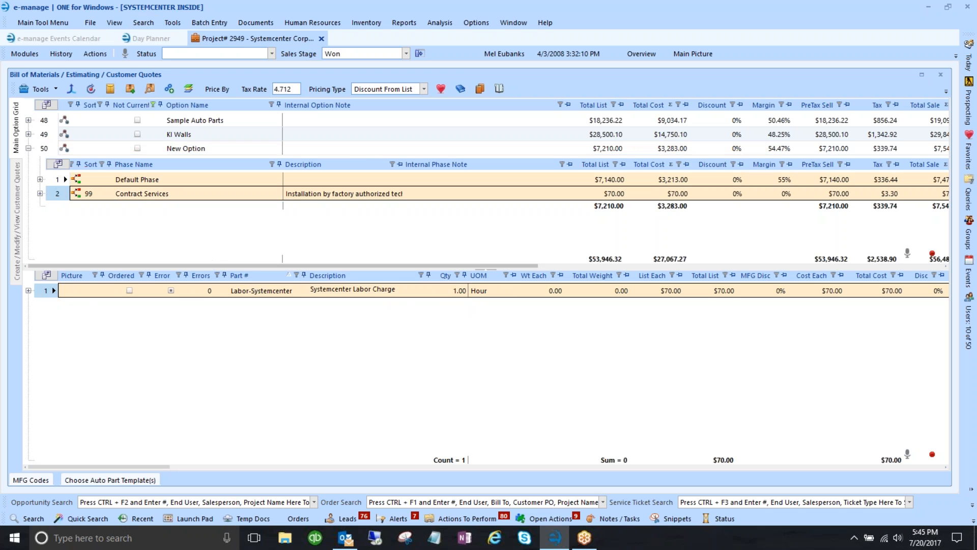
left_click(174, 23)
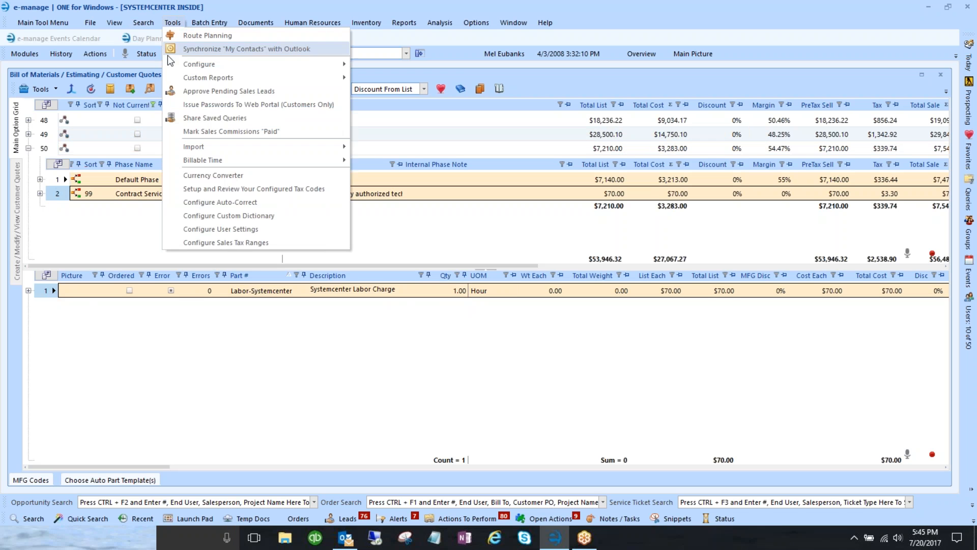
- Open Configure BOM/Quote Auto Parts and scroll to the Labor Quote template's Labor-Systemcenter part
mouse_move(194, 66)
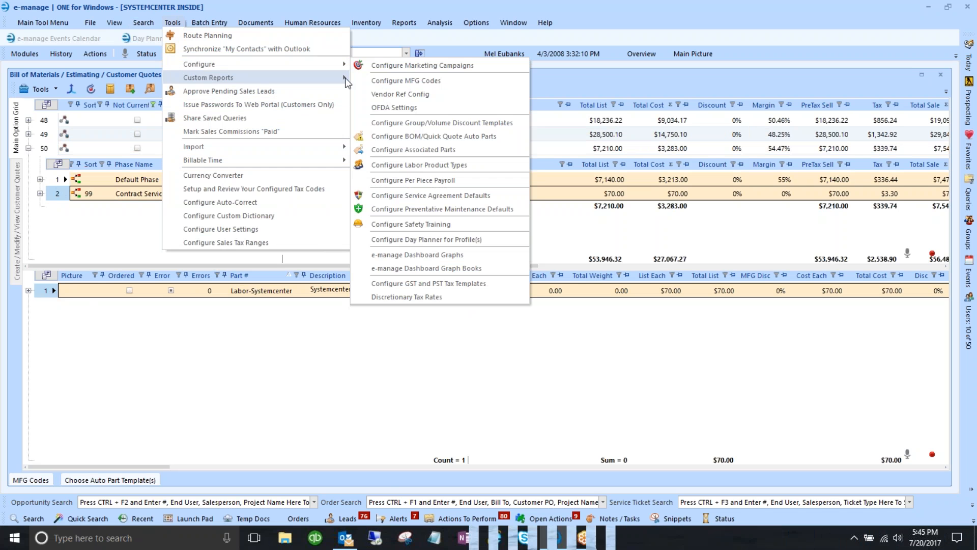
left_click(420, 137)
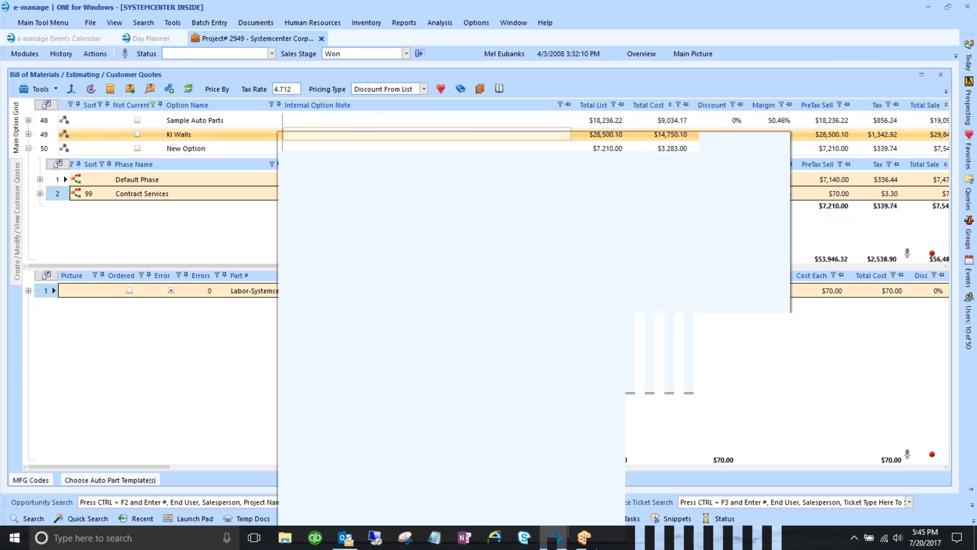
left_click_drag(417, 99, 398, 76)
scroll(317, 236, "down", 5)
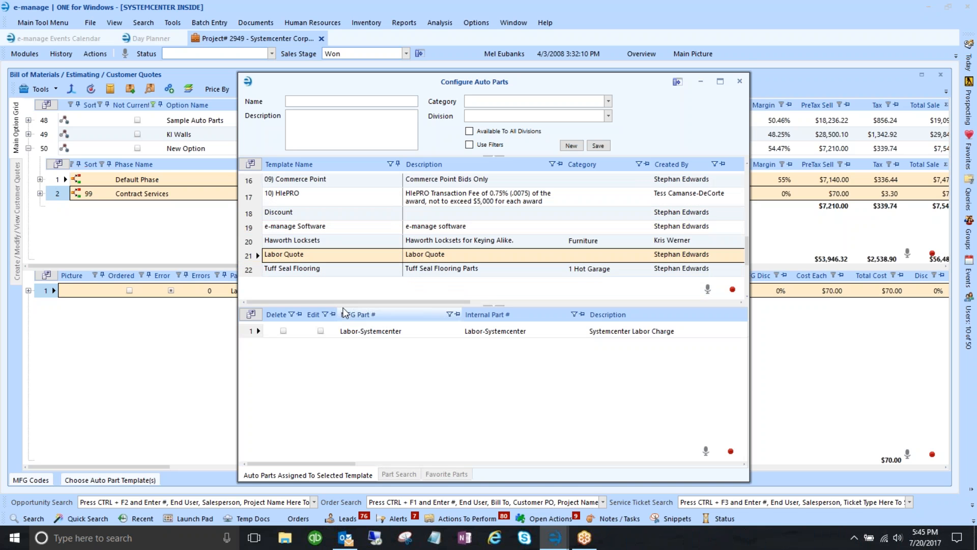
- In Labor-Systemcenter's auto-part settings, turn off all MFG codes and toggle all product types
left_click(253, 330)
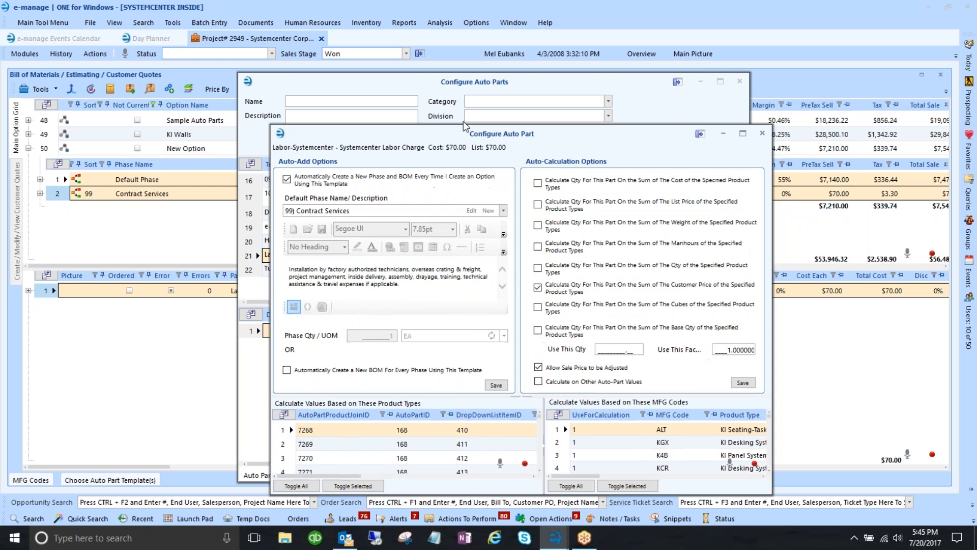
left_click_drag(469, 146, 341, 64)
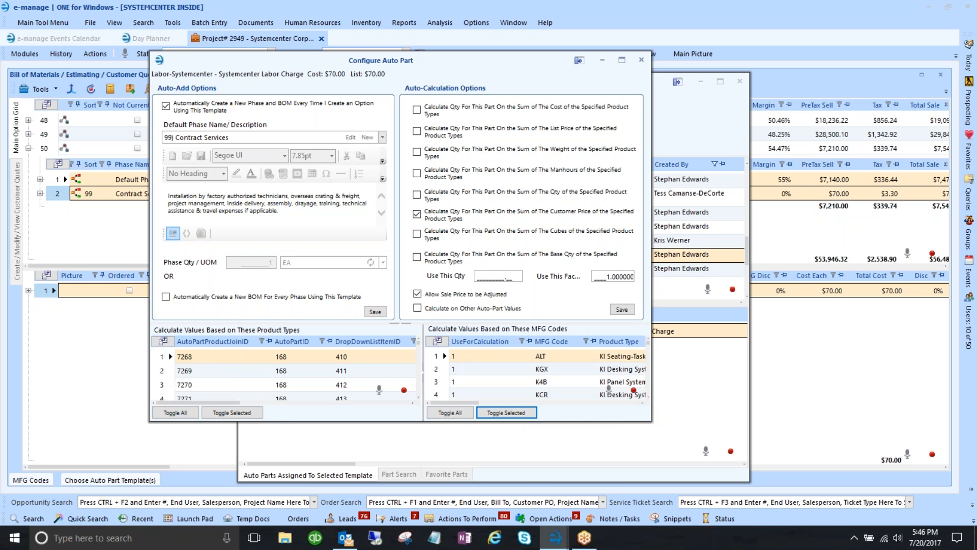
left_click(448, 413)
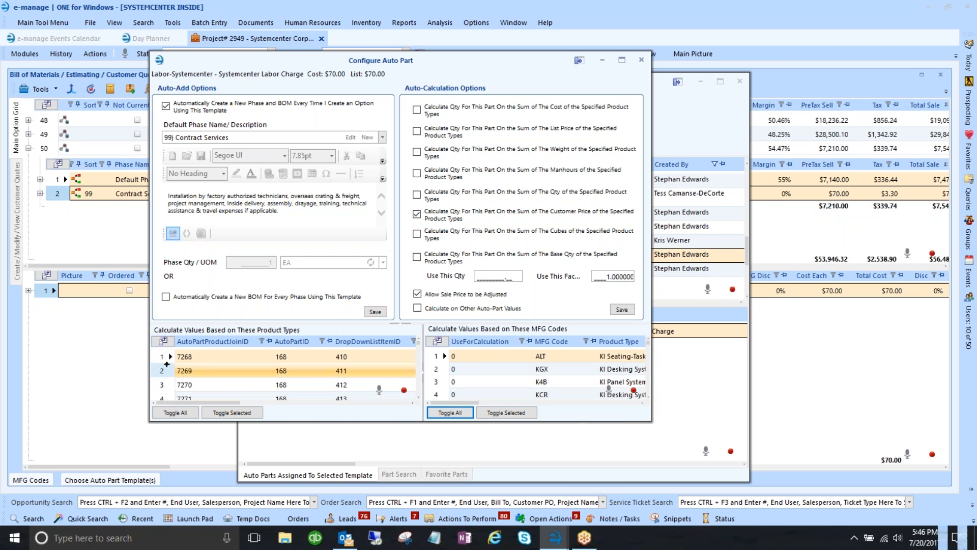
left_click(175, 413)
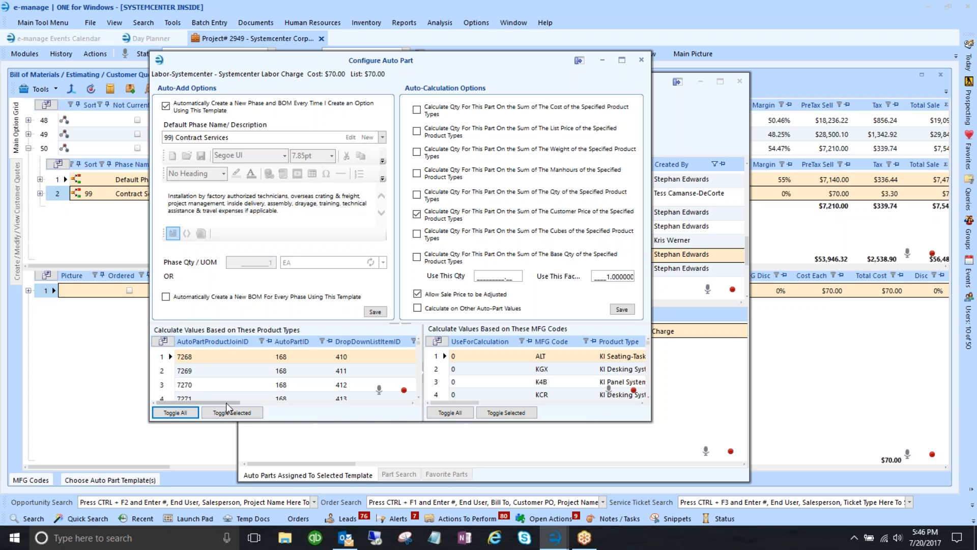
left_click_drag(226, 402, 295, 402)
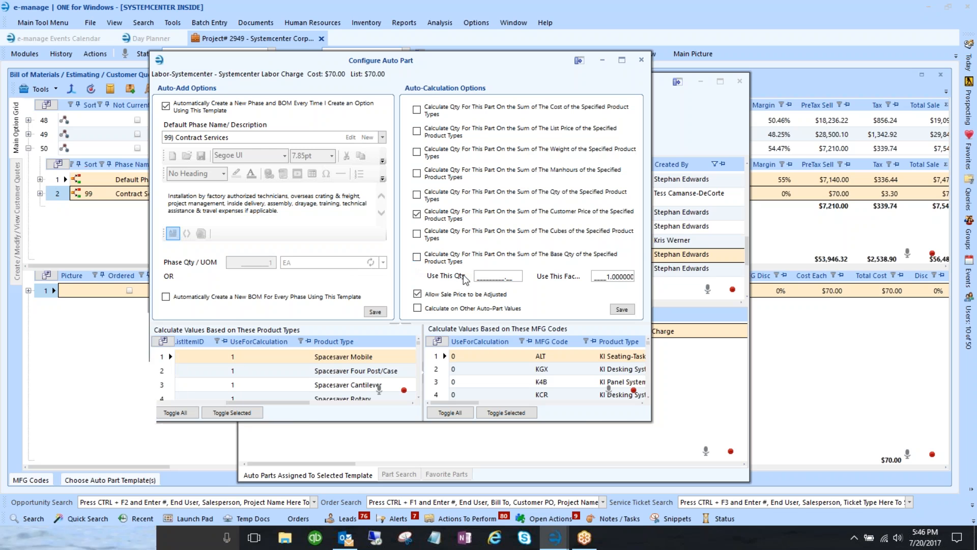
- Save the Labor-Systemcenter settings and close the Configure Auto Parts windows
left_click(624, 311)
left_click(642, 61)
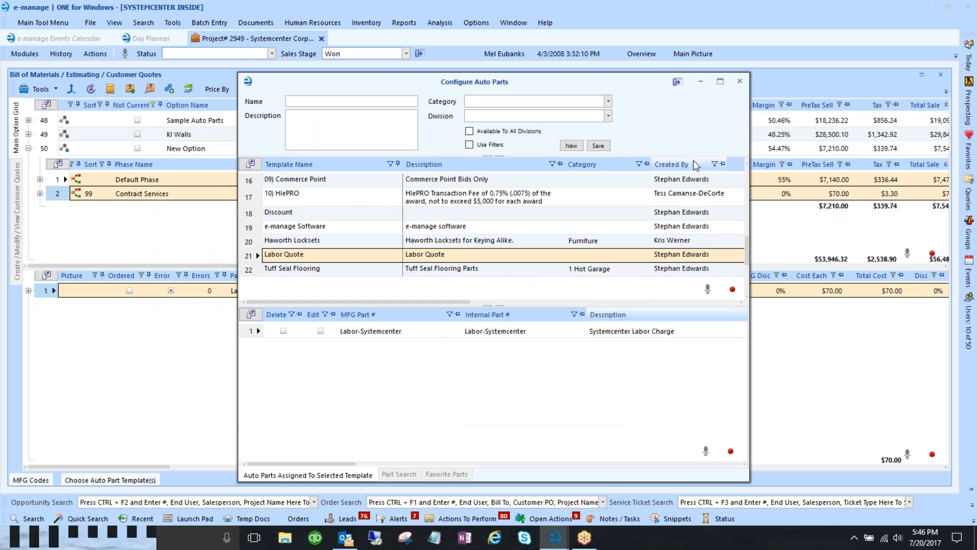
left_click(740, 81)
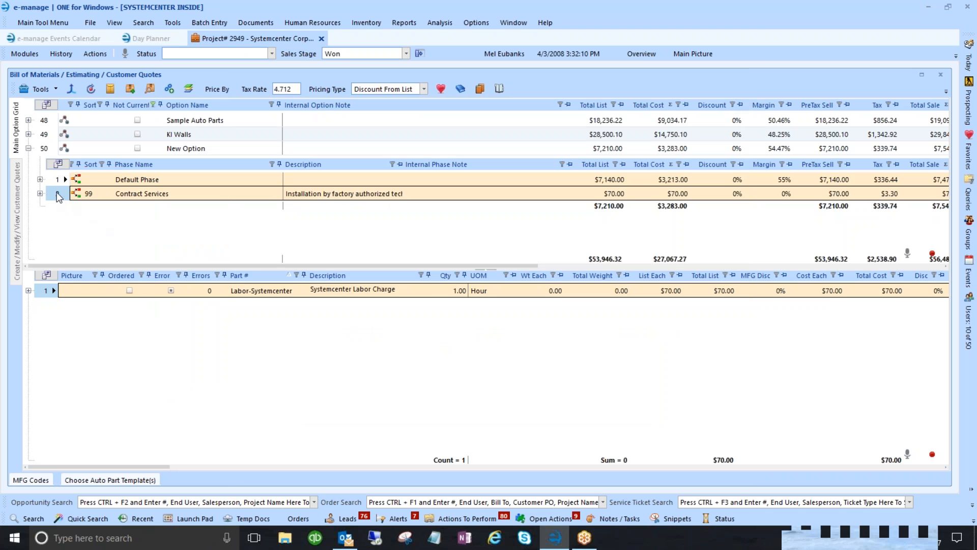
- Set the labor line quantity to 2 hours
left_click(460, 291)
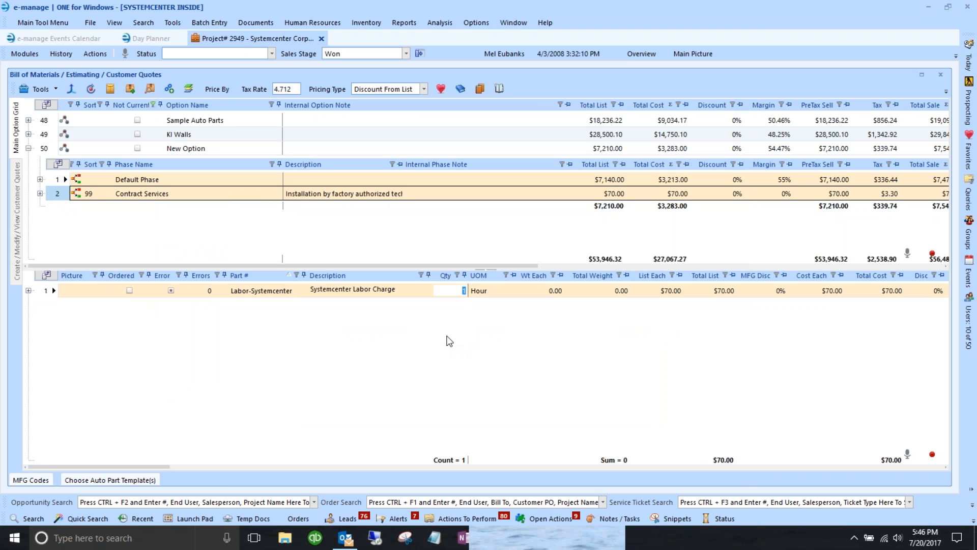
type("2")
key("Tab")
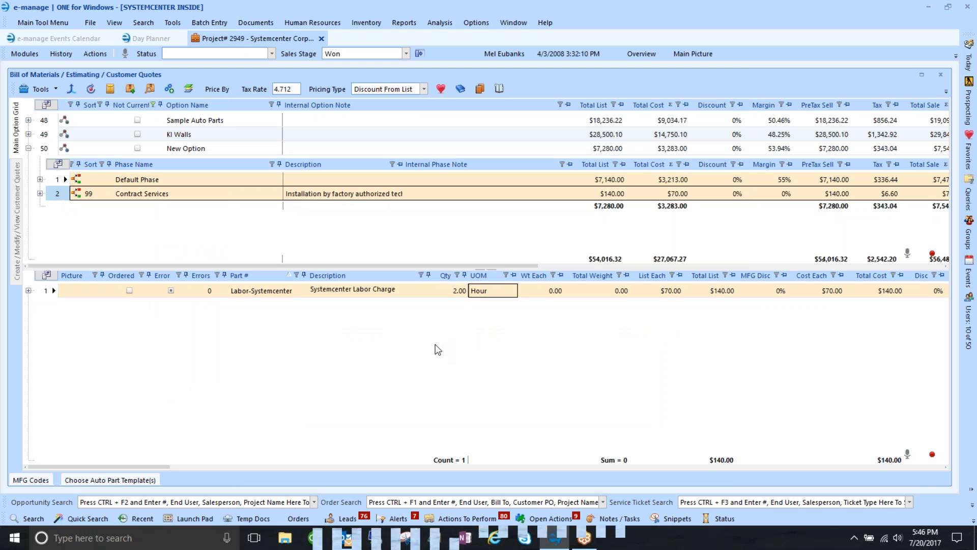
- Delete option 50, New Option, from the quote
left_click(46, 147)
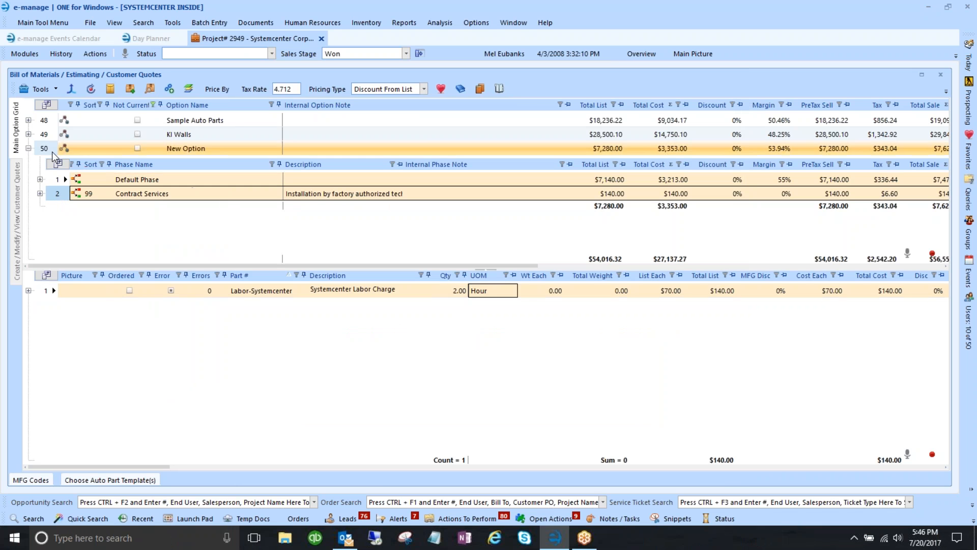
right_click(46, 146)
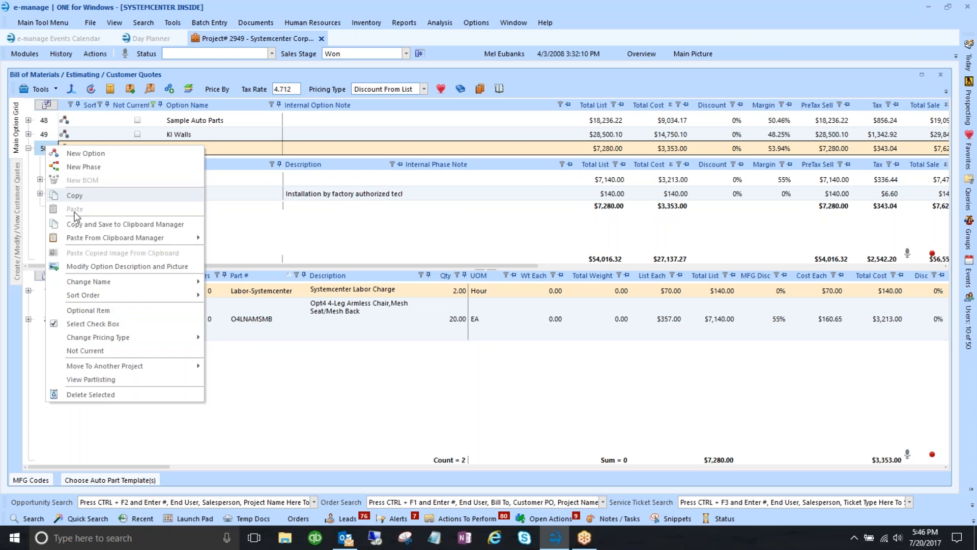
left_click(96, 394)
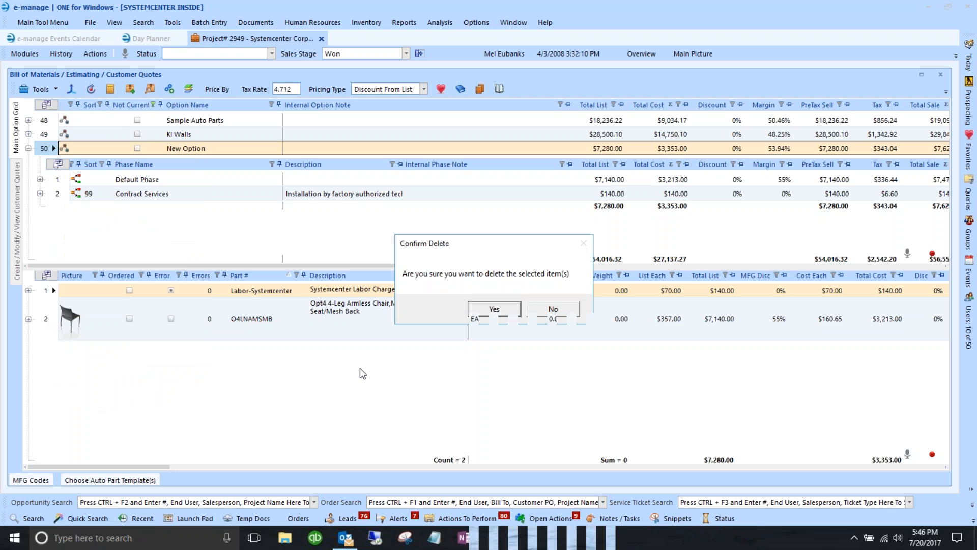
left_click(494, 309)
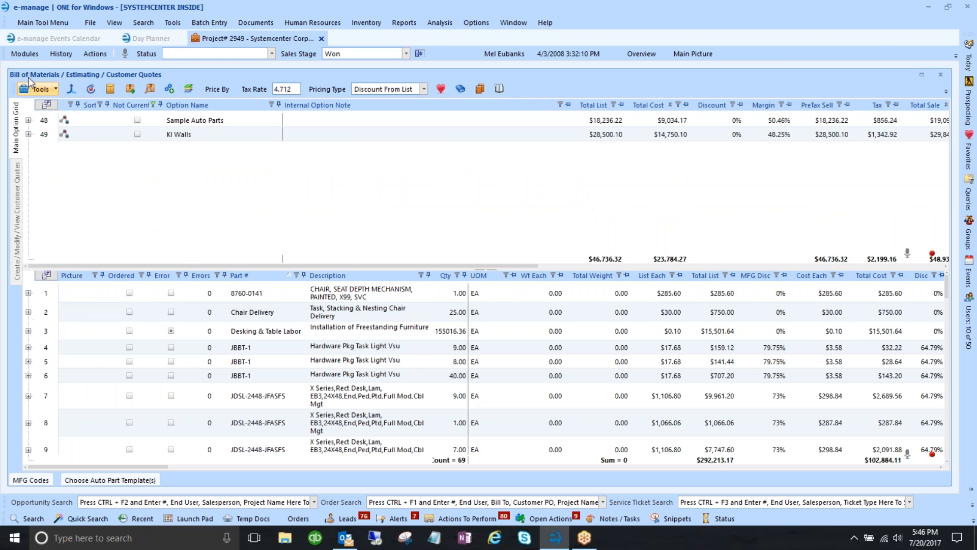
left_click(39, 89)
- Add a new option to the quote and open the ProjectSpec Catalog Reader past the licence warning
left_click(60, 106)
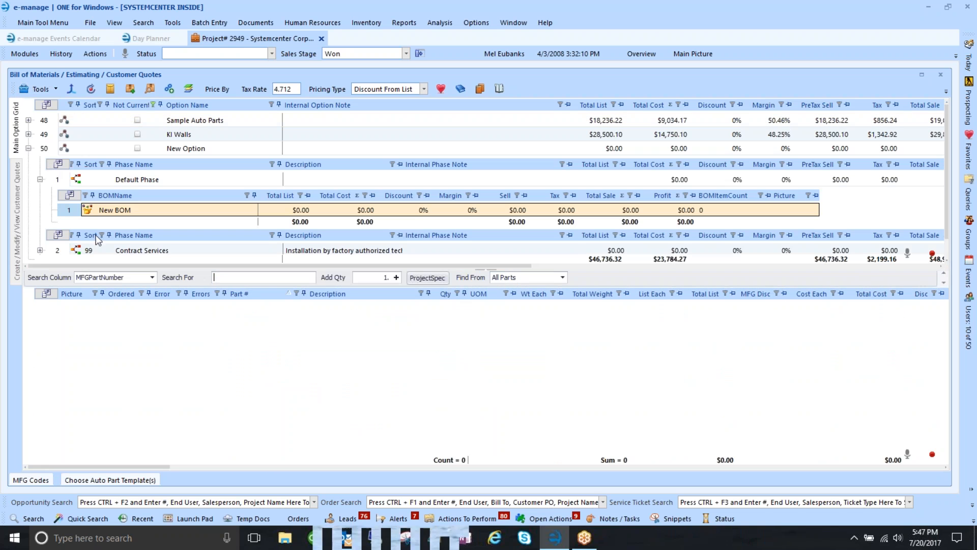
left_click(425, 279)
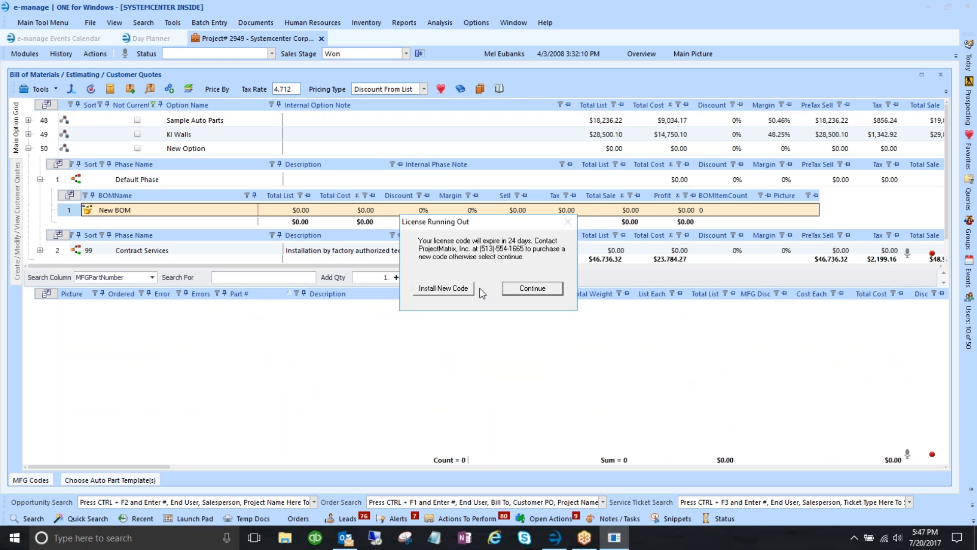
left_click(515, 289)
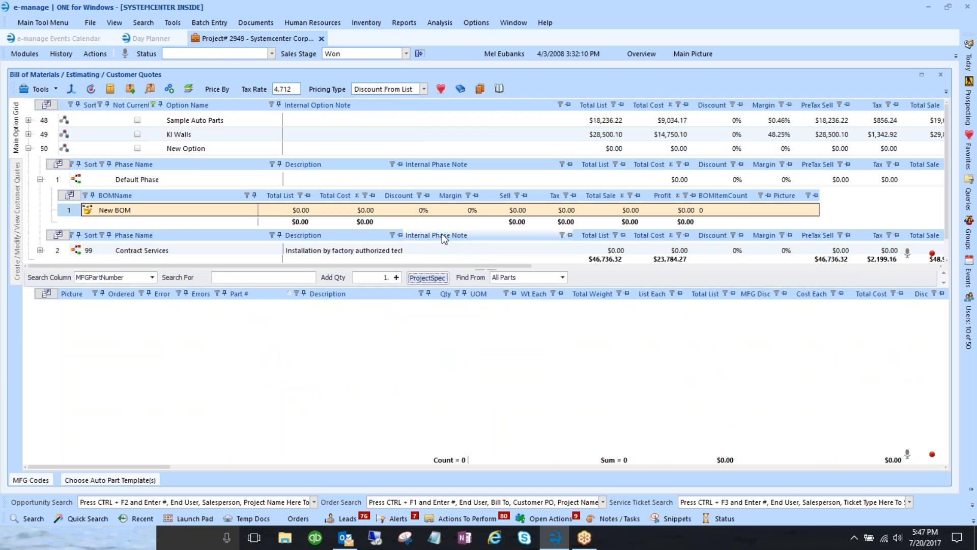
scroll(121, 277, "down", 15)
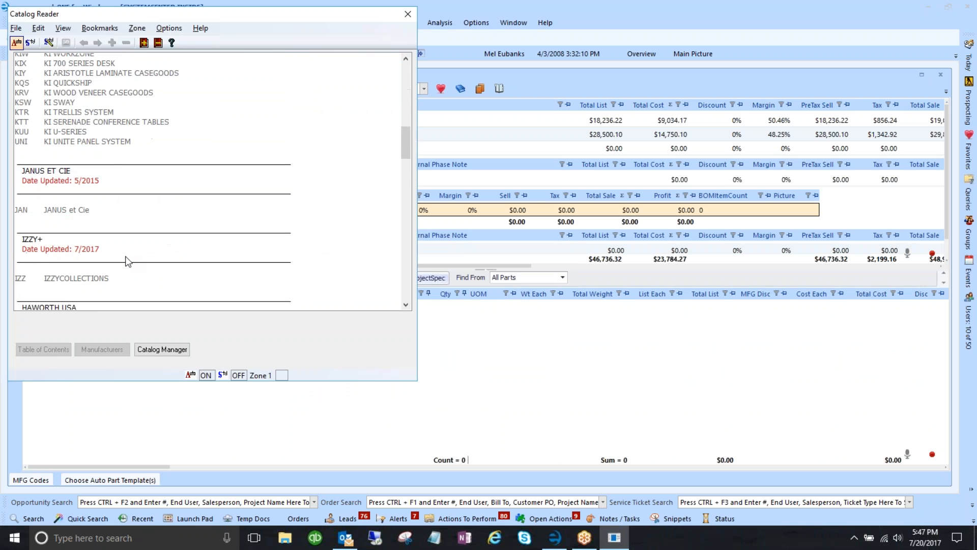
- In HSV Seating - Very, drill to Wire Stacker > Fabric Seat > Fabric Back > No Arms > Non-Ganging
scroll(127, 262, "down", 6)
scroll(127, 262, "up", 5)
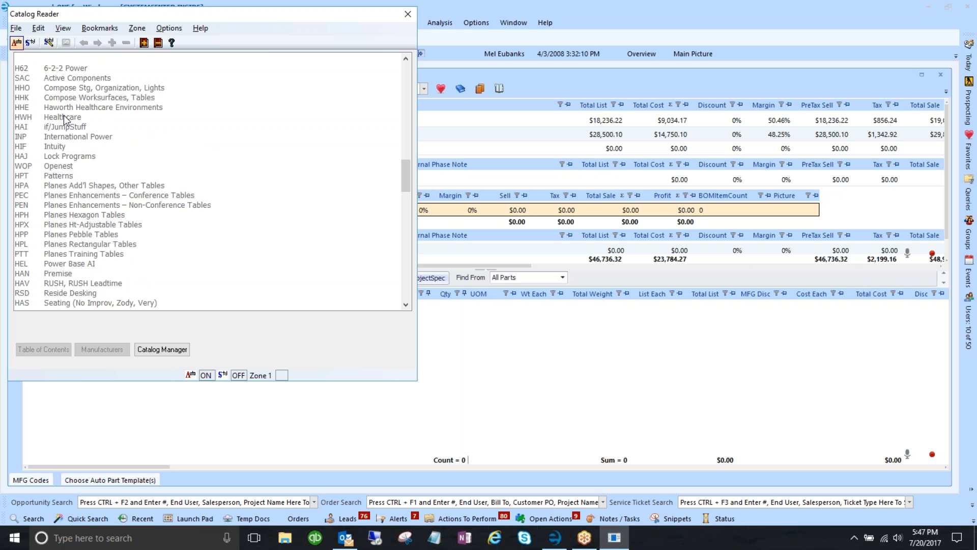
scroll(85, 266, "down", 3)
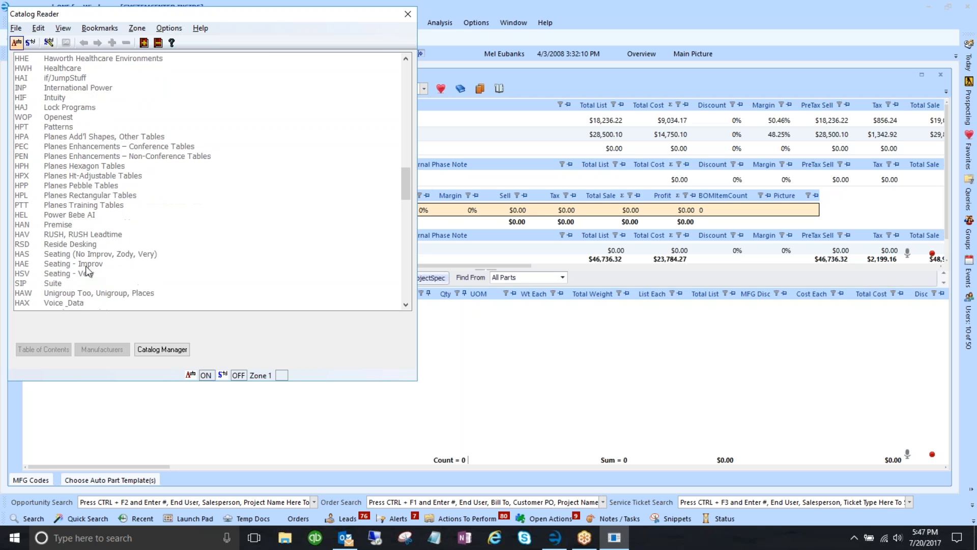
double_click(92, 235)
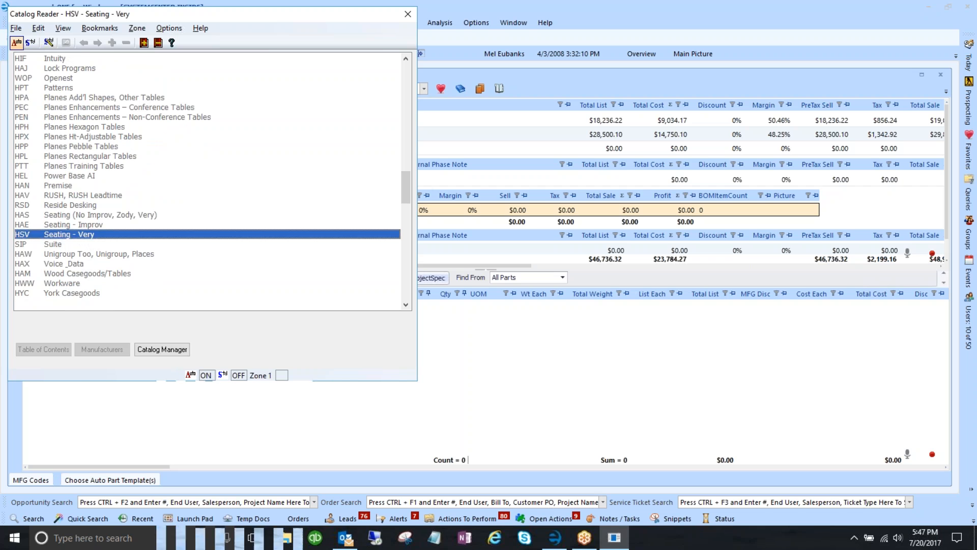
double_click(71, 170)
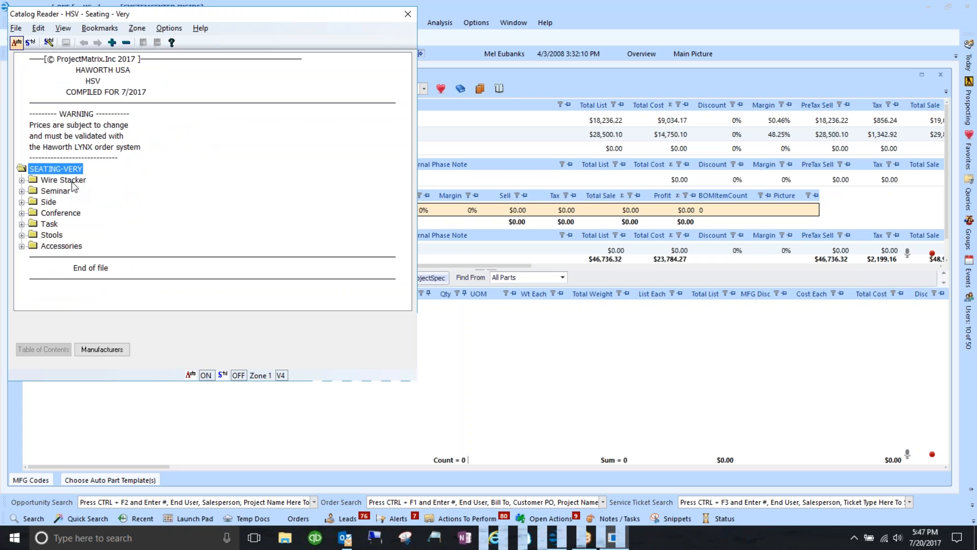
double_click(73, 181)
double_click(74, 203)
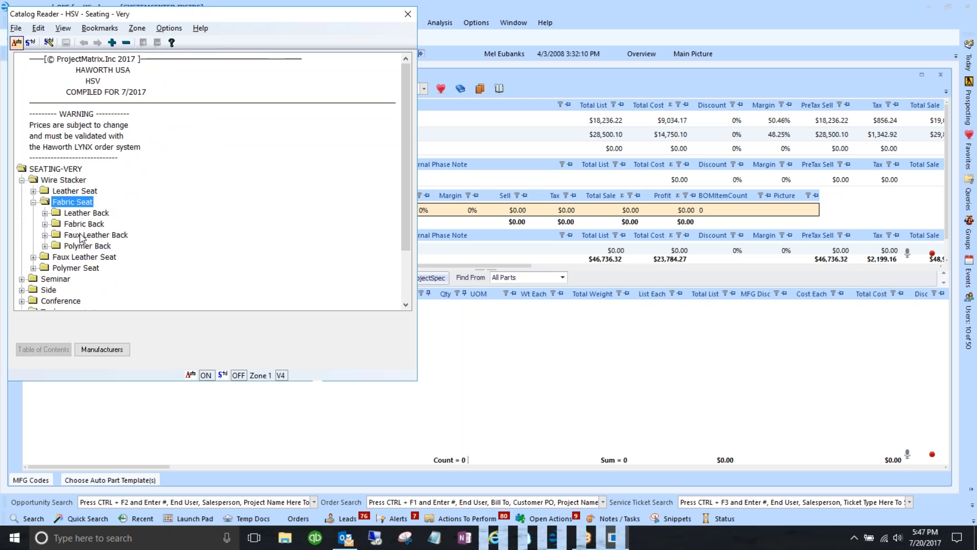
left_click(76, 216)
double_click(83, 225)
double_click(91, 236)
double_click(94, 247)
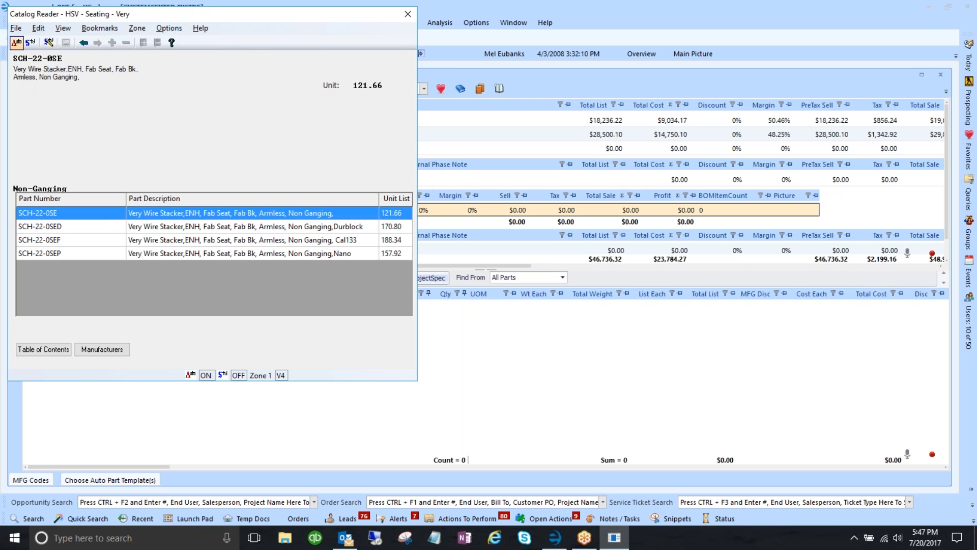
- Add SCH-22-0SE with ASH GRD A and FOG GRD A seat colours and UNDECIDED COLOR GRD A frame
double_click(107, 214)
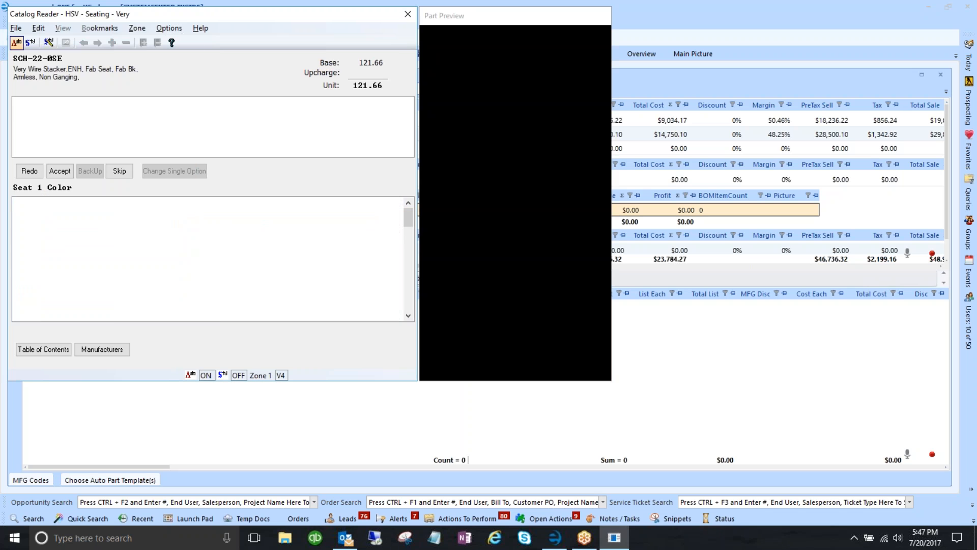
double_click(129, 210)
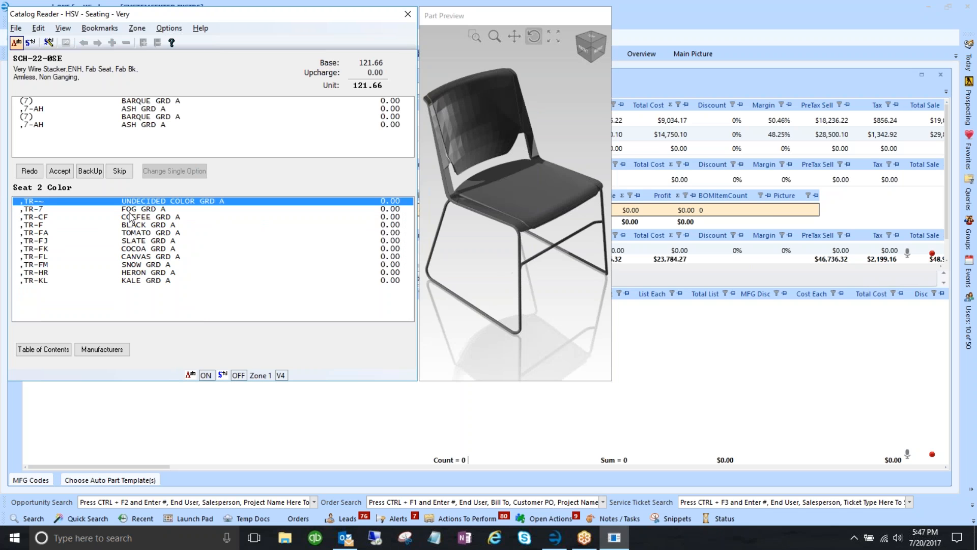
double_click(129, 211)
double_click(130, 203)
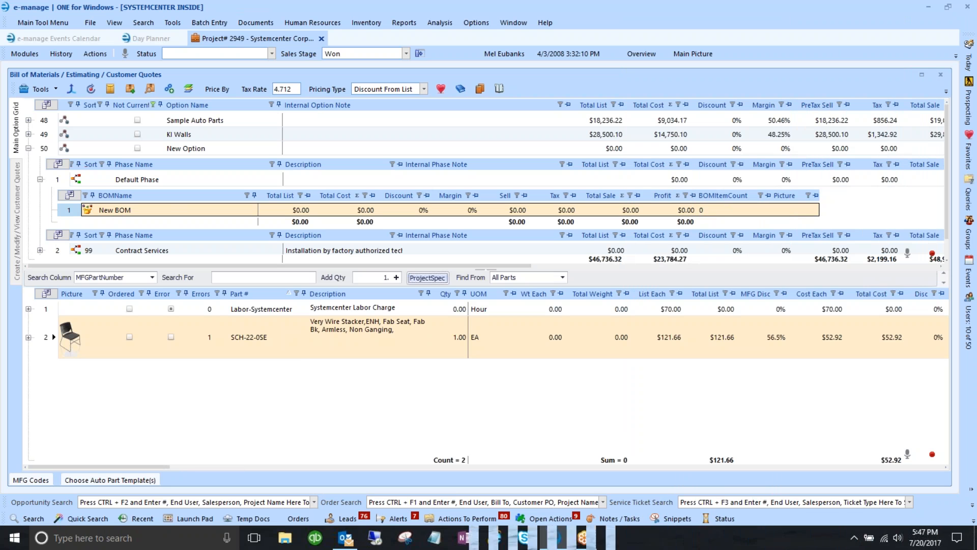
- Change the SCH-22-0SE chair quantity from 1 to 12, bringing the option to $1,459.92 list
left_click(455, 339)
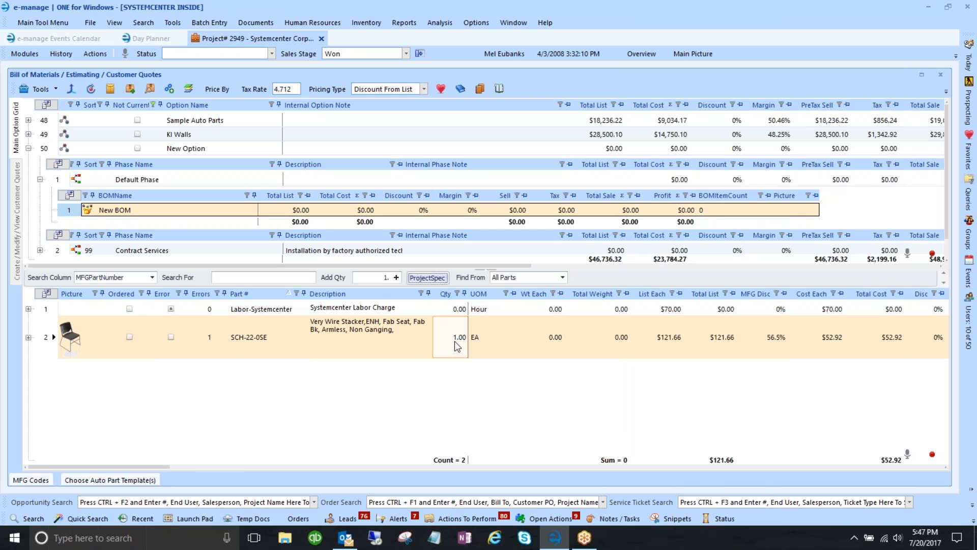
left_click(45, 149)
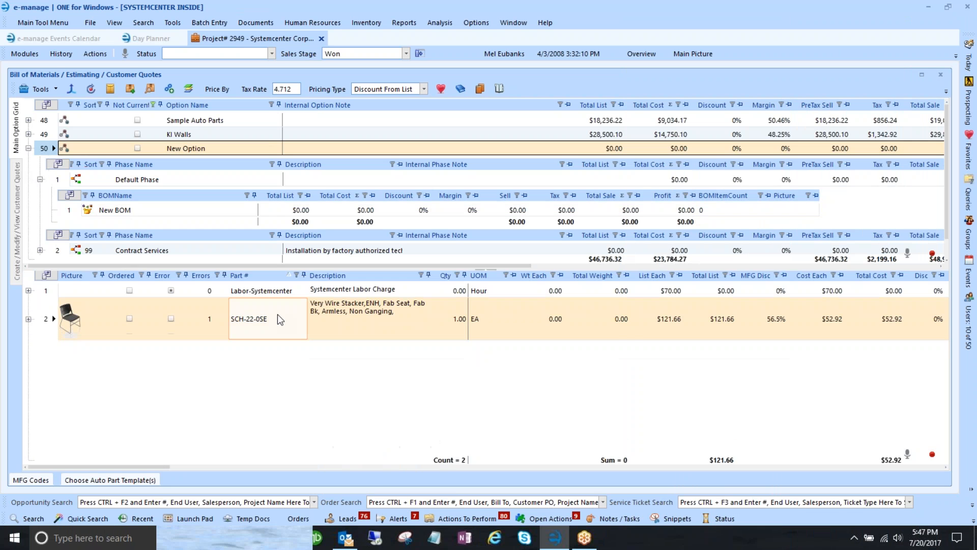
left_click(454, 324)
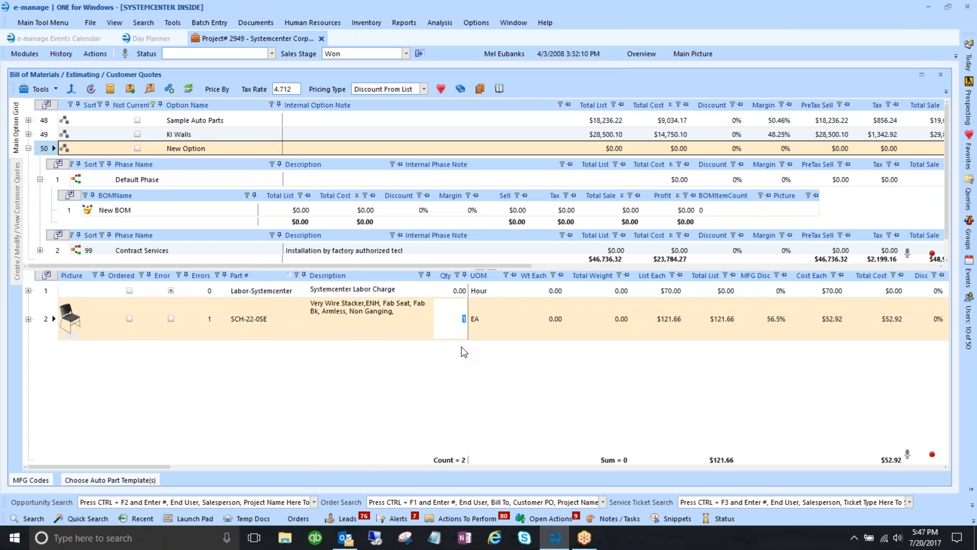
type("2")
key("Return")
left_click(456, 295)
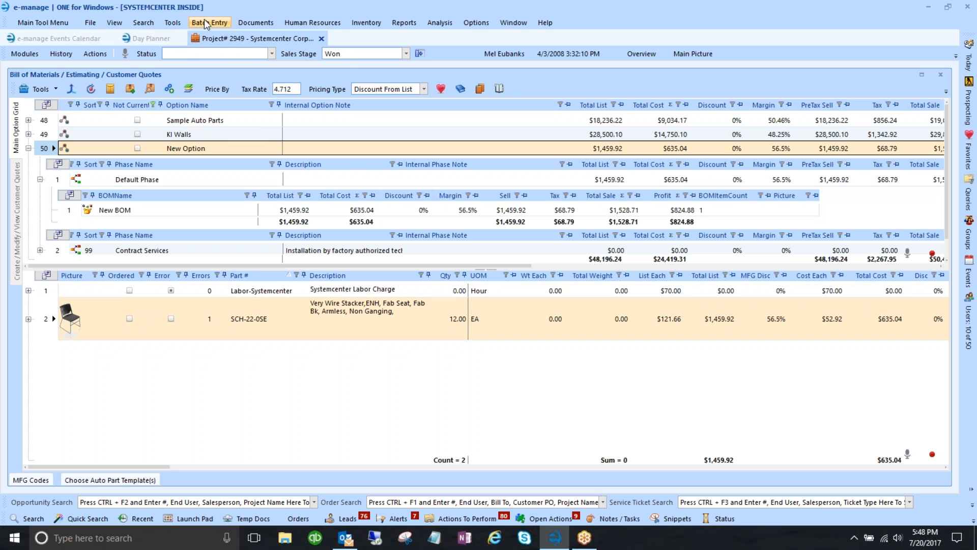
left_click(175, 23)
- In Configure BOM/Quick Quote Auto Parts, select Labor Quote and open its Labor-Systemcenter part
mouse_move(225, 63)
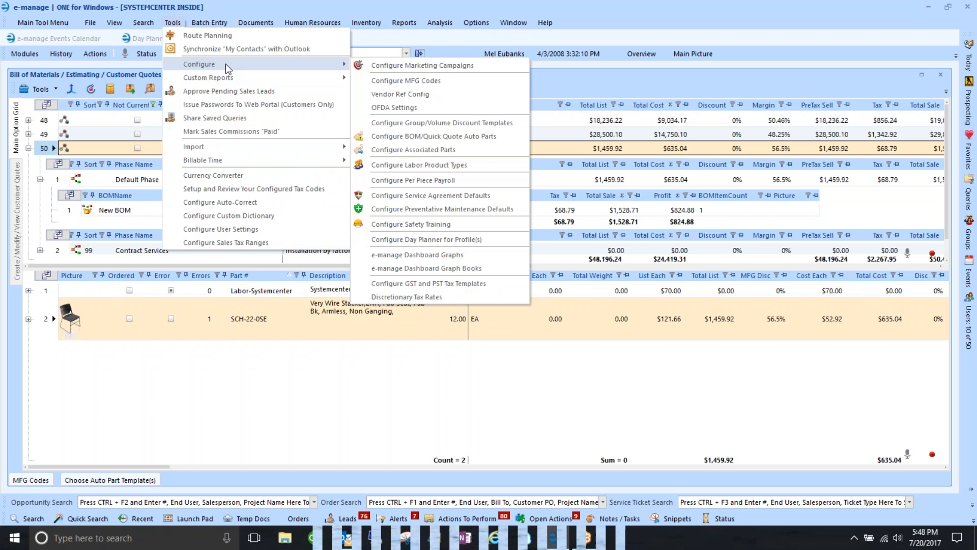
left_click(426, 137)
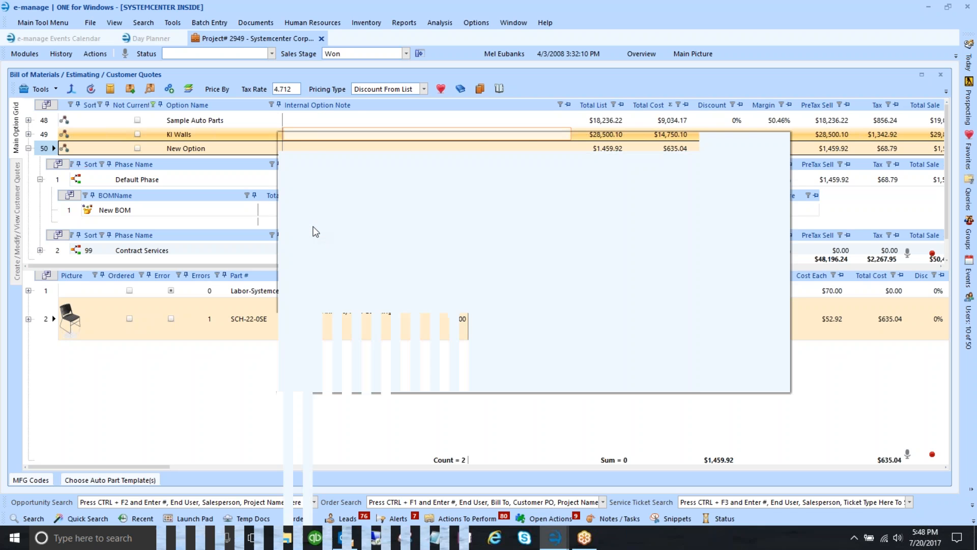
left_click_drag(418, 142, 305, 71)
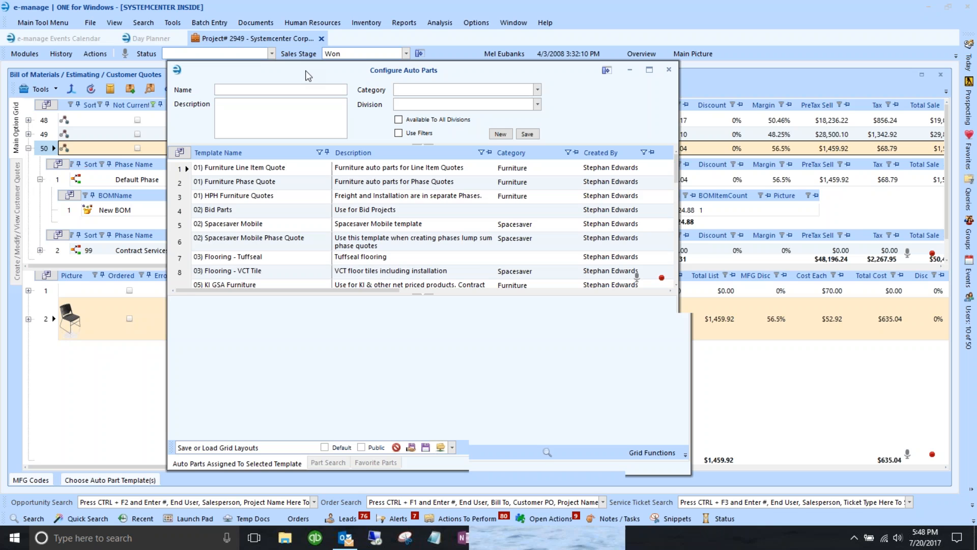
scroll(232, 260, "down", 6)
left_click(184, 197)
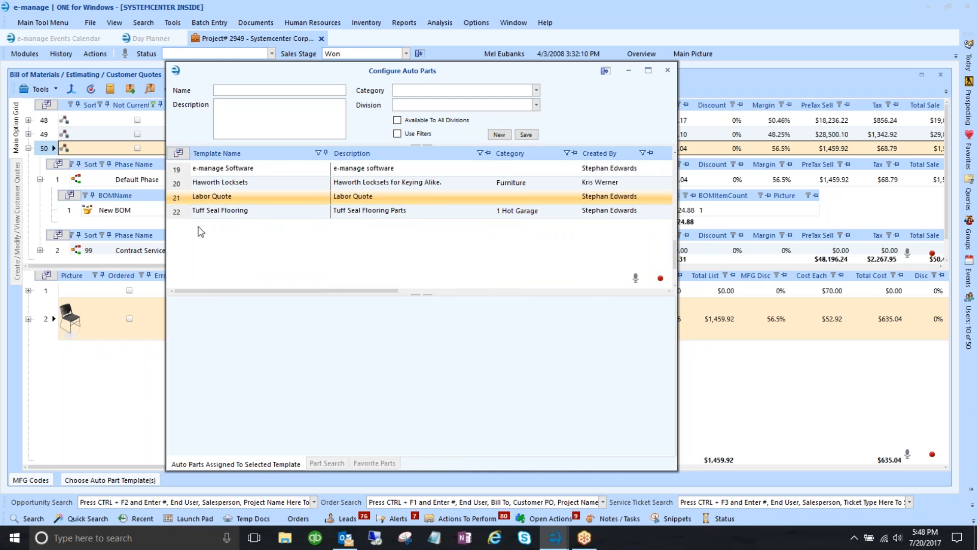
left_click(184, 197)
left_click(184, 320)
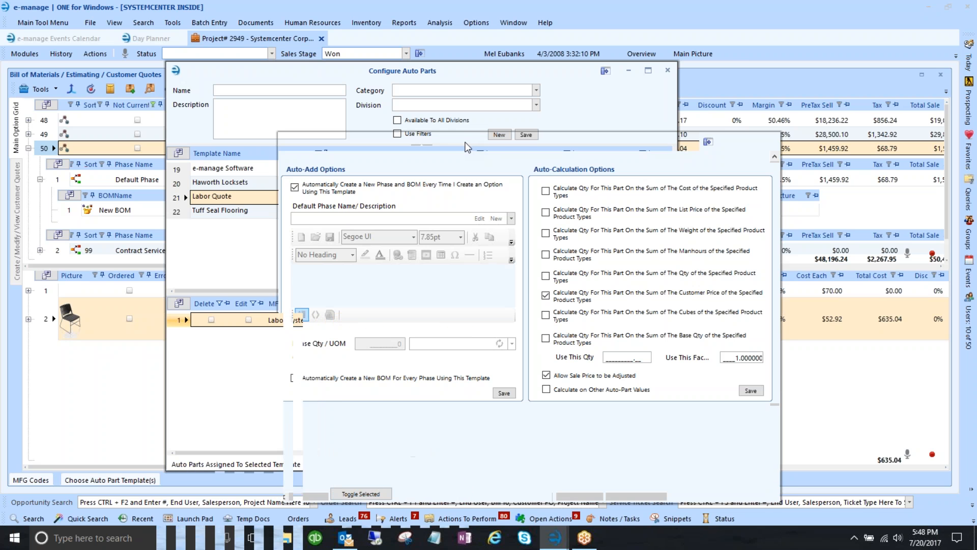
left_click_drag(467, 142, 346, 59)
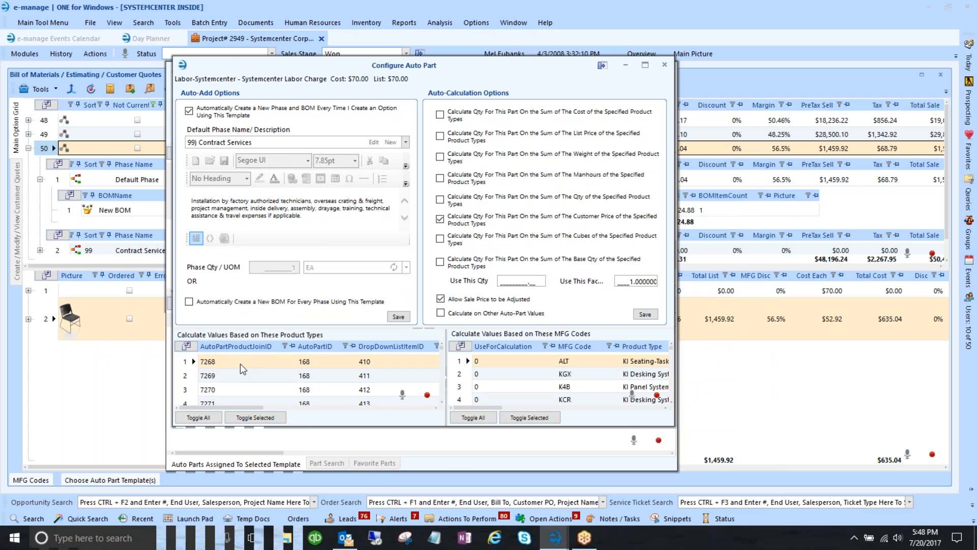
- Switch Labor-Systemcenter from Customer Price to 'Sum of The List Price of the Specified Product Types'
left_click_drag(258, 408, 310, 407)
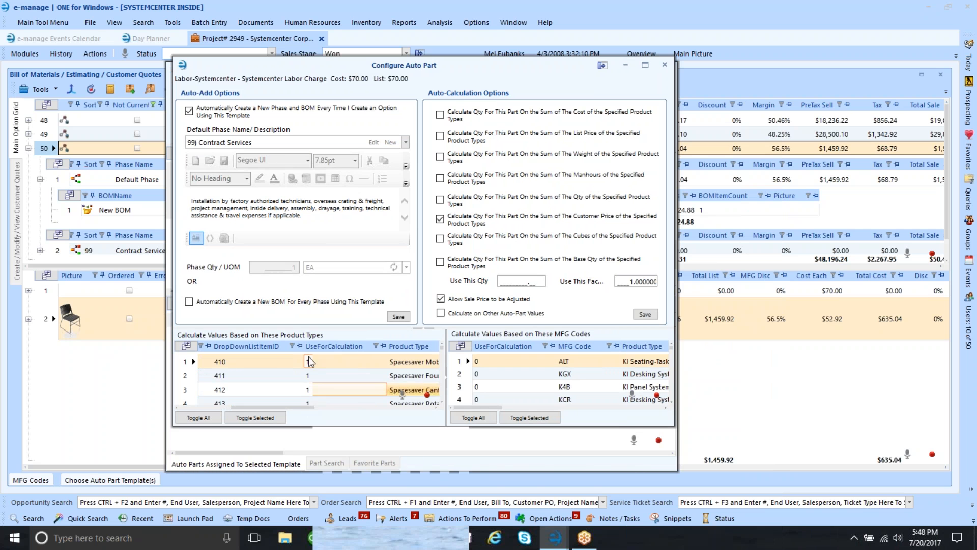
left_click(318, 407)
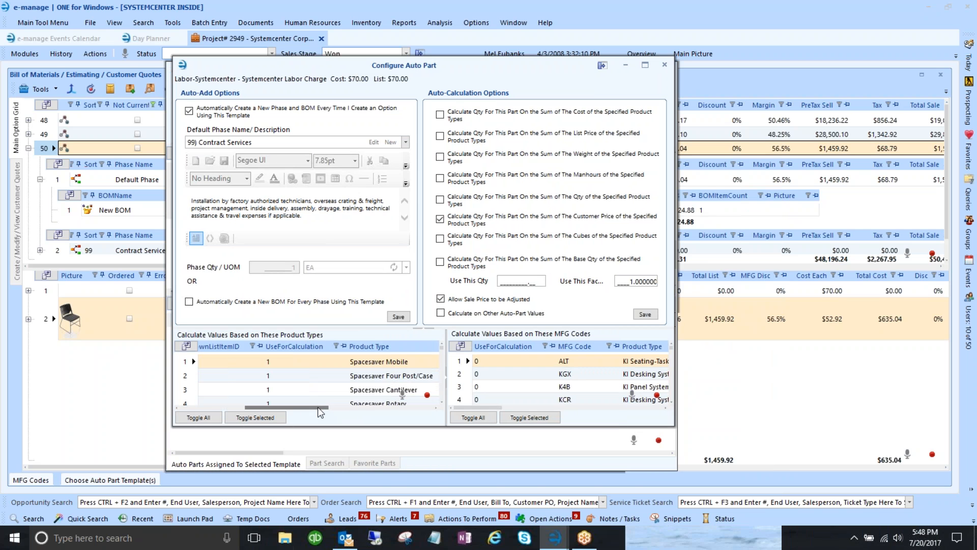
scroll(338, 372, "down", 20)
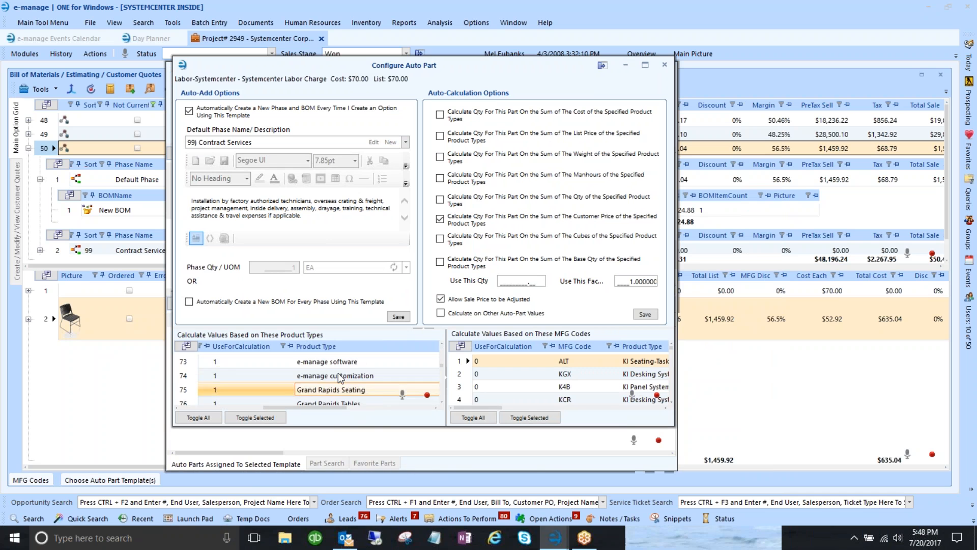
scroll(338, 372, "down", 8)
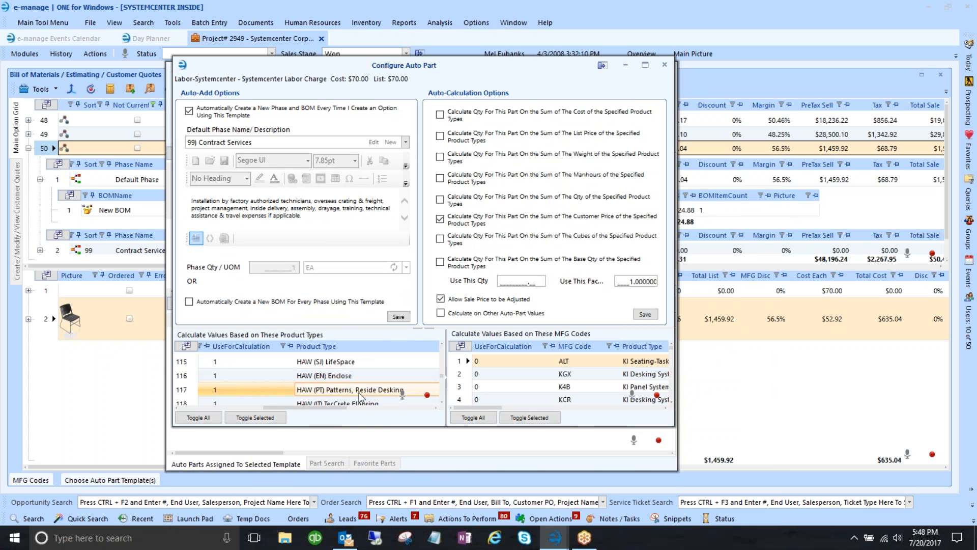
scroll(349, 379, "down", 3)
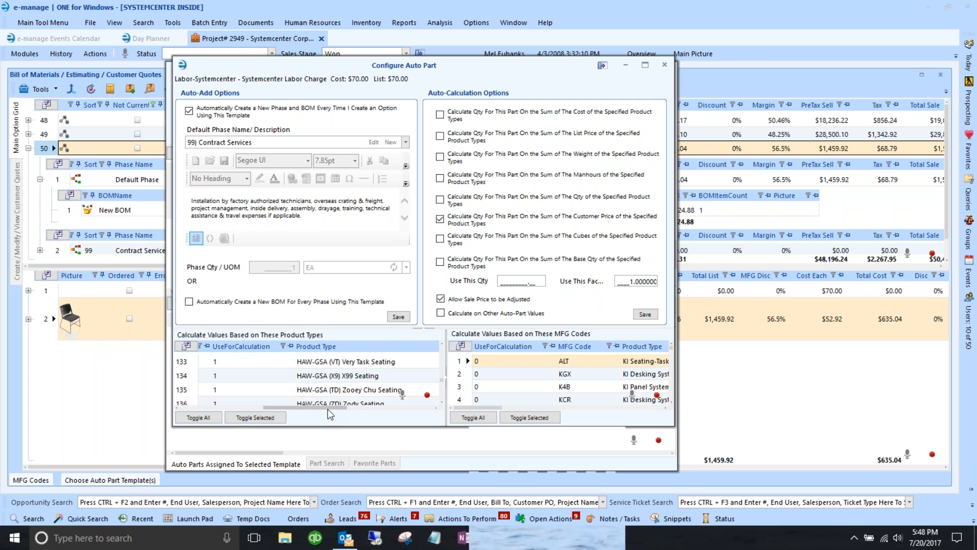
left_click_drag(328, 409, 249, 402)
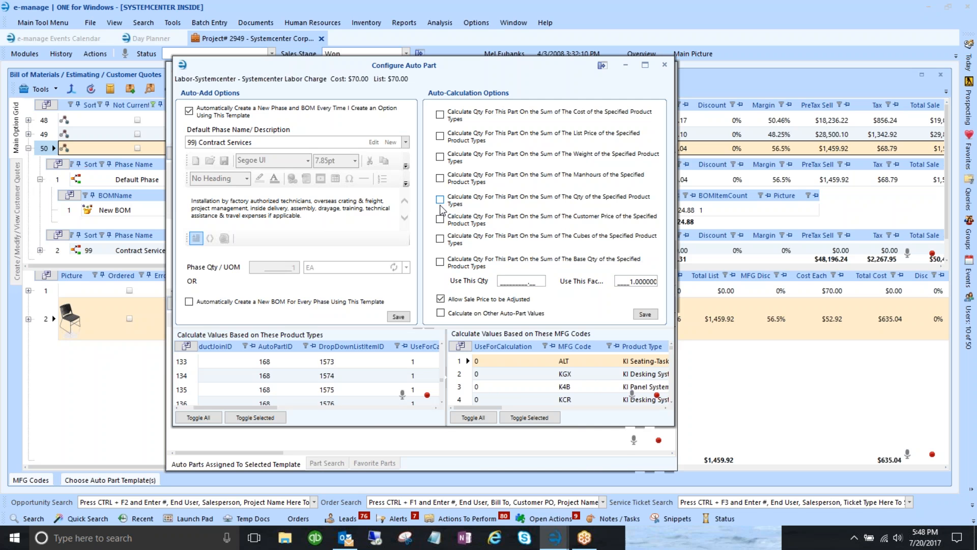
left_click(440, 136)
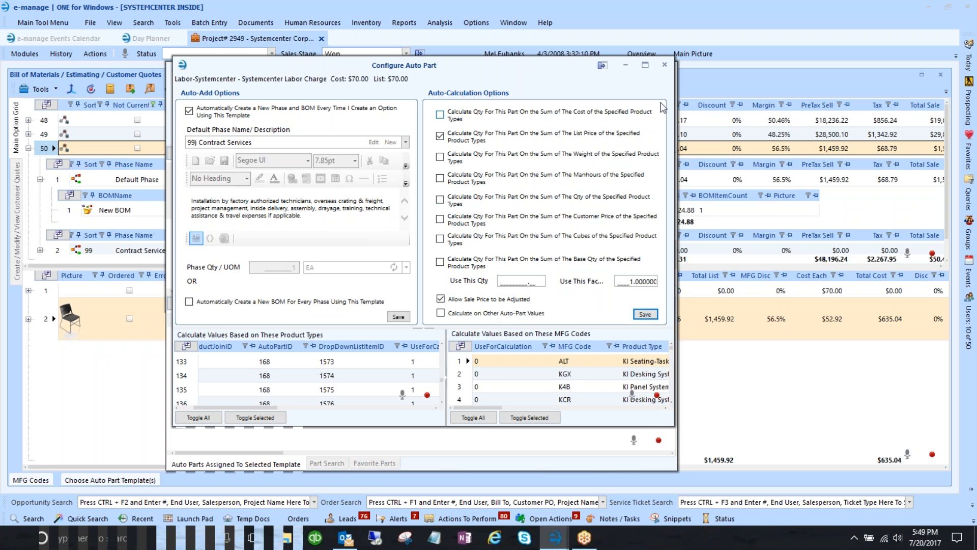
- Close the auto-part settings and template windows to return to the quote's parts list
left_click(666, 65)
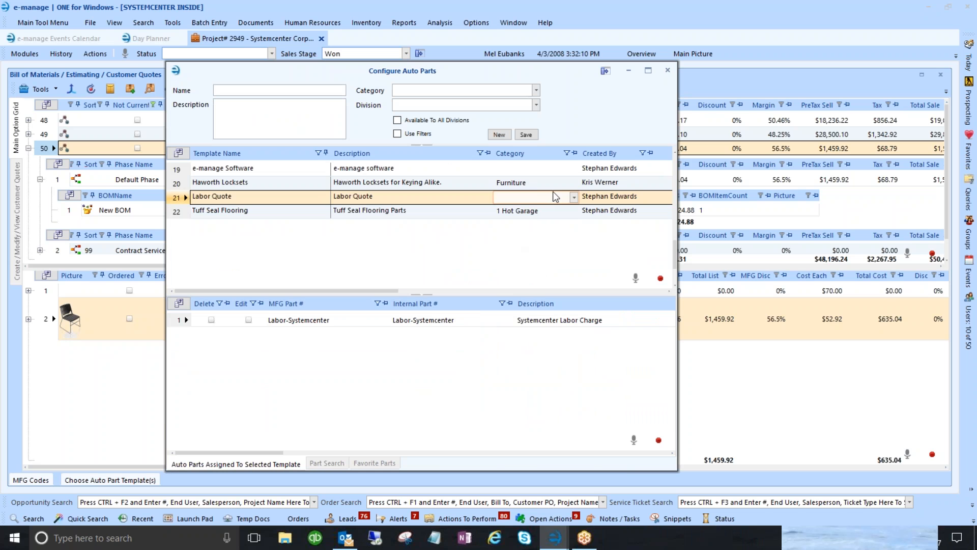
left_click_drag(270, 454, 656, 463)
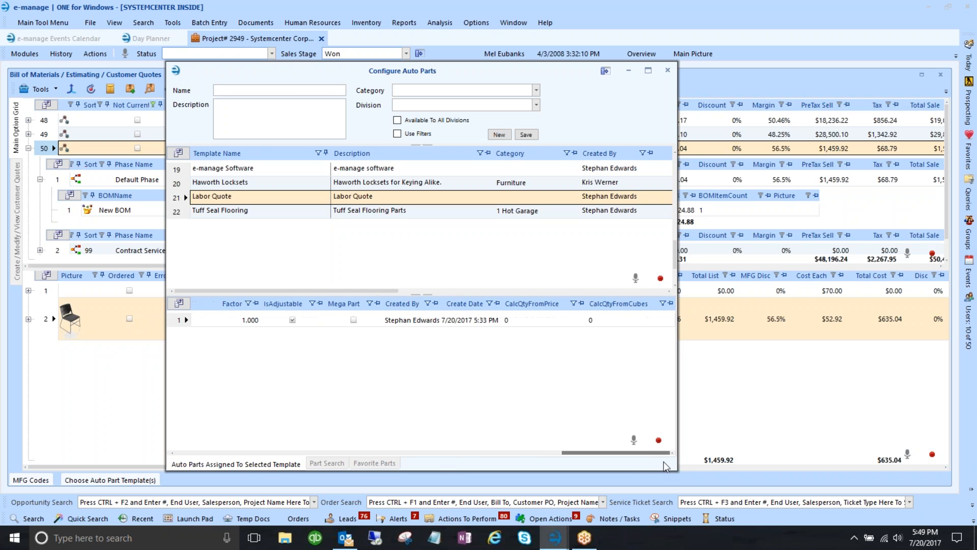
left_click(668, 70)
left_click(472, 329)
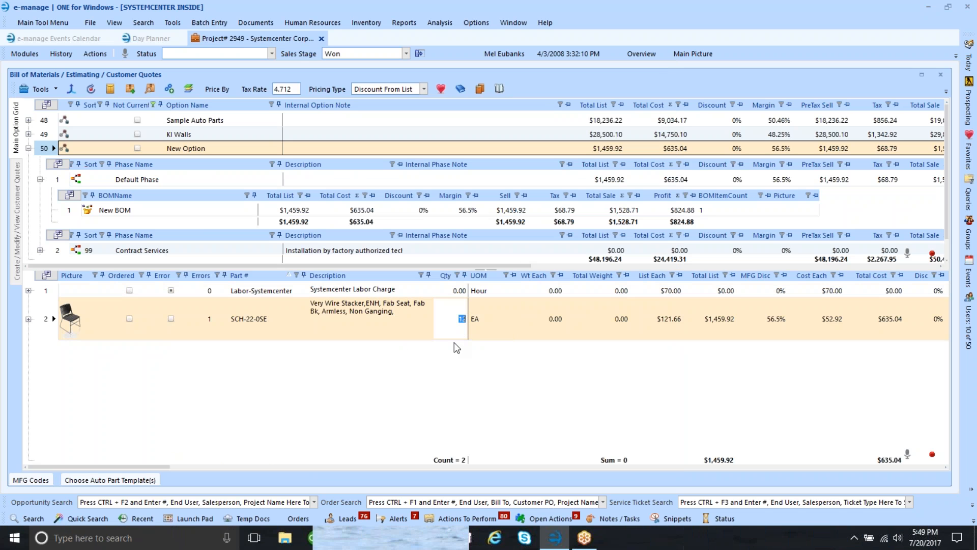
- Set the Labor-Systemcenter quantity to 2 hours for a $140.00 list total
left_click(462, 290)
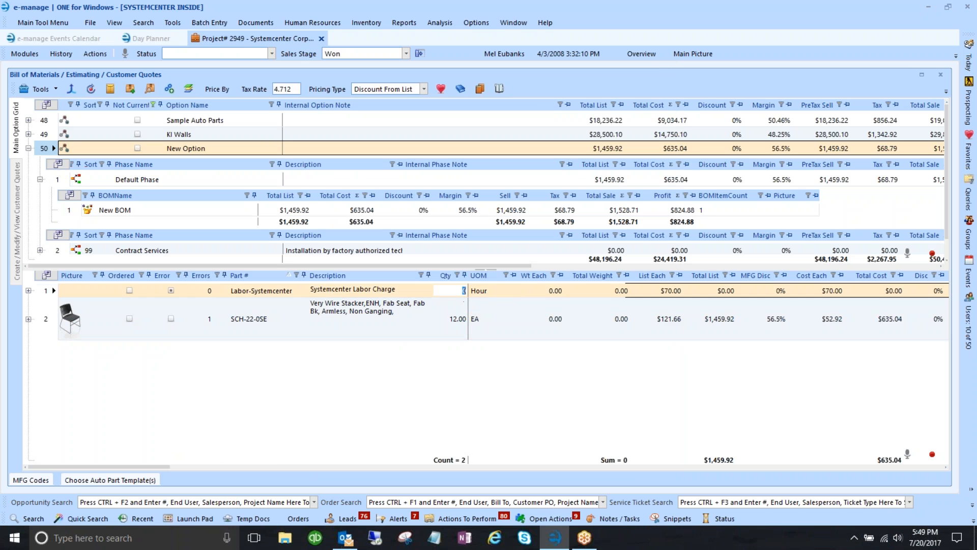
left_click(462, 319)
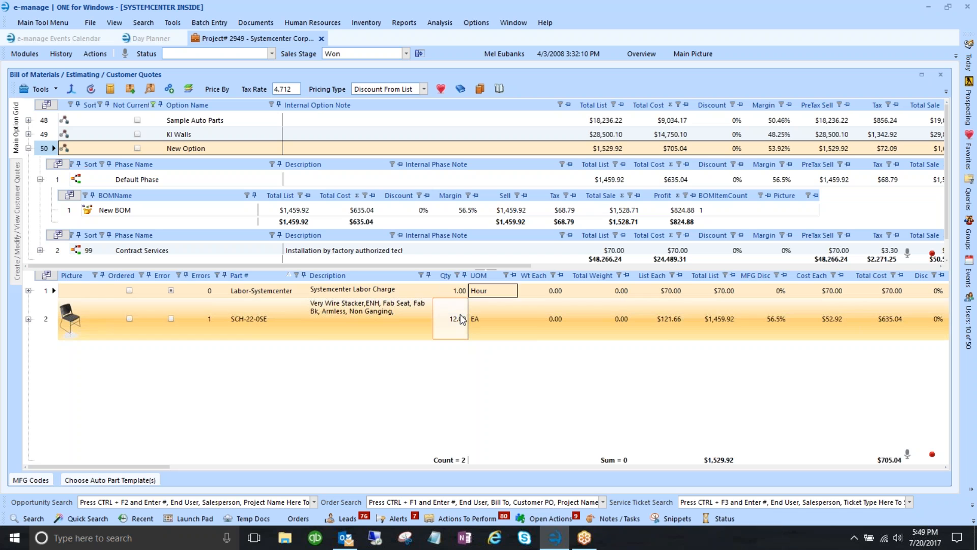
left_click(457, 291)
type("2")
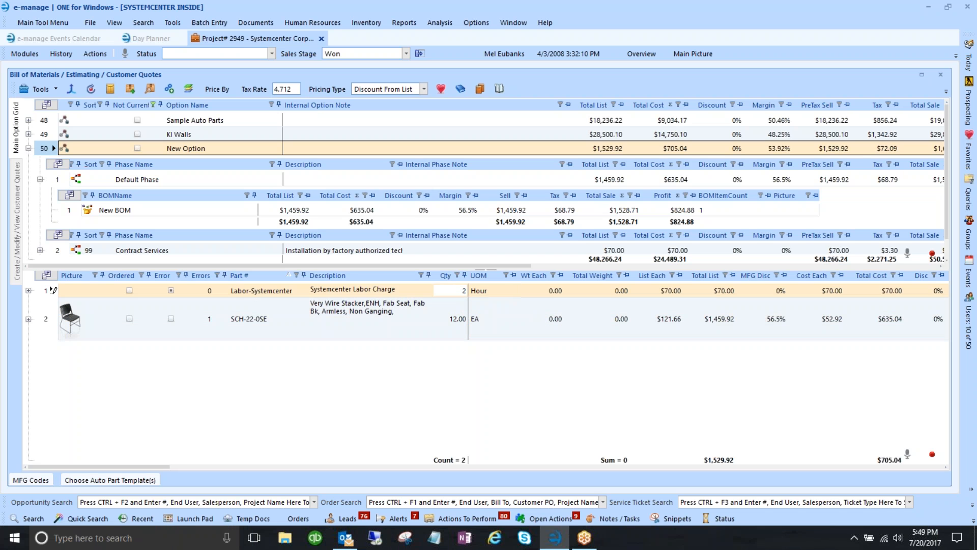
key("Tab")
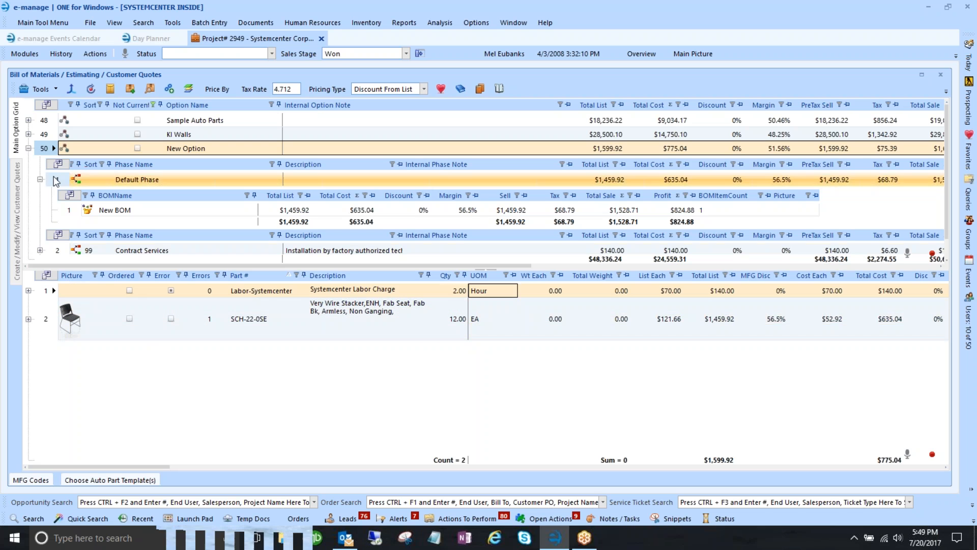
left_click(48, 151)
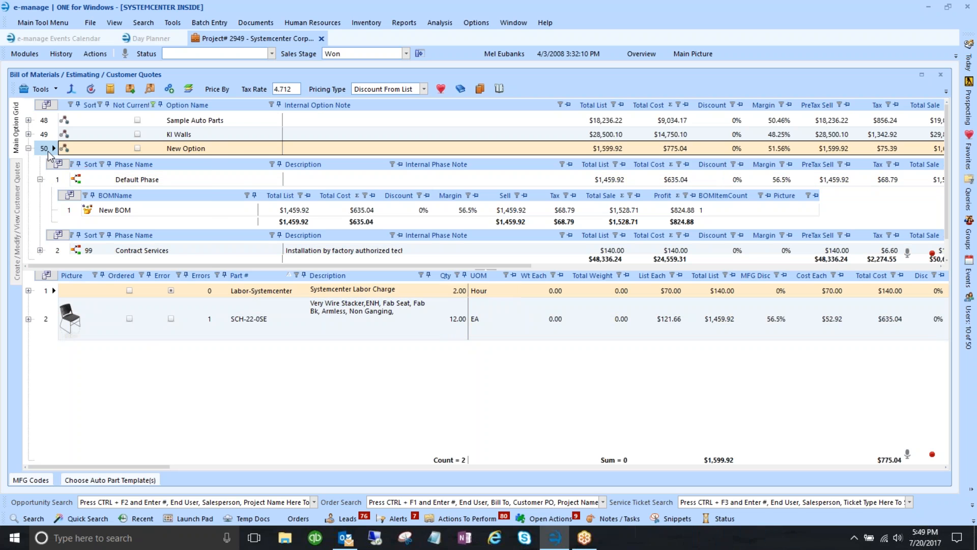
- Copy the SCH-22-0SE chair line from option 50
right_click(48, 151)
left_click(42, 171)
left_click(52, 318)
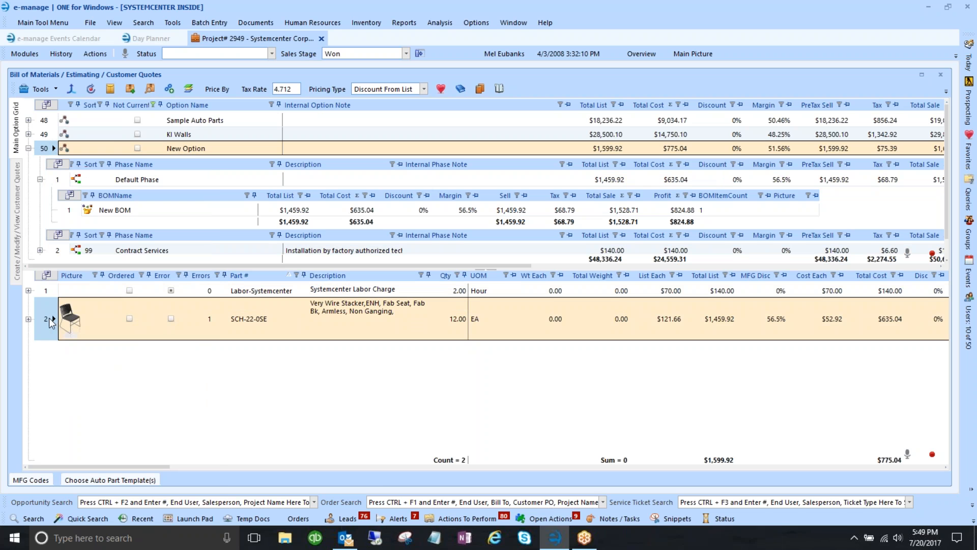
right_click(46, 322)
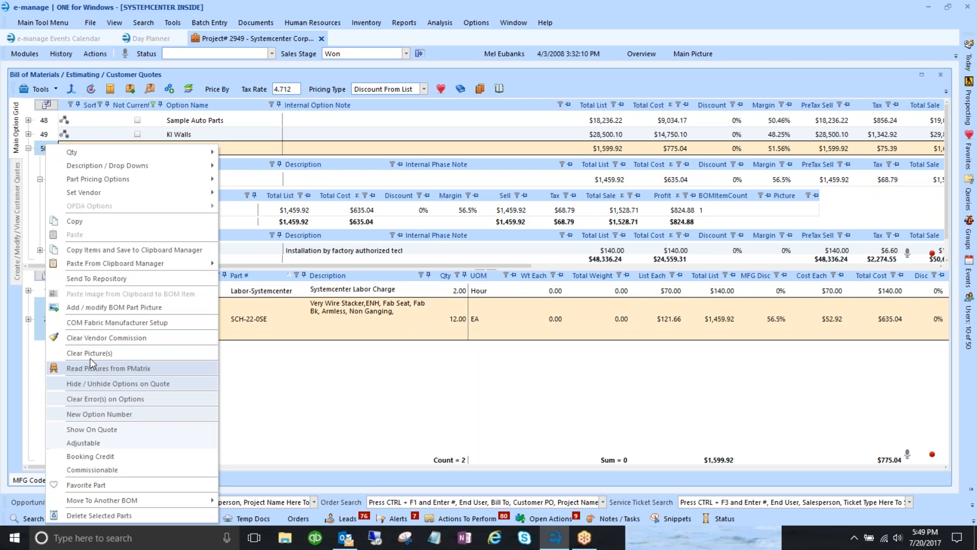
left_click(77, 221)
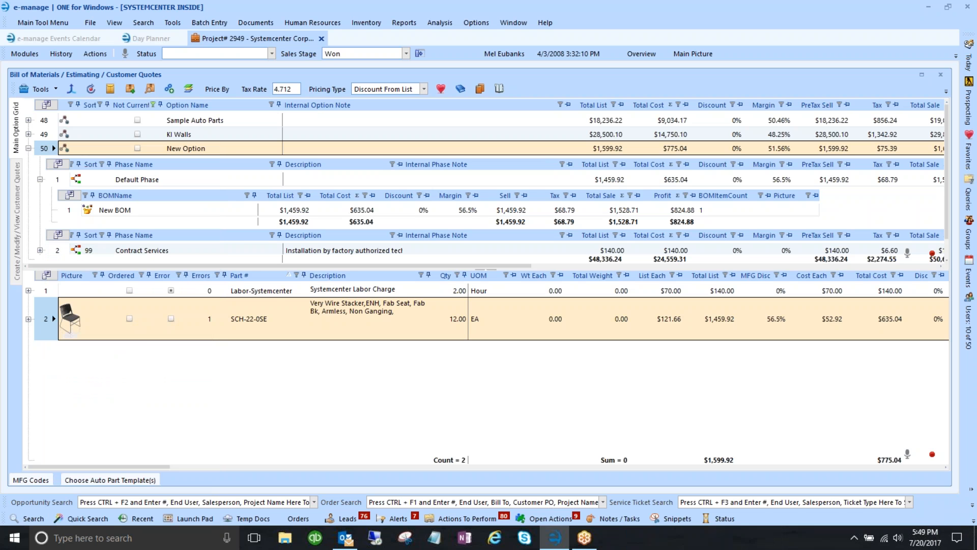
- Collapse option 50 and add a new empty option 51 to the quote
right_click(45, 148)
left_click(29, 148)
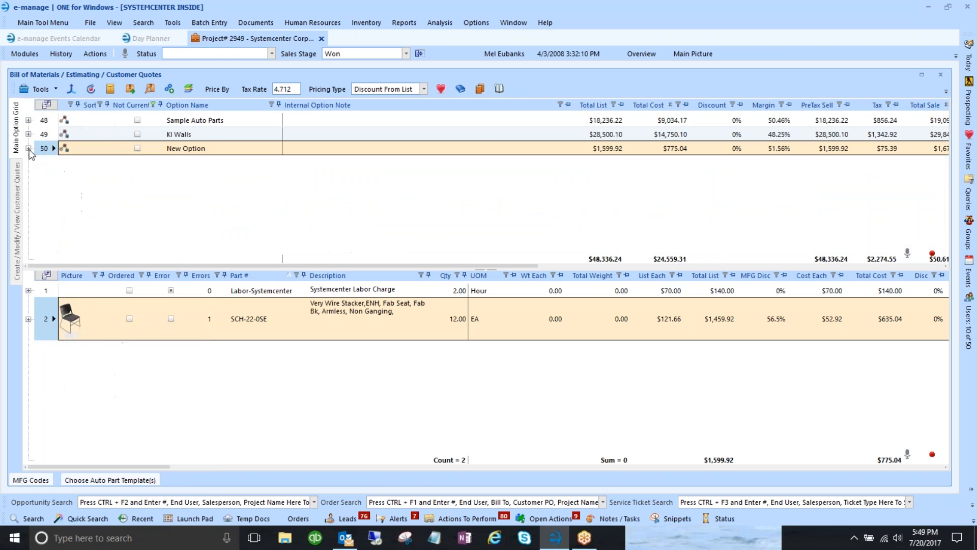
left_click(34, 89)
left_click(96, 159)
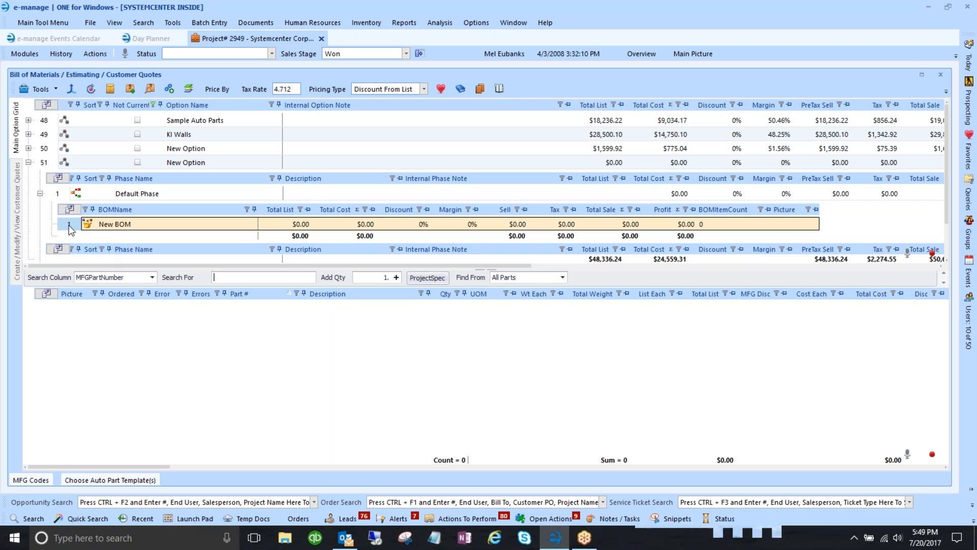
- Paste the chair into option 51's New BOM and view the auto-added Contract Services labor line
right_click(70, 225)
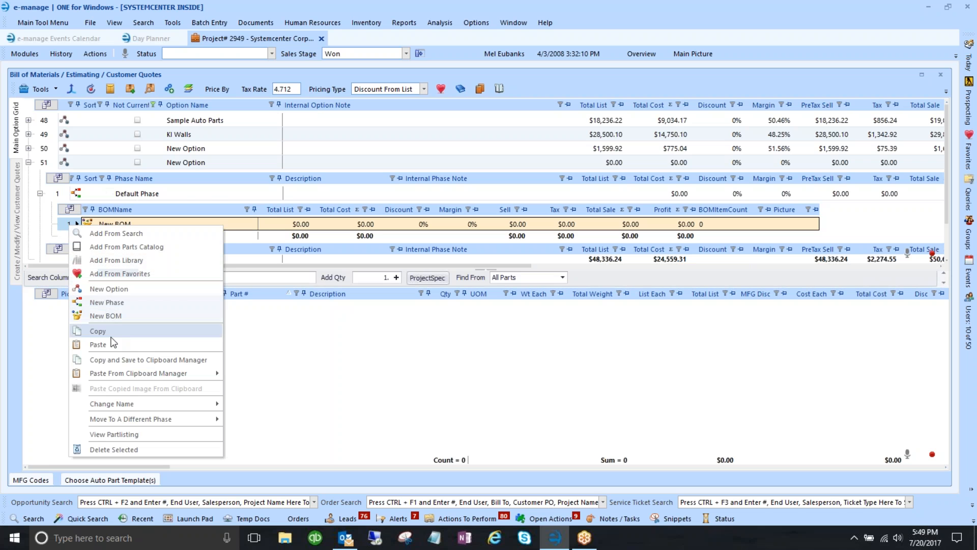
left_click(99, 345)
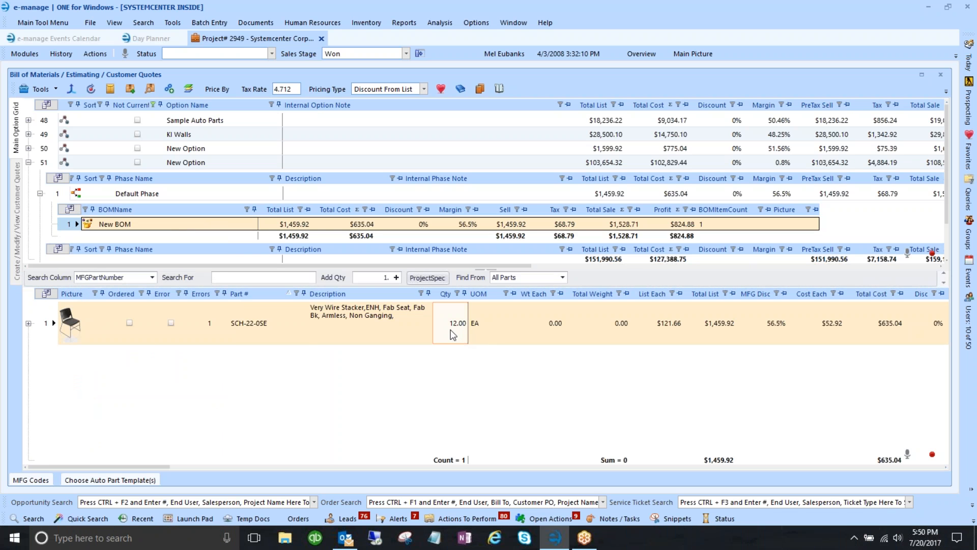
left_click(40, 194)
left_click(60, 208)
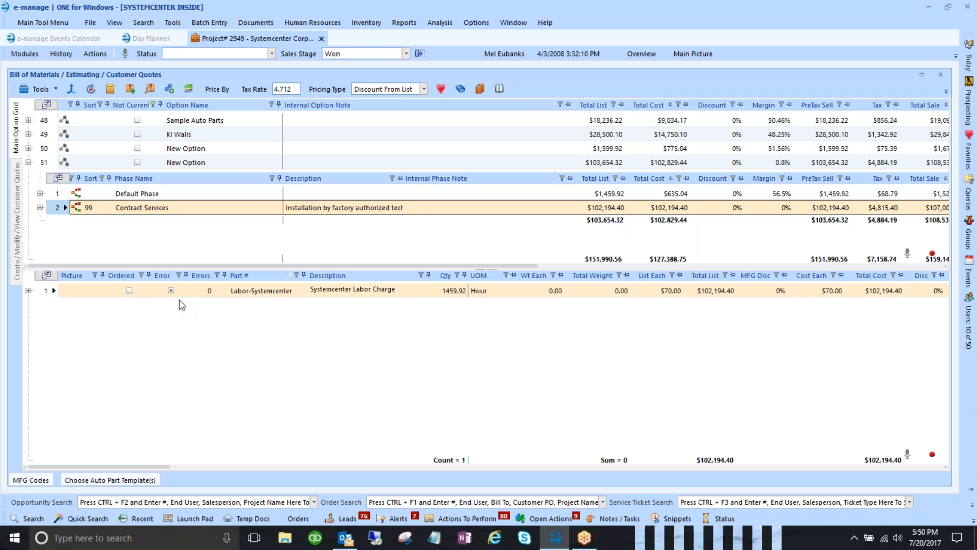
- Check the chair's description in the Default Phase, then return to the 1459.92-hour labor line
left_click(60, 193)
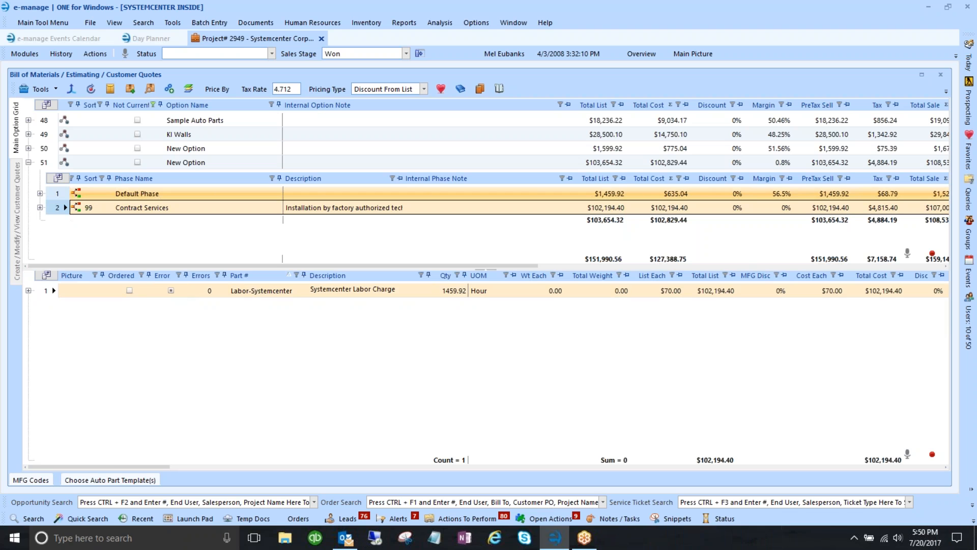
left_click_drag(145, 468, 32, 314)
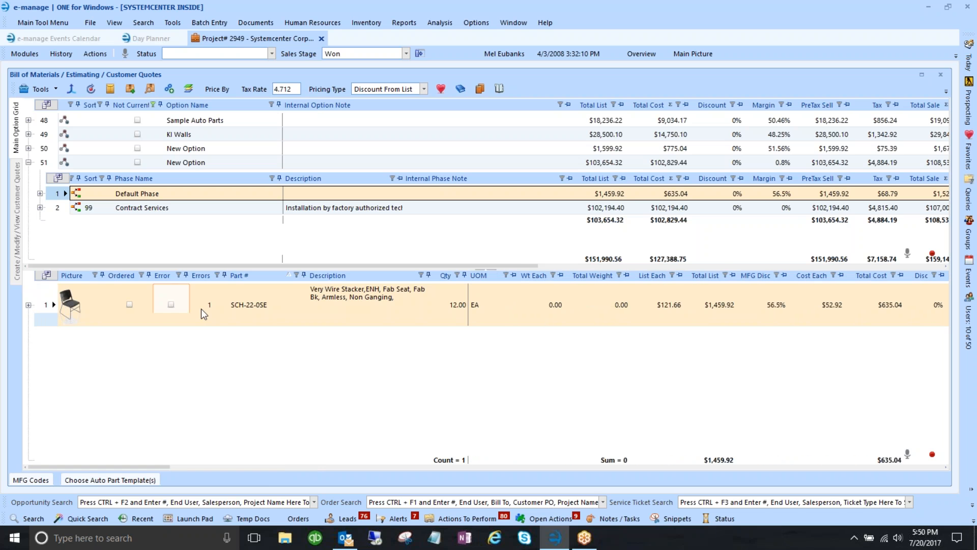
left_click(359, 311)
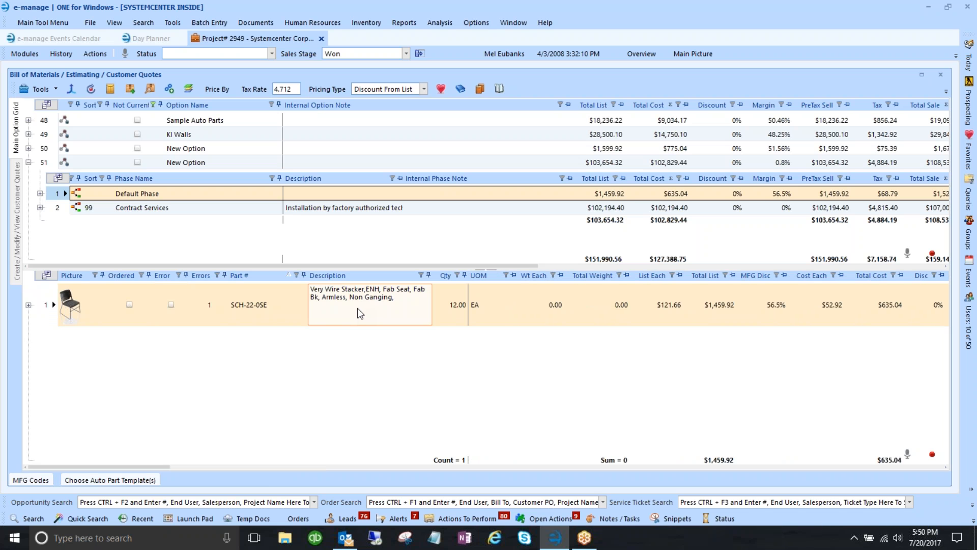
left_click(68, 312)
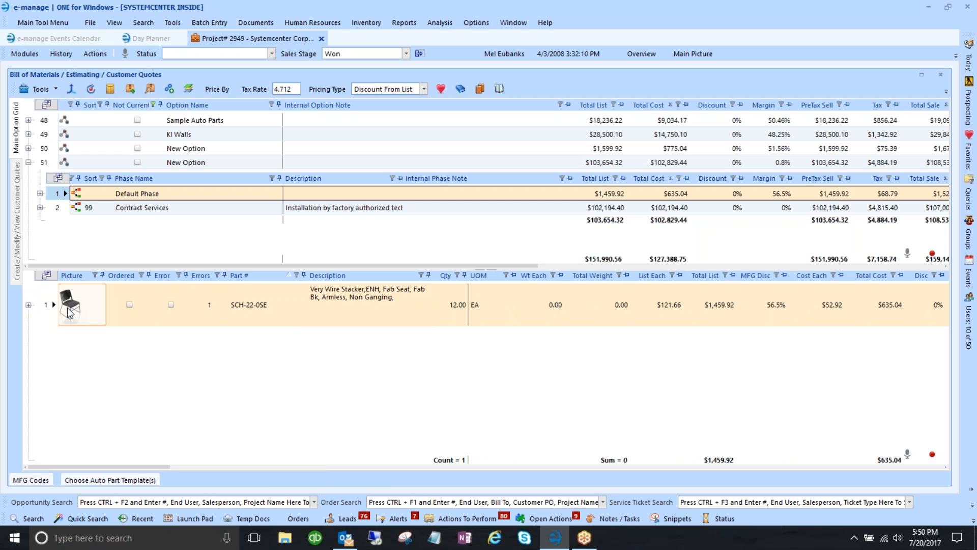
left_click(58, 207)
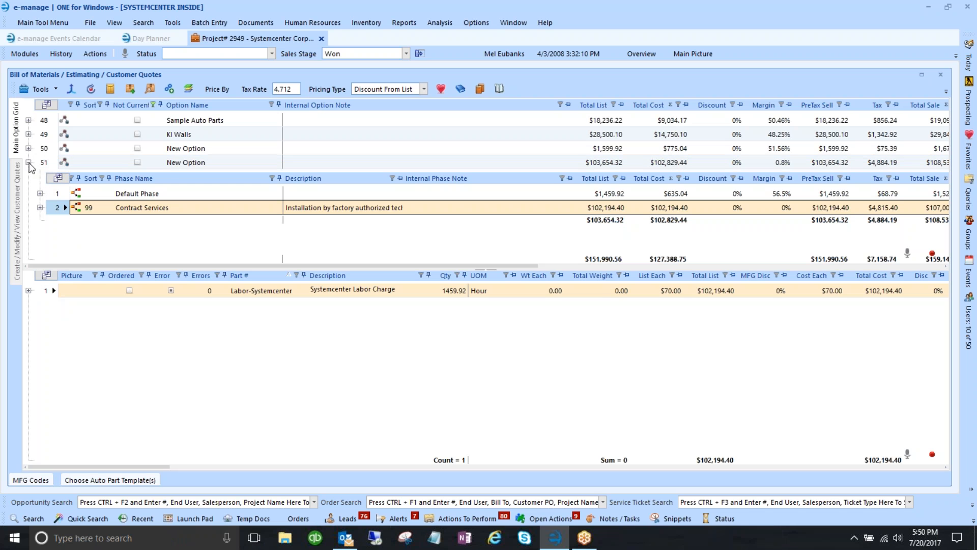
- Collapse option 51 and expand option 48 to list its 15 Contract Services parts totalling $1,505.22
left_click(29, 163)
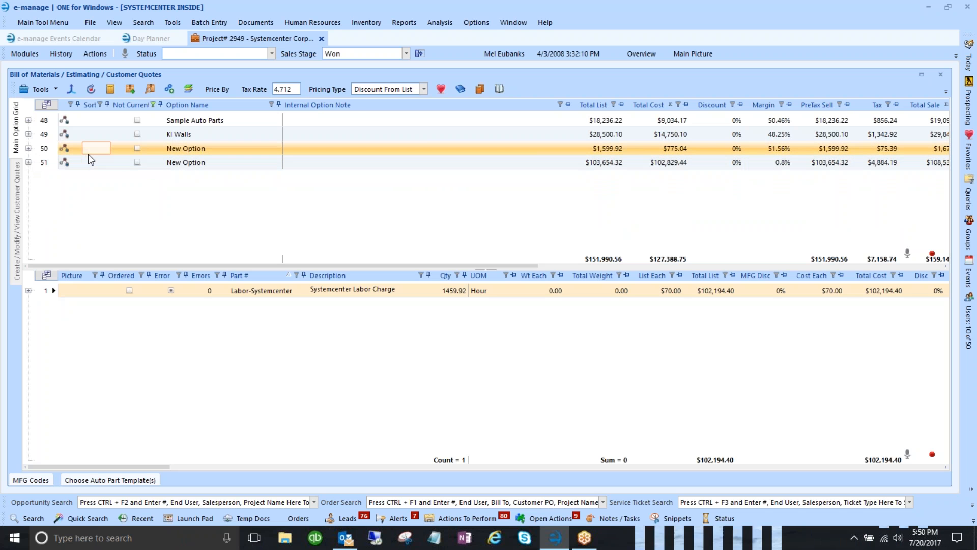
left_click(46, 121)
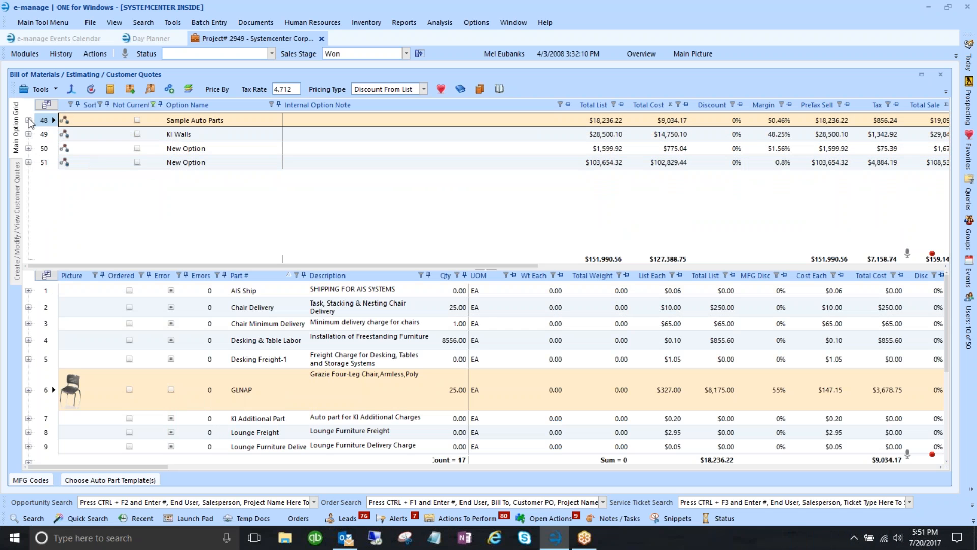
left_click(29, 120)
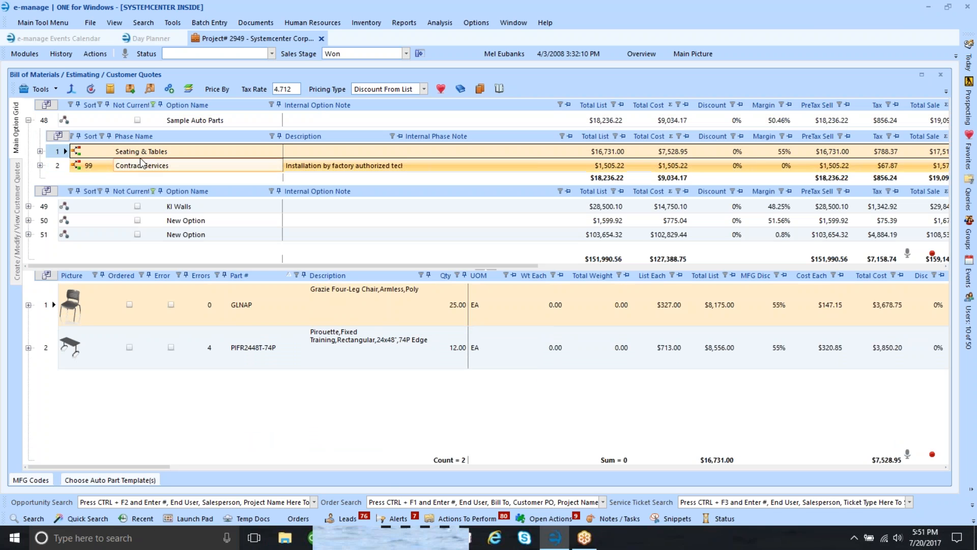
left_click(72, 167)
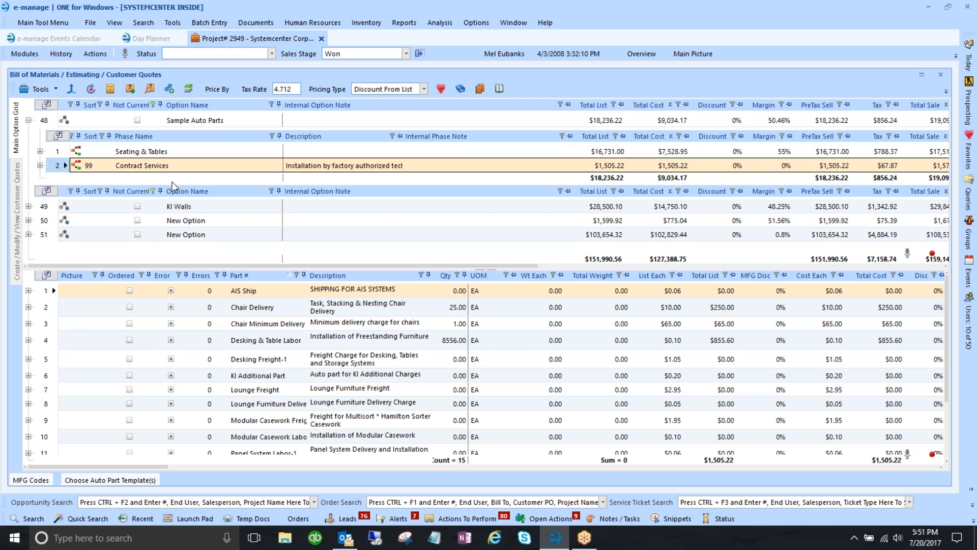
left_click(173, 23)
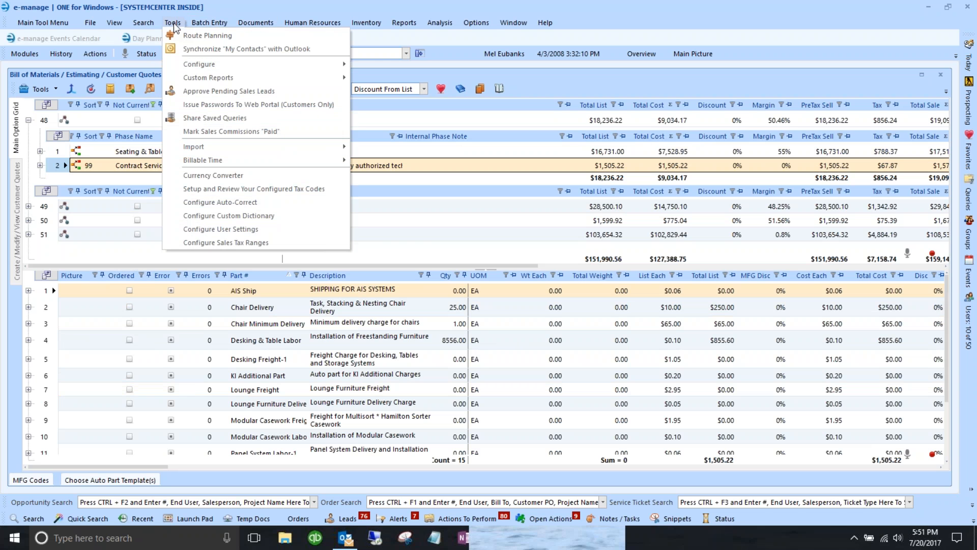
- Open Configure BOM/Quick Quote Auto Parts, pick 01) Furniture Line Item Quote, and open its AIS Ship part
mouse_move(185, 69)
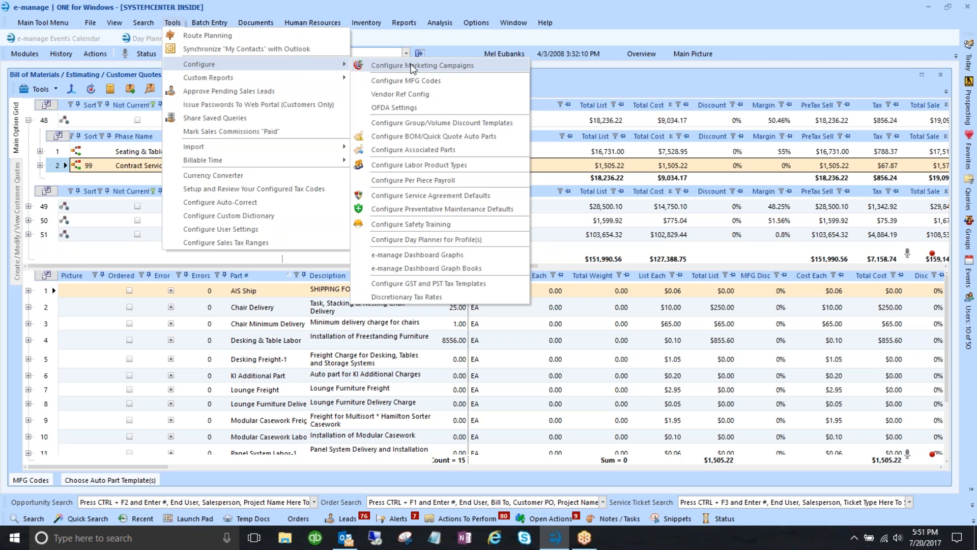
left_click(410, 142)
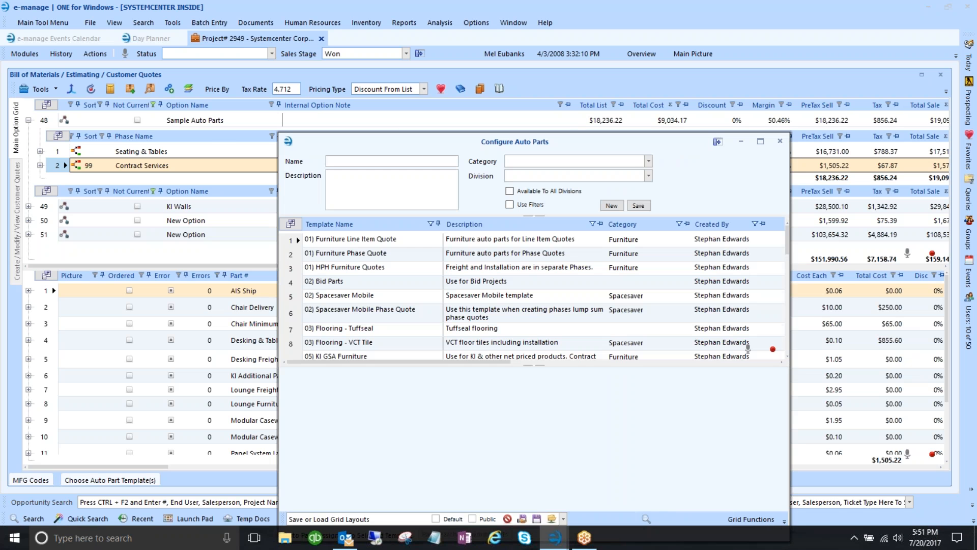
left_click_drag(427, 140, 303, 68)
scroll(206, 223, "down", 5)
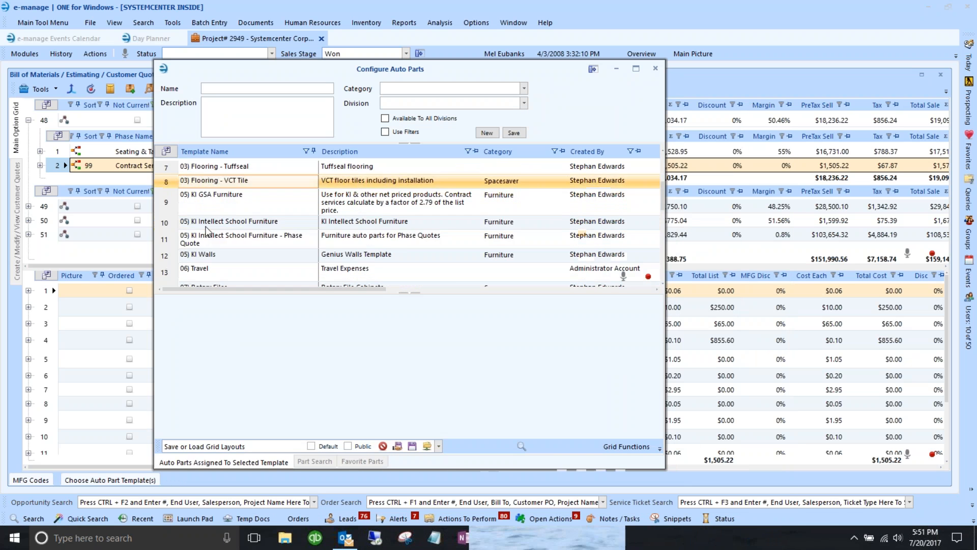
scroll(206, 225, "up", 5)
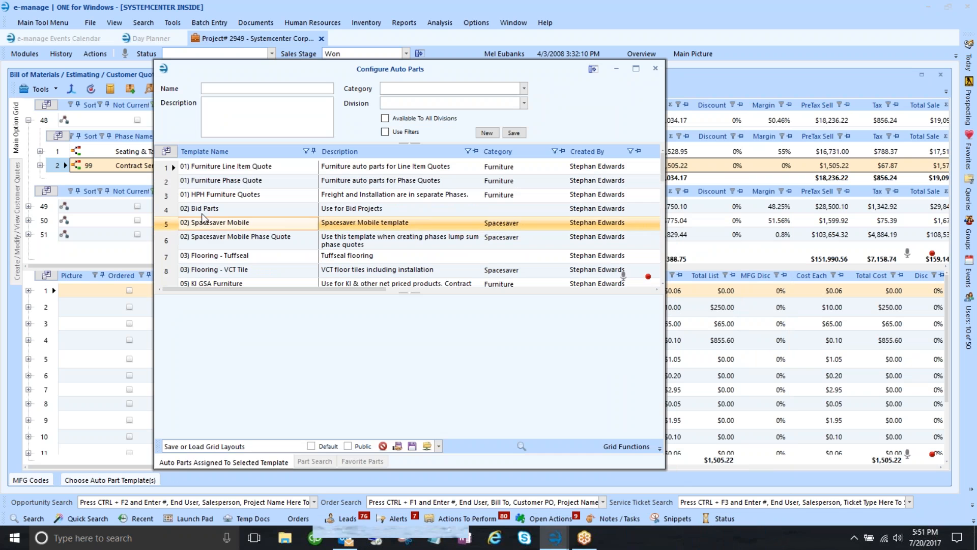
left_click(176, 167)
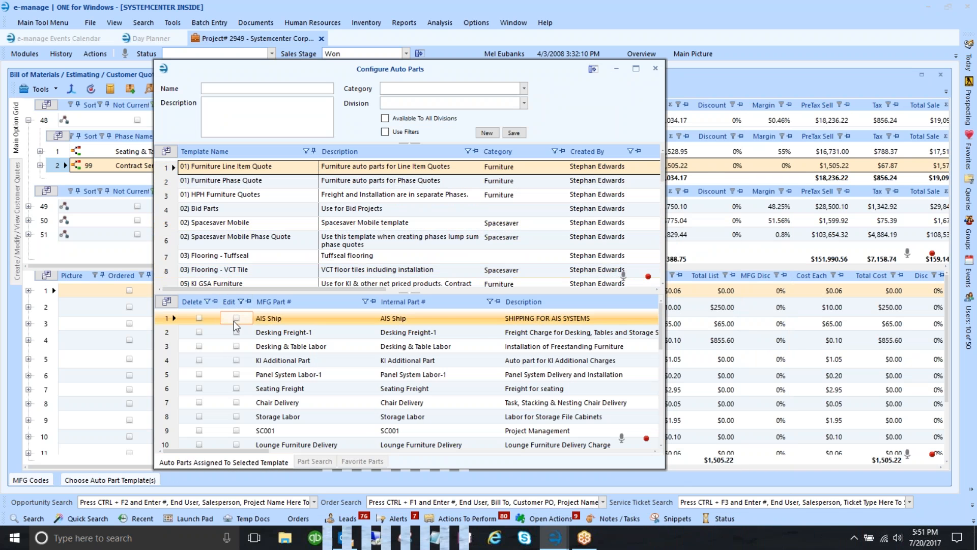
left_click(162, 317)
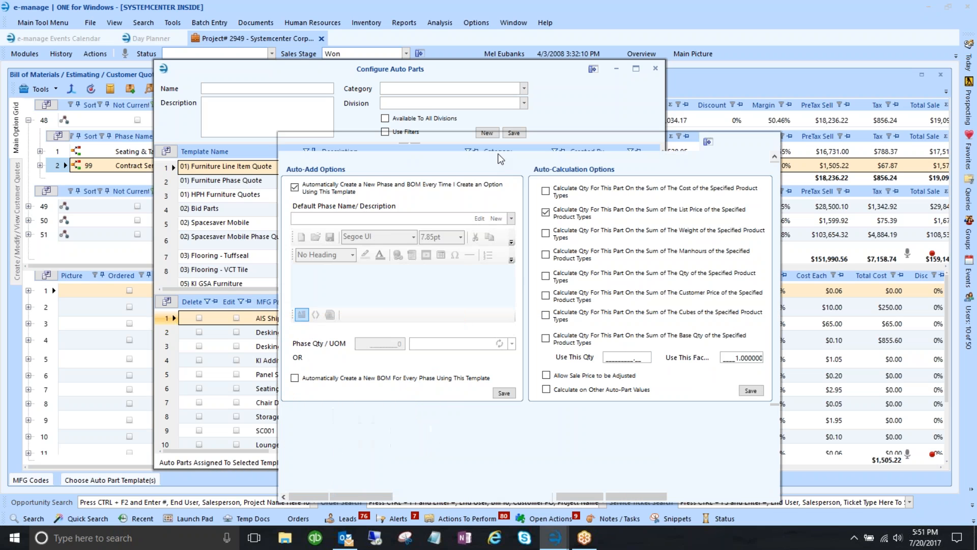
- Move the AIS Ship settings and Configure Auto Parts windows aside so both are visible
left_click_drag(497, 148, 414, 93)
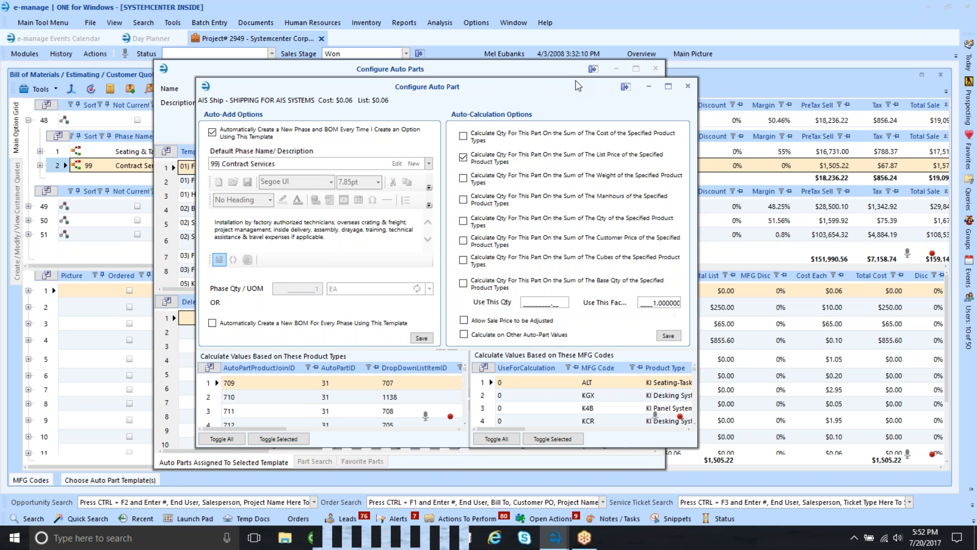
left_click_drag(576, 83, 434, 120)
left_click_drag(503, 76, 354, 139)
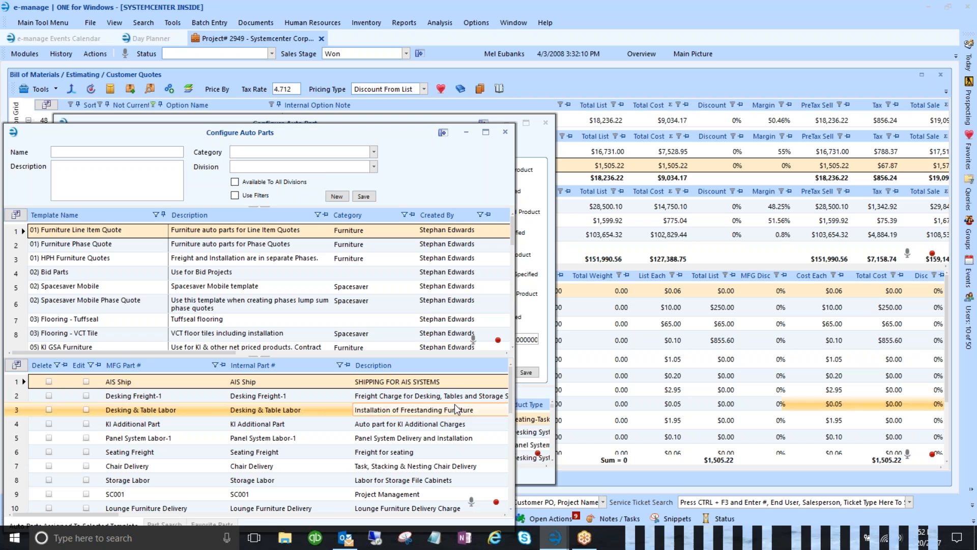
left_click(434, 118)
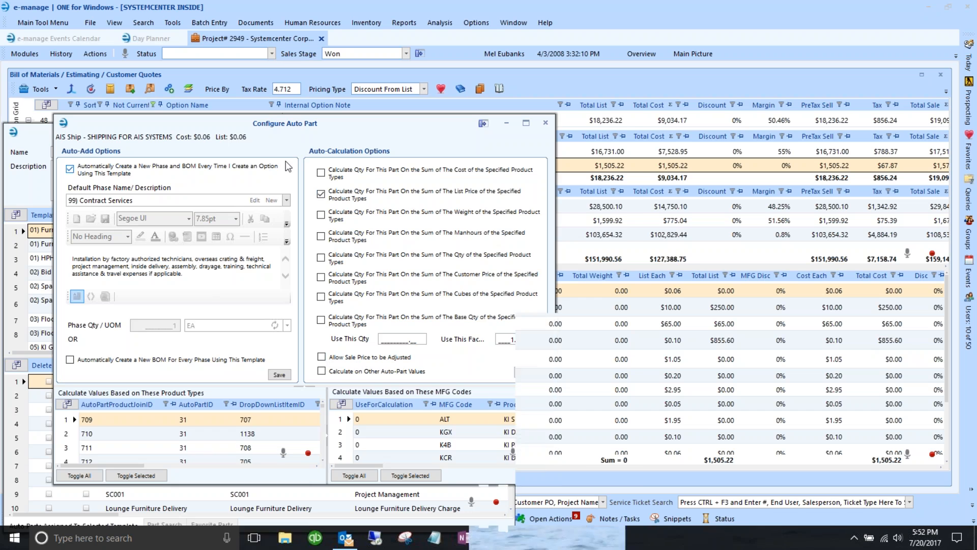
left_click_drag(255, 127, 425, 104)
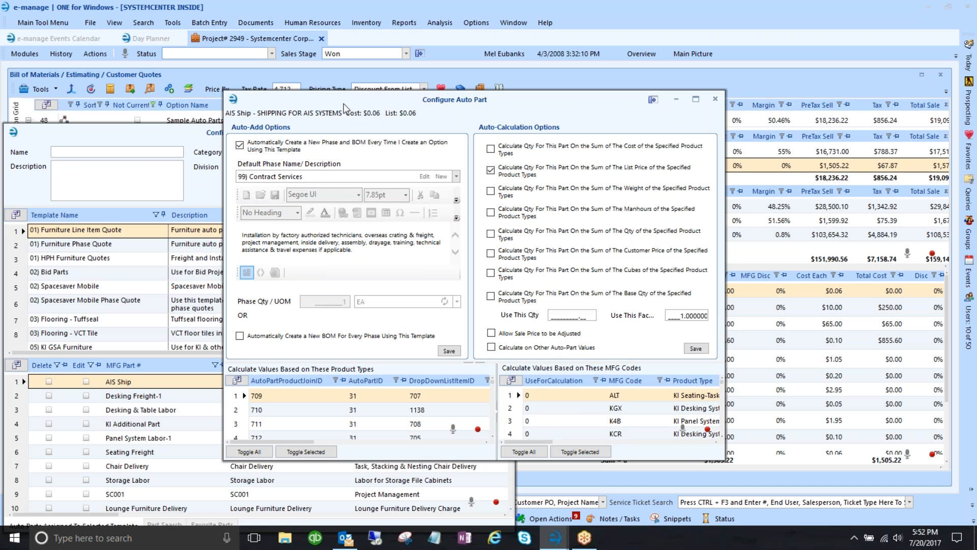
- Lengthen the template grid and shift Configure Auto Parts right to reveal the bill of materials
left_click_drag(349, 106, 565, 83)
left_click_drag(214, 135, 246, 83)
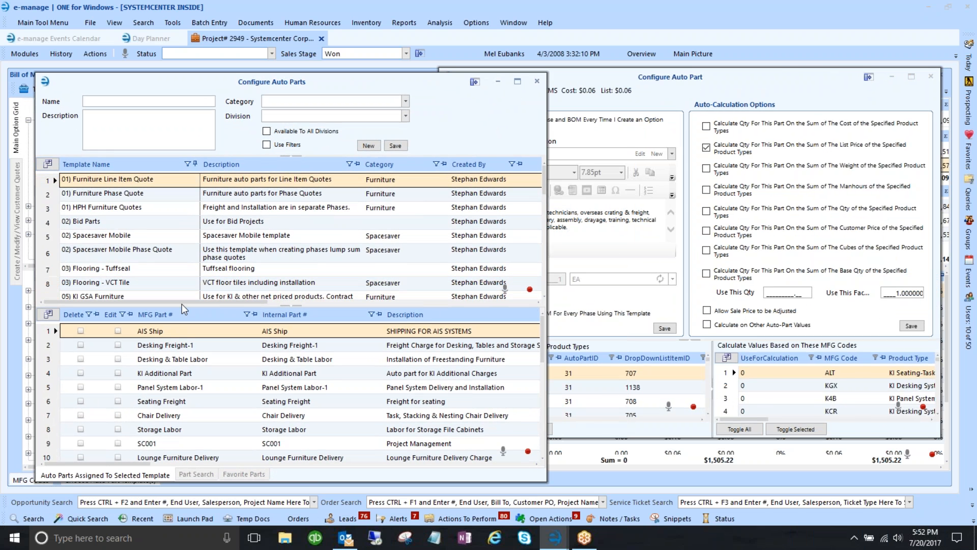
left_click_drag(184, 304, 185, 396)
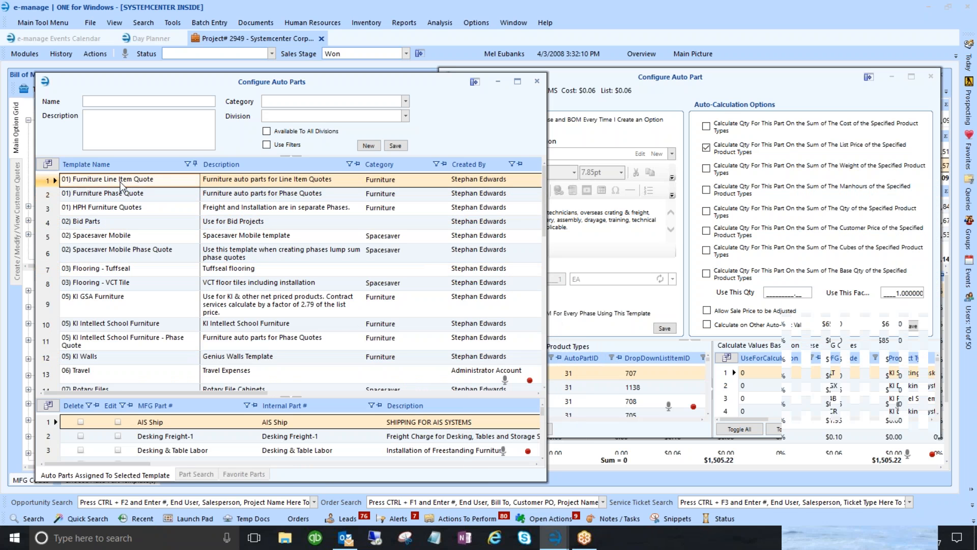
left_click(250, 183)
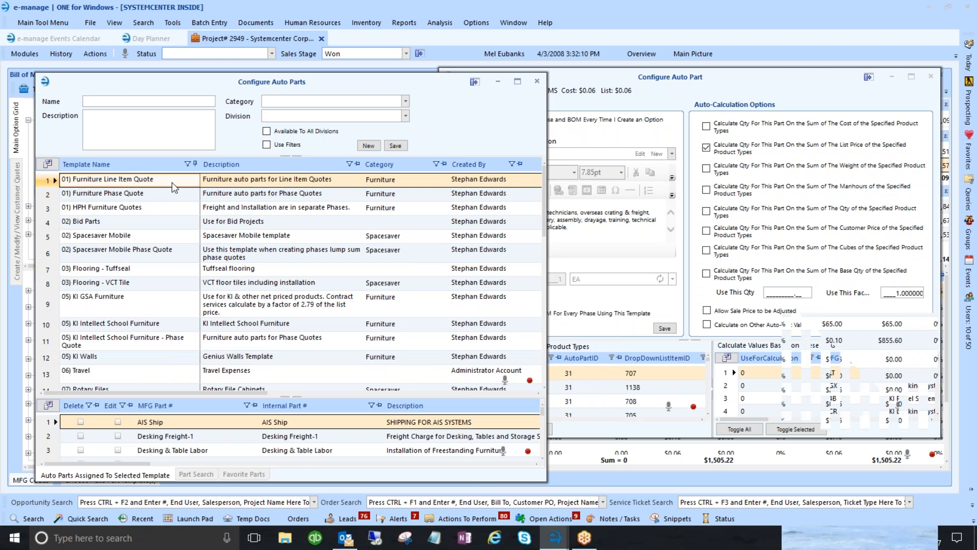
left_click_drag(128, 86, 422, 82)
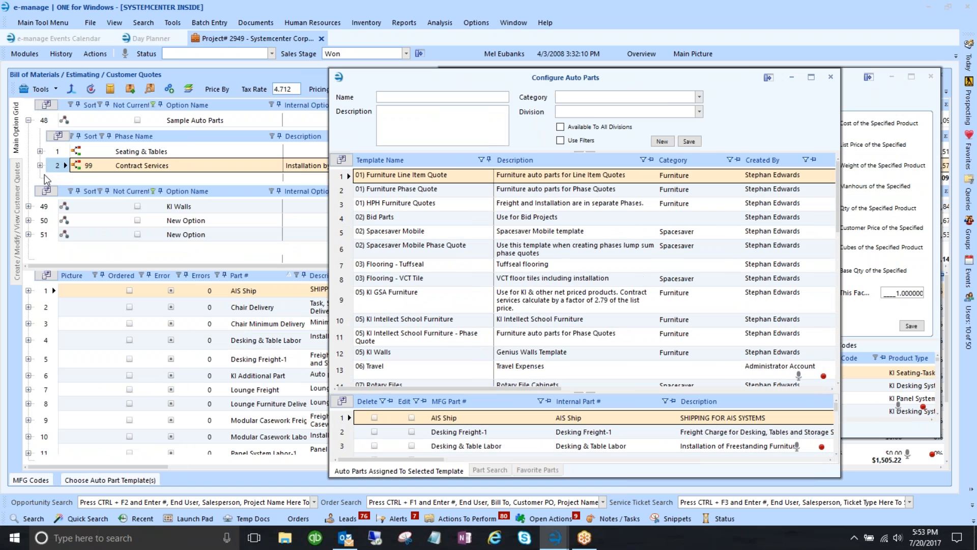
- Expand option 49 KI Walls, select its KI Walls Quote phase, and list 05) KI GSA Furniture's parts
left_click(85, 165)
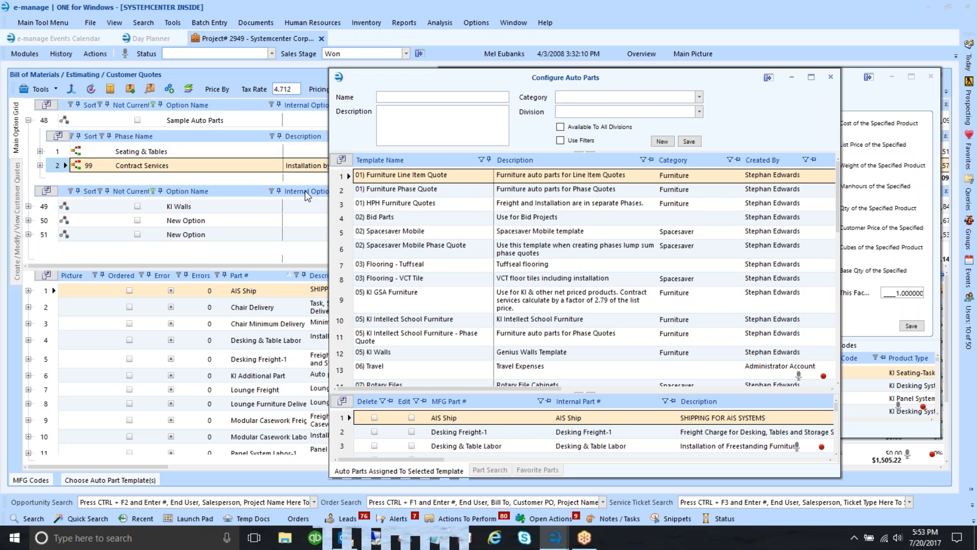
left_click(423, 191)
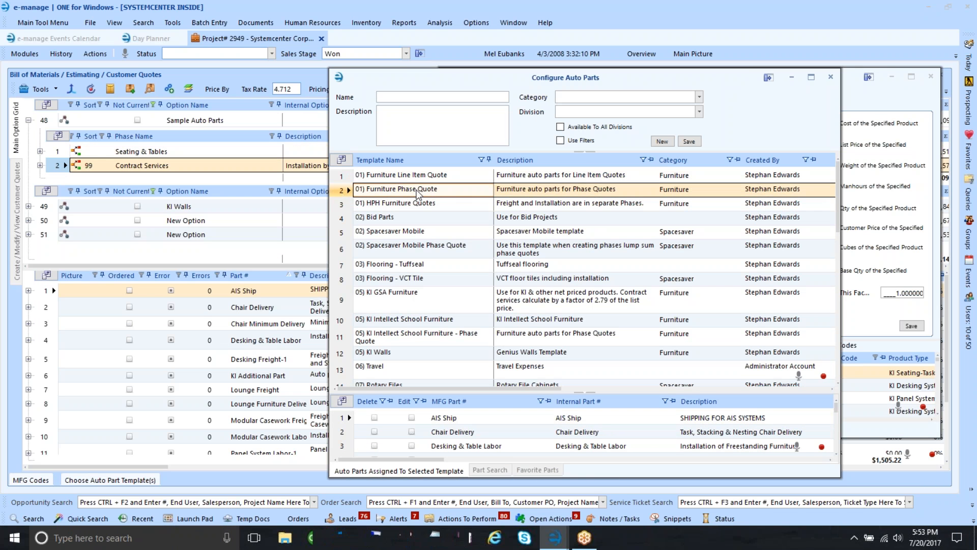
left_click(28, 206)
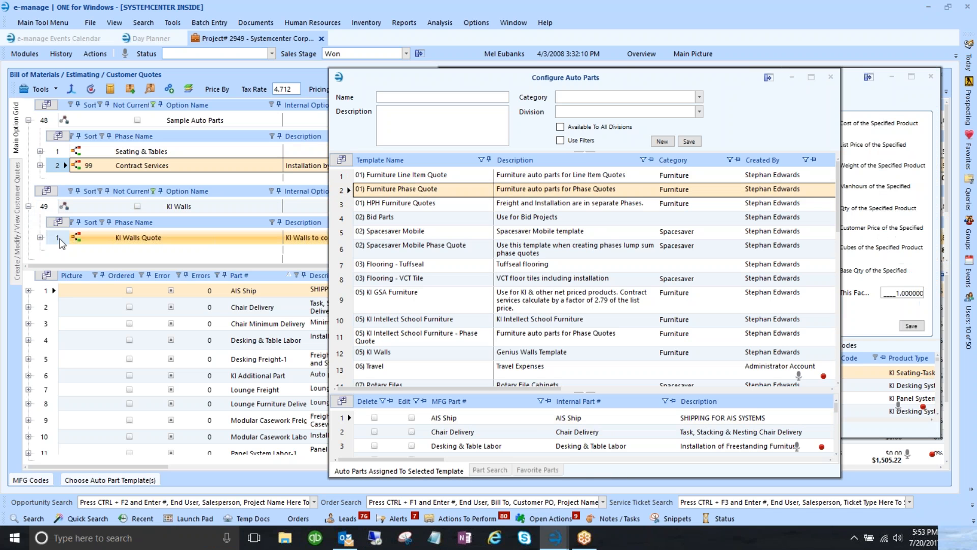
left_click(109, 238)
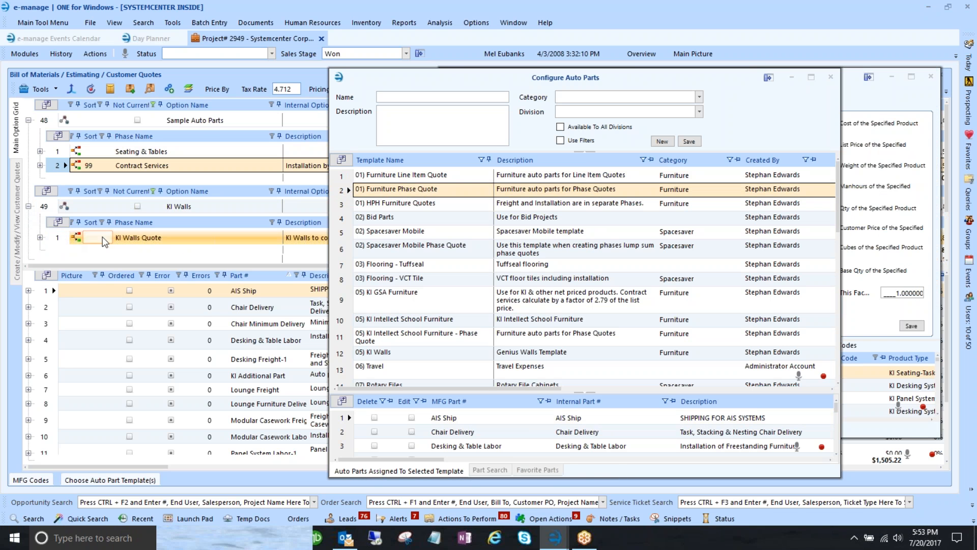
left_click(172, 238)
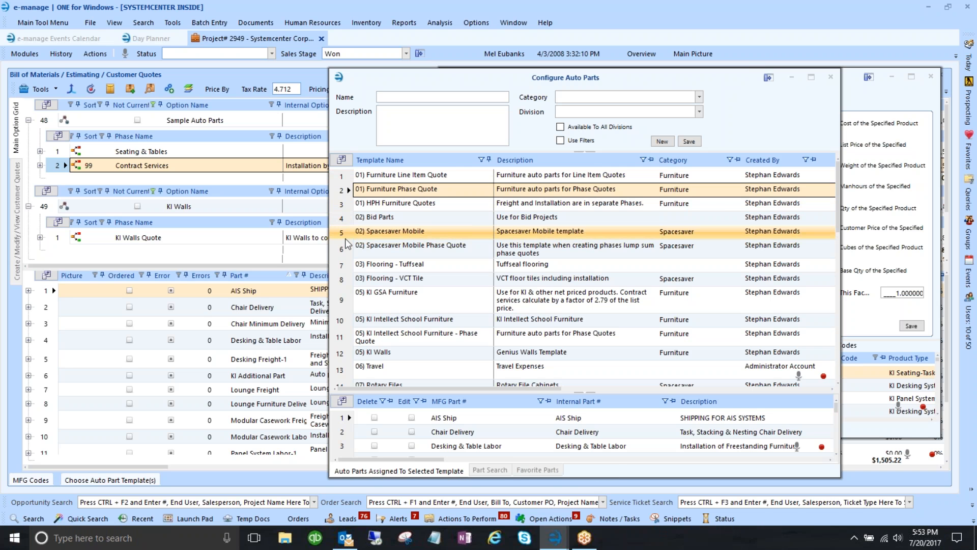
left_click(348, 294)
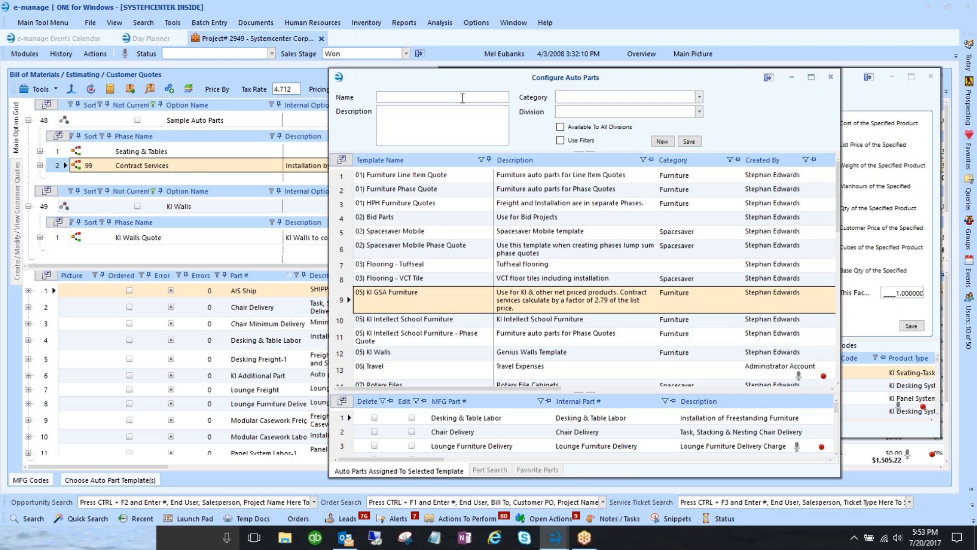
- Open the Configure Auto Part settings for the KI GSA template's Desking & Table Labor part
left_click_drag(469, 78, 349, 32)
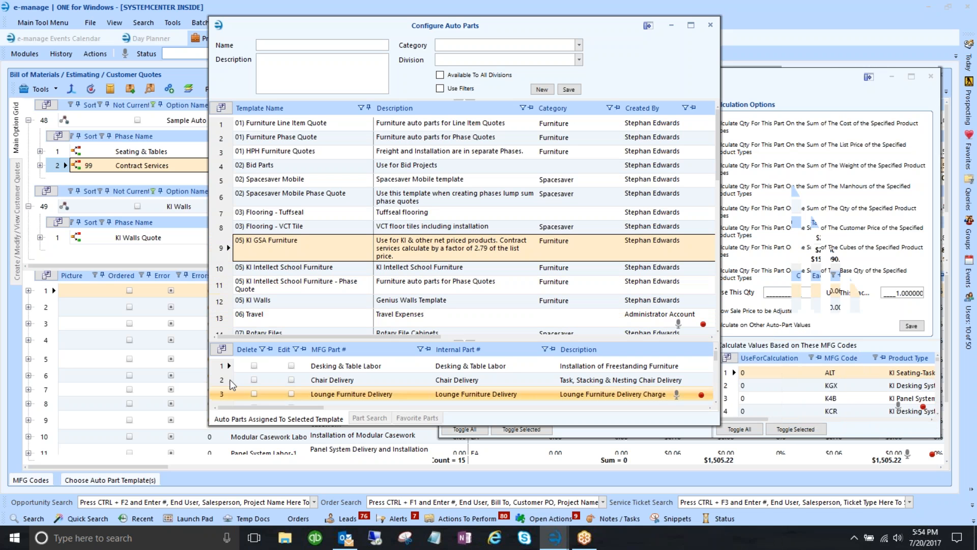
left_click(229, 369)
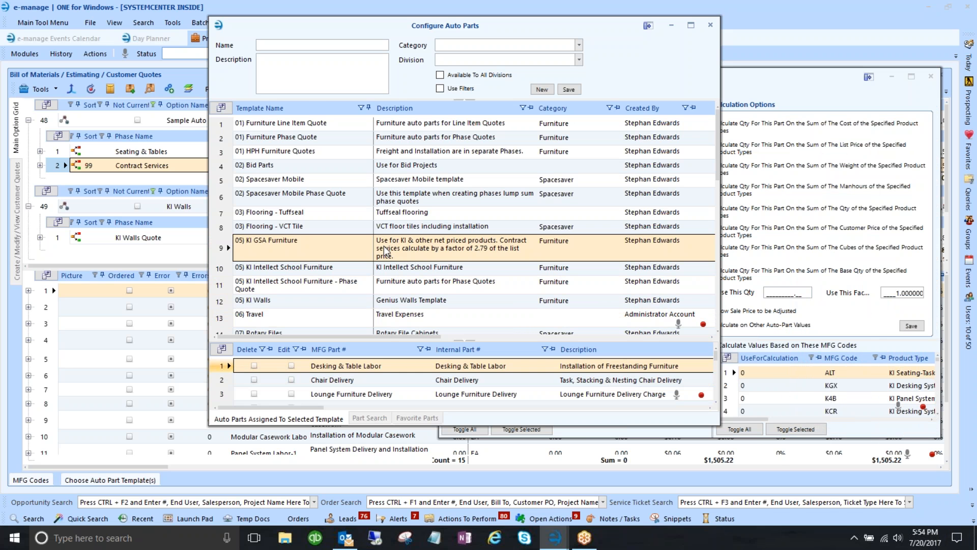
double_click(397, 247)
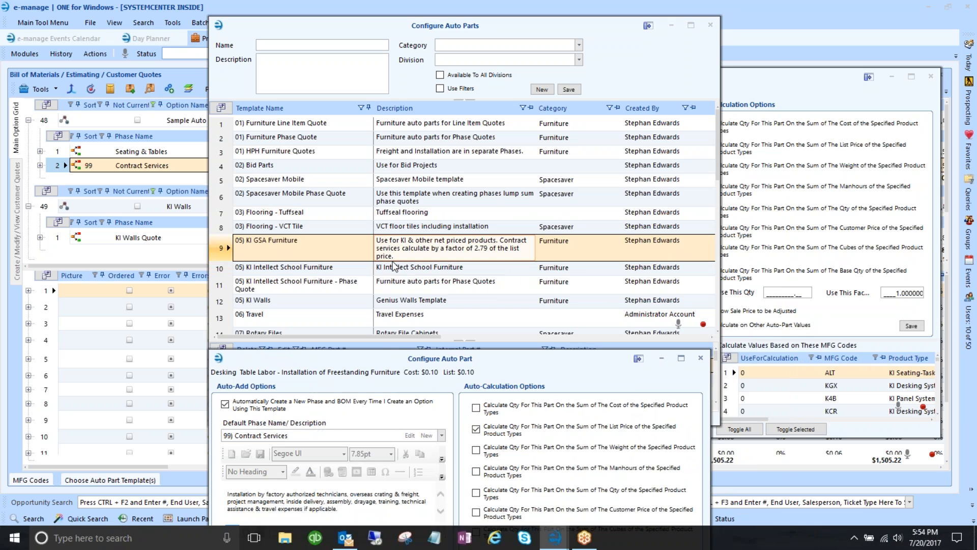
- Confirm Desking & Table Labor uses List Price with factor 2.790000, then close its settings
left_click_drag(430, 364, 393, 93)
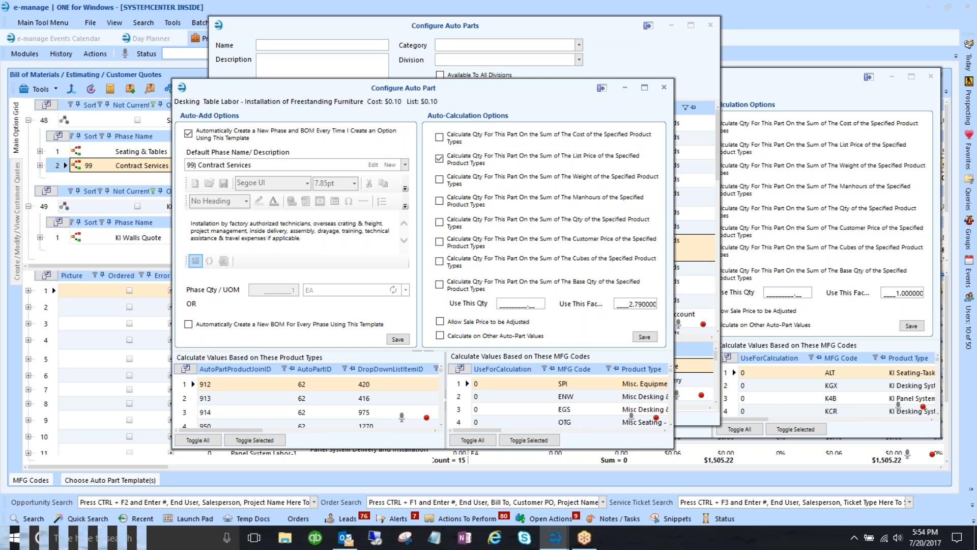
left_click(664, 89)
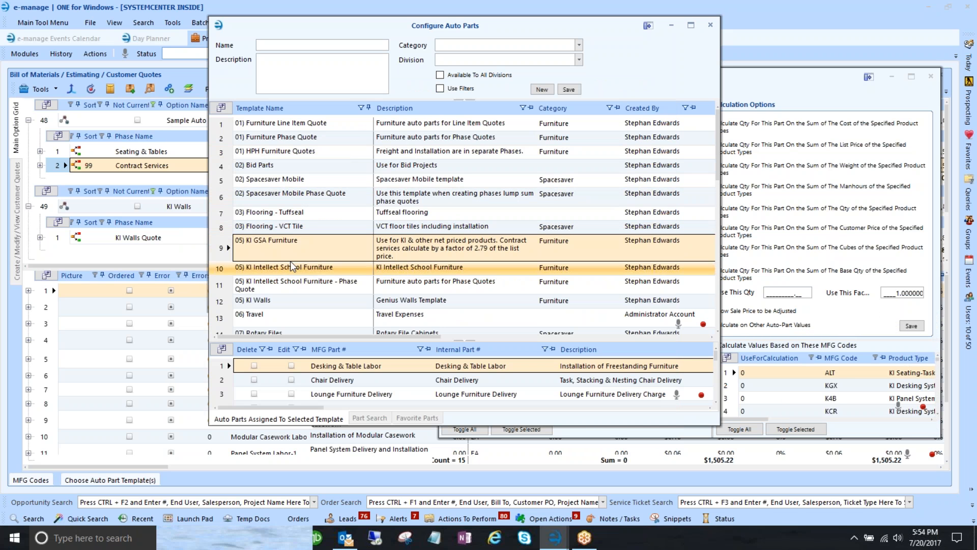
- Inspect the 05) KI Intellect School Furniture template's parts, including Intellect Delivery-1 and the 1% Fuel Surcharge Fee
left_click(229, 269)
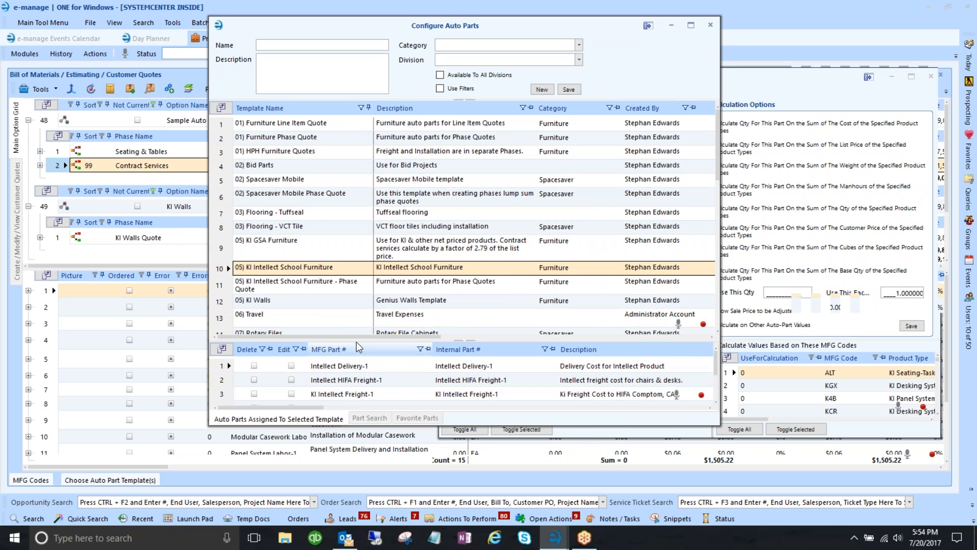
left_click(359, 368)
scroll(359, 375, "down", 3)
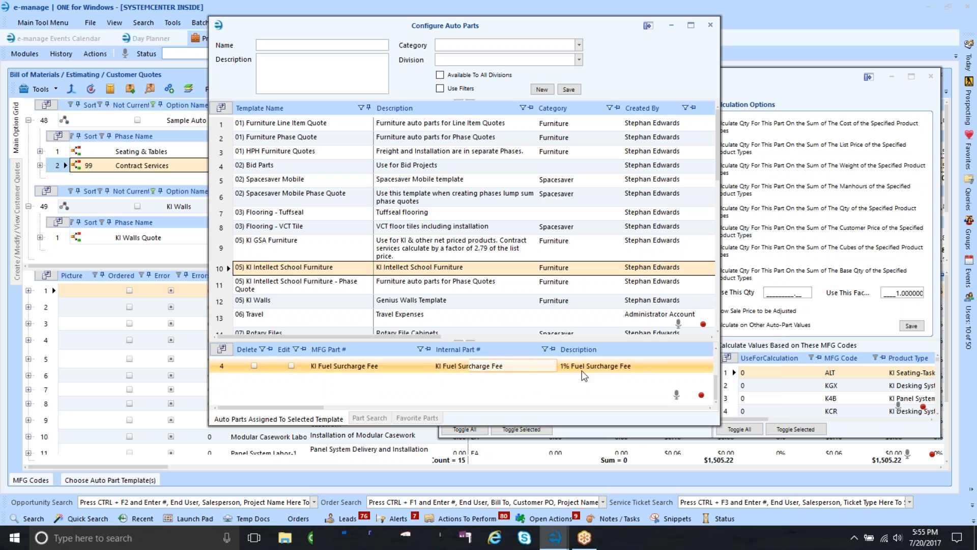
left_click(598, 368)
- Browse the Phase Quote and KI Walls templates, then list the 06) Travel template's parts
left_click(217, 286)
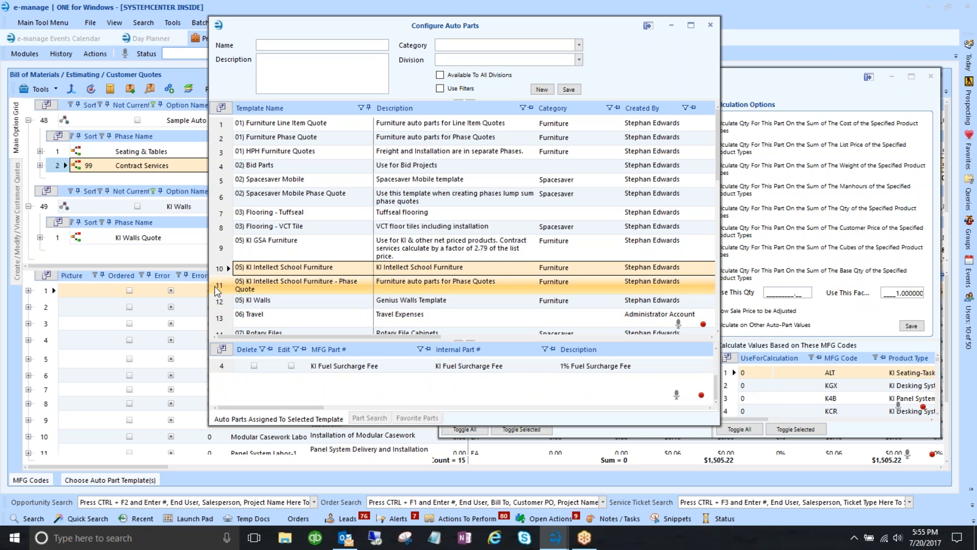
left_click(220, 303)
scroll(220, 303, "down", 1)
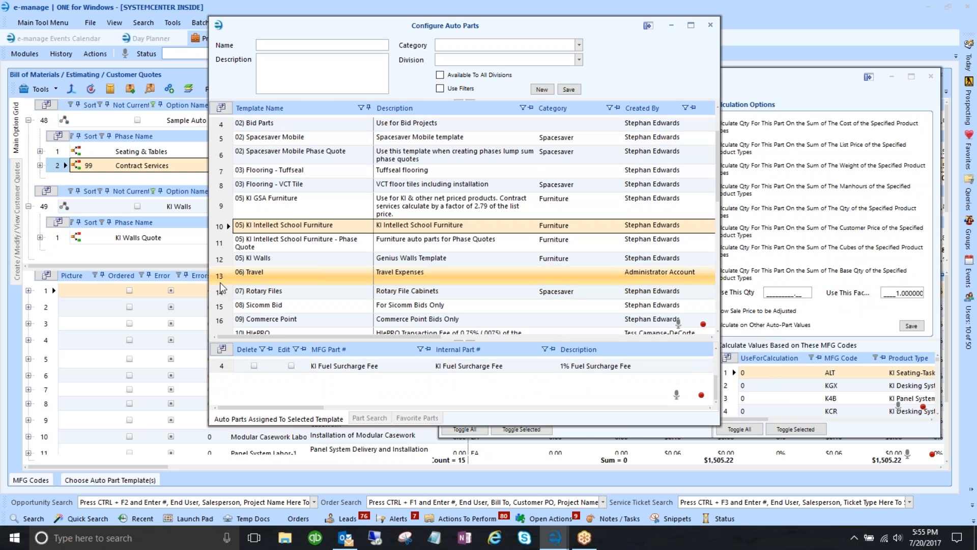
scroll(220, 295, "down", 1)
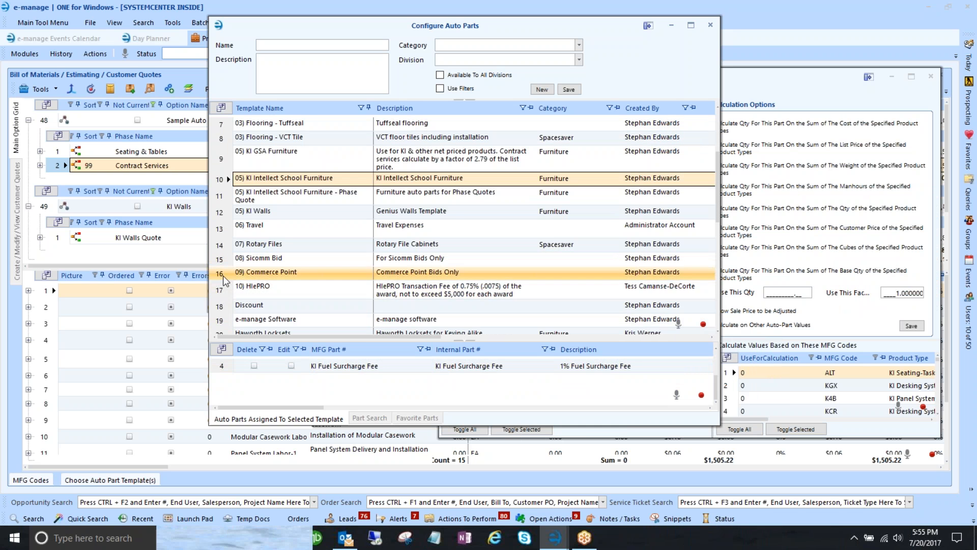
scroll(219, 227, "down", 1)
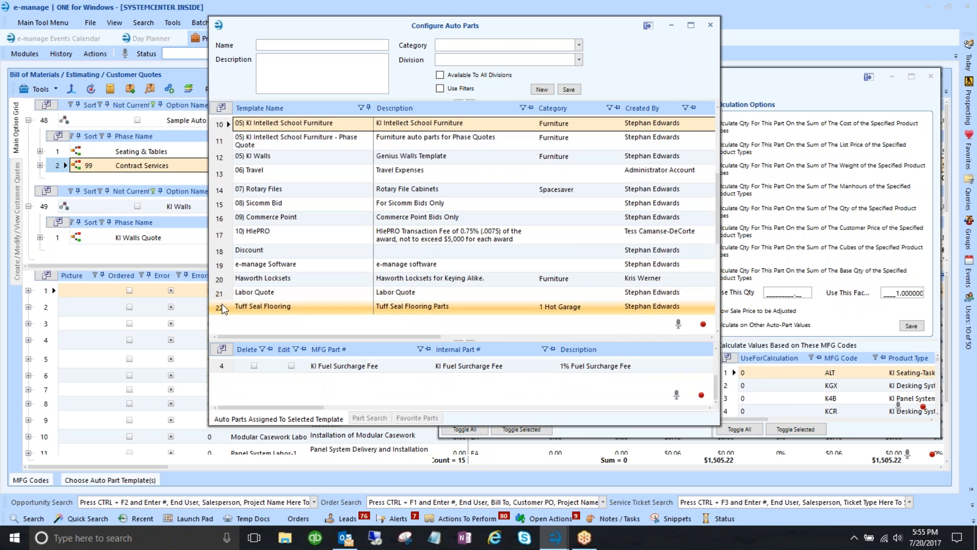
left_click(222, 170)
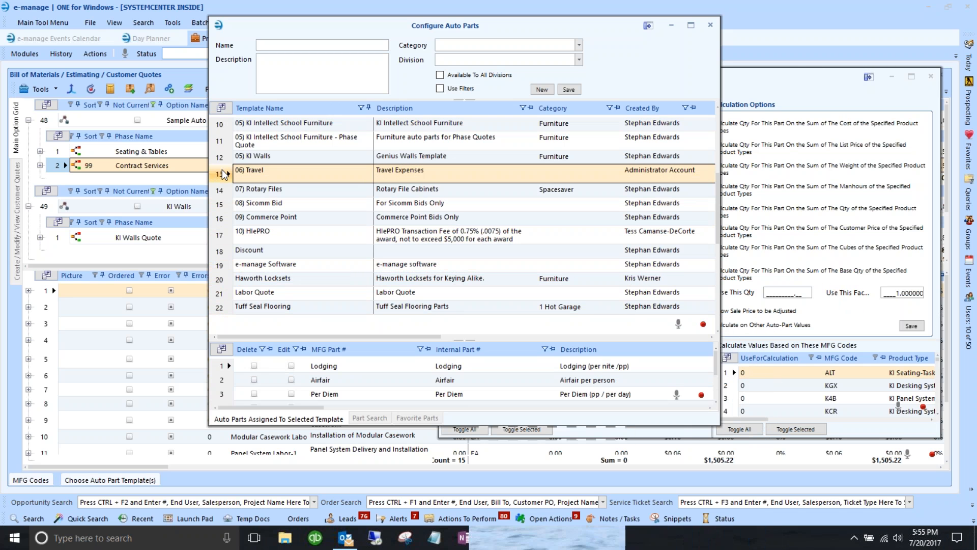